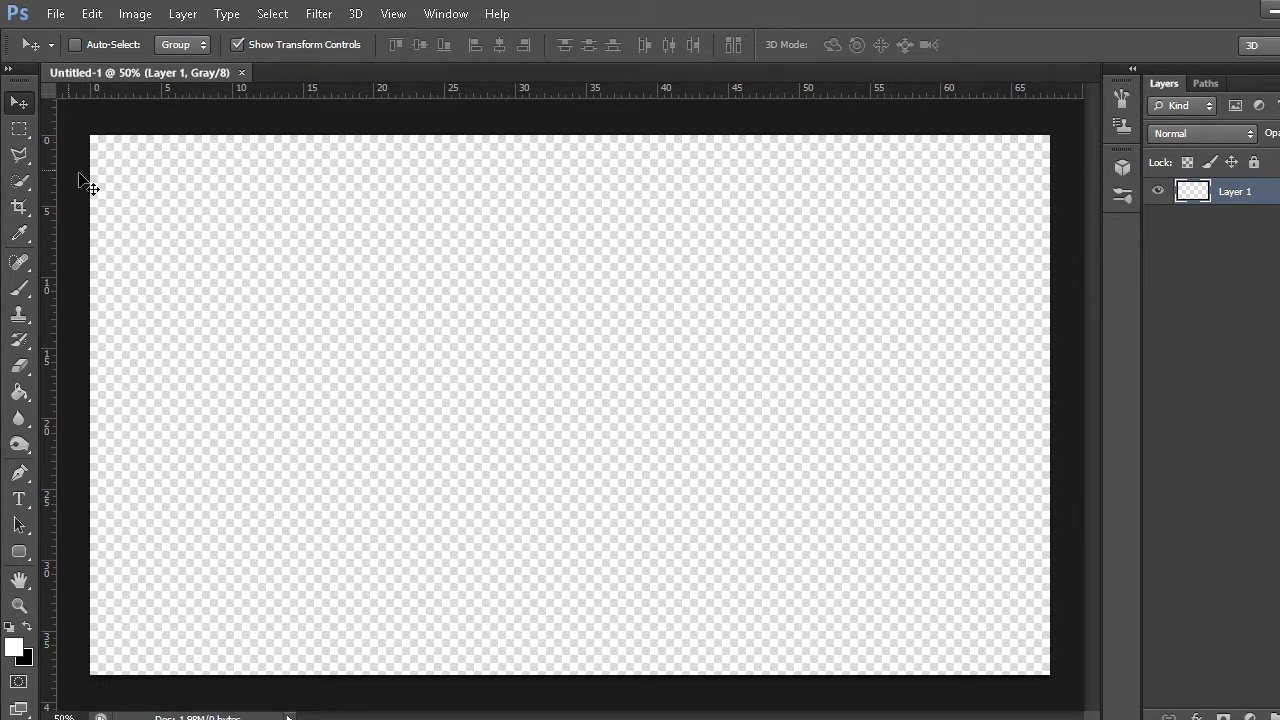
left_click(57, 18)
left_click(55, 33)
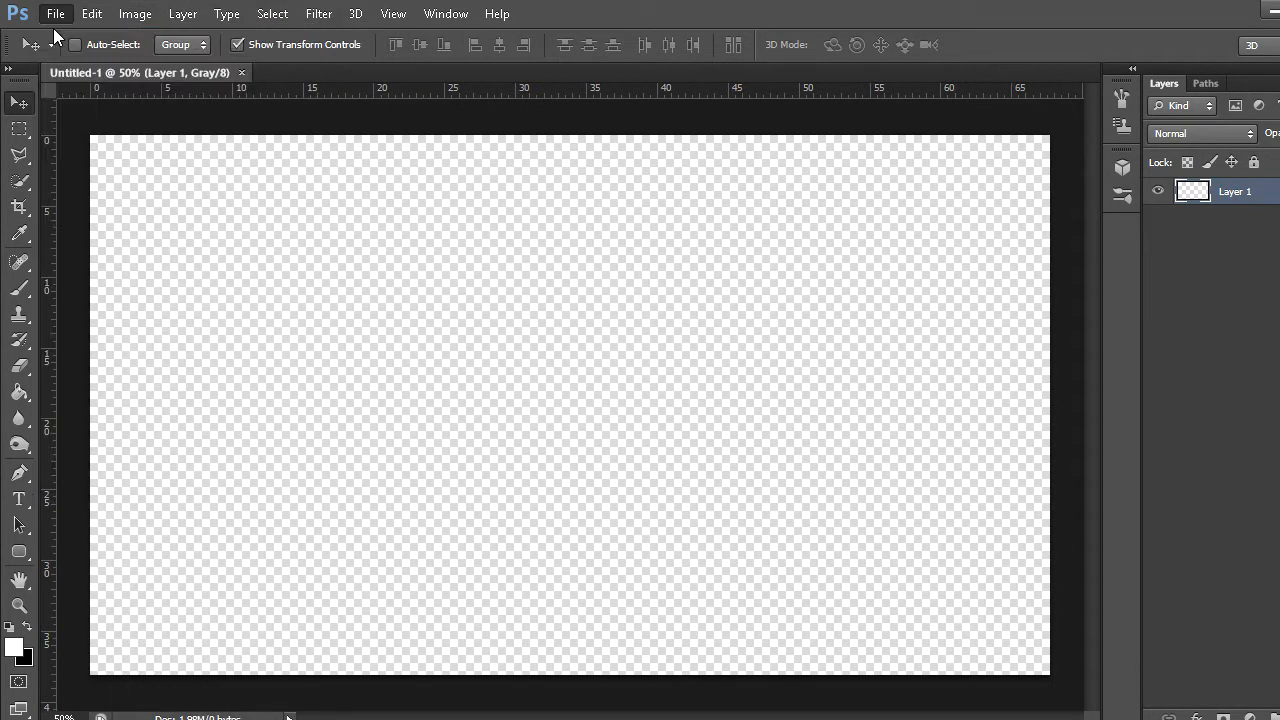
left_click_drag(620, 261, 472, 260)
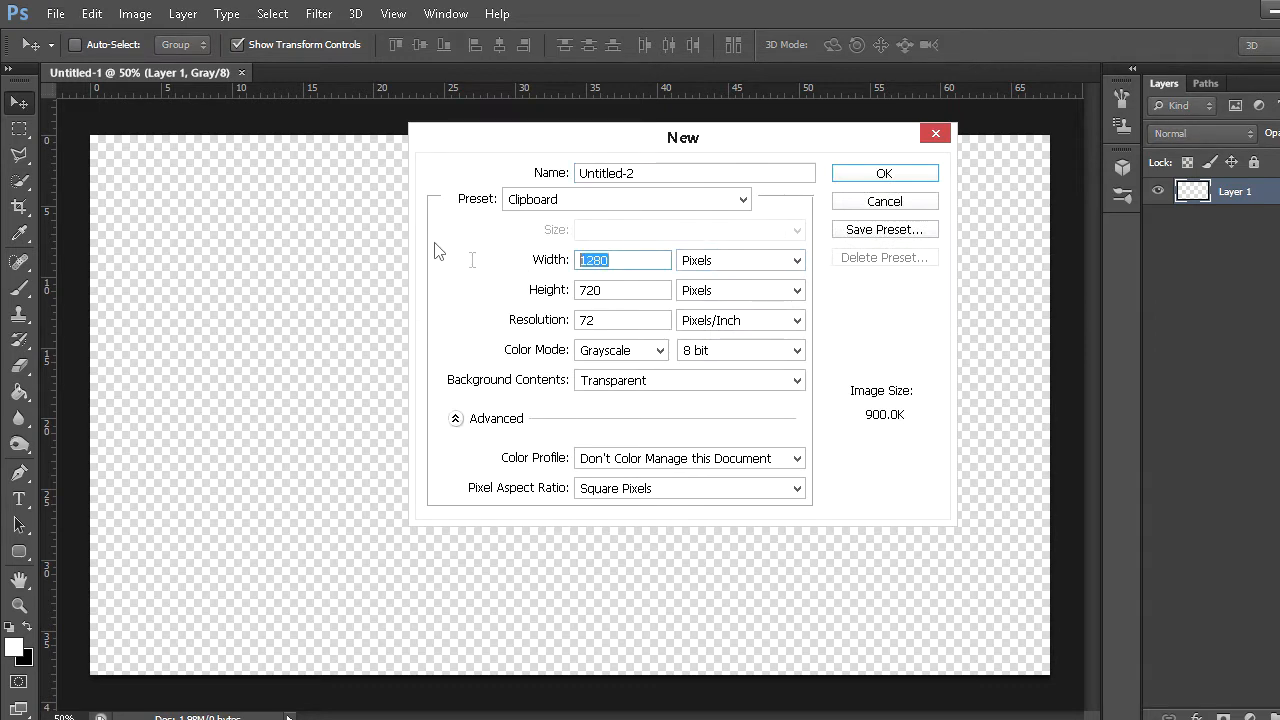
type("1920")
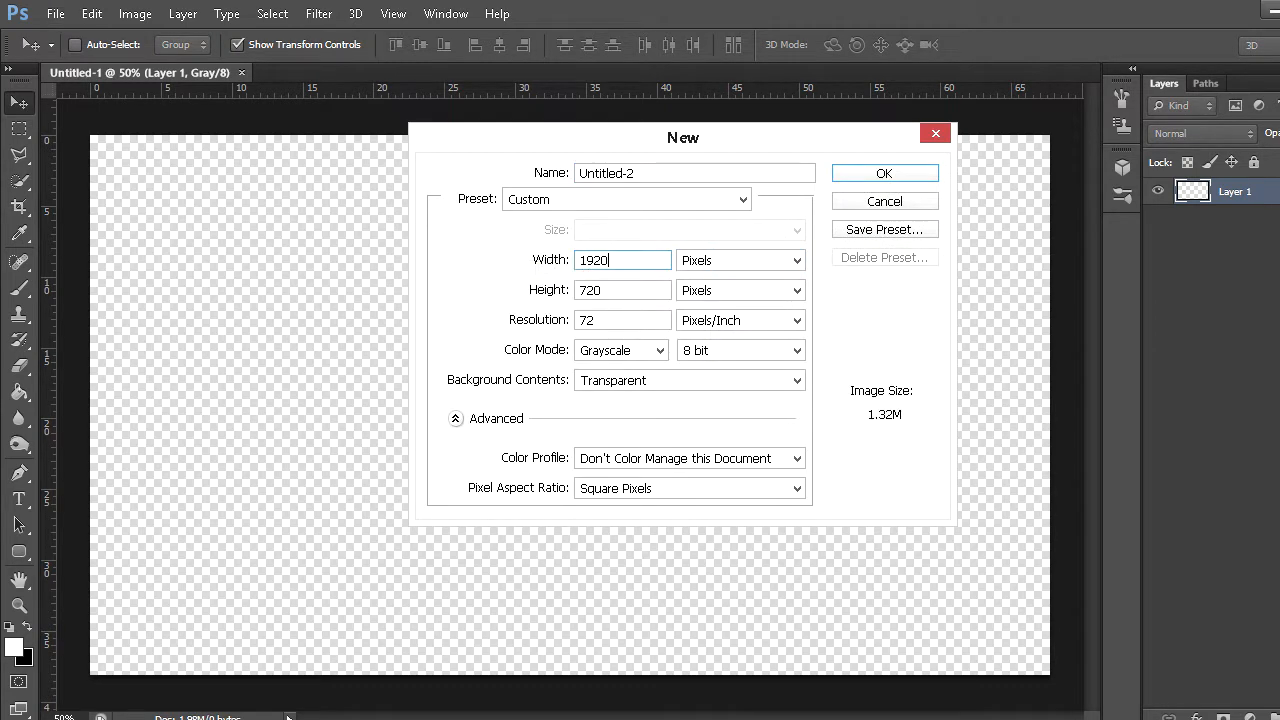
left_click_drag(617, 289, 443, 291)
type("1080")
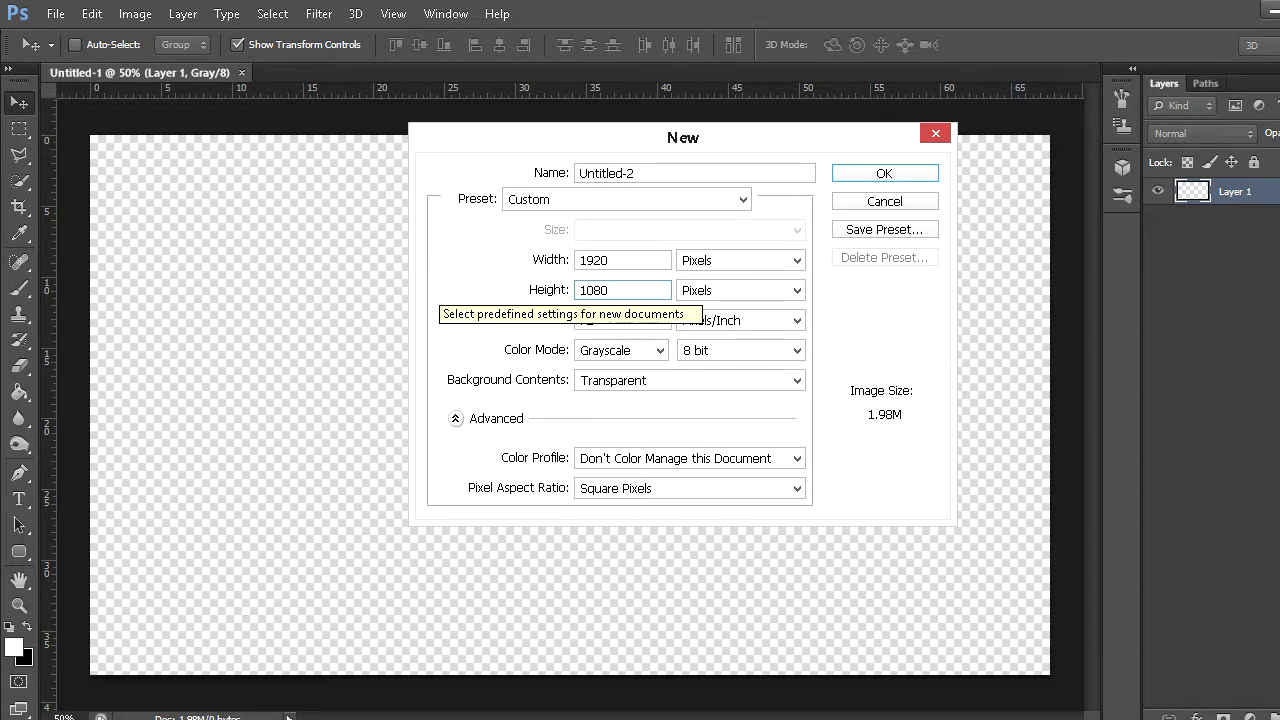
left_click(920, 205)
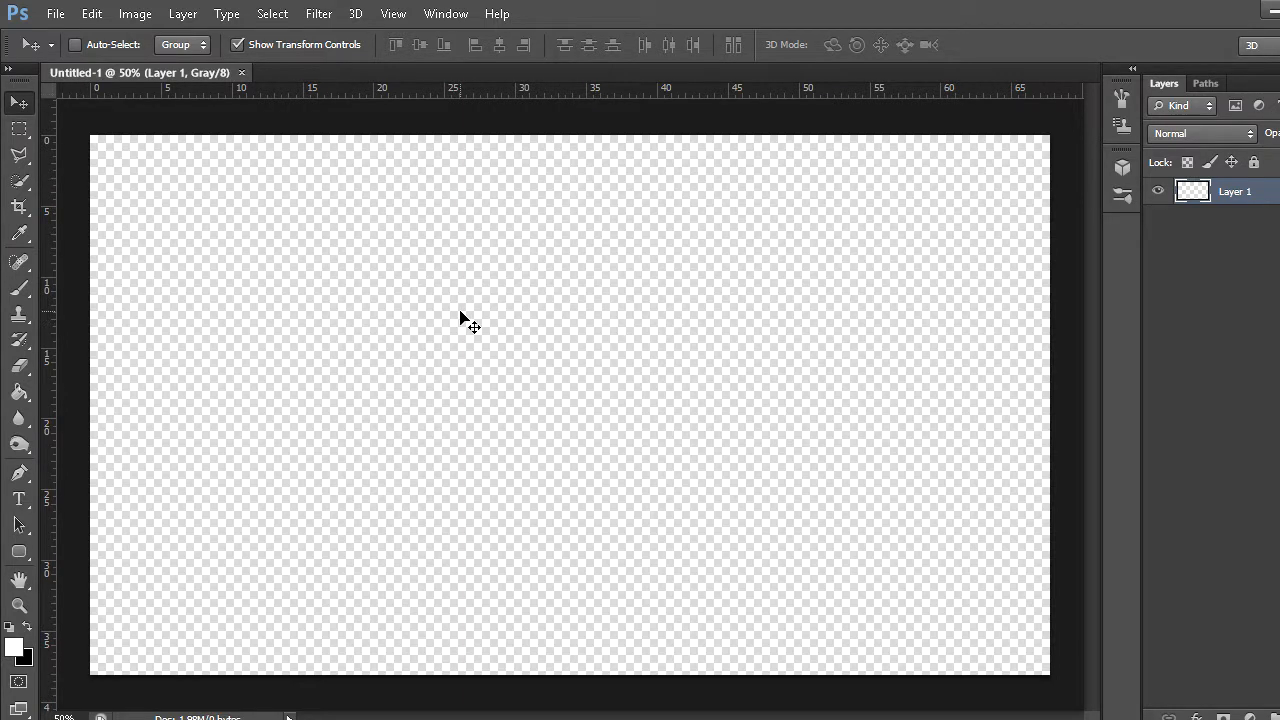
Make a rectangular marquee selection inset slightly from all the canvas edges, and invert it to select a thin frame
left_click(15, 128)
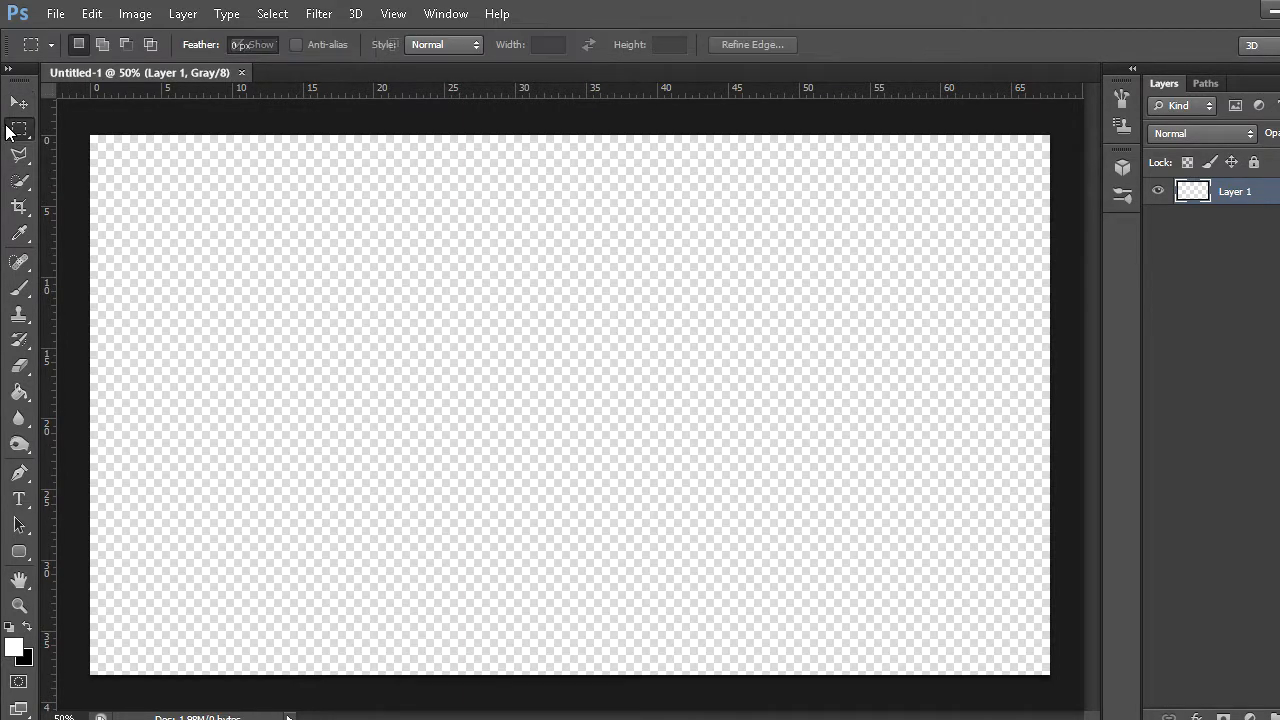
left_click_drag(98, 143, 1040, 663)
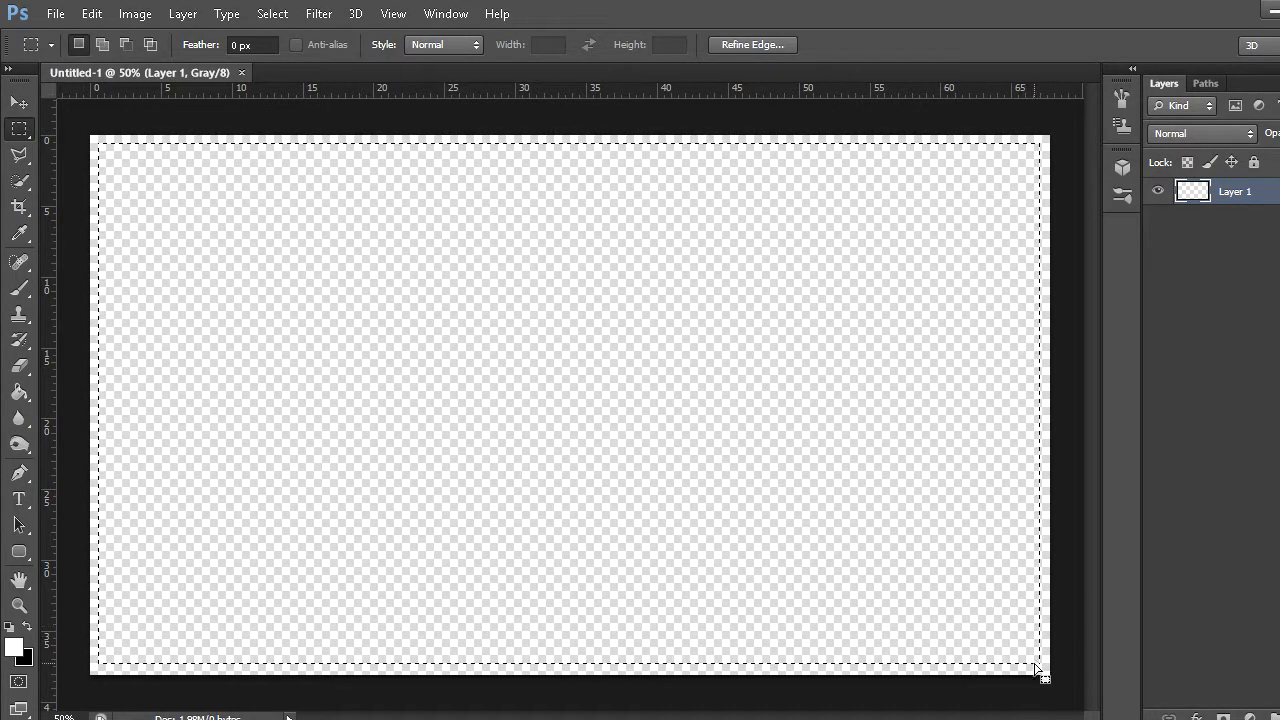
left_click_drag(127, 178, 140, 200)
left_click(121, 162)
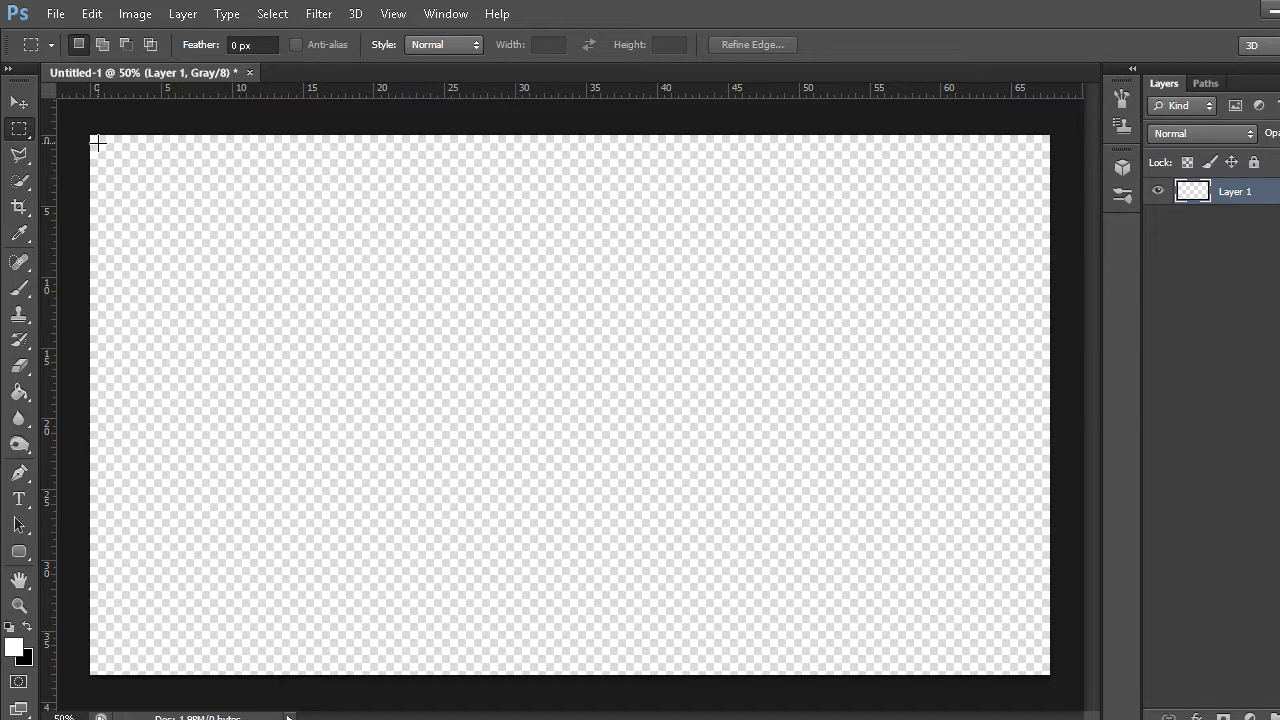
left_click_drag(97, 143, 1110, 662)
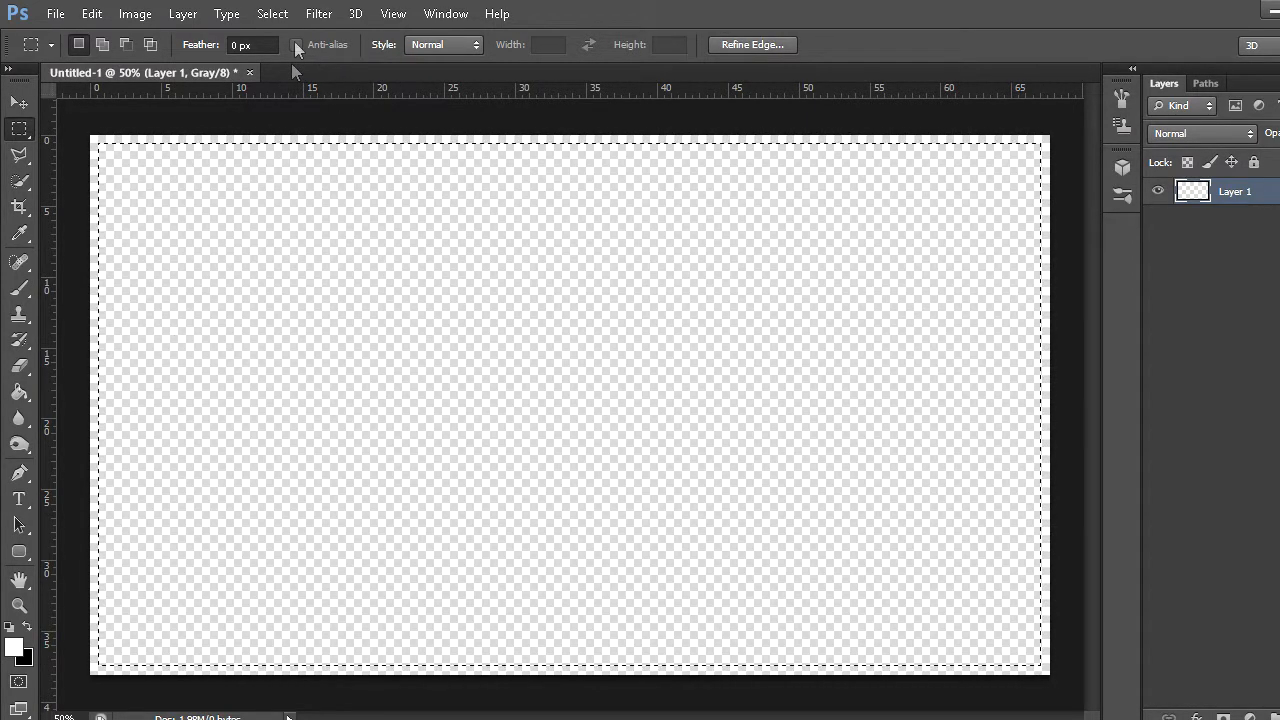
left_click(280, 14)
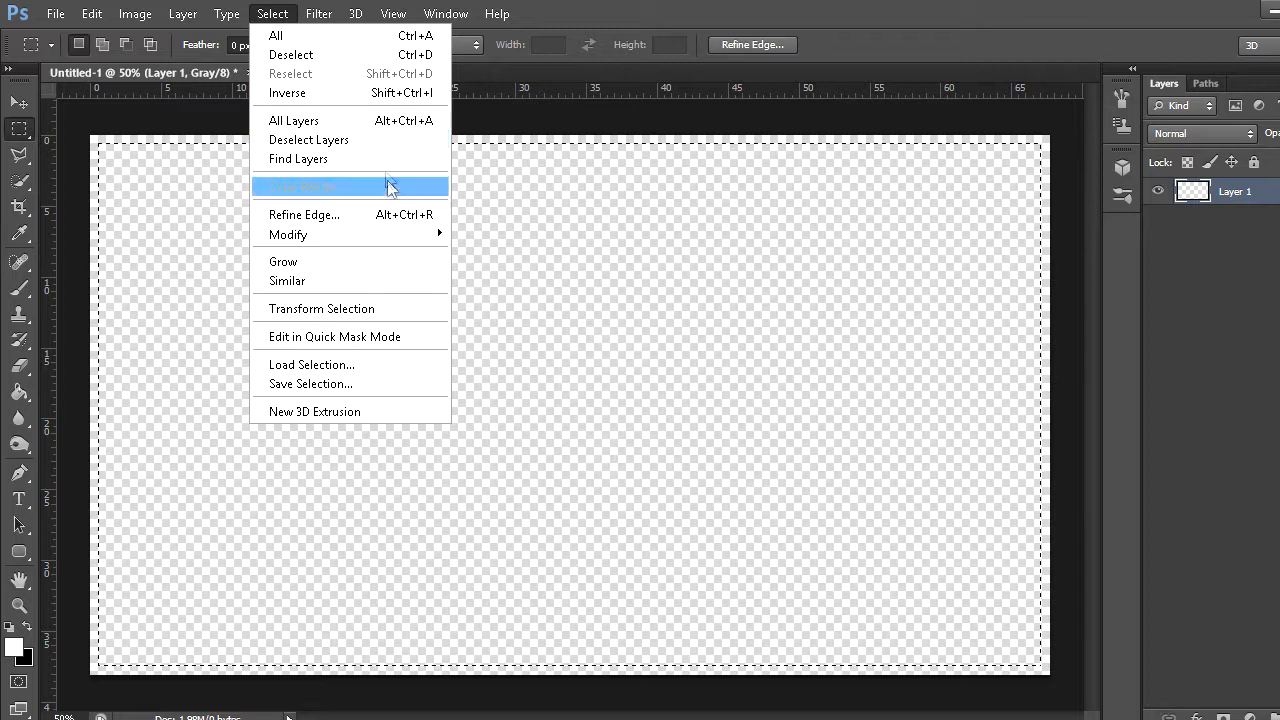
left_click(391, 93)
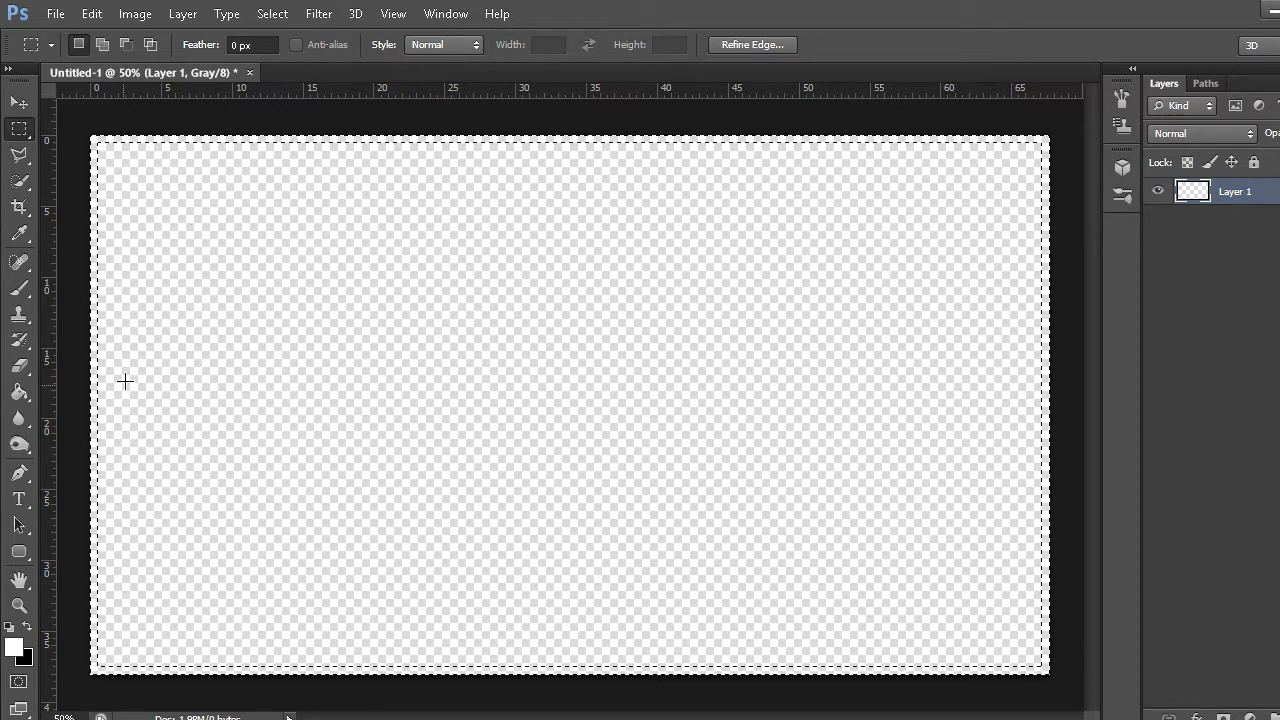
Fill the selected frame around the canvas edge with white and deselect it
left_click(19, 392)
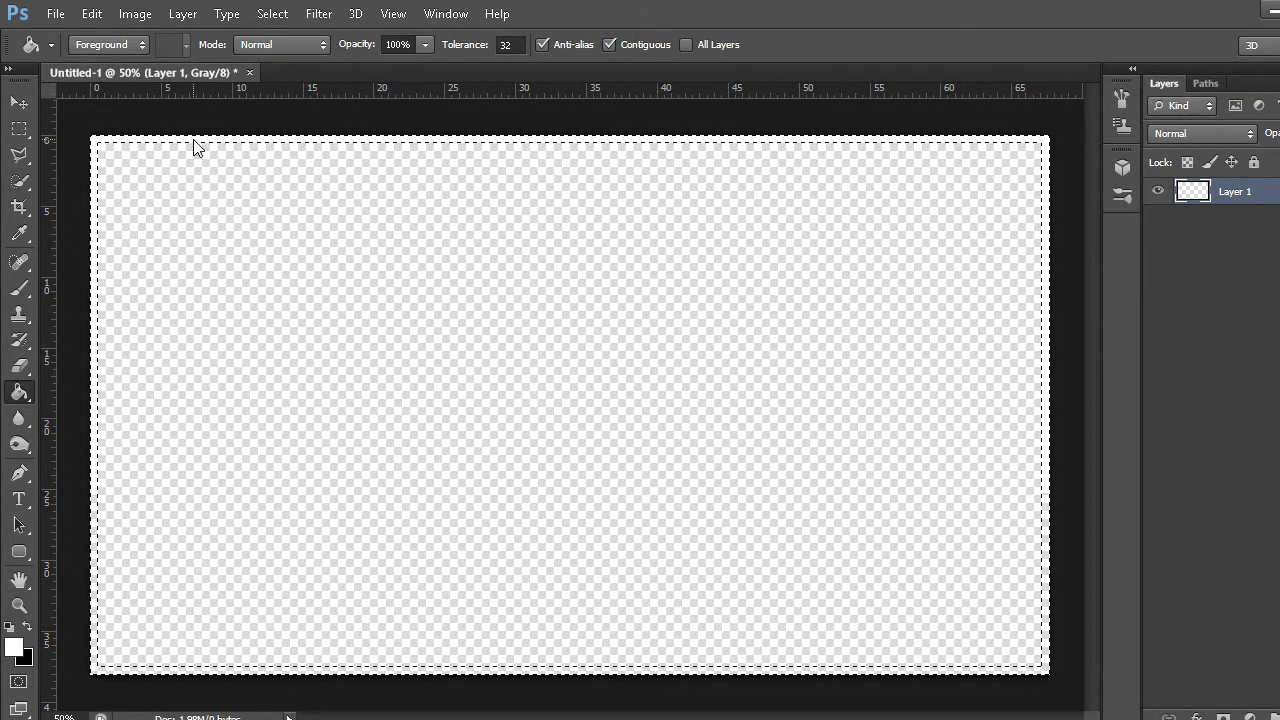
key("ctrl+d")
left_click(19, 128)
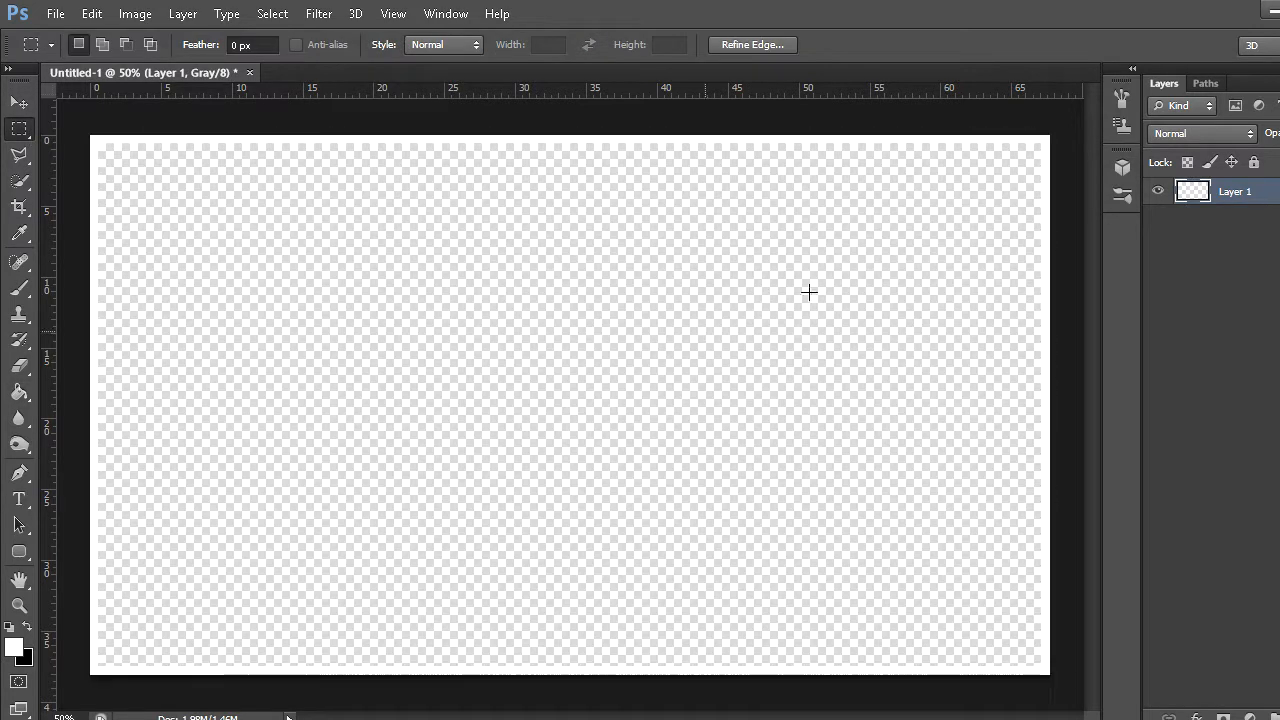
Rename Layer 1 as border and switch to the Move tool
double_click(1250, 193)
type("border")
key("Return")
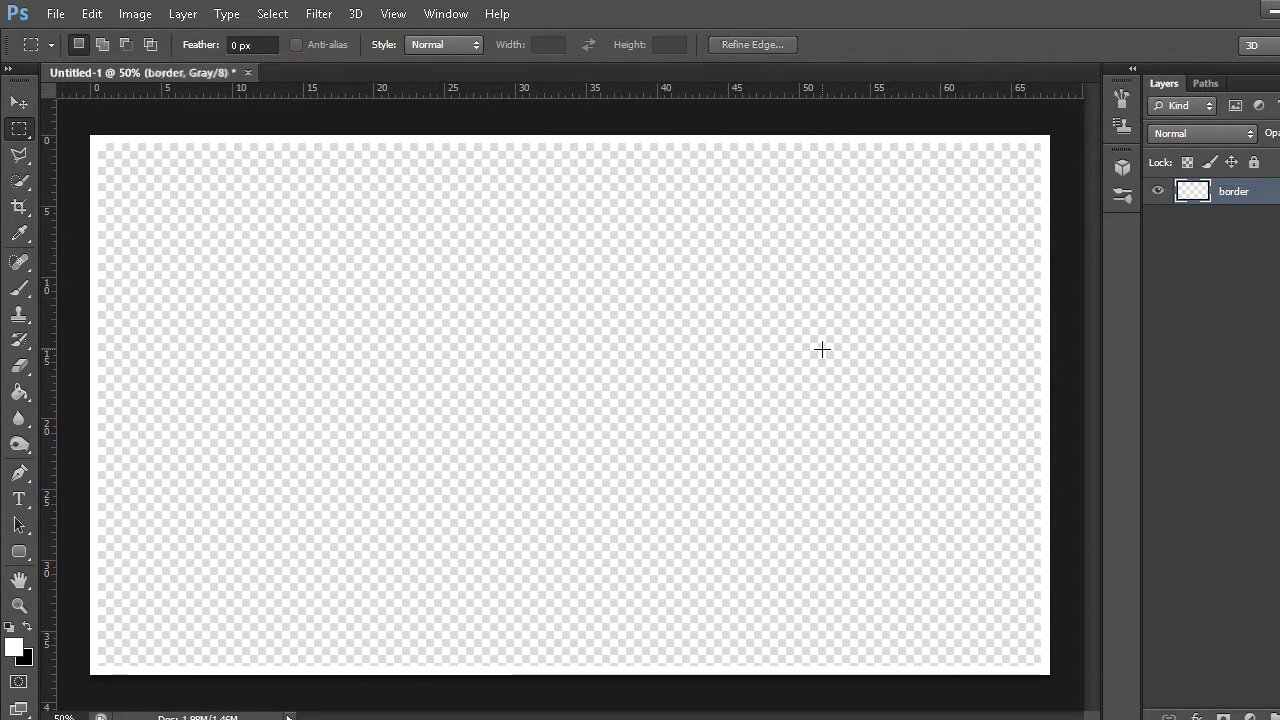
left_click(8, 110)
left_click(12, 106)
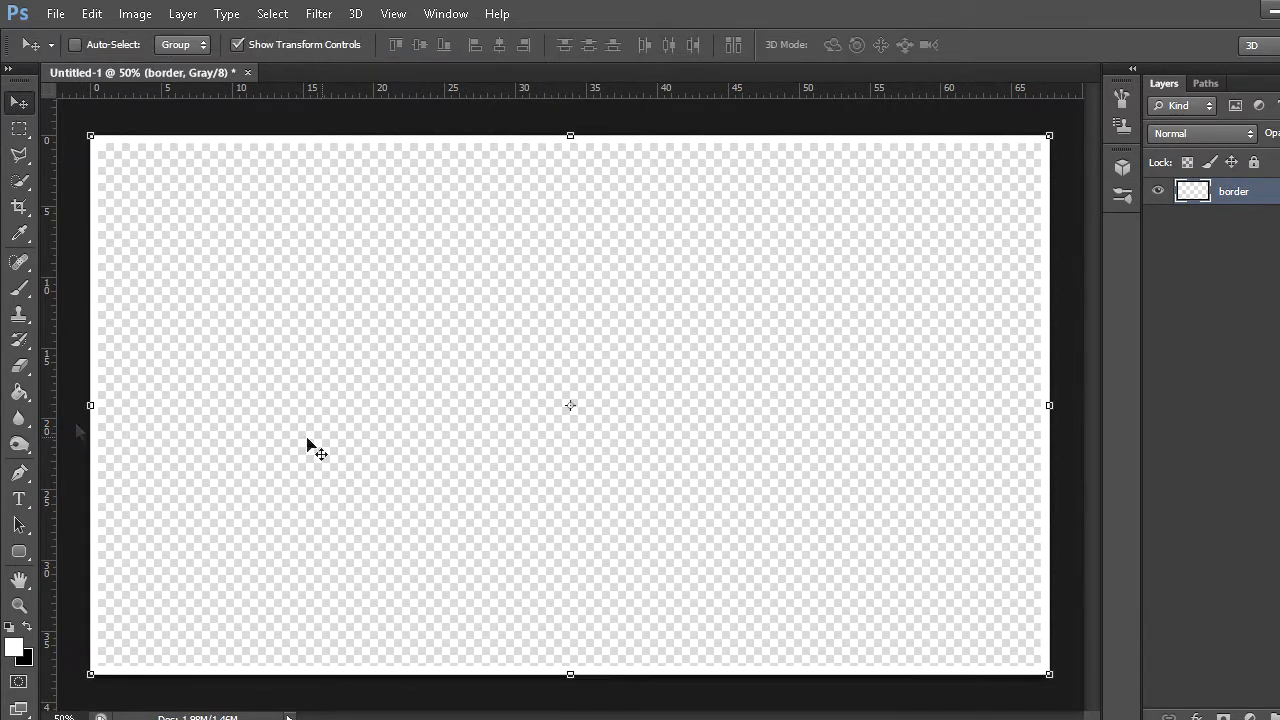
right_click(1275, 200)
left_click(946, 120)
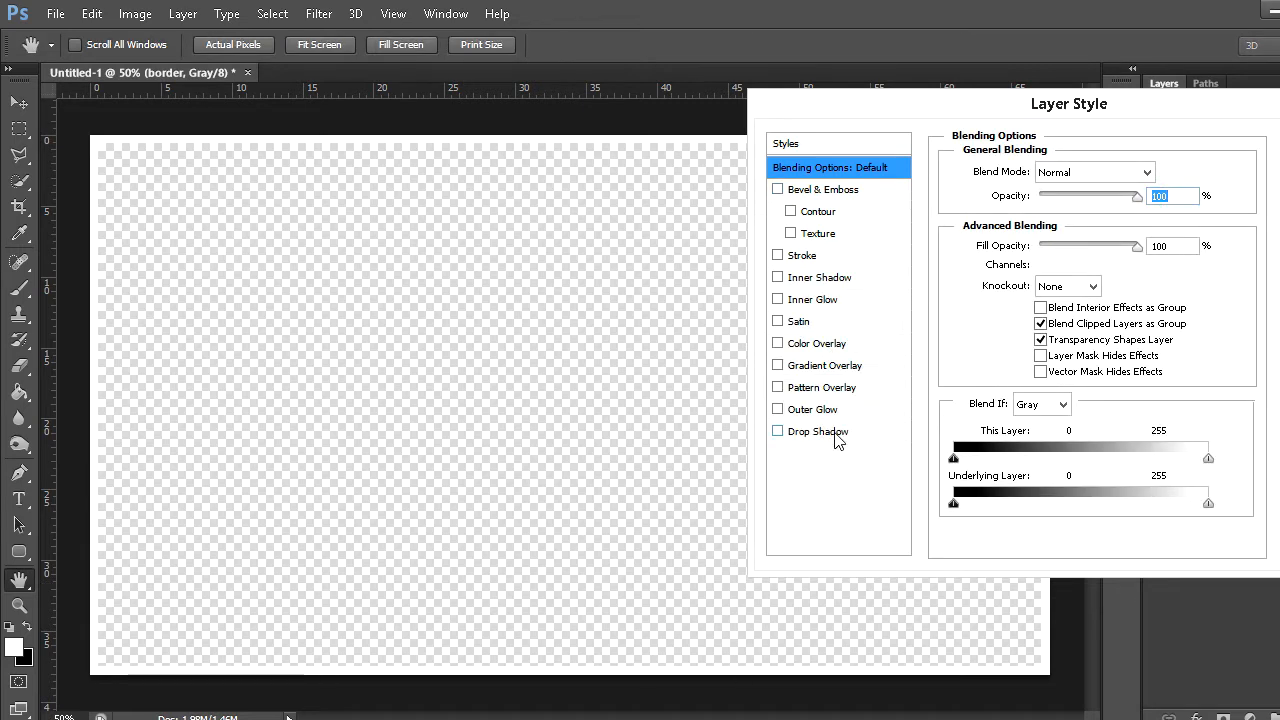
left_click(834, 433)
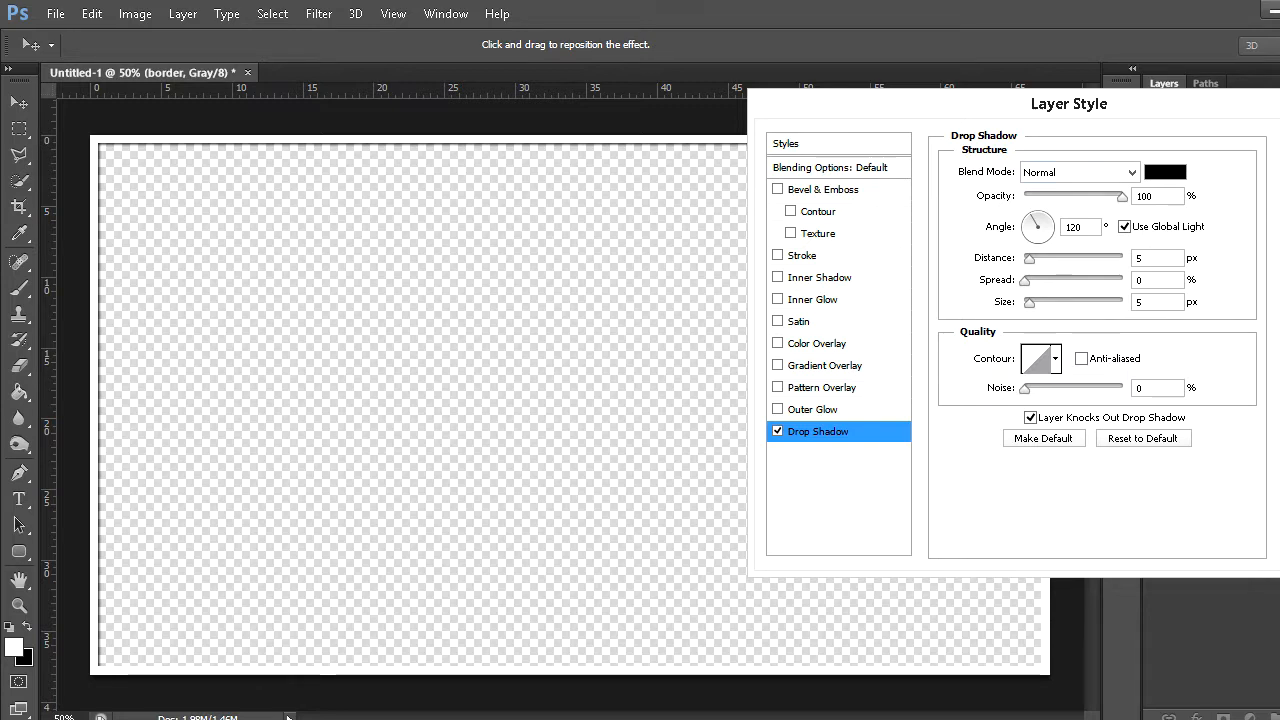
left_click(1279, 143)
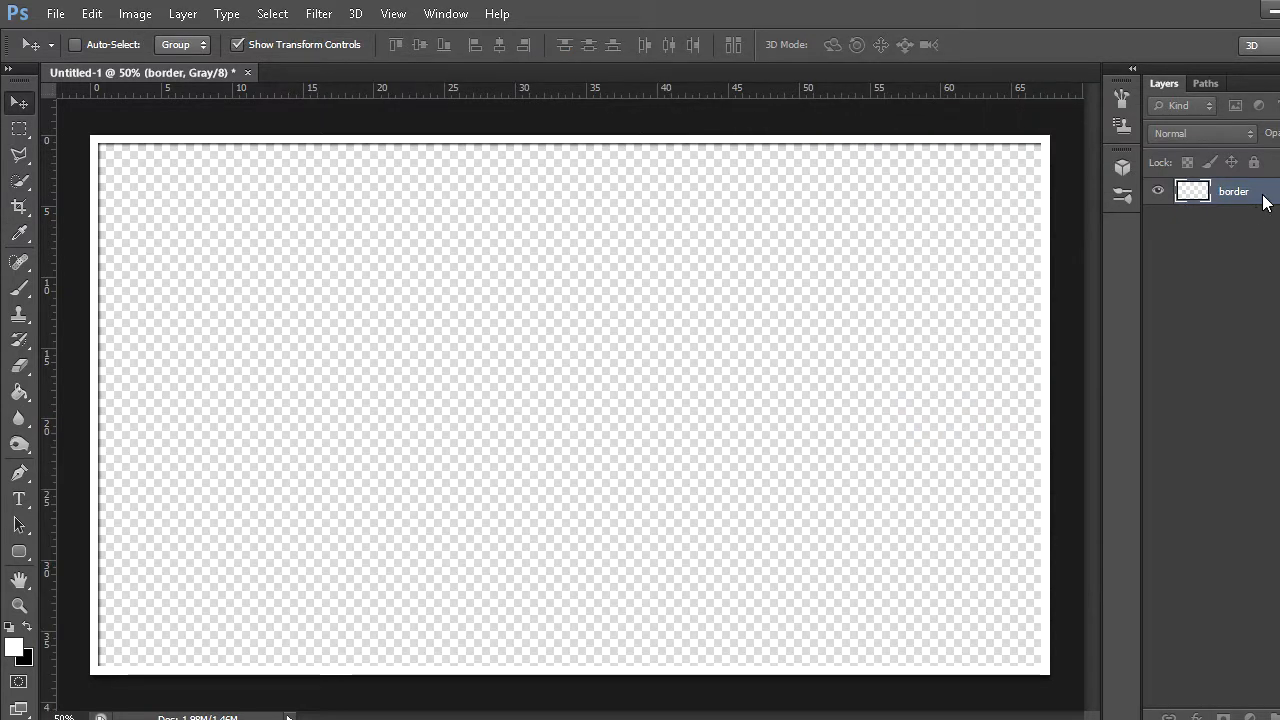
Add a drop shadow to the border layer with a distance of 25 px and a size of 50 px
right_click(1264, 200)
right_click(1279, 238)
right_click(1227, 193)
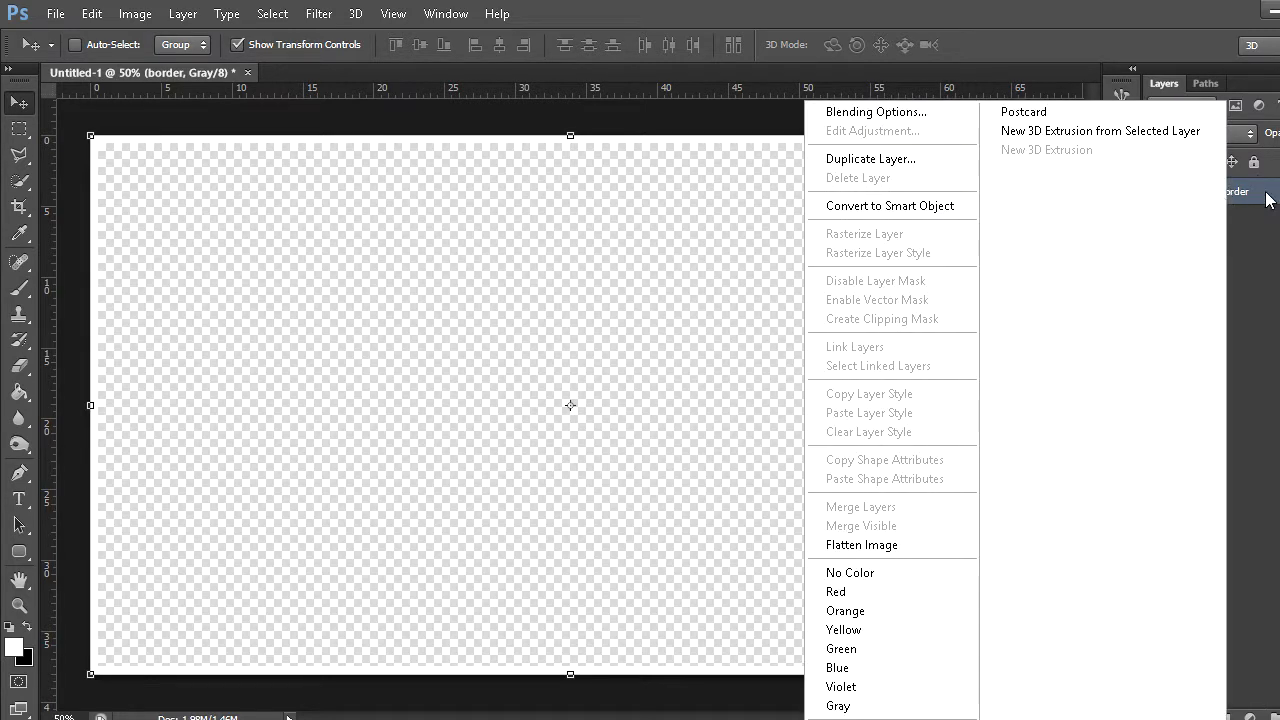
left_click(938, 115)
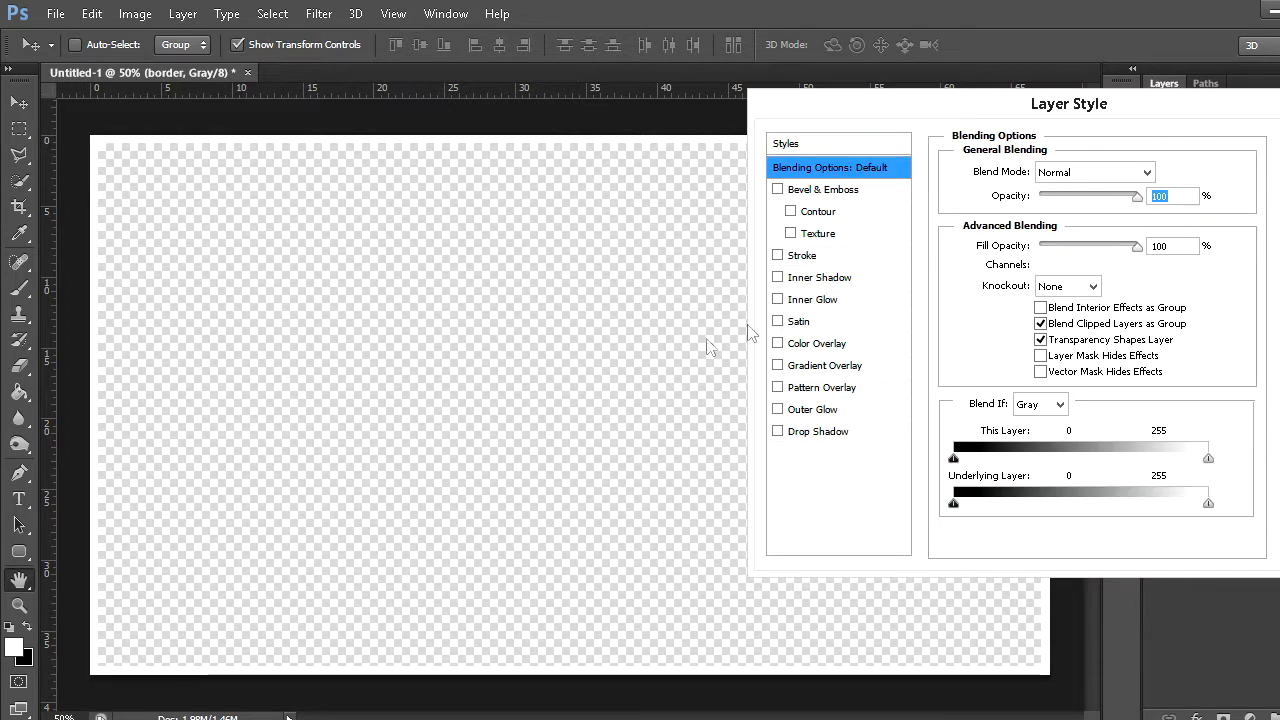
left_click(826, 437)
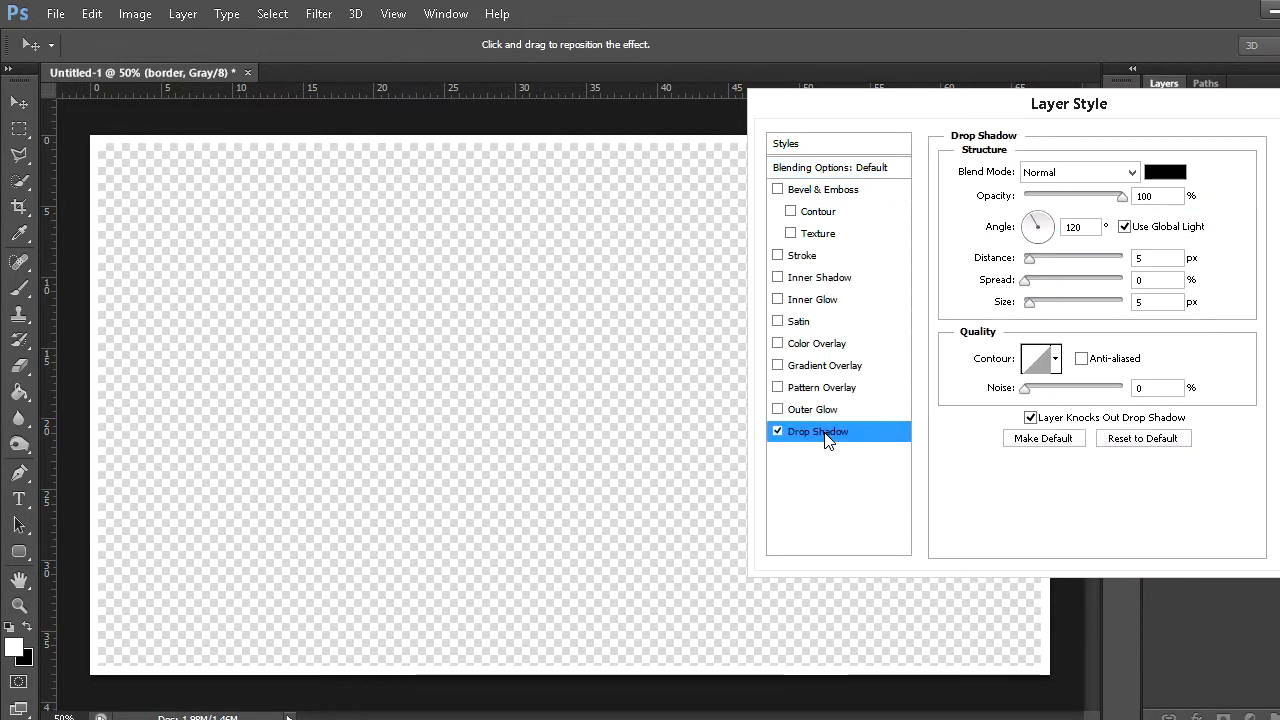
double_click(1093, 227)
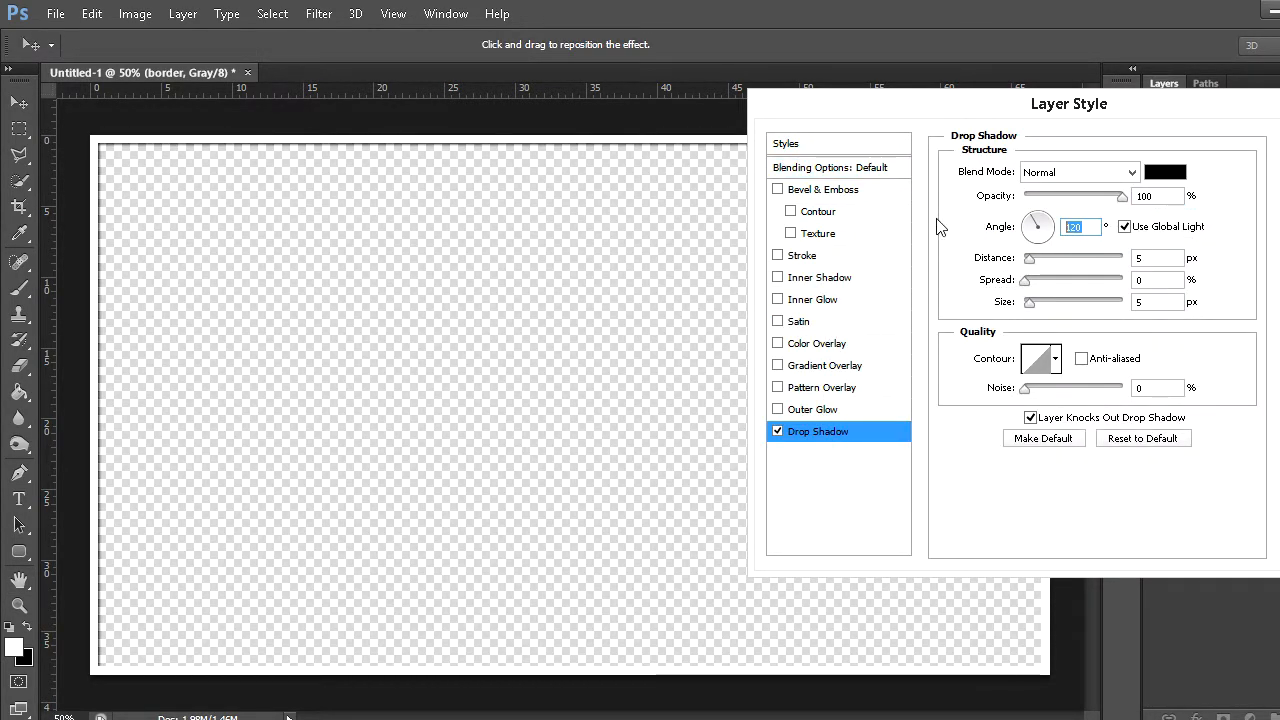
left_click(1160, 259)
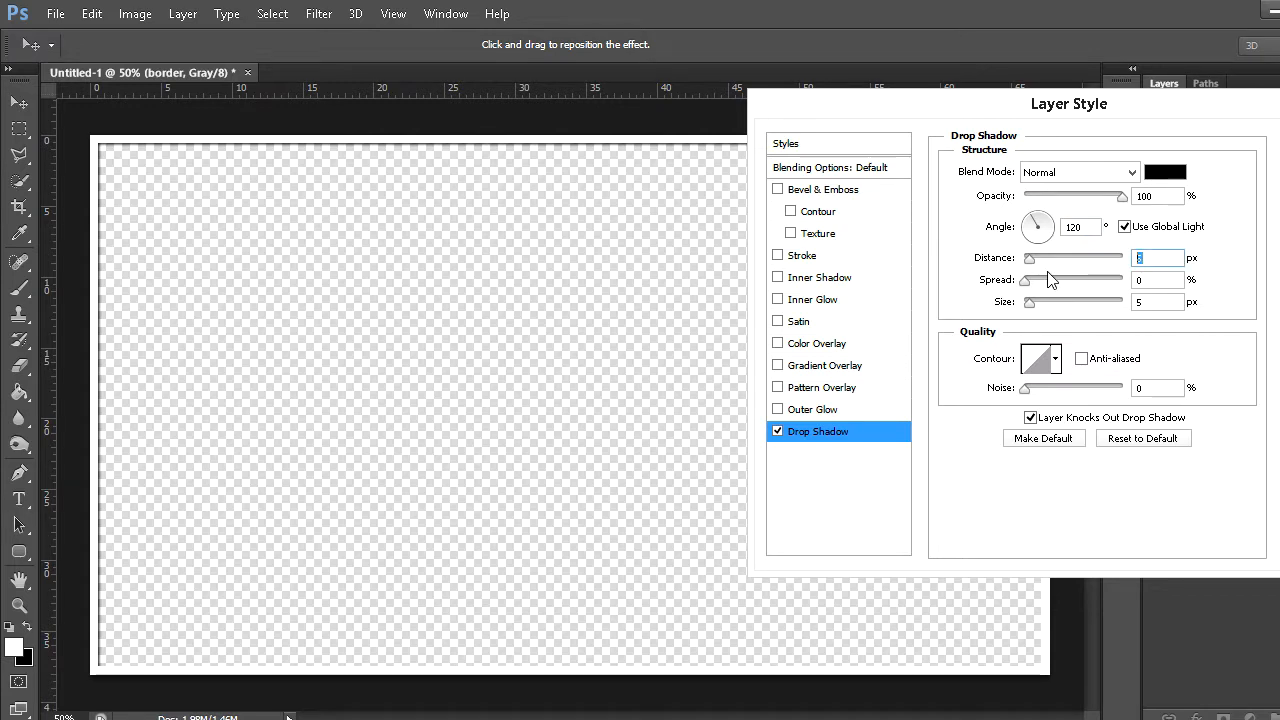
type("25")
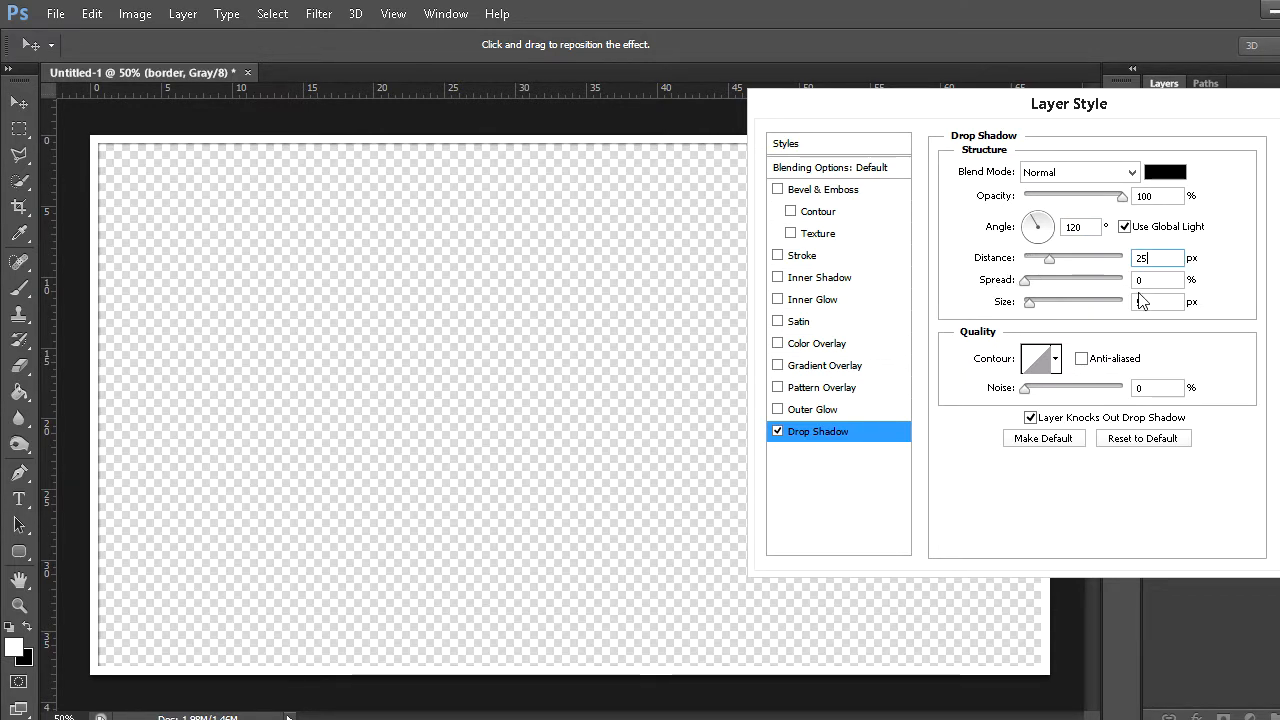
left_click(1162, 302)
type("50")
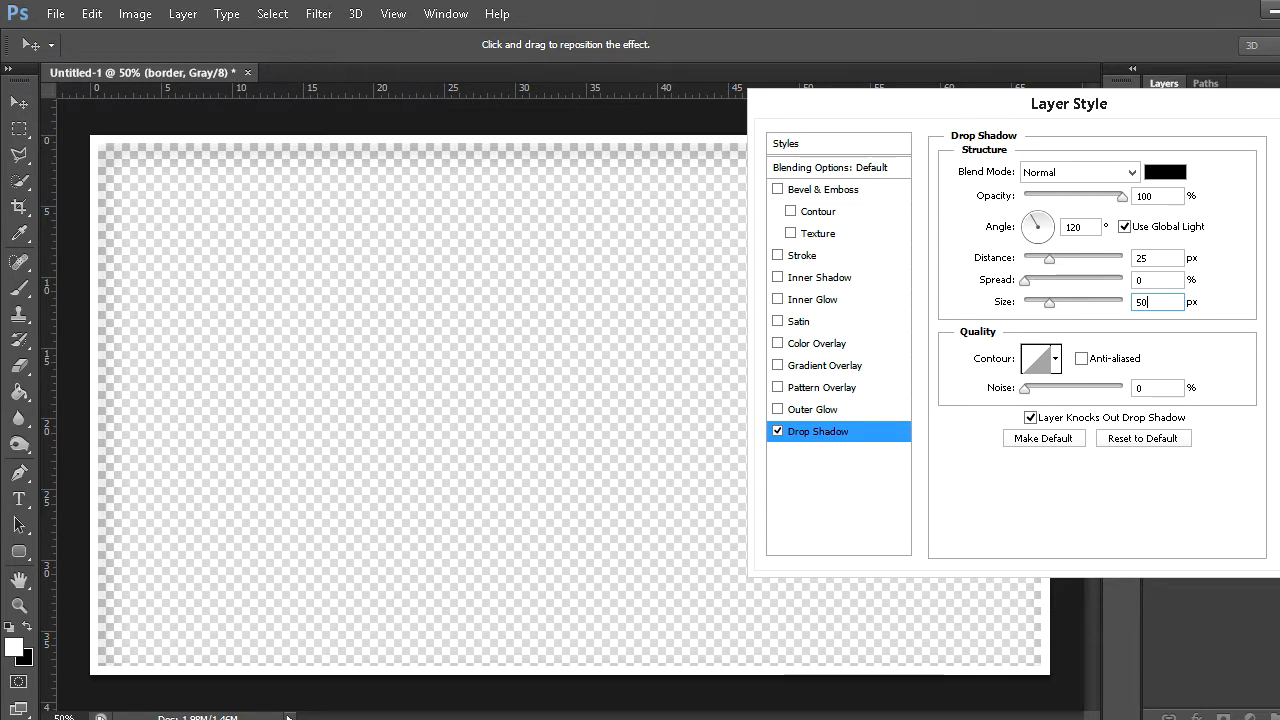
key("Return")
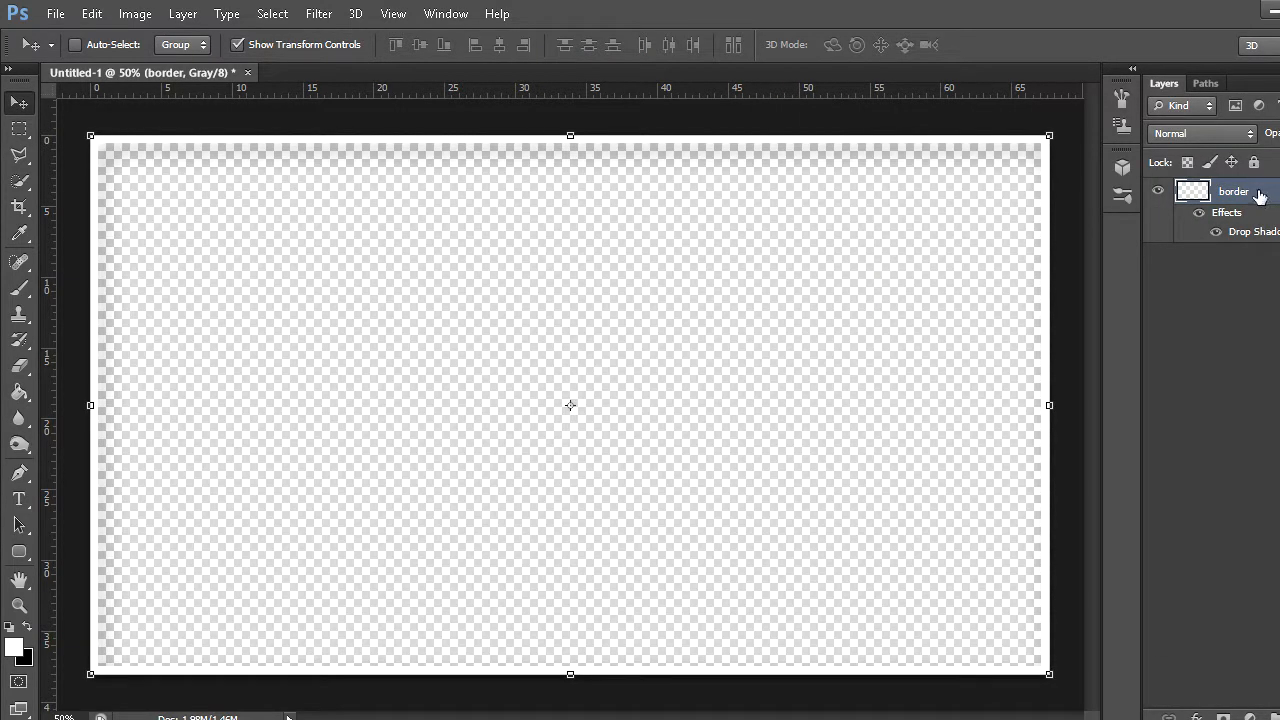
Rasterize the border layer's style, and give the layer another drop shadow at an angle of -60°
right_click(1259, 196)
left_click(953, 256)
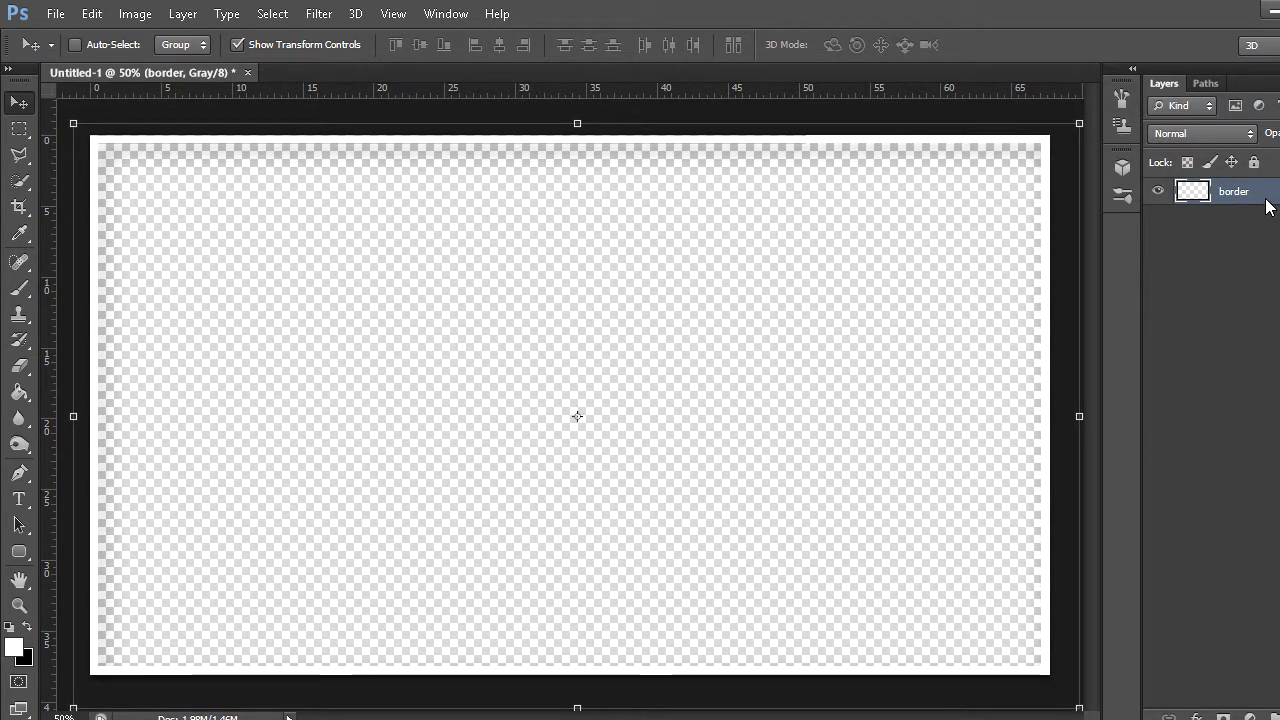
right_click(1265, 196)
left_click(984, 112)
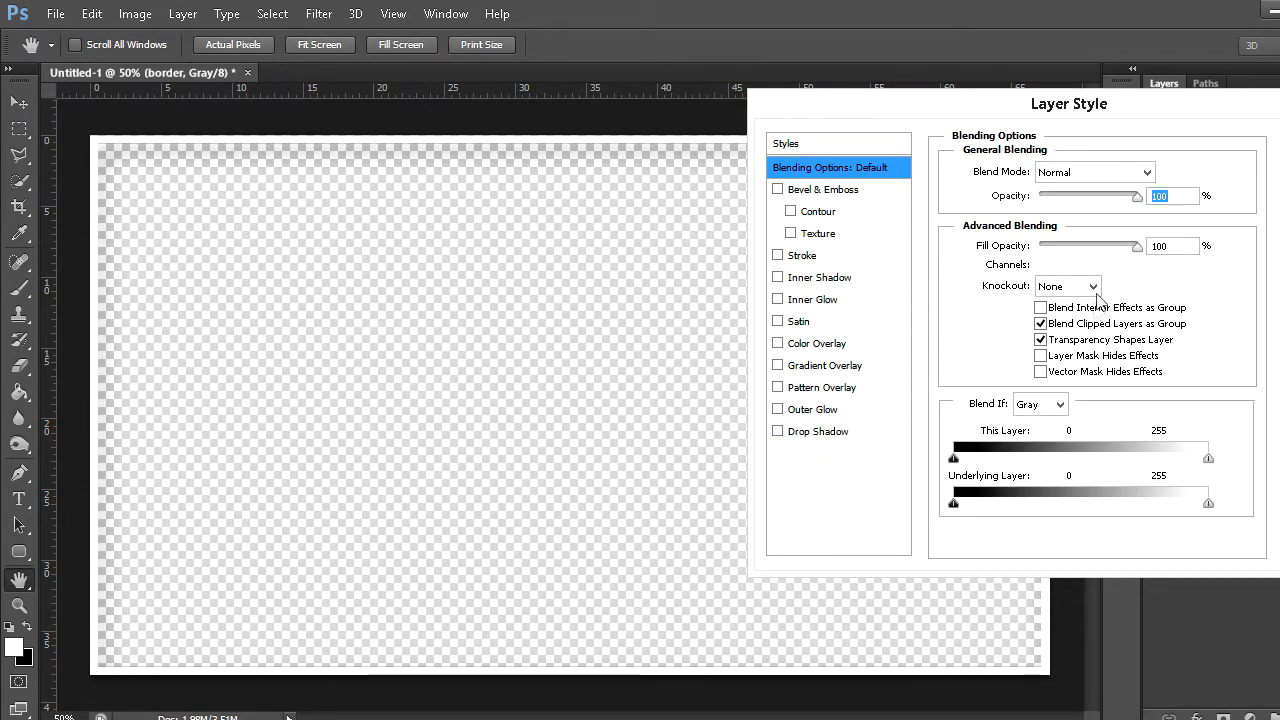
left_click(818, 431)
double_click(1078, 228)
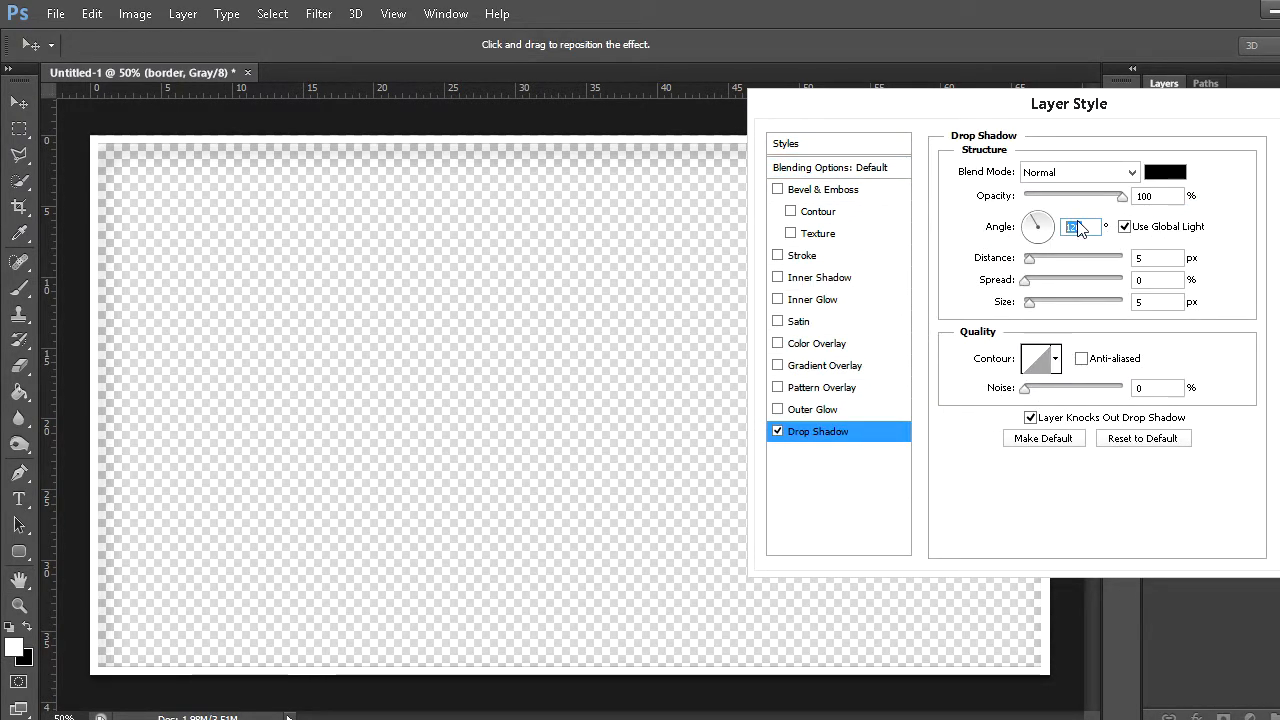
type("-620")
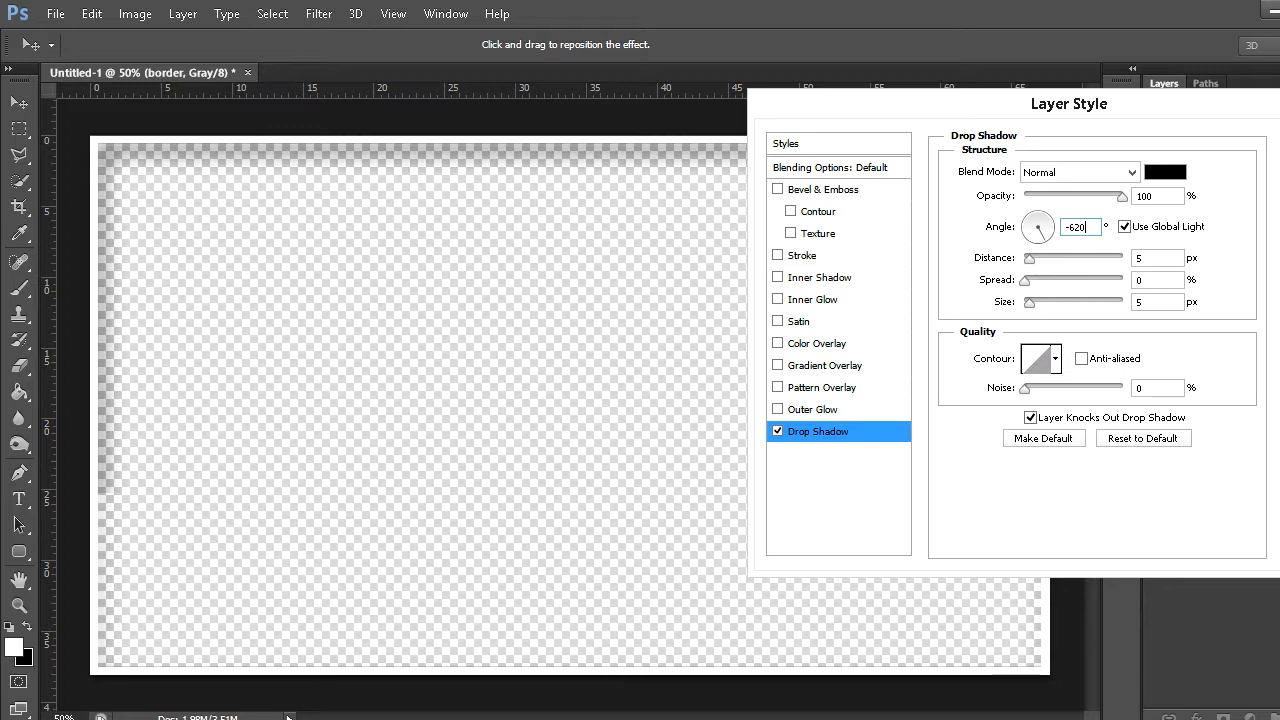
key("BackSpace")
key("BackSpace")
type("0")
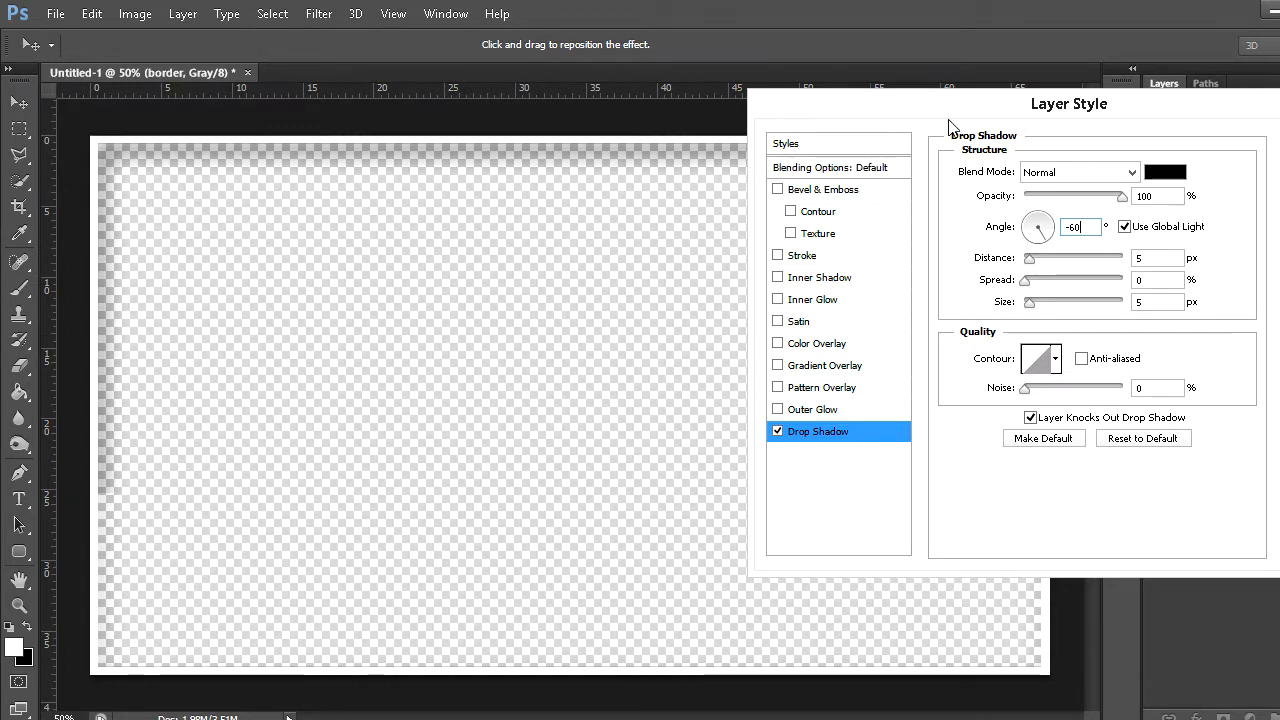
left_click(1029, 210)
left_click_drag(1032, 218, 1027, 204)
type("-")
Set the second drop shadow's distance to 25 px and size to 50 px, apply it, and toggle the effects to compare
double_click(1156, 258)
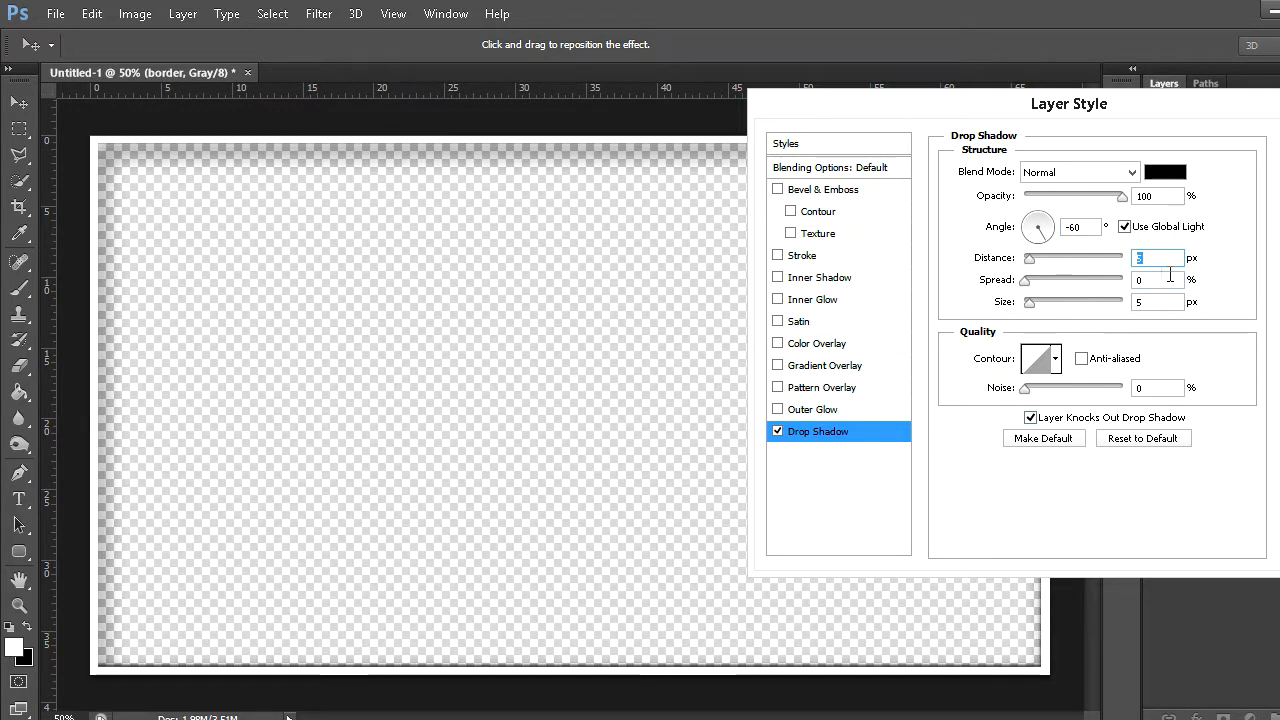
type("25")
double_click(1150, 302)
type("50")
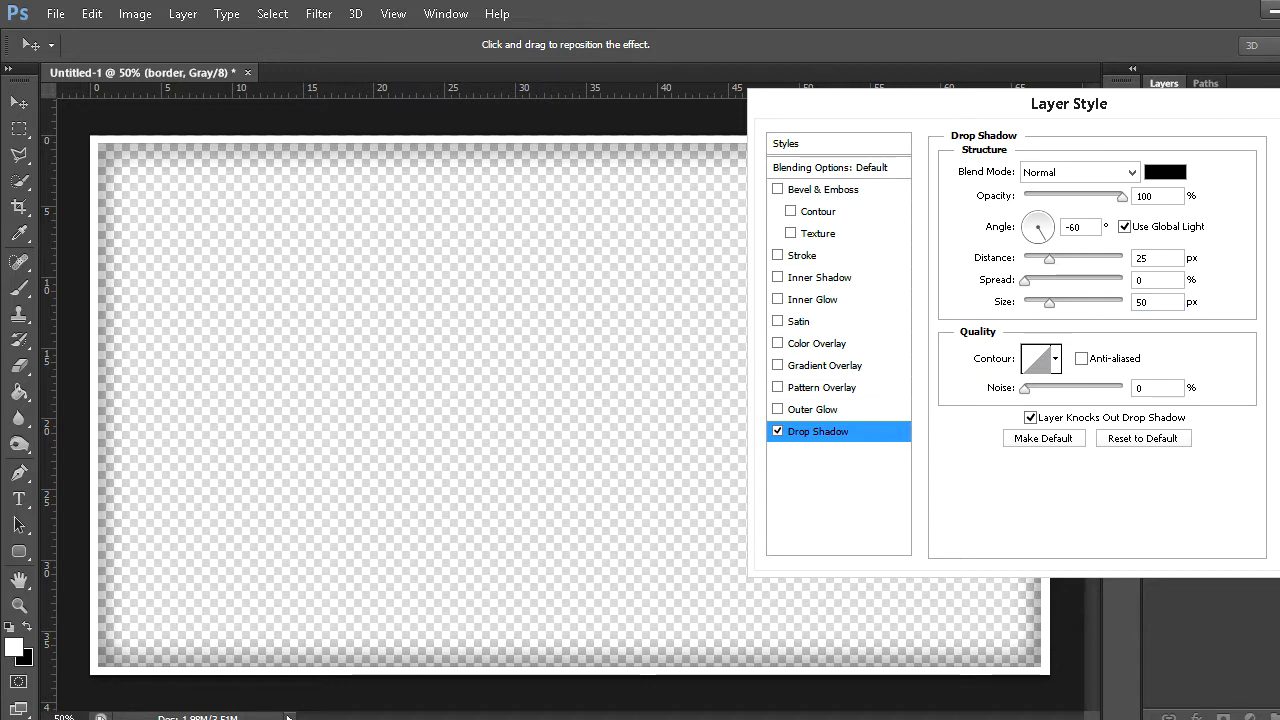
key("Return")
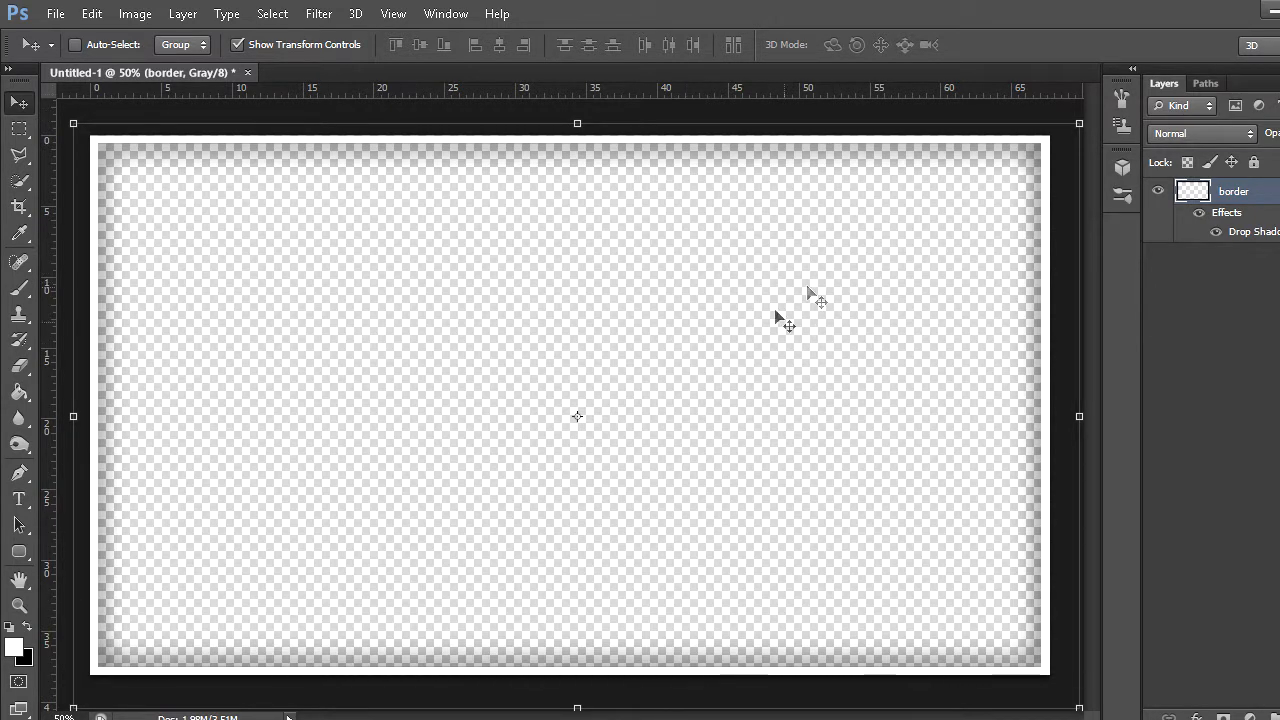
left_click(1198, 213)
left_click(1198, 213)
Add a new empty layer beneath the border layer
key("ctrl+shift+alt+n")
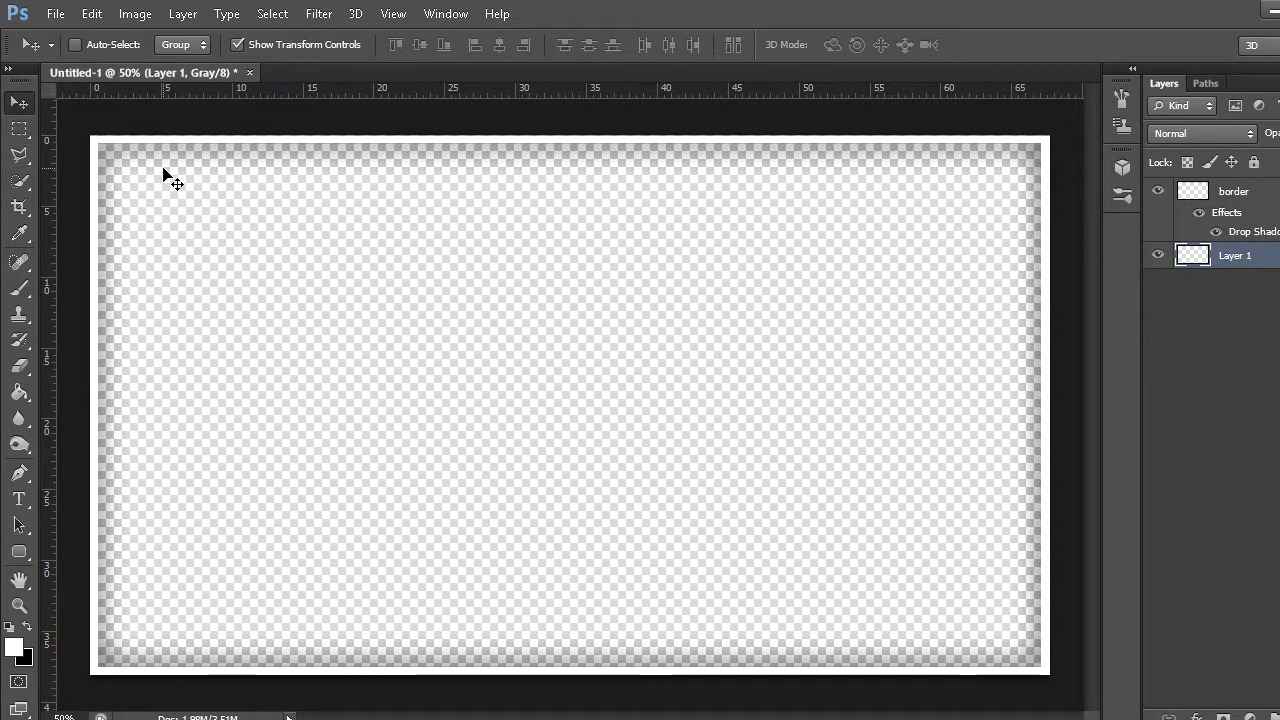
left_click(16, 178)
left_click(15, 160)
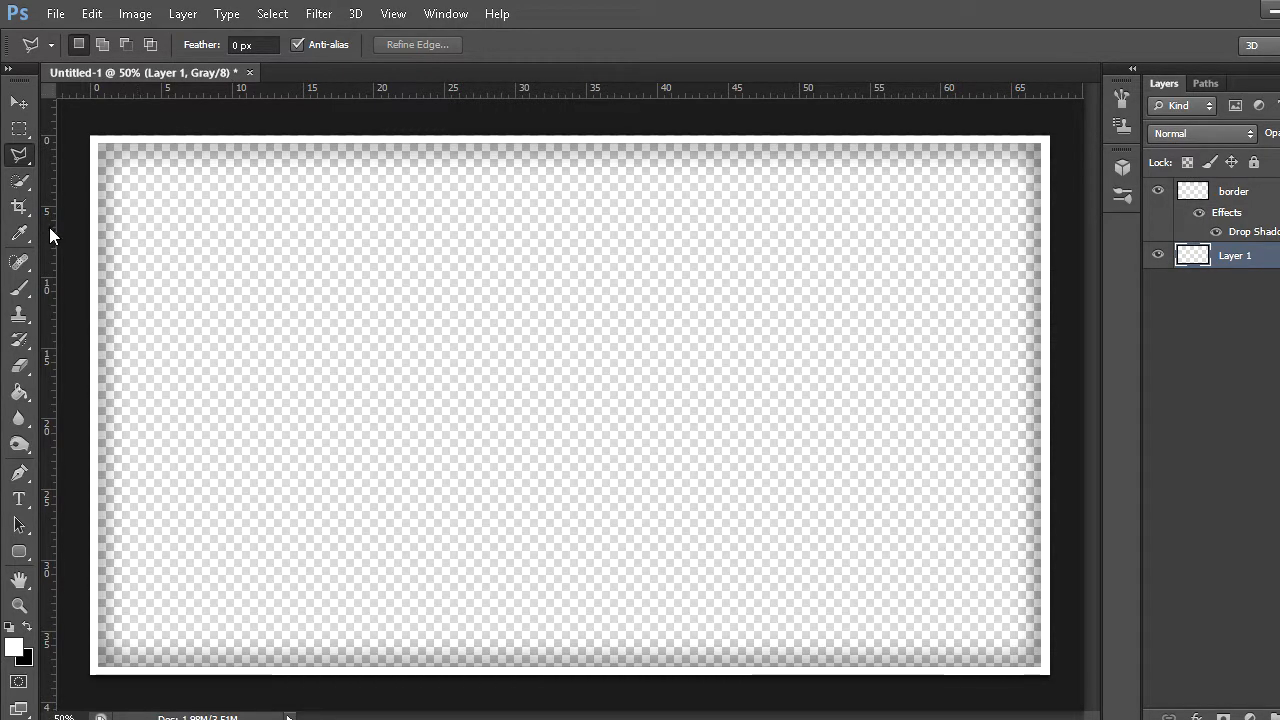
right_click(26, 163)
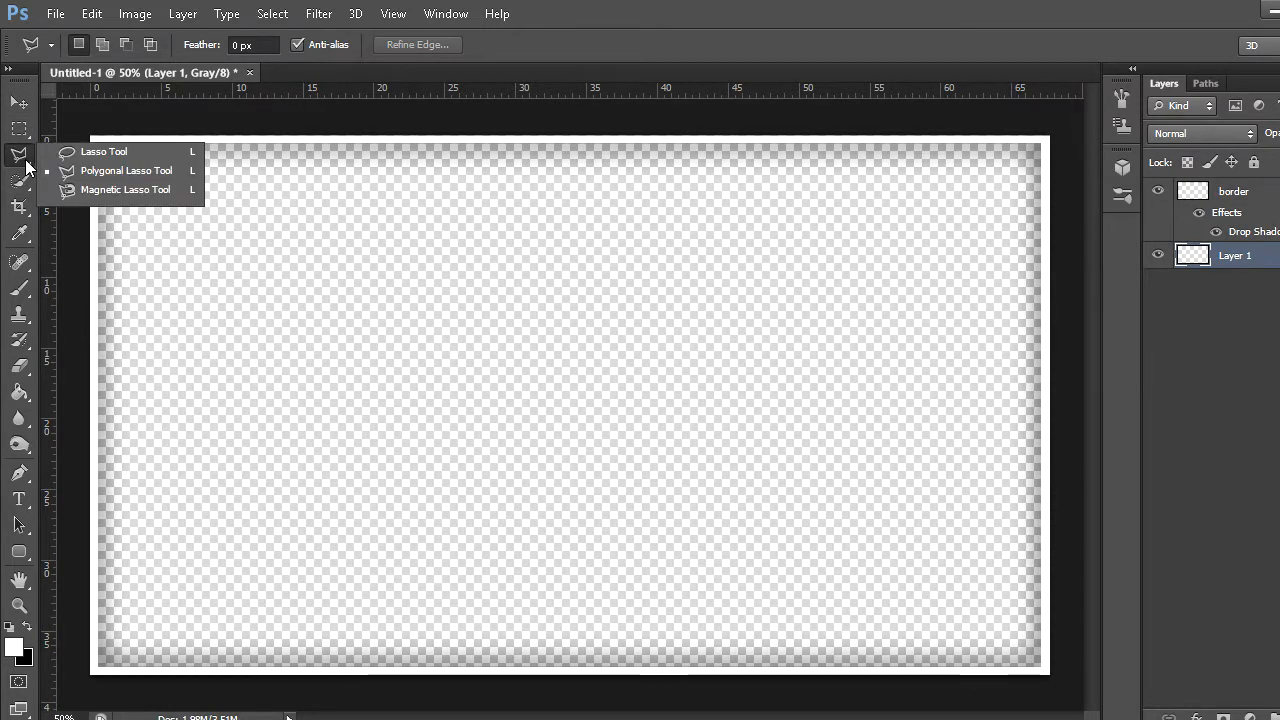
left_click(102, 118)
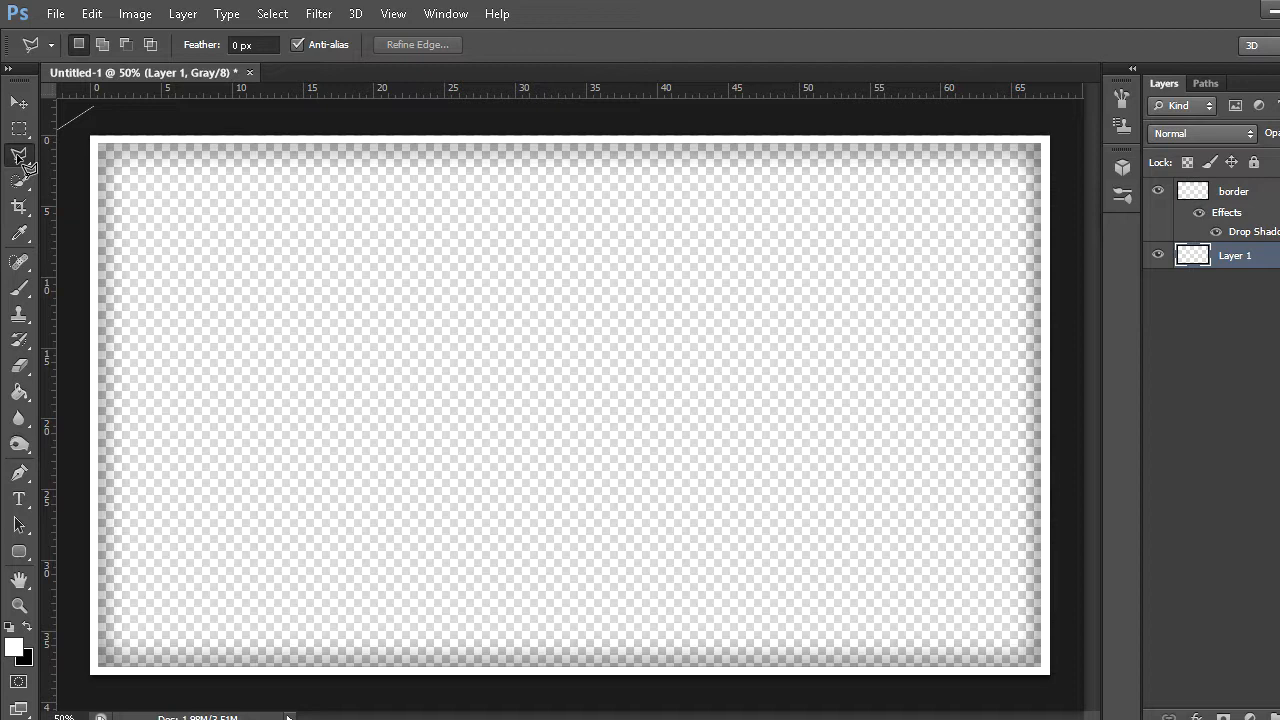
left_click(17, 167)
double_click(105, 132)
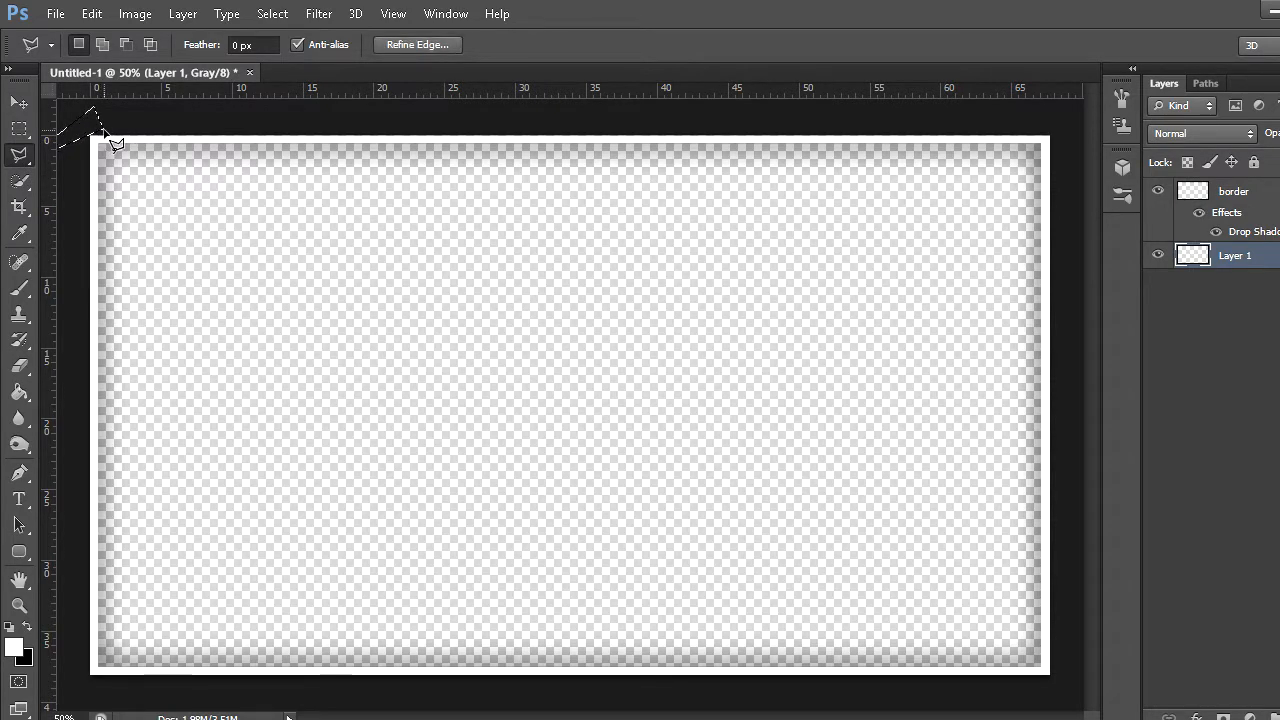
left_click(18, 128)
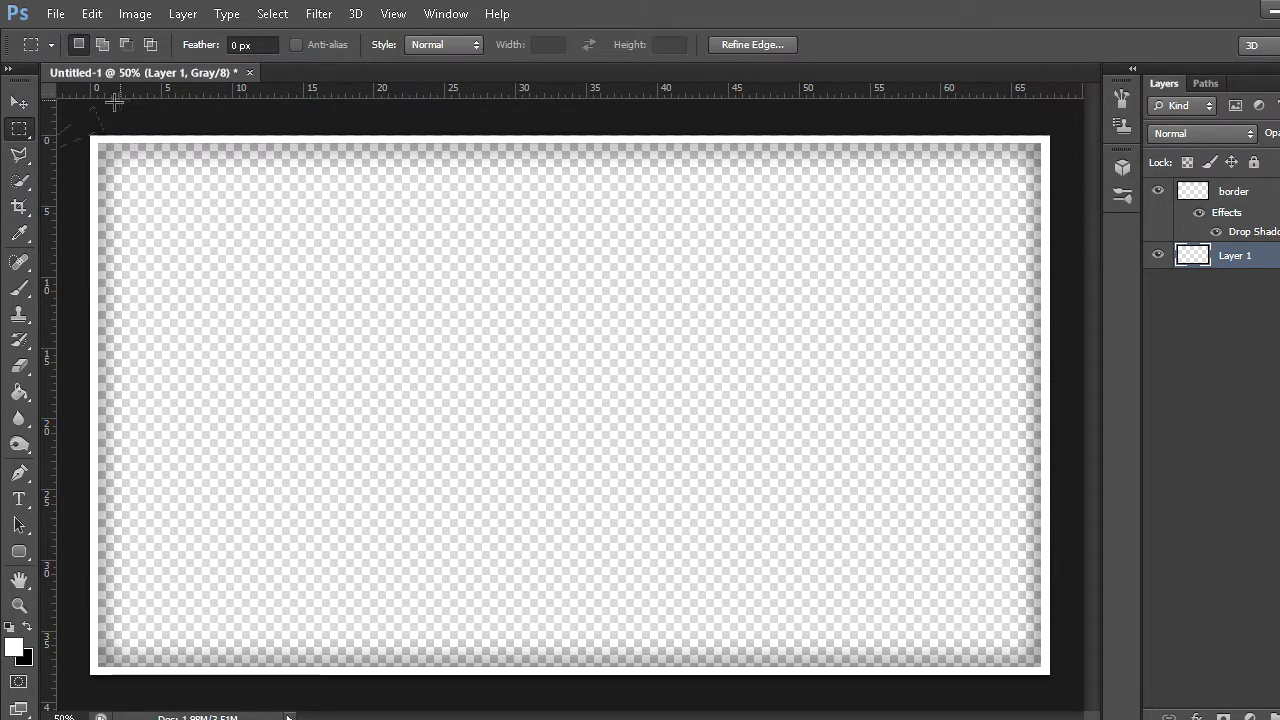
Outline a triangular selection across the canvas's upper-left corner with the Polygonal Lasso, about 15 ruler units wide and 11 tall
left_click(17, 154)
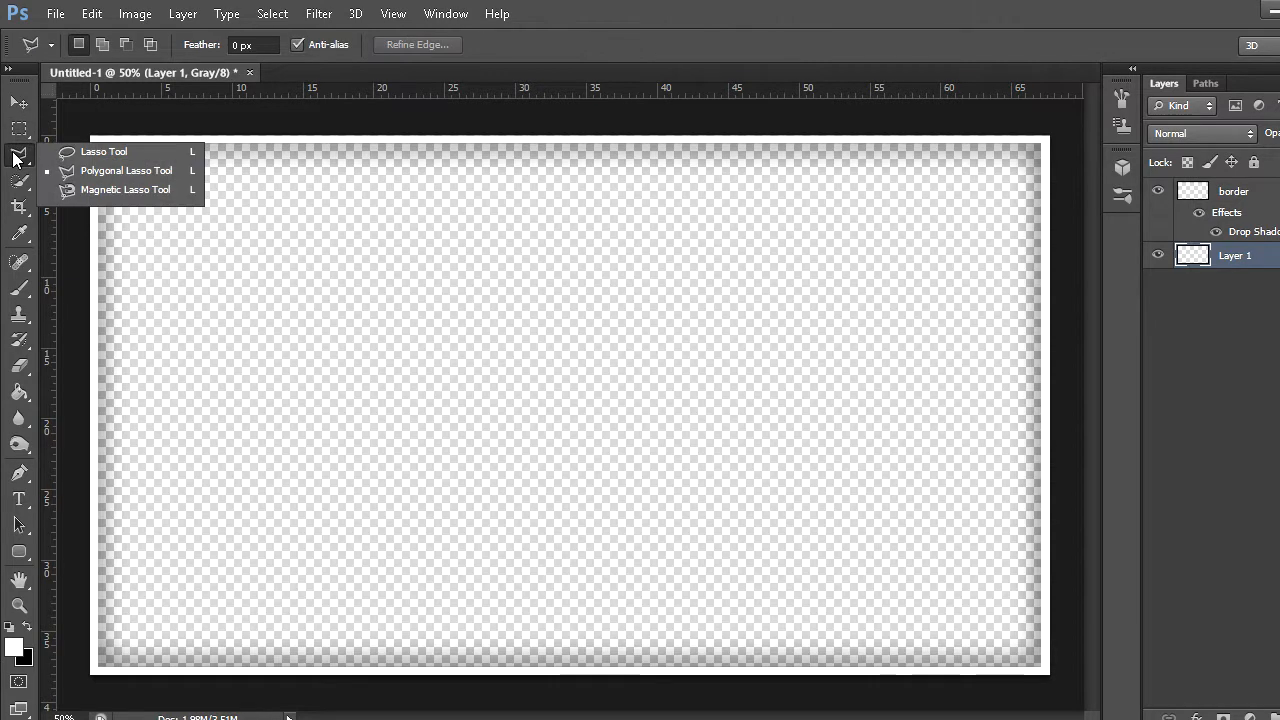
left_click(119, 172)
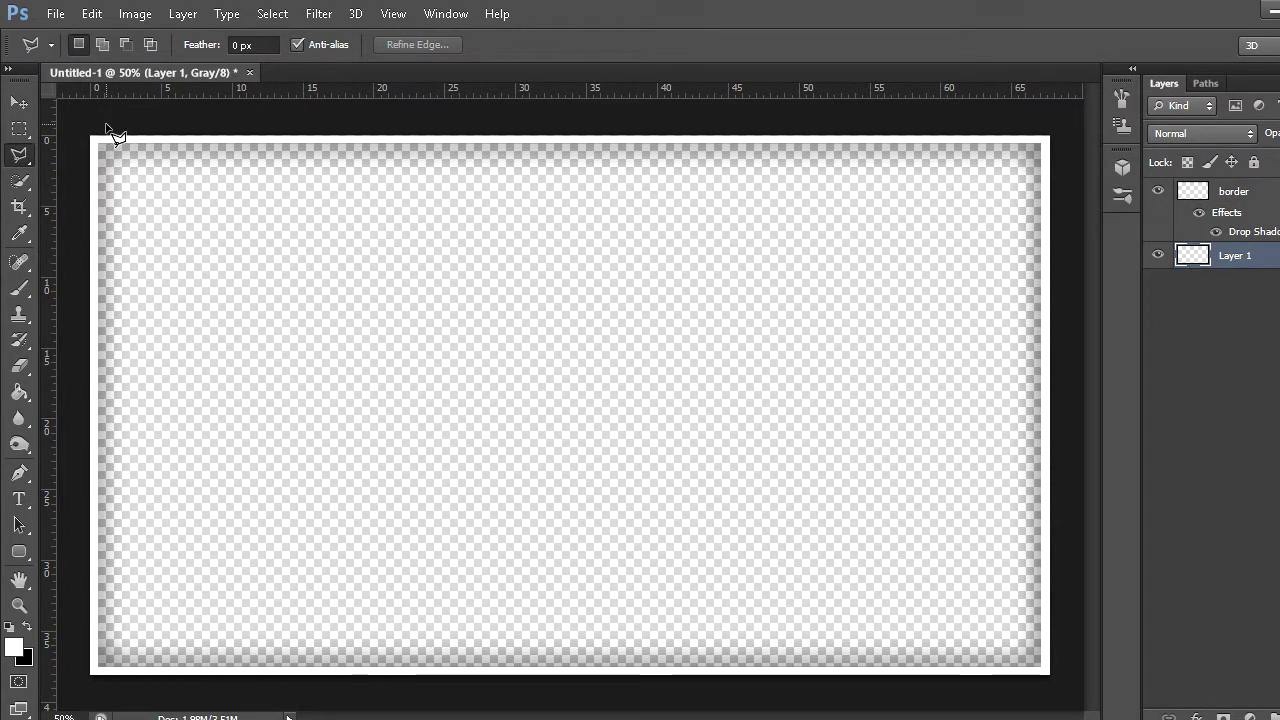
left_click(72, 302)
left_click(328, 120)
left_click(73, 117)
left_click(64, 304)
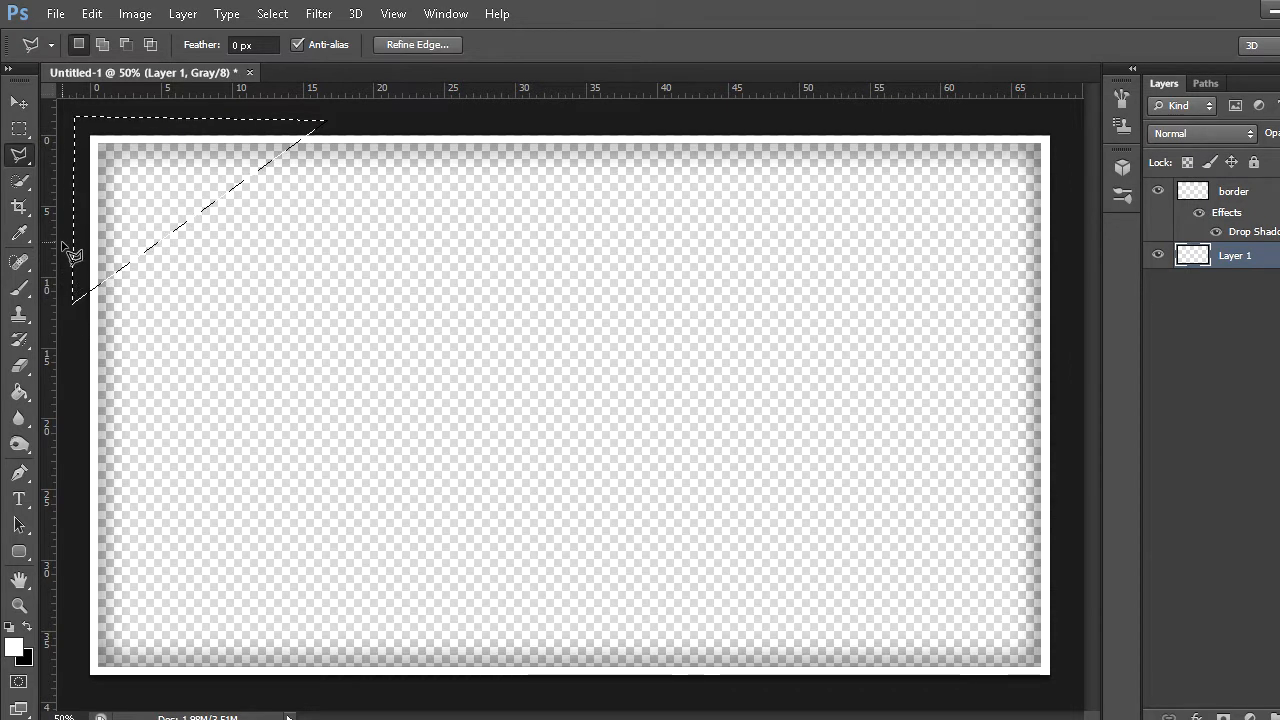
Fill the triangular corner selection with white on the empty layer, and deselect
left_click(19, 392)
left_click(144, 202)
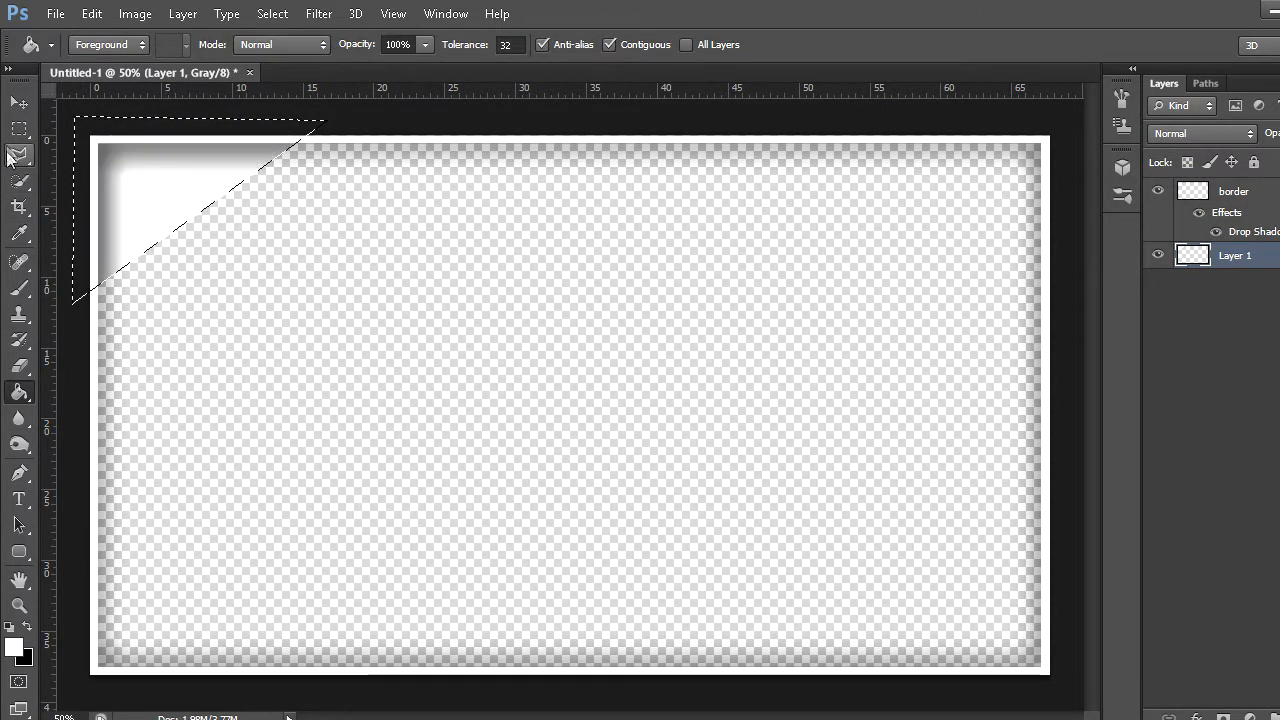
left_click(19, 129)
left_click(133, 143)
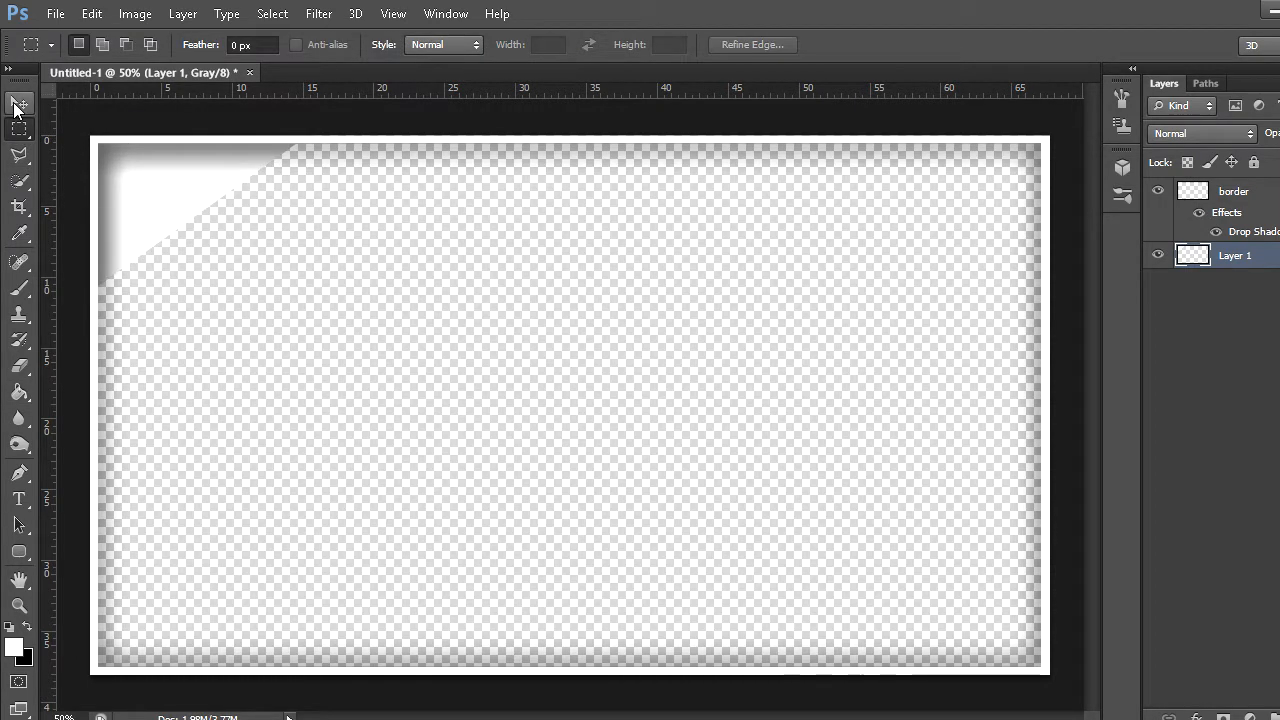
left_click(17, 105)
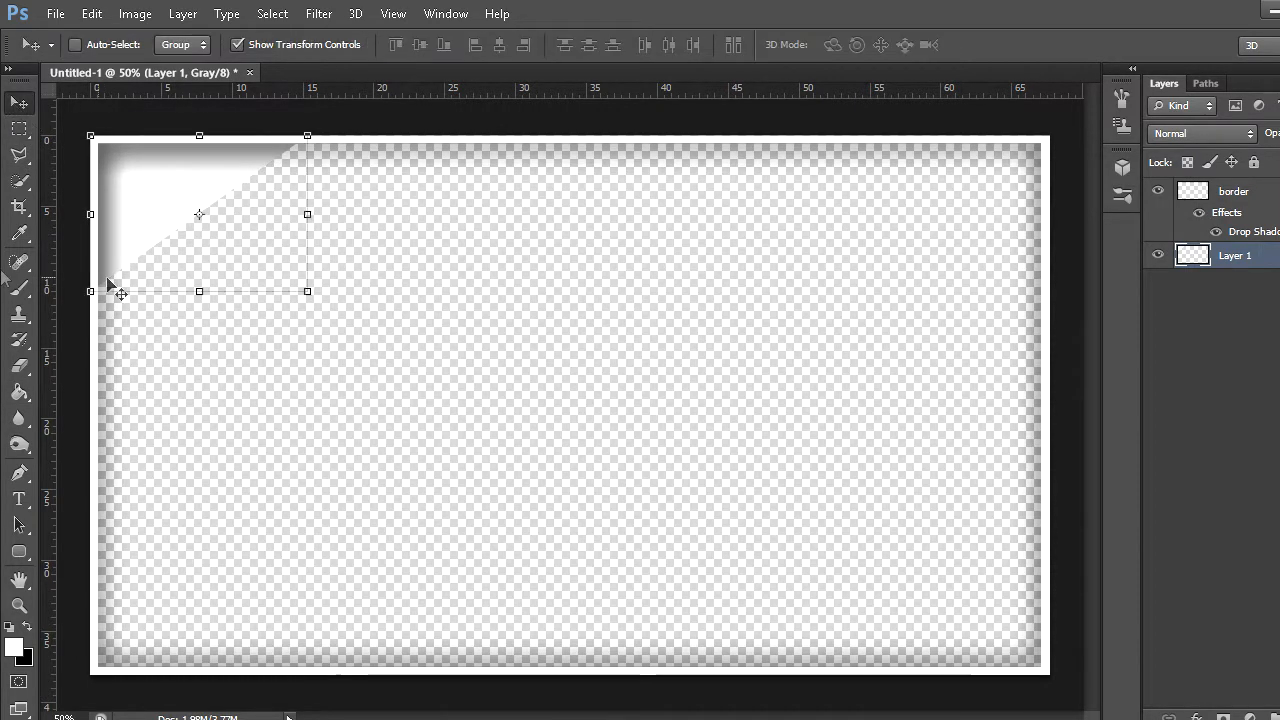
Outline the white corner triangle again with the Polygonal Lasso, and discard the selection
left_click(22, 158)
left_click(80, 298)
left_click(302, 131)
left_click(82, 122)
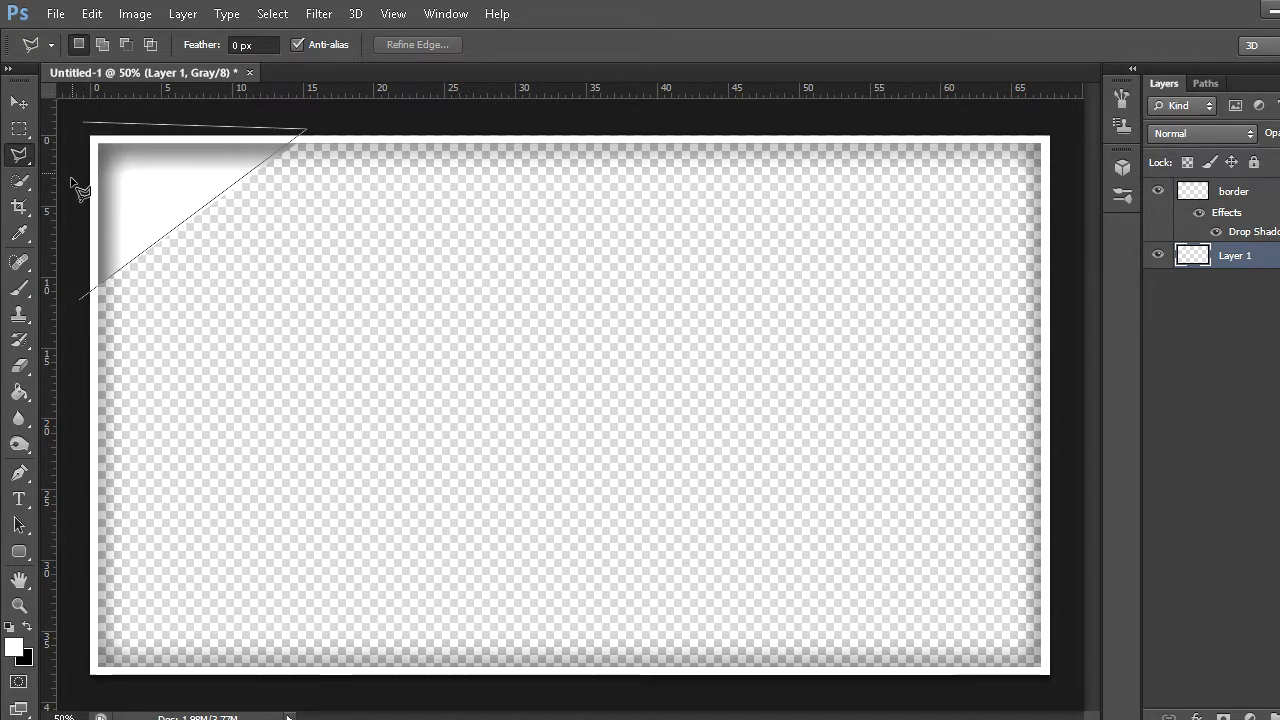
left_click(80, 299)
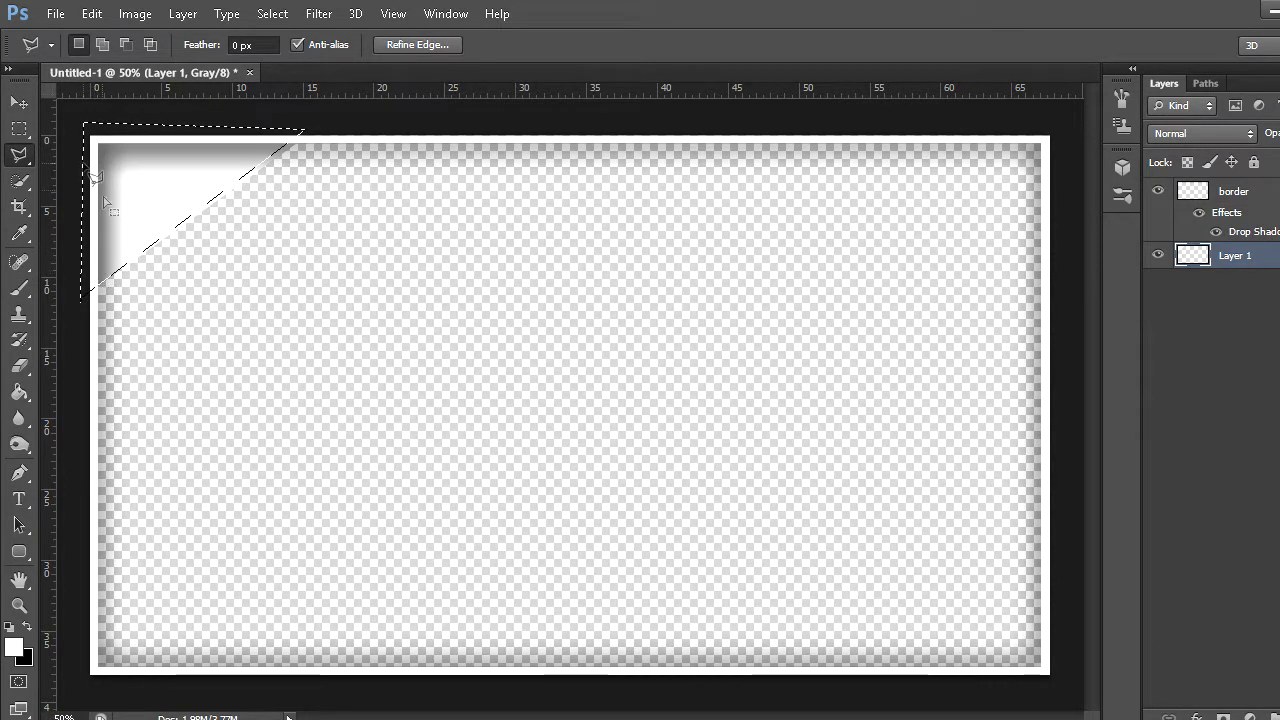
key("g")
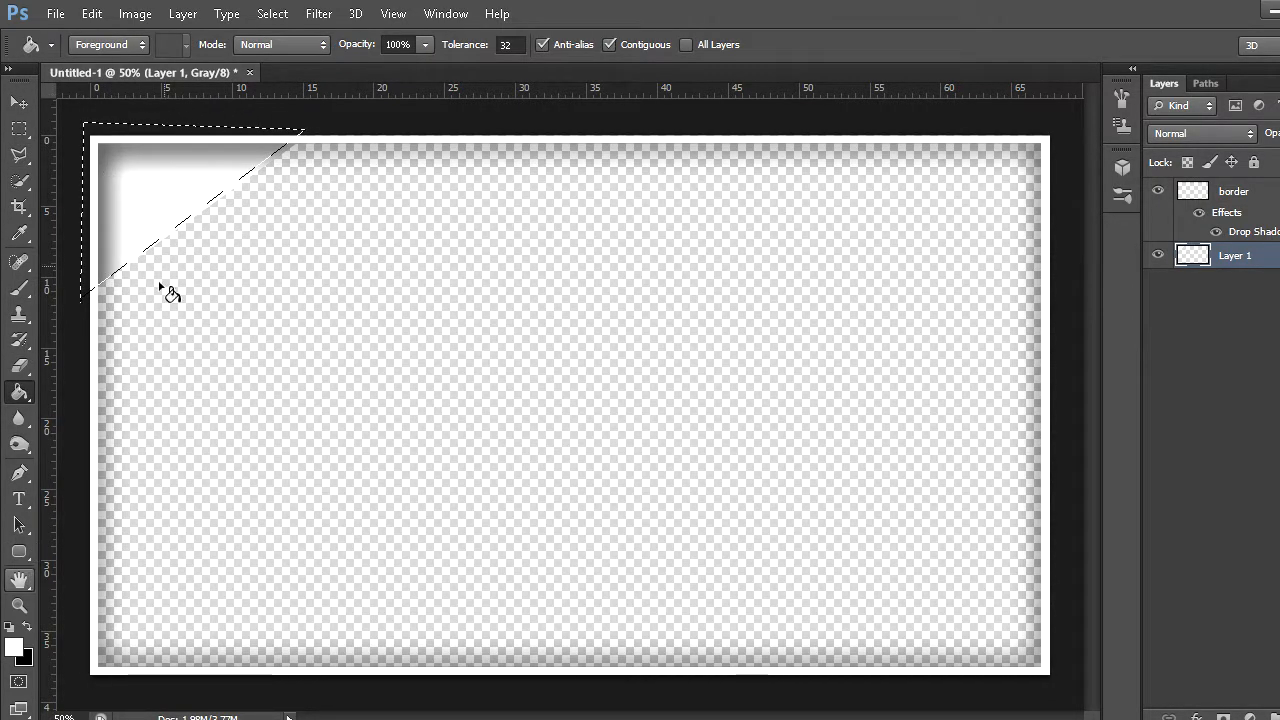
left_click(19, 128)
key("ctrl+d")
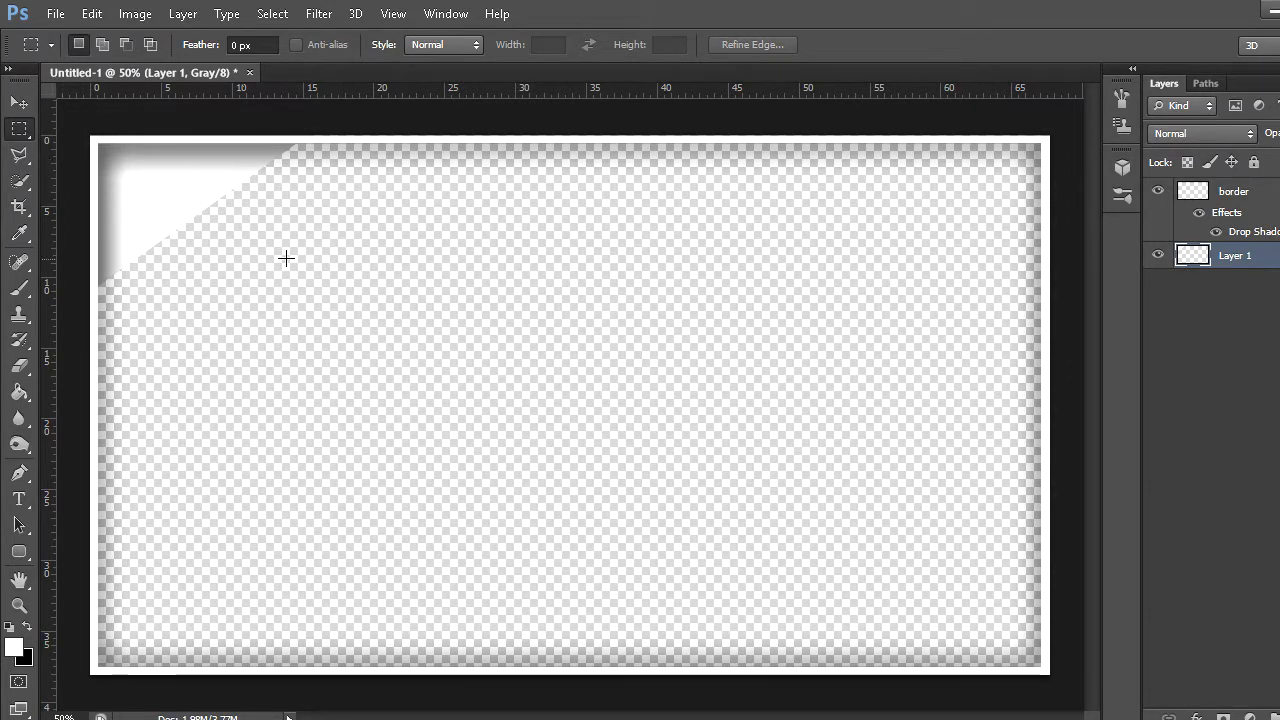
Try copying and moving the corner triangle, remove the copy, and undo the moves
left_click(19, 102)
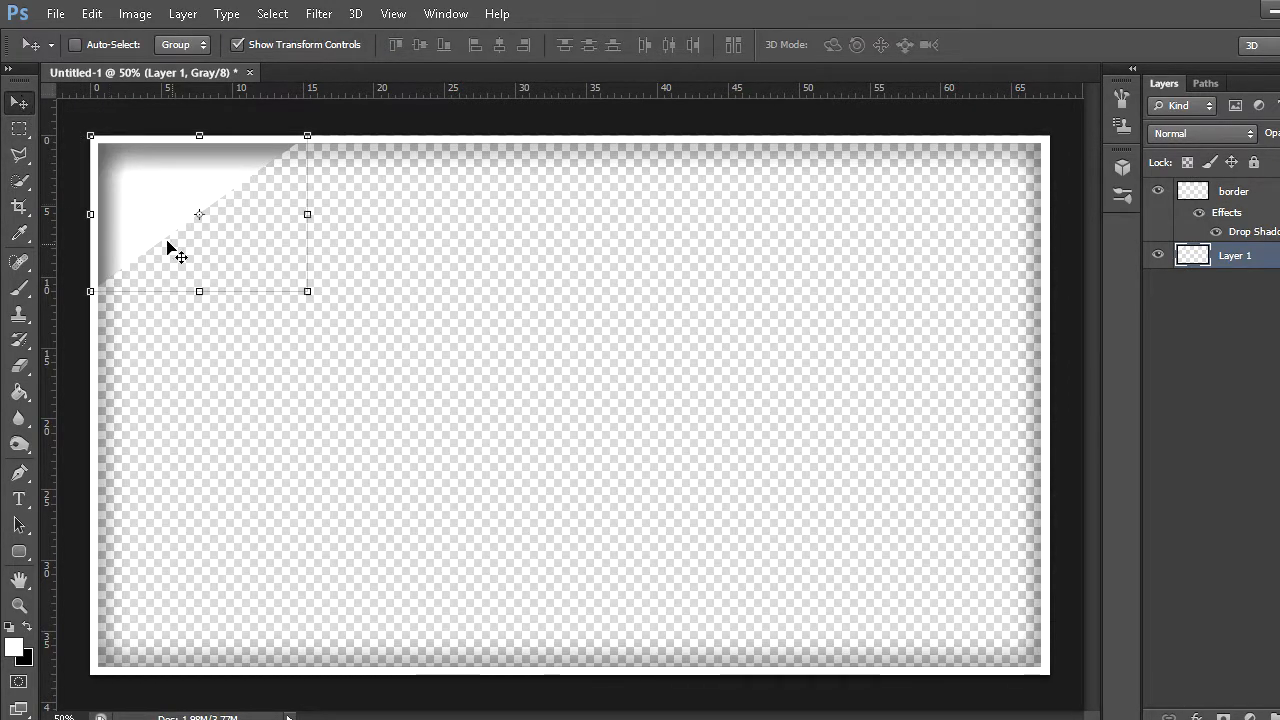
left_click_drag(251, 220, 520, 366)
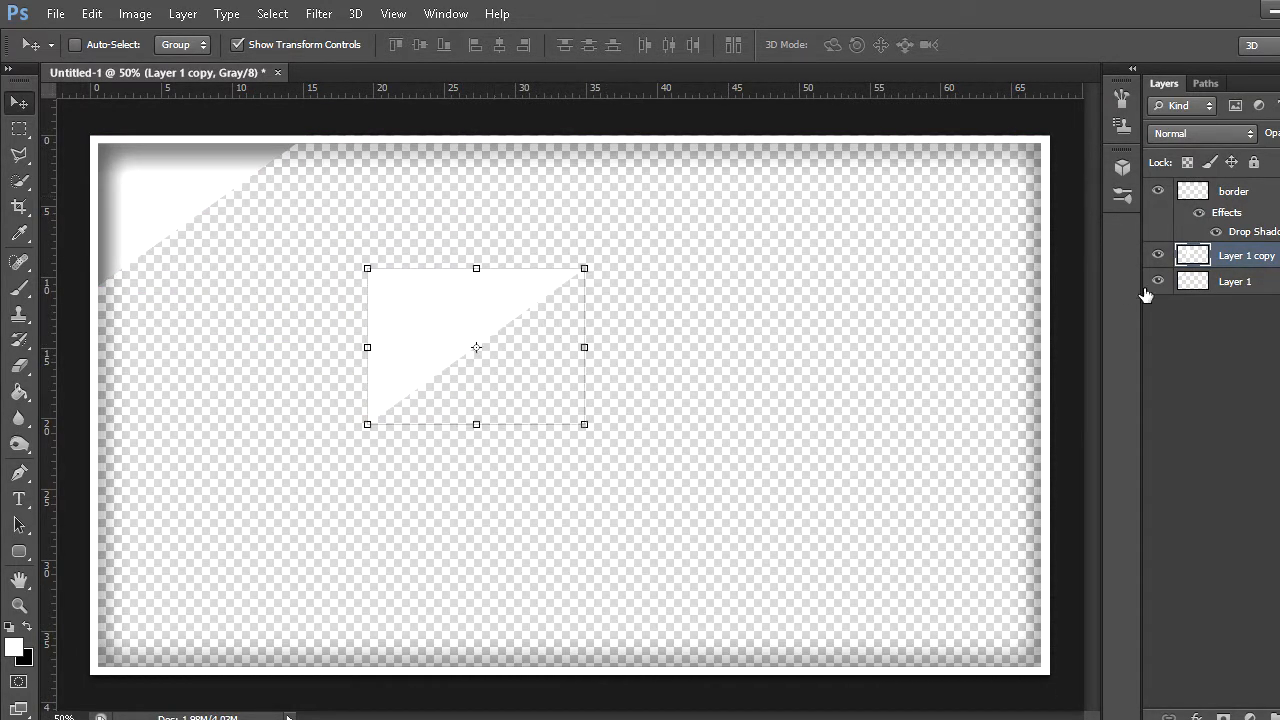
key("ctrl+z")
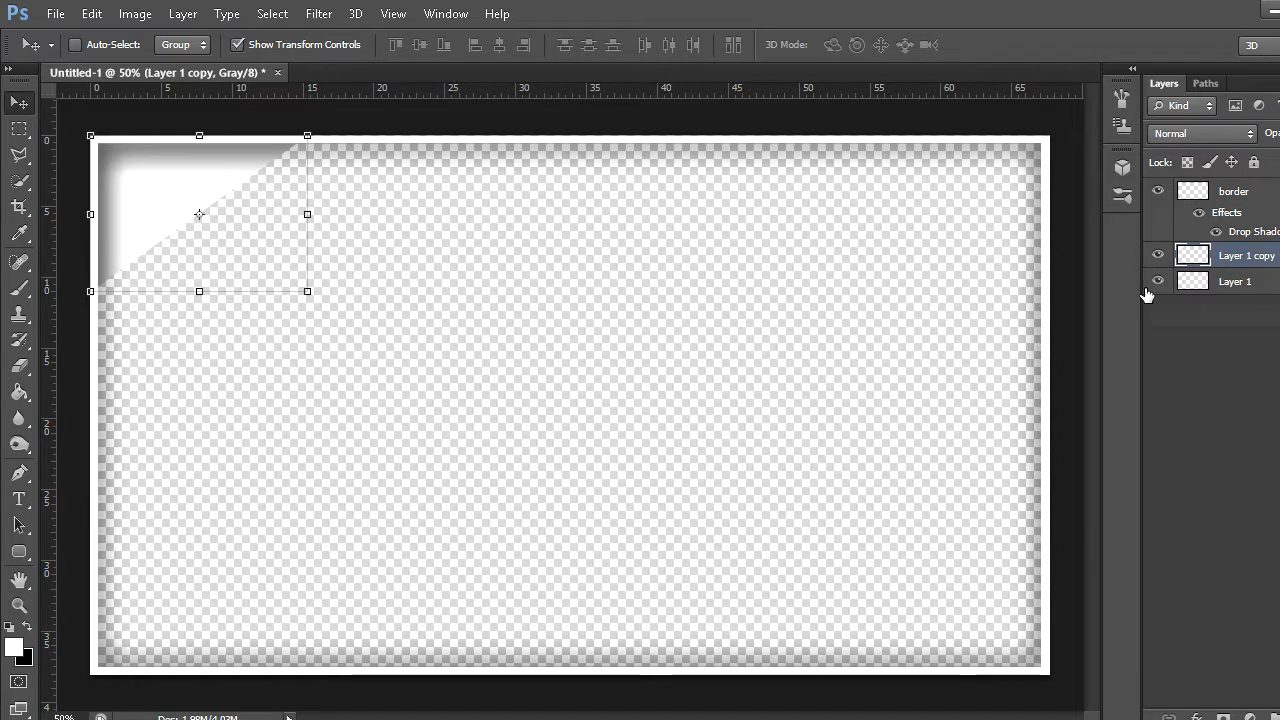
key("Delete")
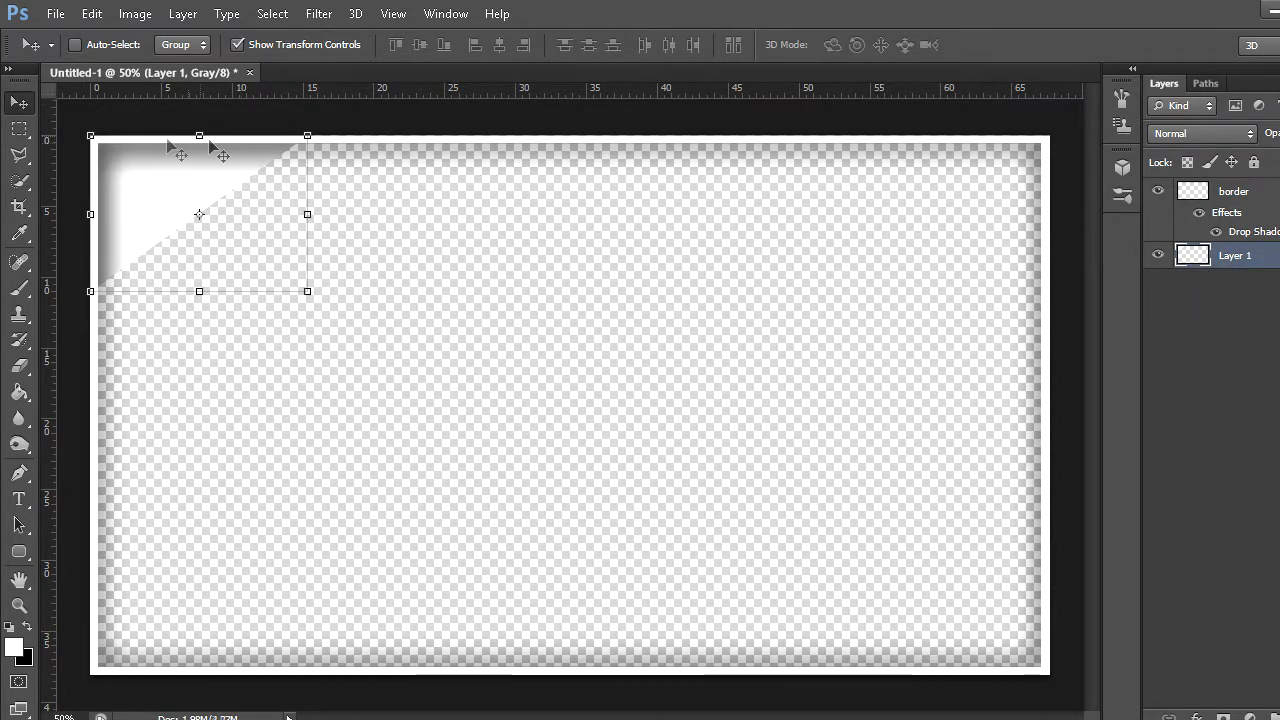
left_click_drag(258, 201, 364, 243)
key("ctrl+z")
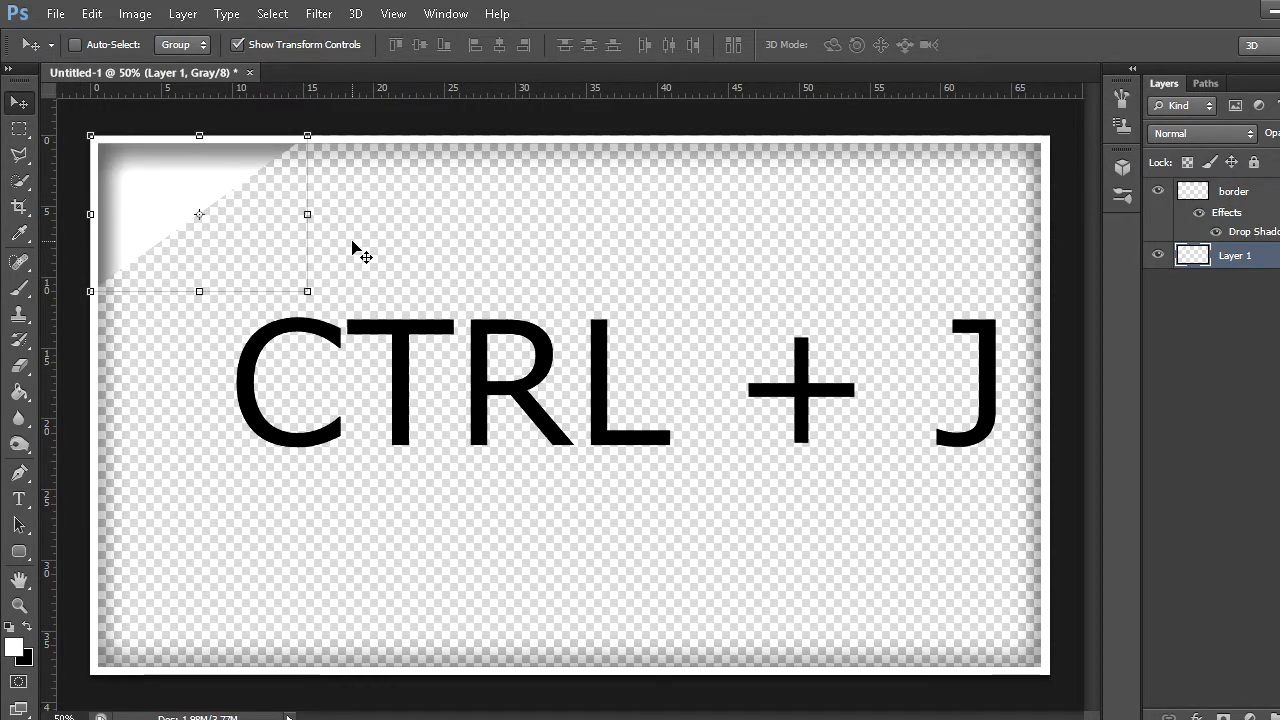
Duplicate the triangle layer, and flip the copy both horizontally and vertically
key("ctrl+j")
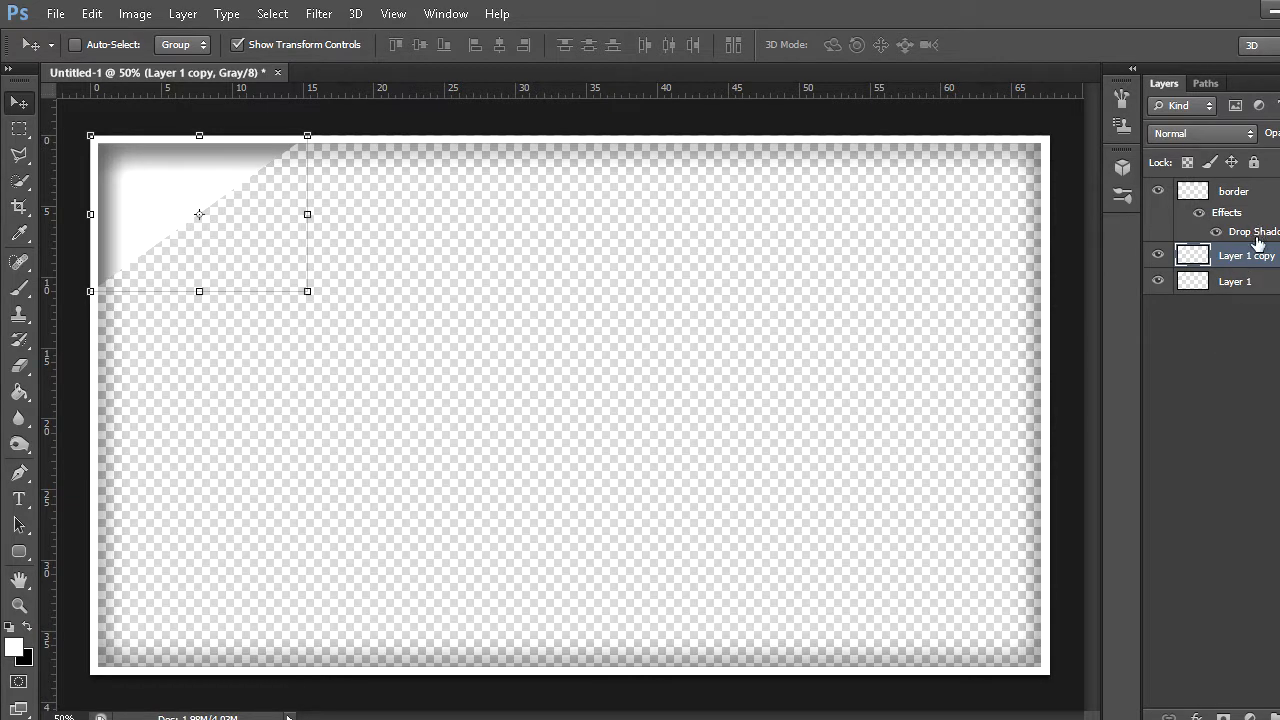
left_click_drag(253, 224, 370, 336)
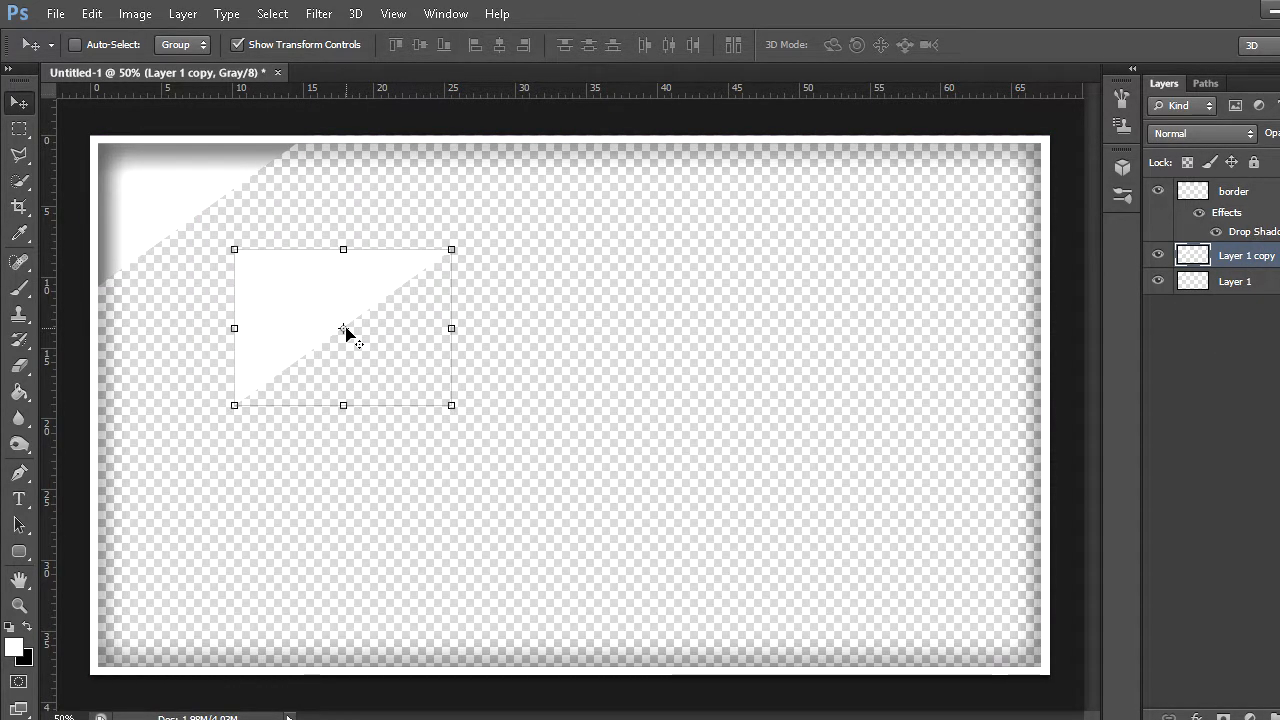
key("ctrl+t")
right_click(346, 306)
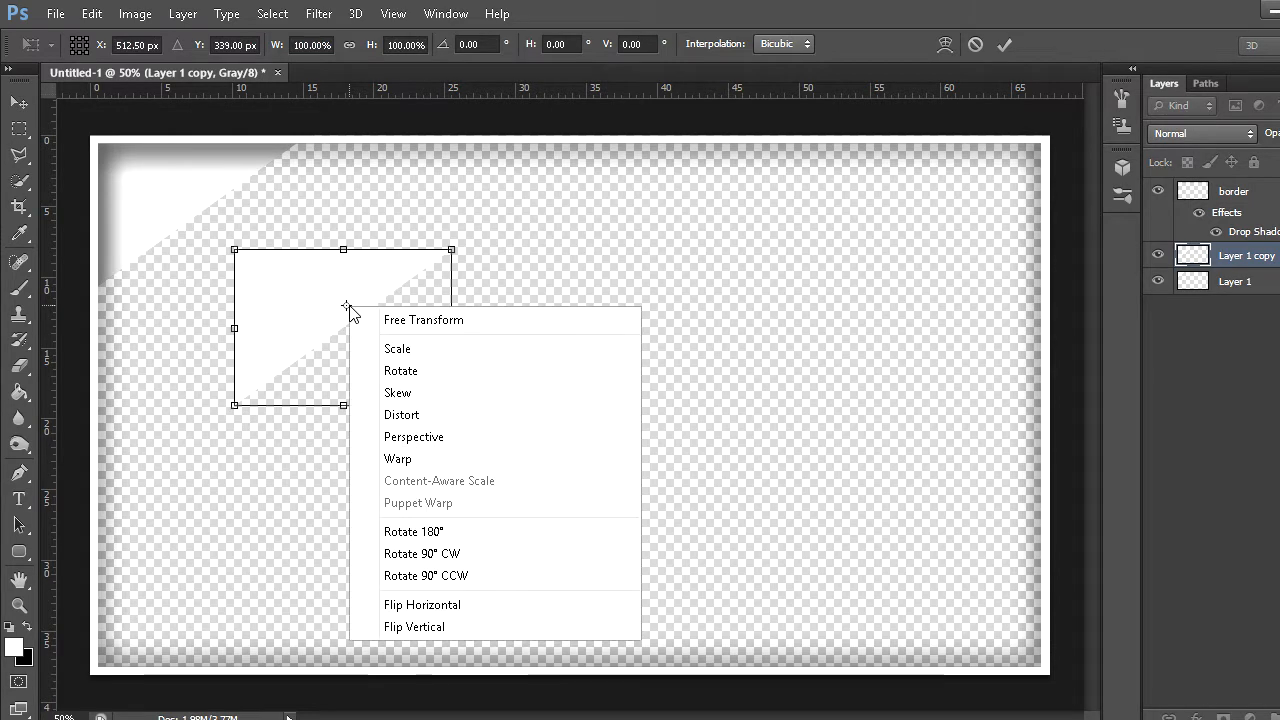
left_click(470, 605)
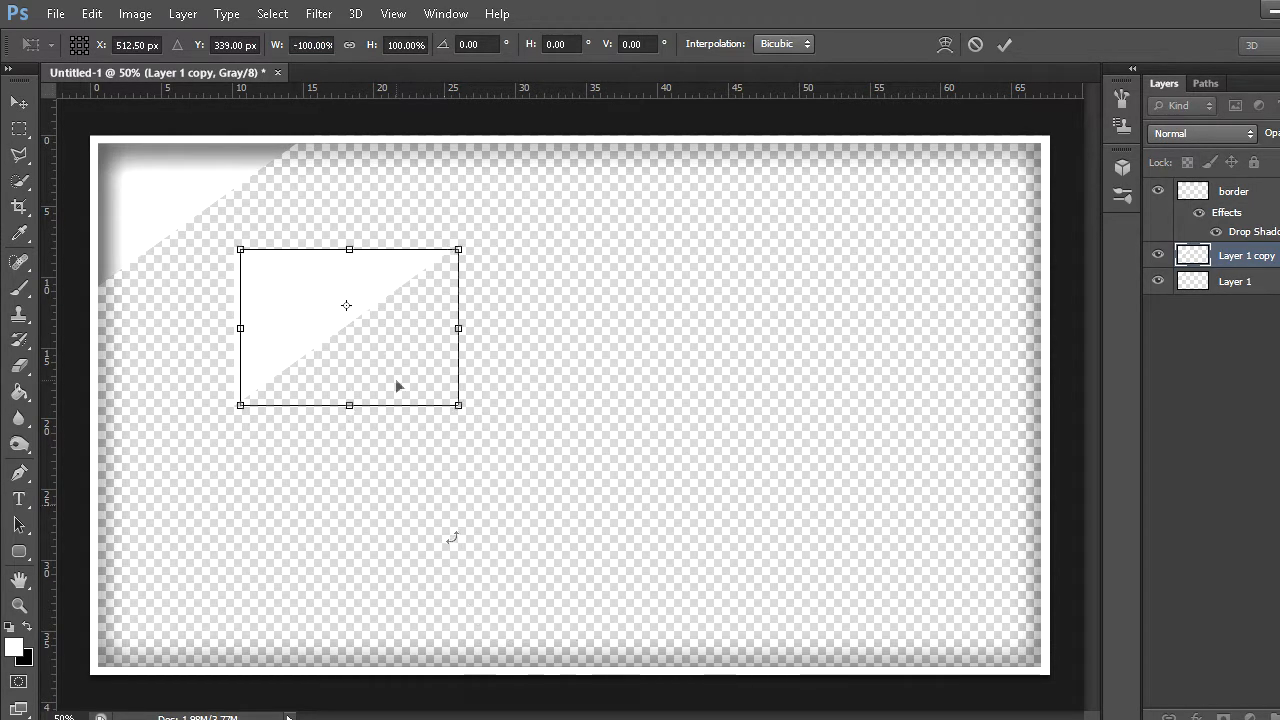
right_click(348, 311)
left_click(440, 633)
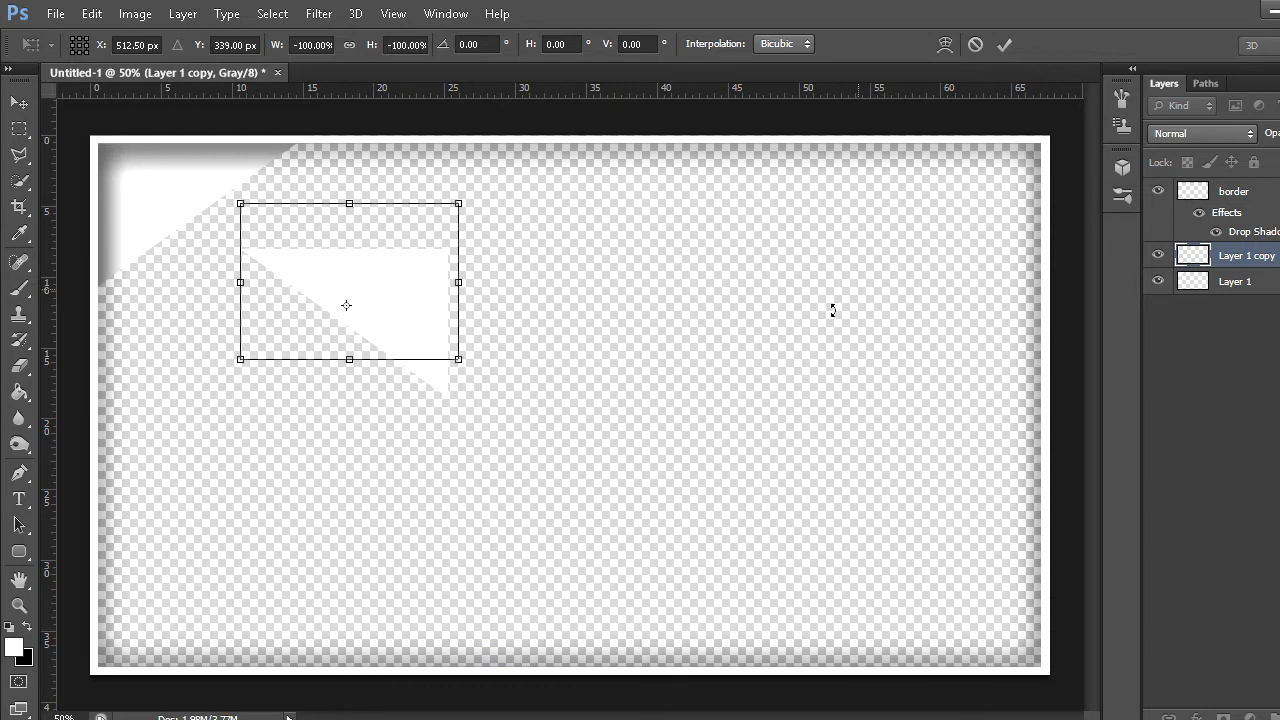
left_click(1005, 44)
Move the flipped triangle into the canvas's lower-right corner, slightly overlapping the outer edge of the border
left_click_drag(391, 263, 981, 566)
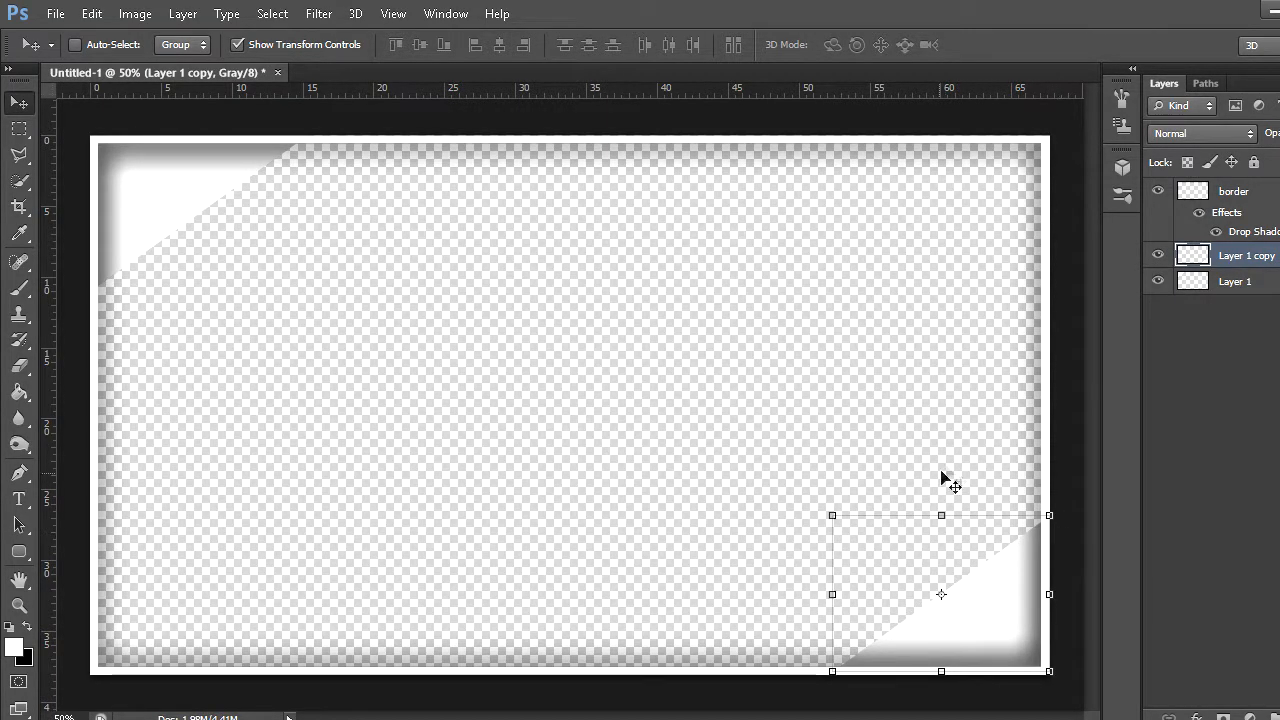
mouse_move(969, 613)
left_mouse_down()
mouse_move(974, 624)
mouse_move(976, 592)
left_mouse_up()
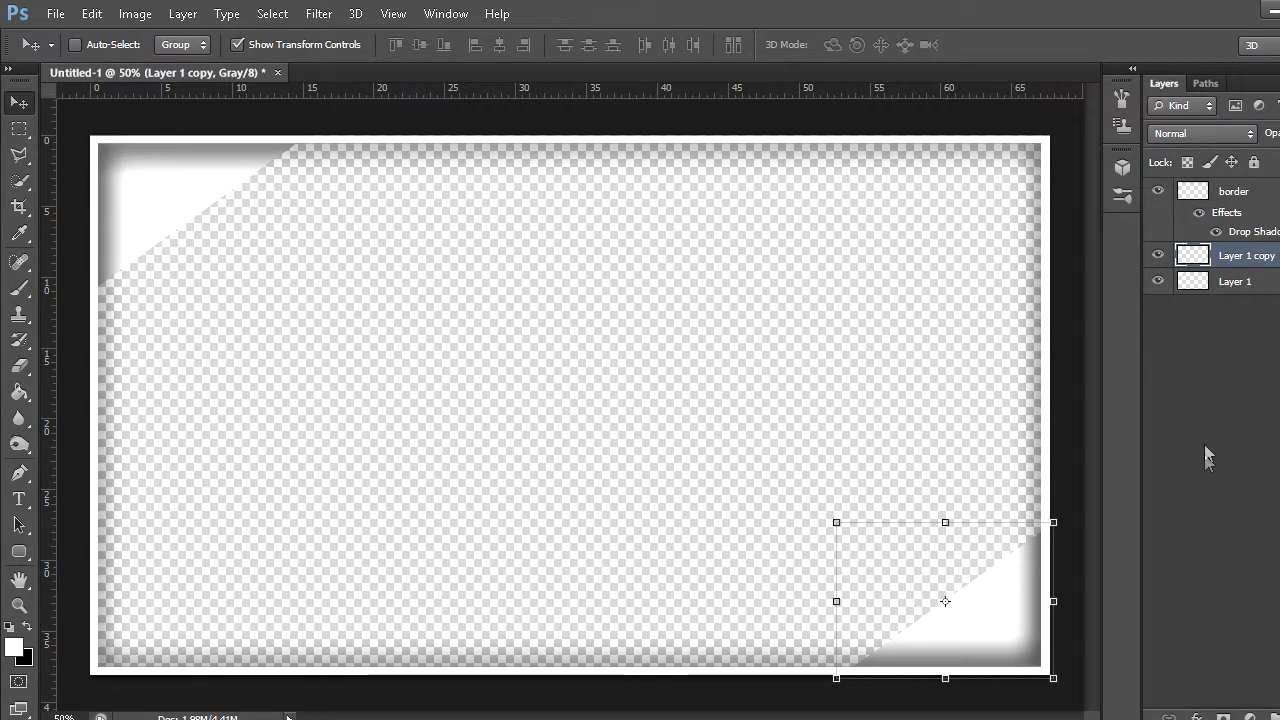
Combine both triangle layers by converting them to a smart object and rasterizing it, and toggle the layer's visibility to check
left_click(1240, 283)
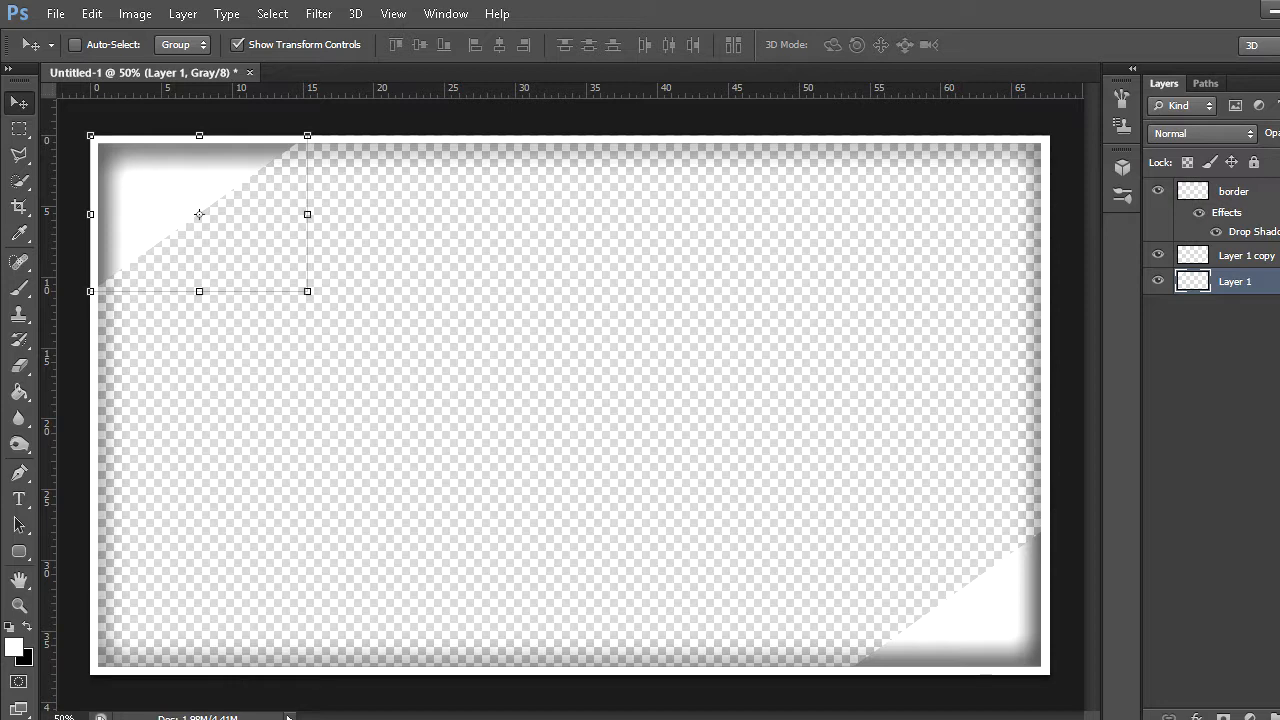
left_click(1262, 258, "shift")
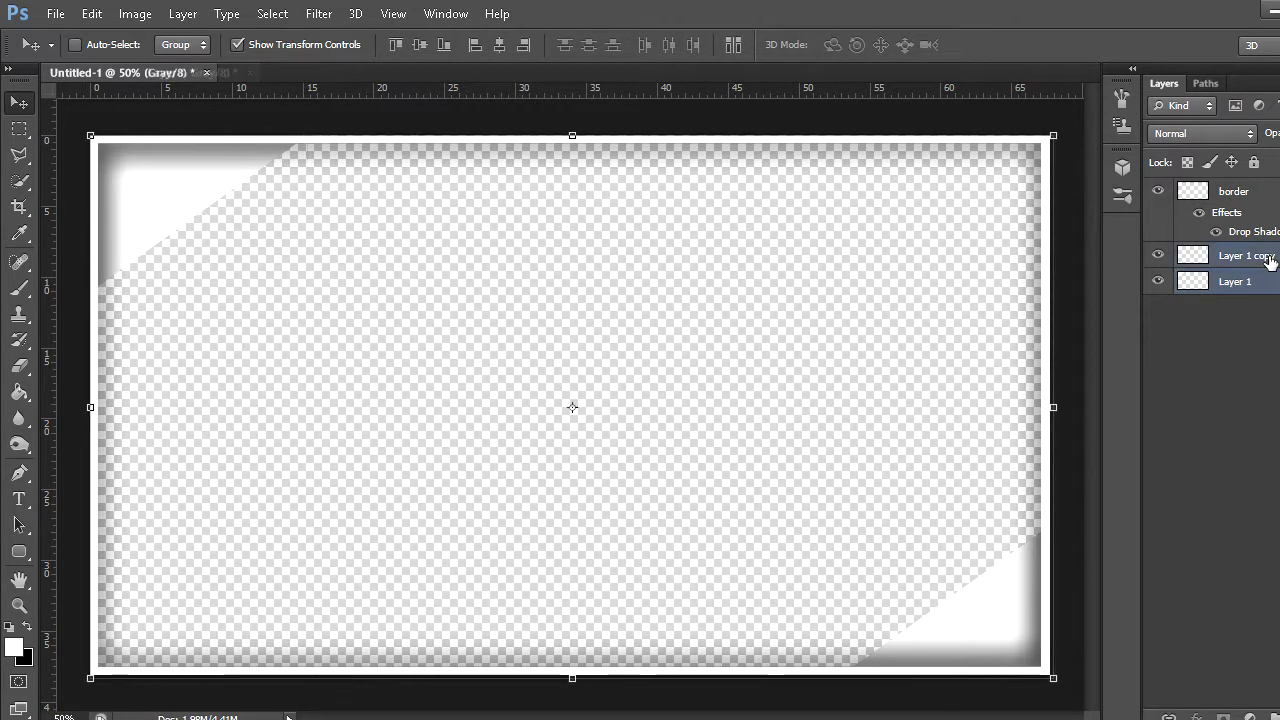
right_click(1270, 262)
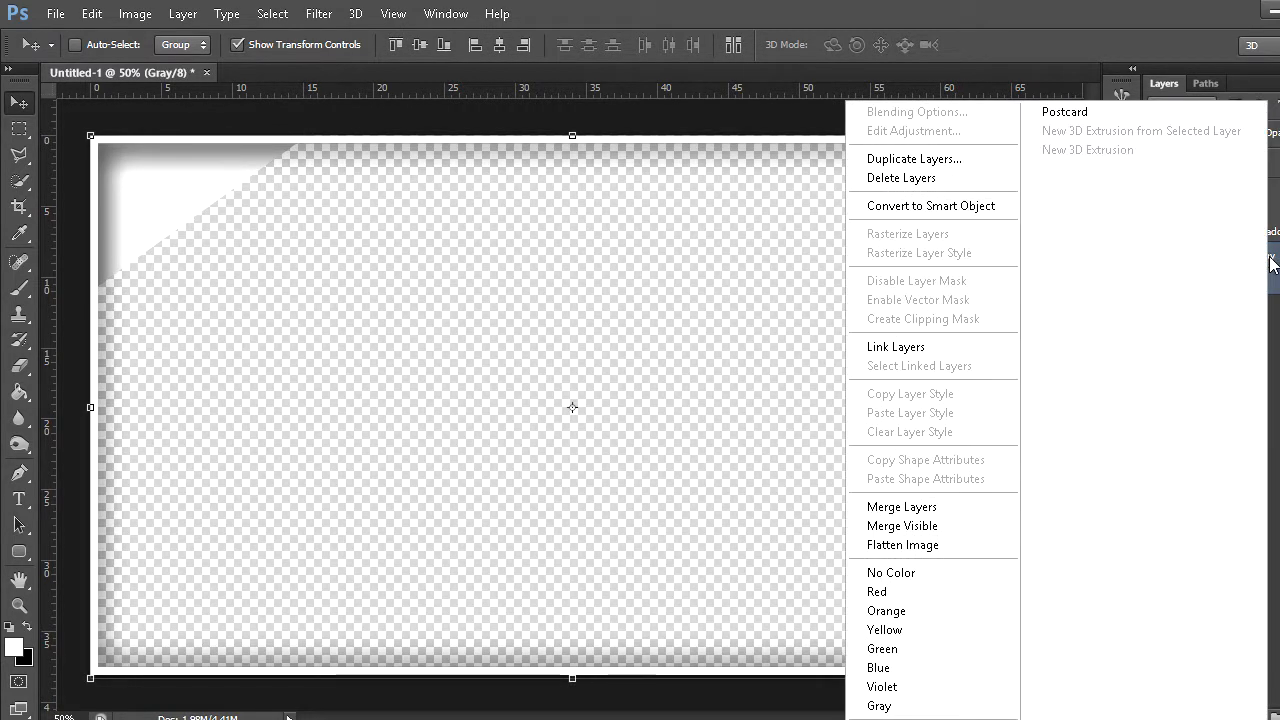
left_click(969, 206)
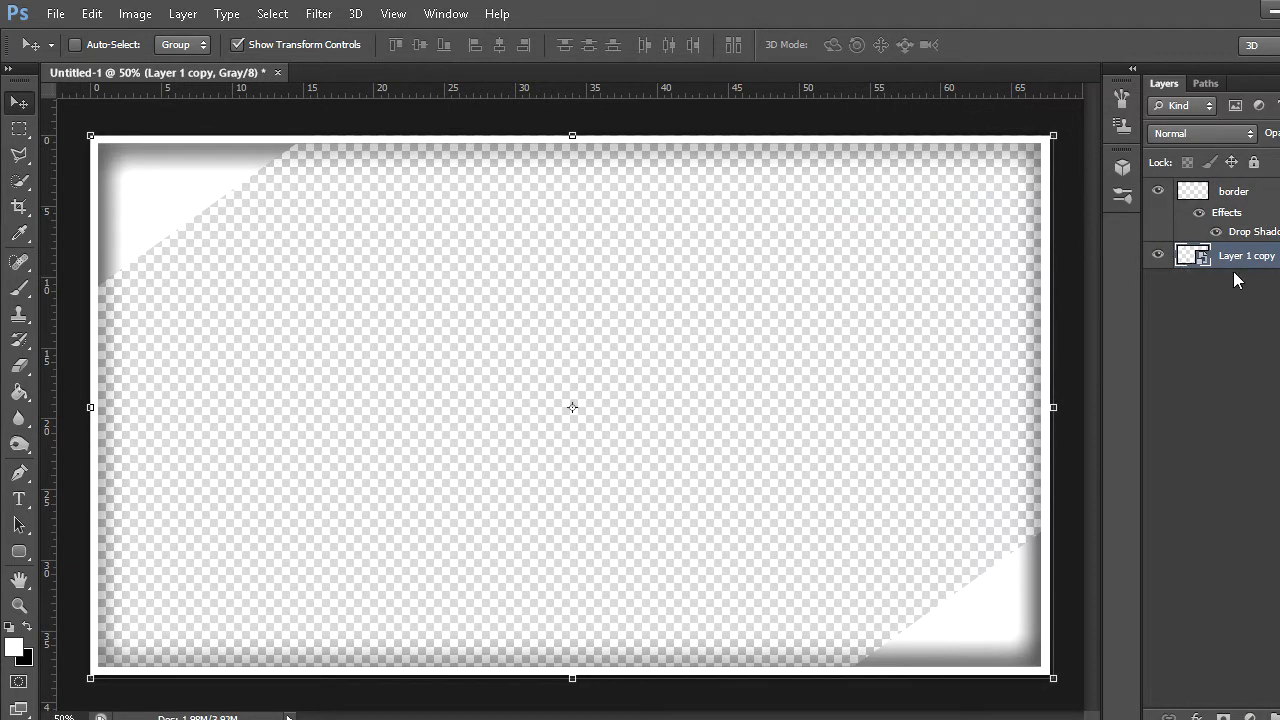
right_click(1276, 264)
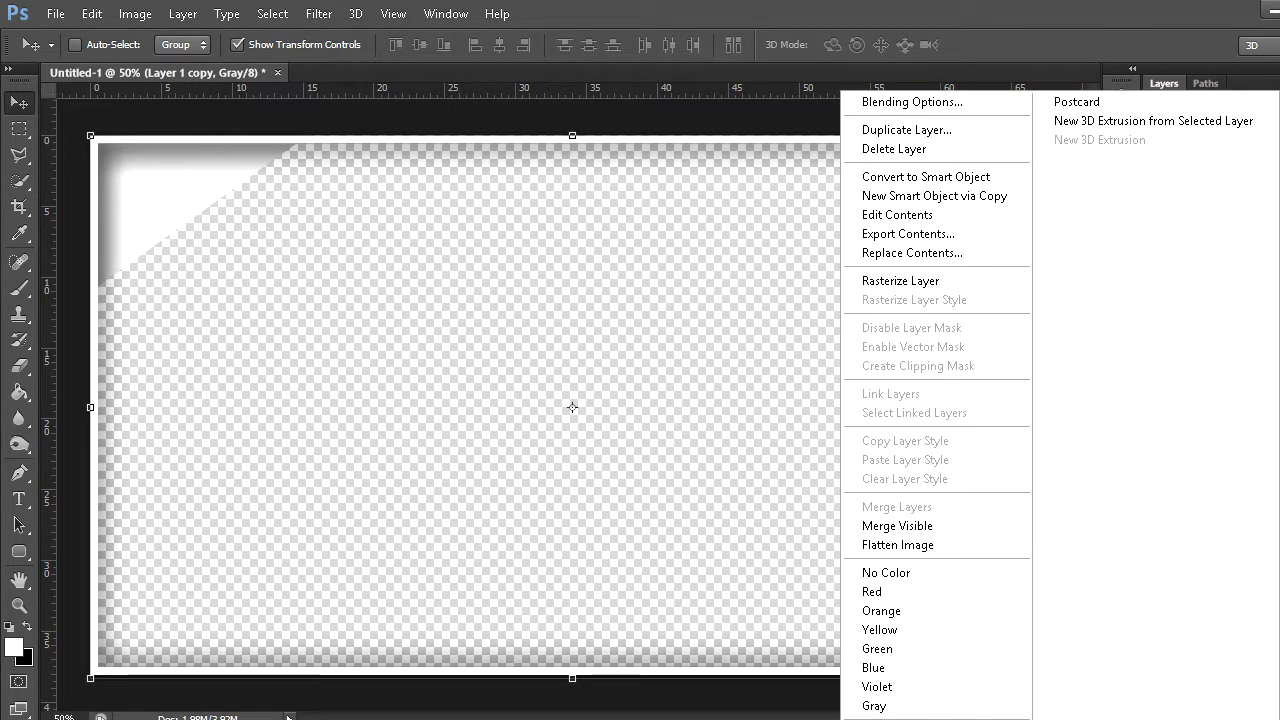
left_click(921, 283)
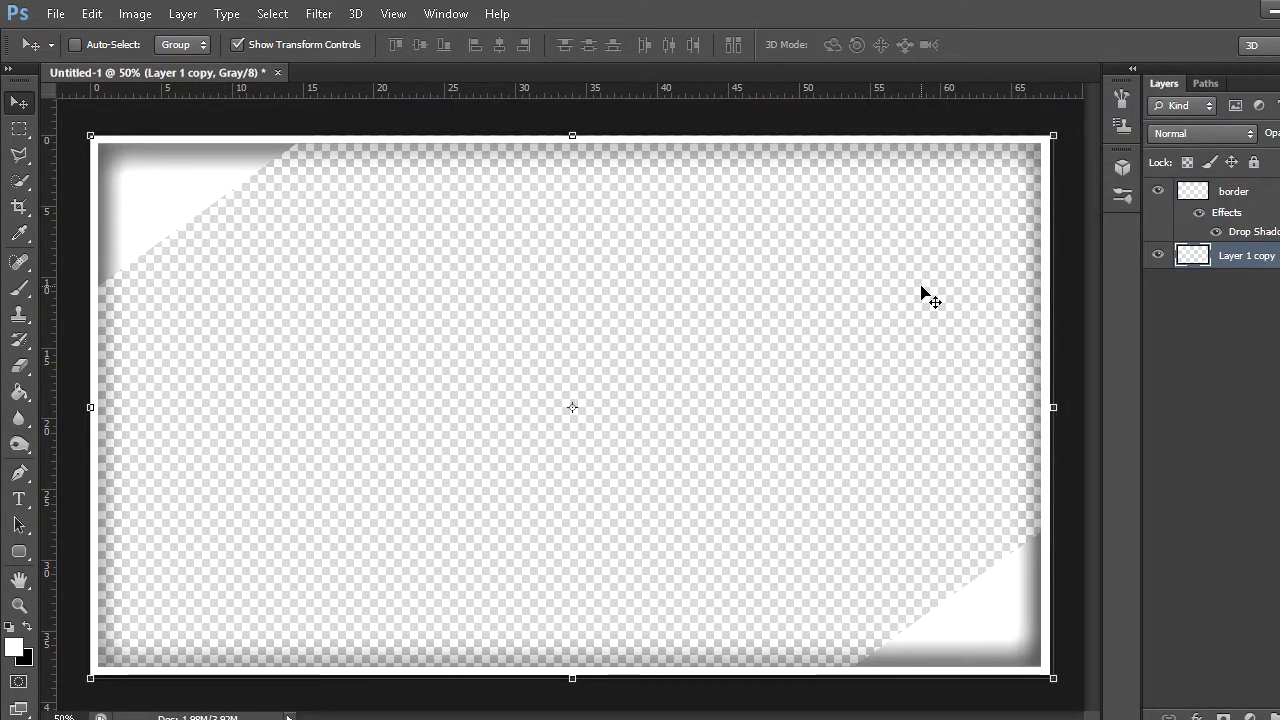
left_click(1157, 258)
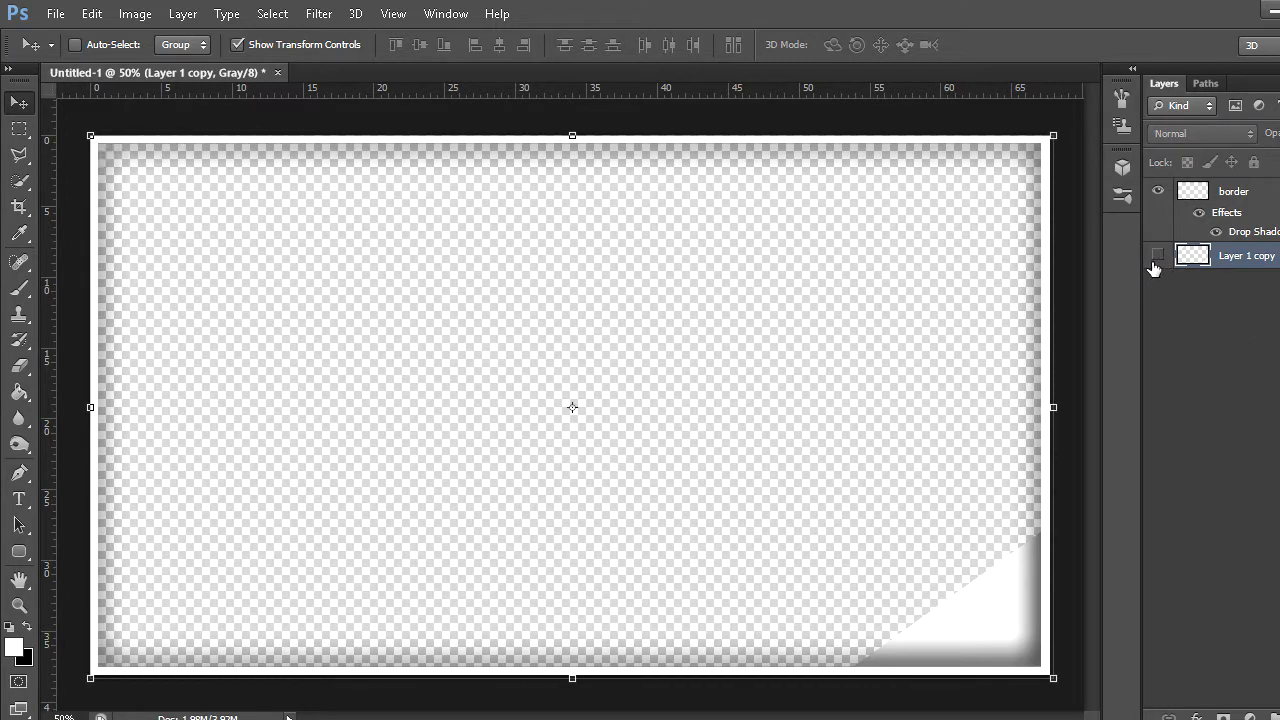
left_click(1157, 257)
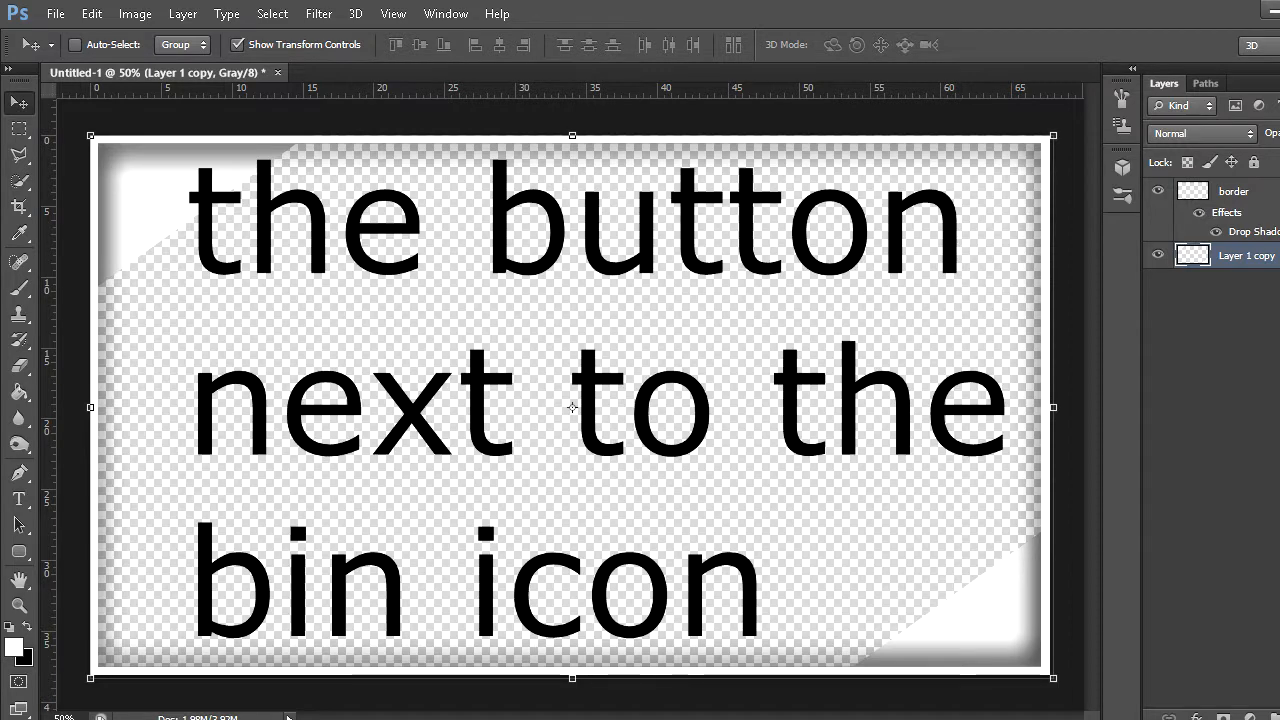
Add a new layer beneath the combined triangles layer, and rename the triangles layer as "white top"
left_click(1279, 717)
left_click_drag(1230, 257, 1243, 300)
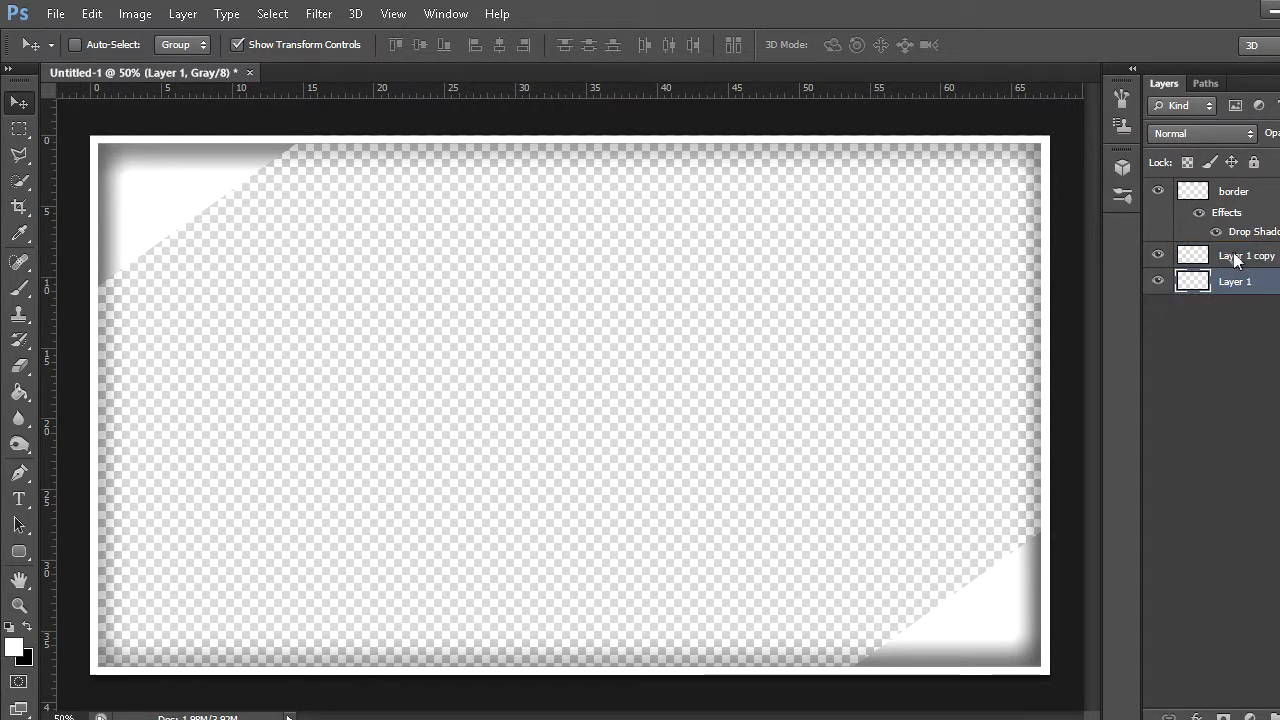
double_click(1235, 255)
type("white ti")
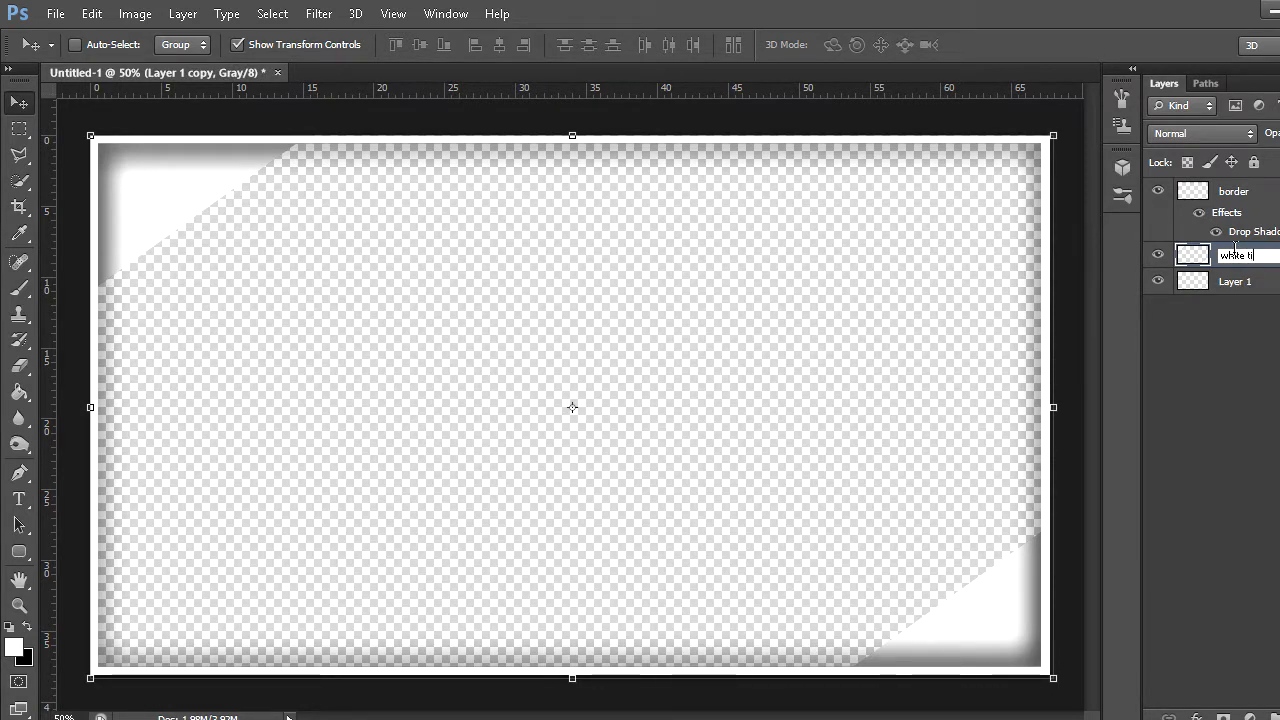
key("BackSpace")
type("op")
key("Return")
Rename the new empty layer below "white top" as "2nd"
left_click(1258, 289)
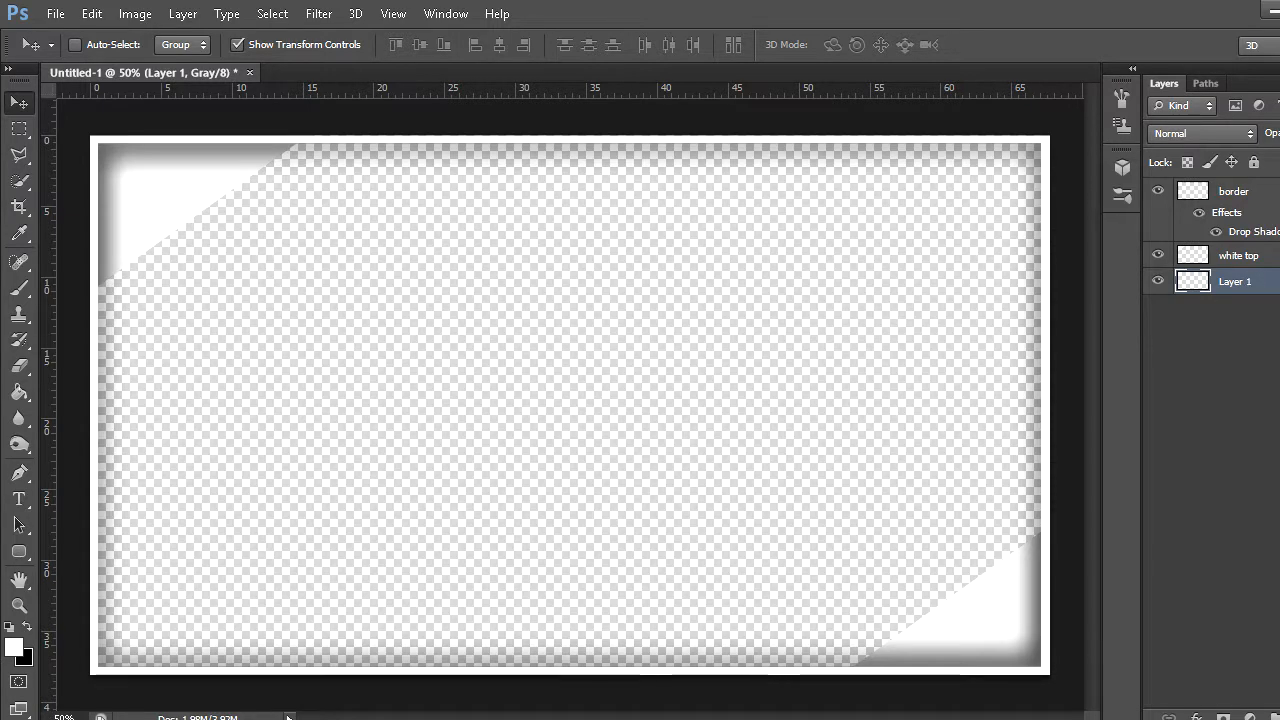
double_click(1240, 282)
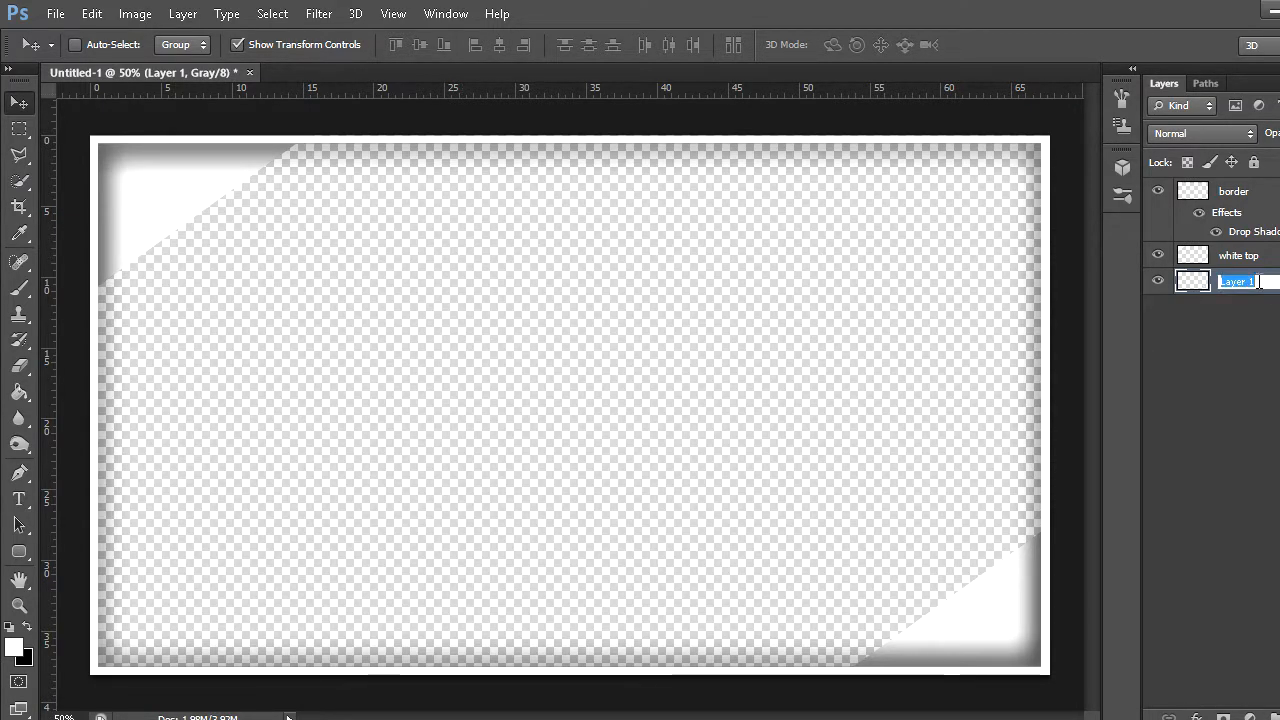
type("2nd la")
key("BackSpace")
key("BackSpace")
key("BackSpace")
key("Return")
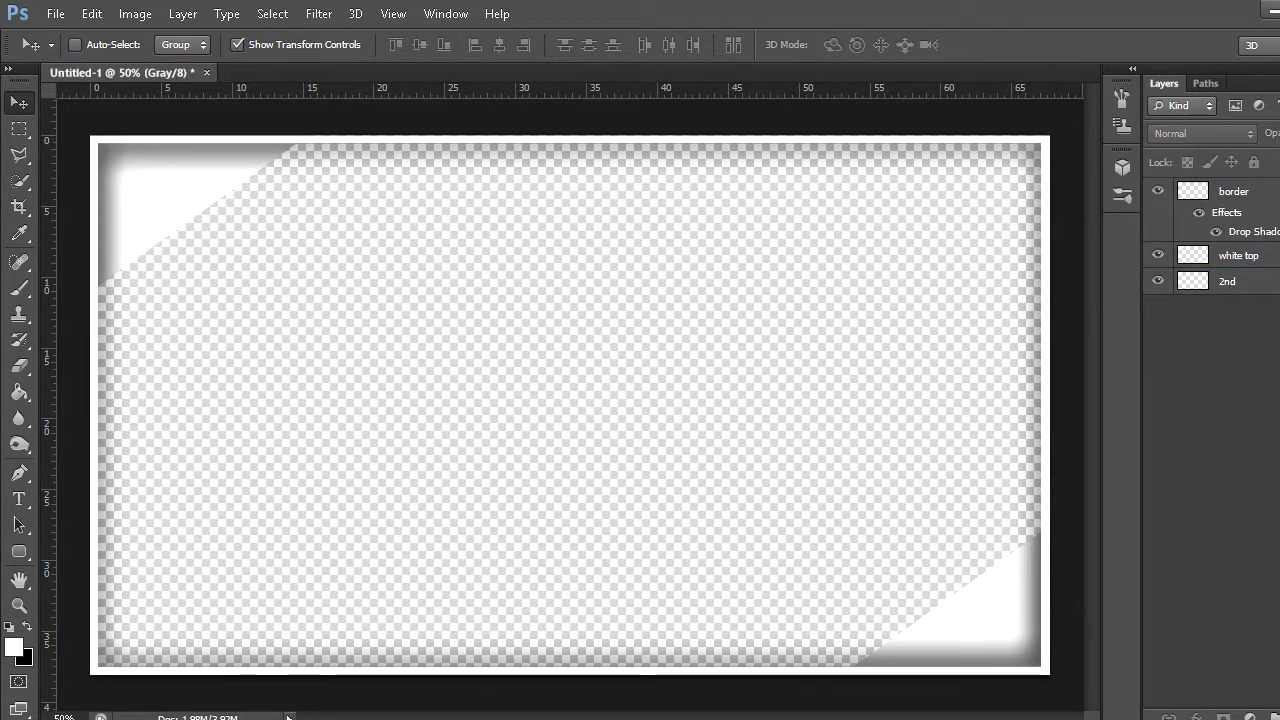
On the 2nd layer, draw a triangular Polygonal Lasso selection around the canvas's upper-left corner, larger than the white triangle
left_click(1251, 274)
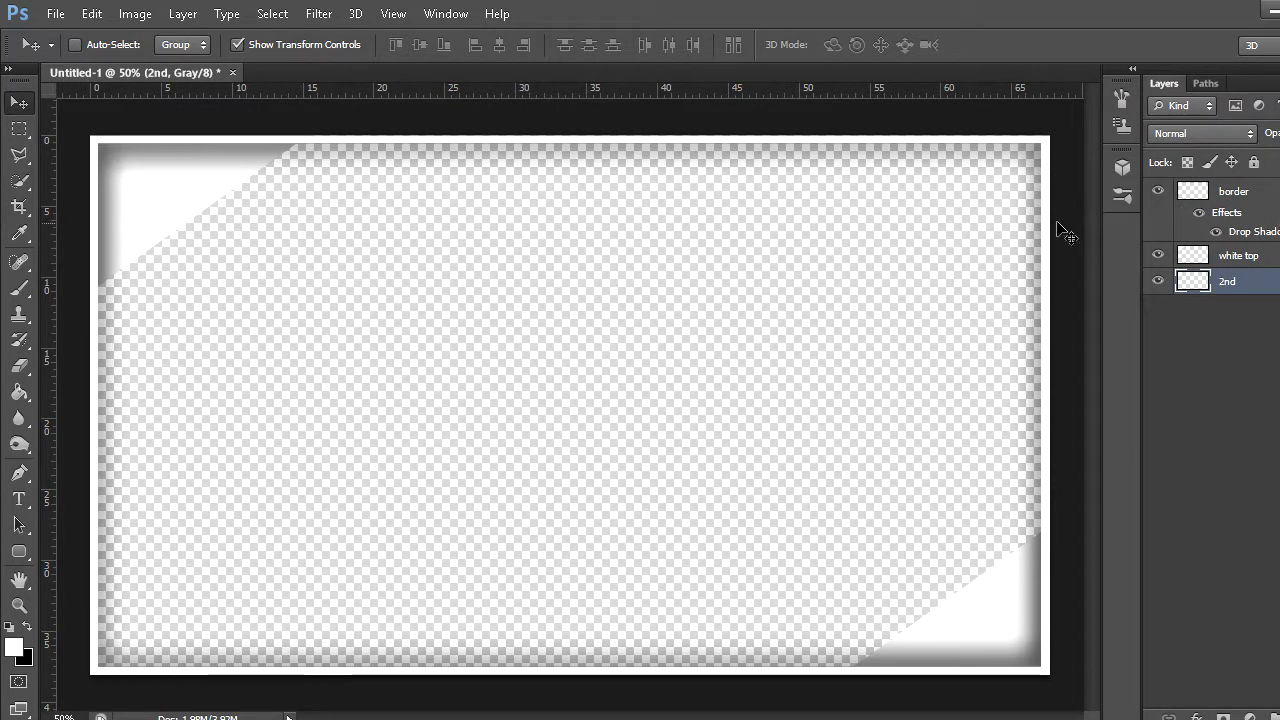
left_click(18, 155)
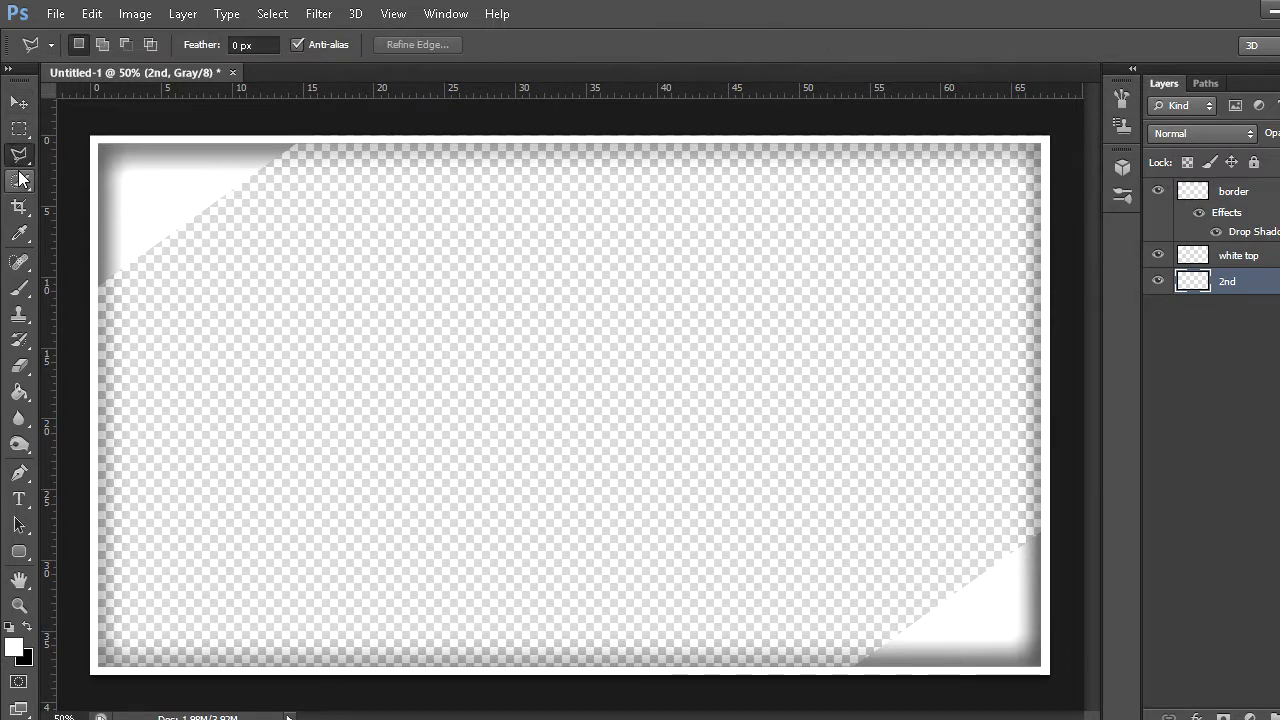
left_click(76, 423)
left_click(477, 124)
left_click(80, 122)
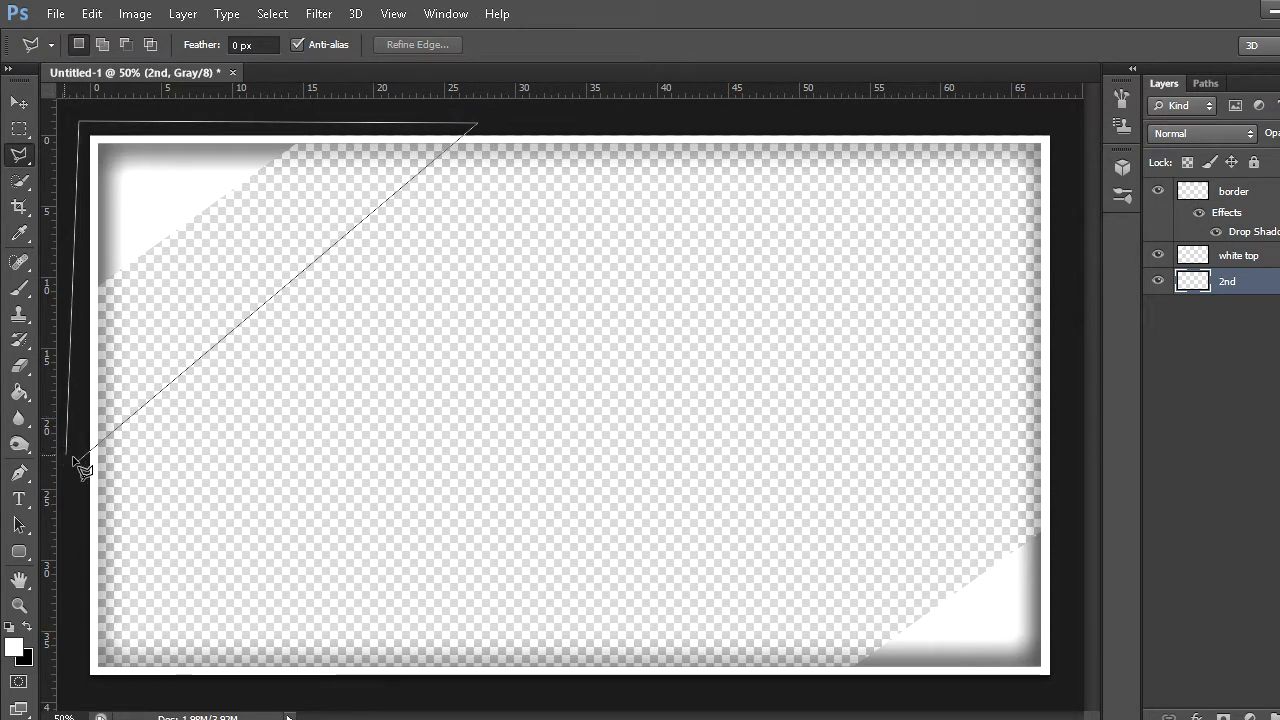
left_click(79, 459)
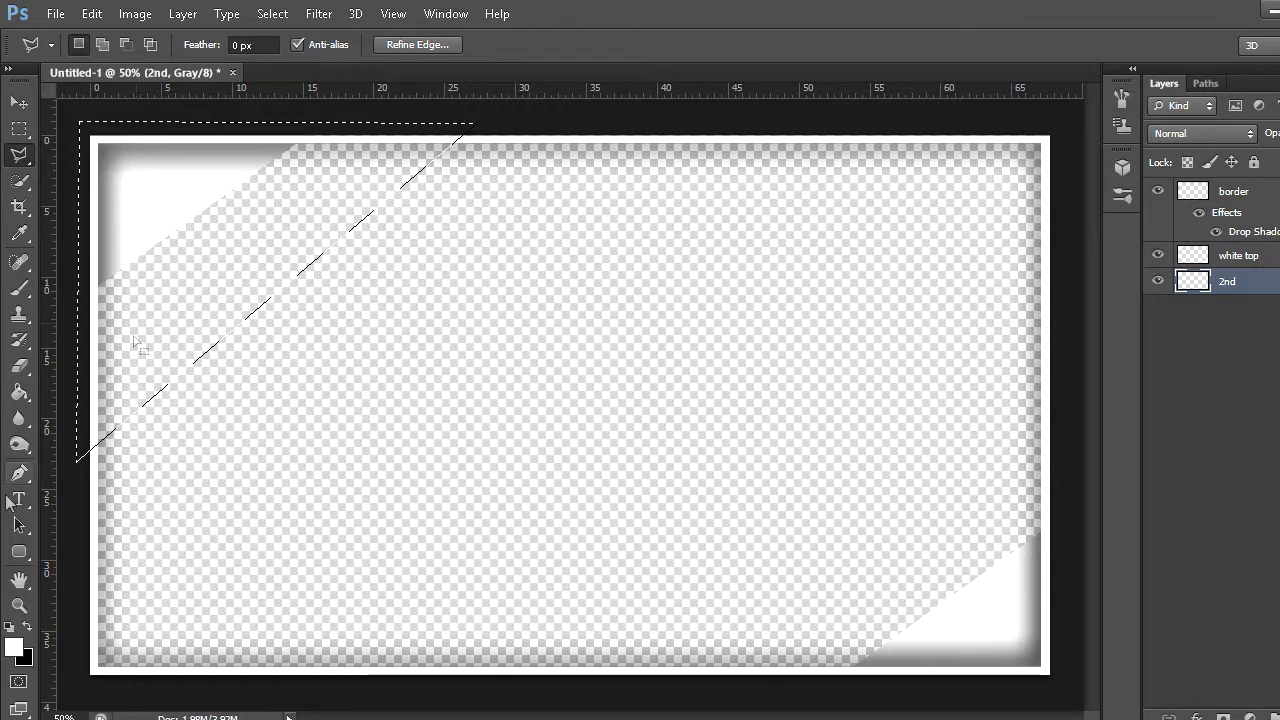
Fill the triangular selection with black using the Paint Bucket, and deselect
left_click(19, 393)
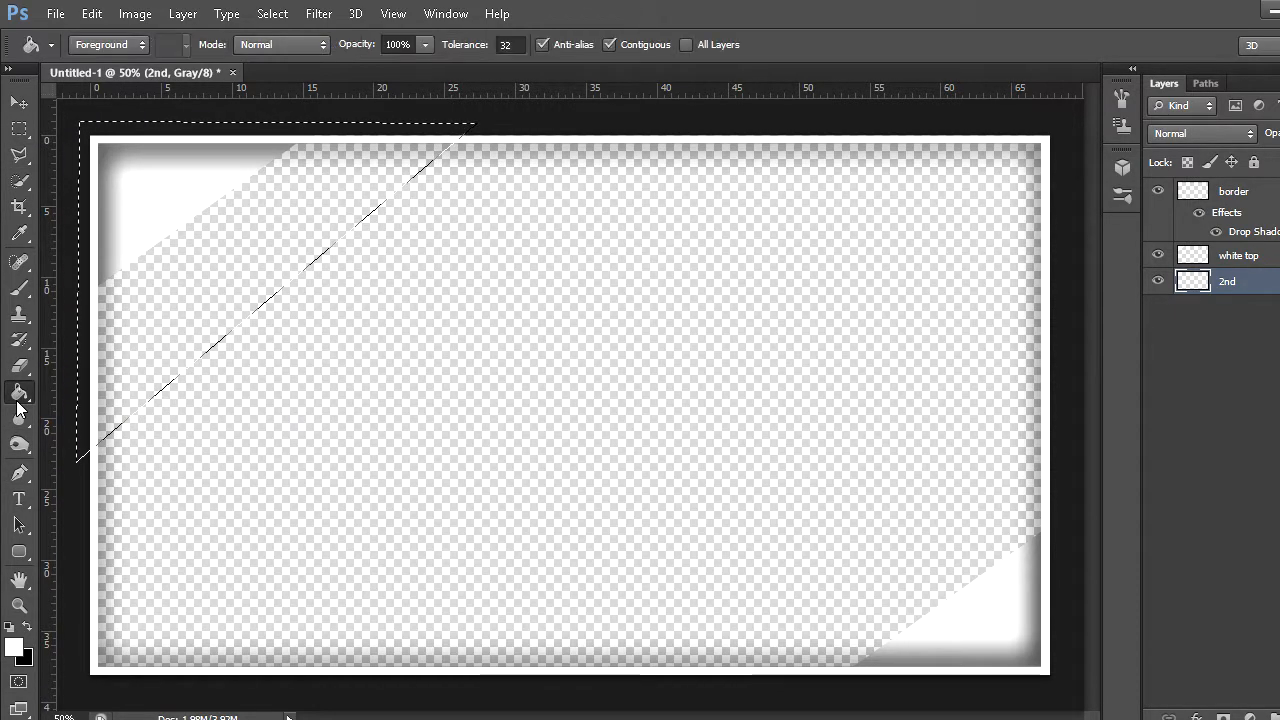
key("x")
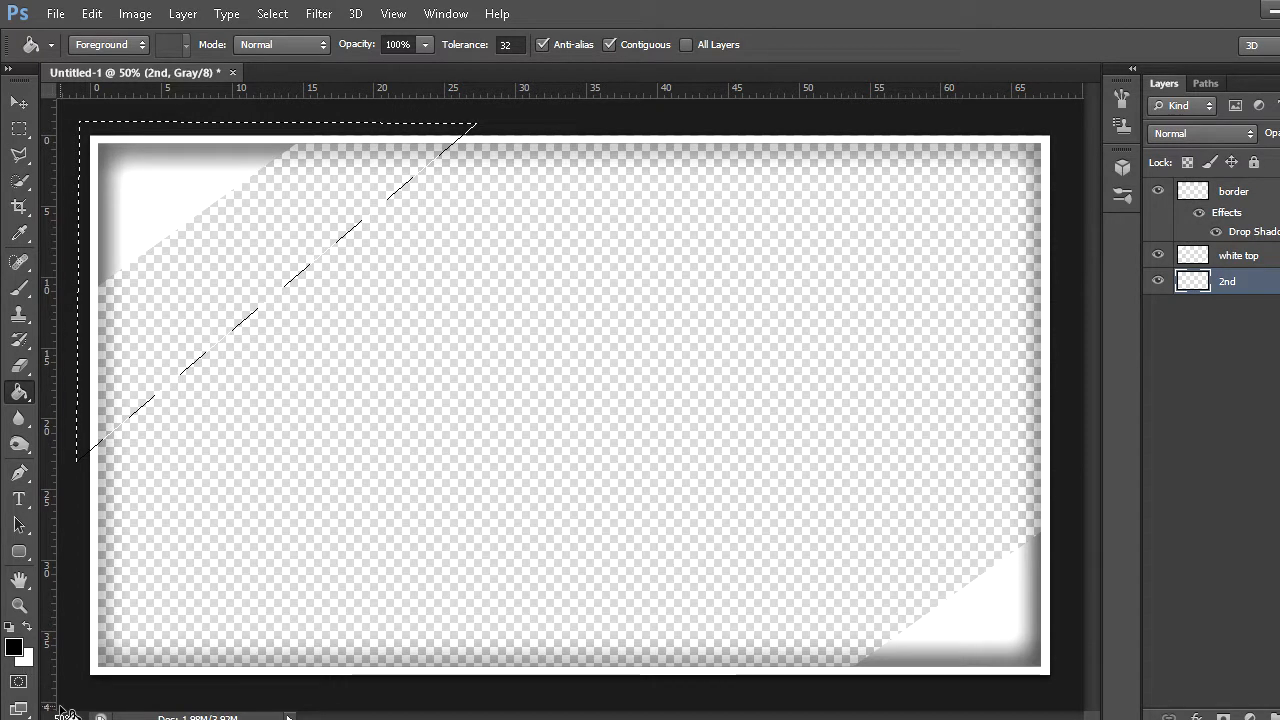
key("x")
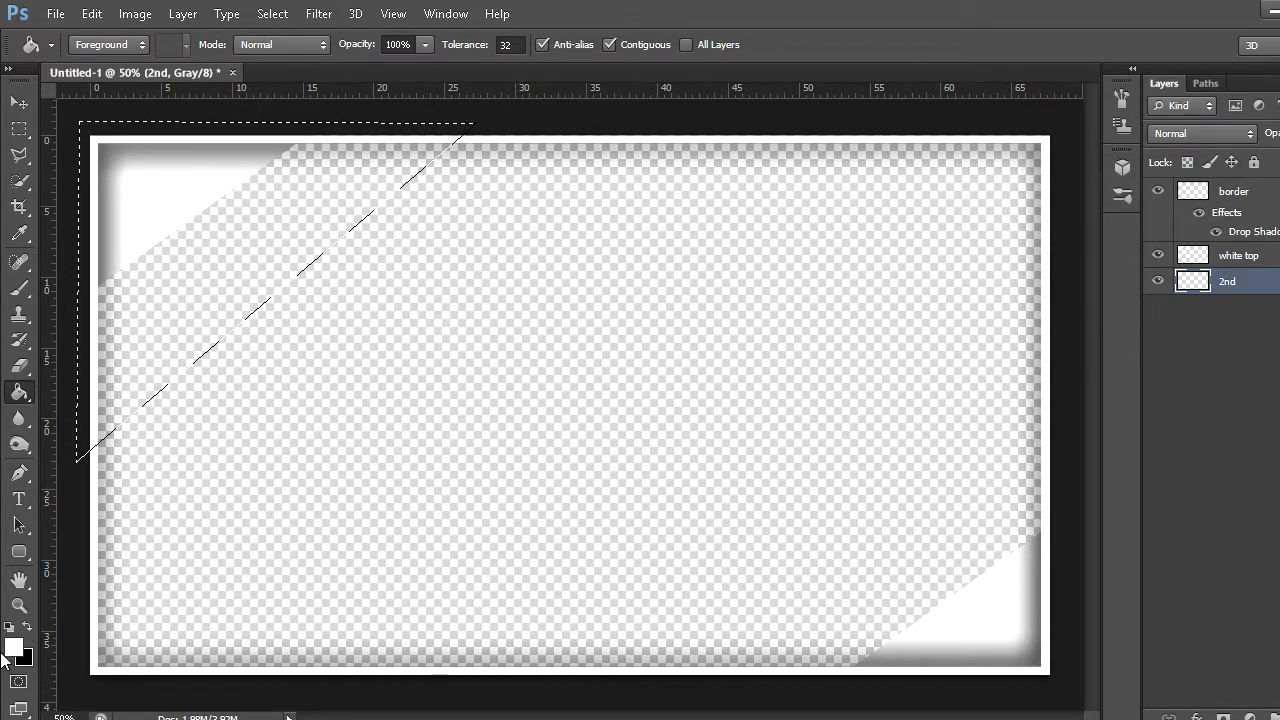
key("x")
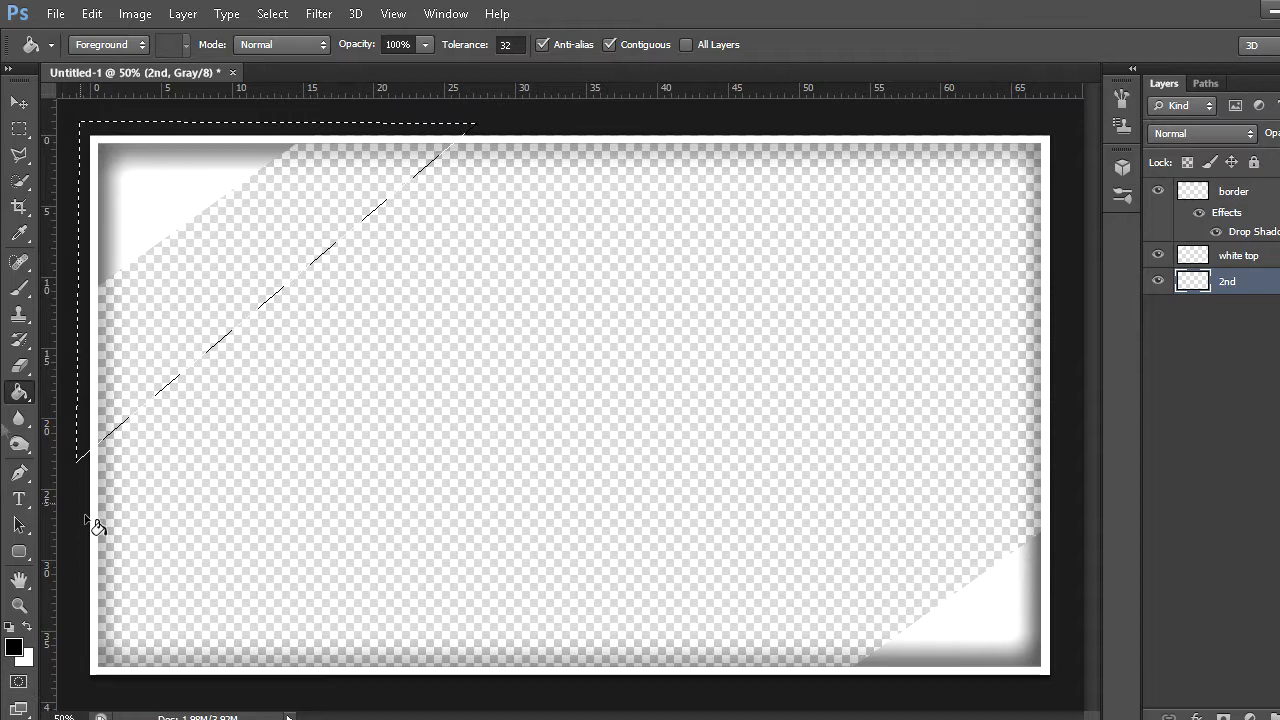
left_click(218, 308)
left_click(18, 128)
left_click(189, 177)
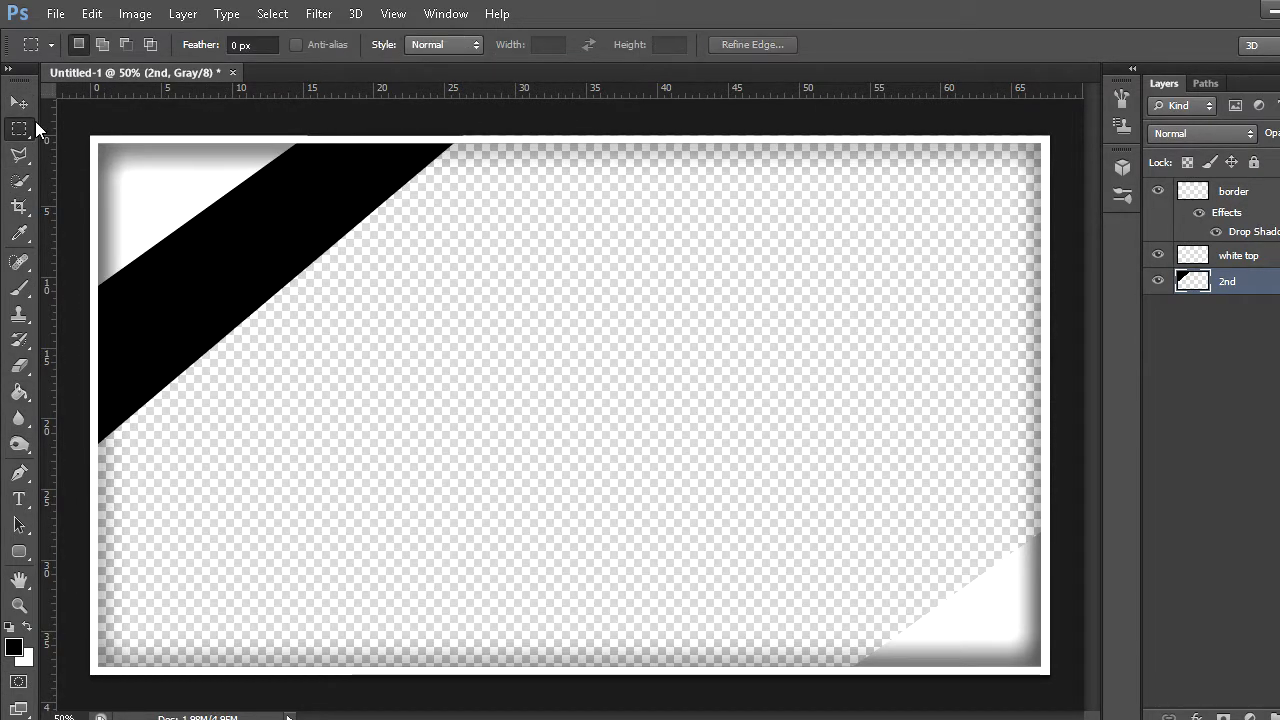
Duplicate the black triangle layer, flip the copy horizontally and vertically, and place it in the canvas's lower-right corner
left_click(19, 102)
key("ctrl+j")
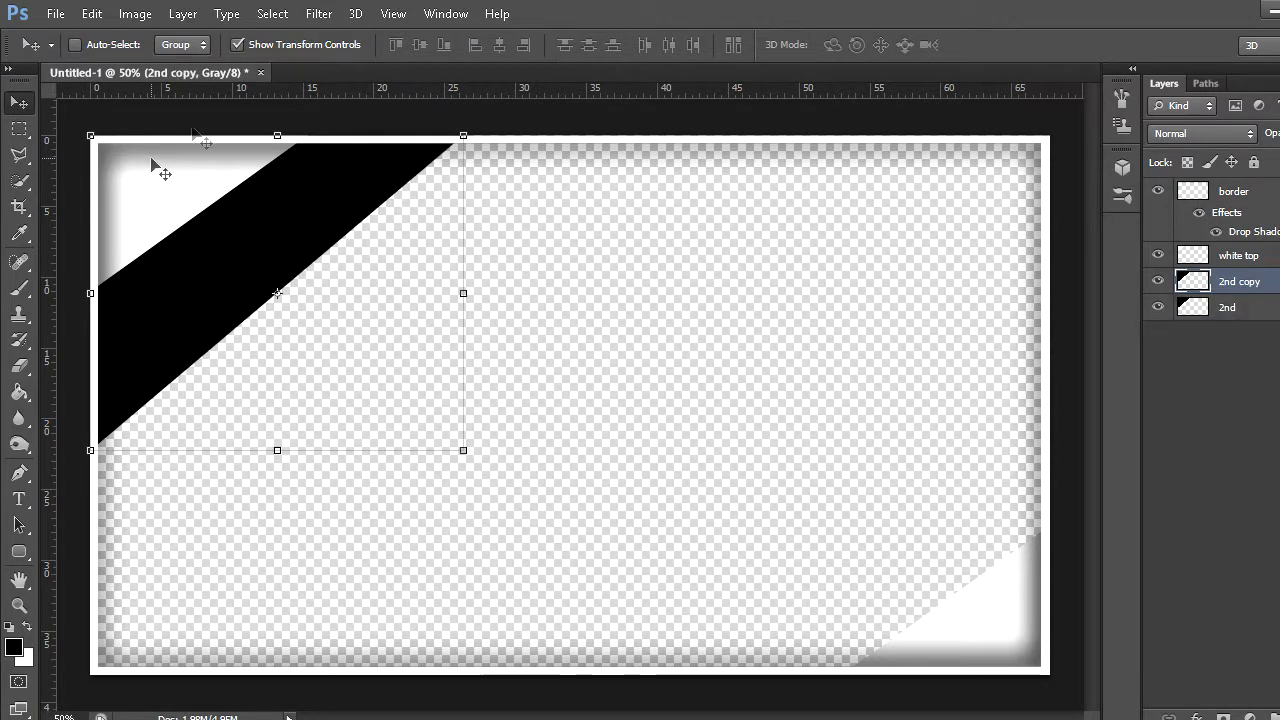
left_click_drag(371, 276, 540, 420)
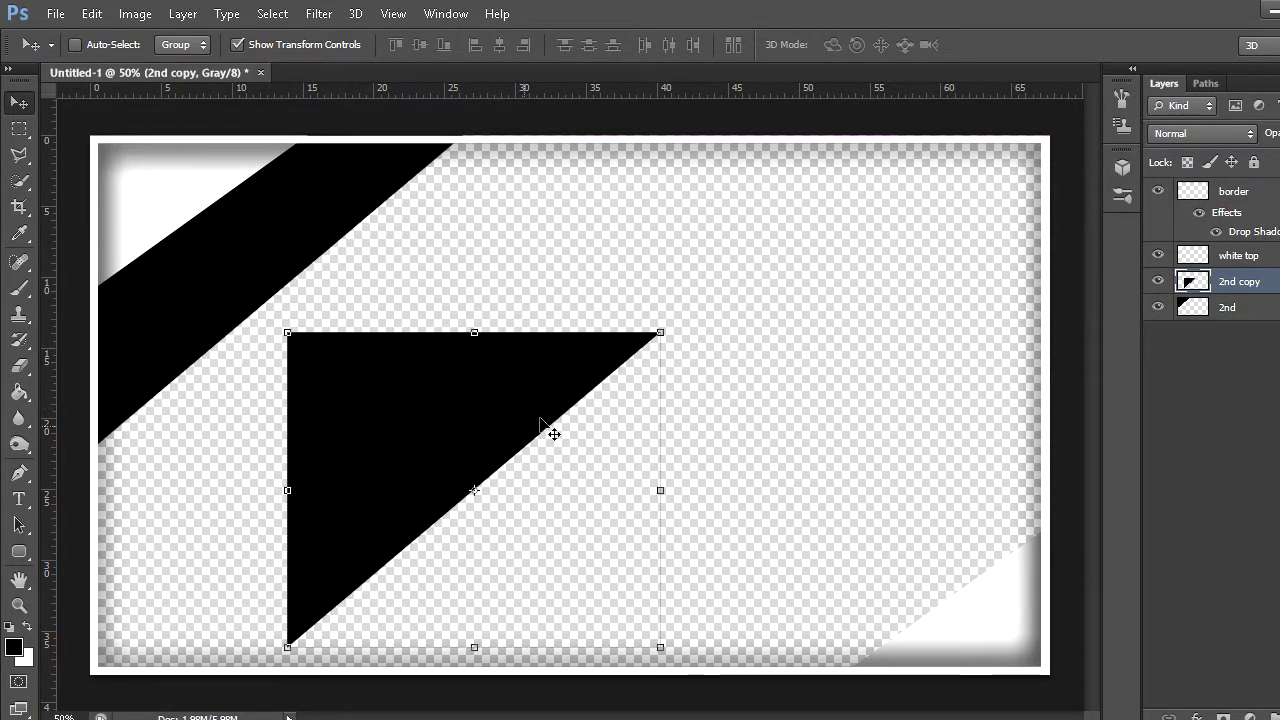
key("ctrl+t")
right_click(488, 462)
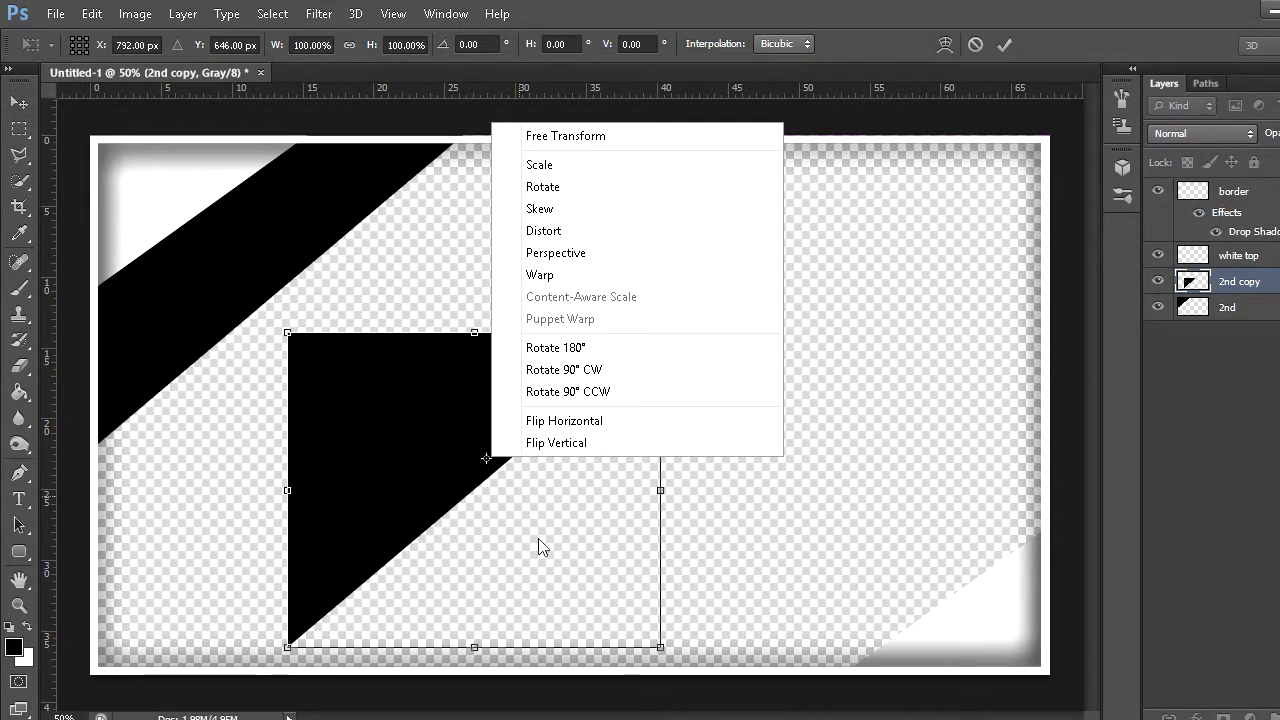
left_click(537, 421)
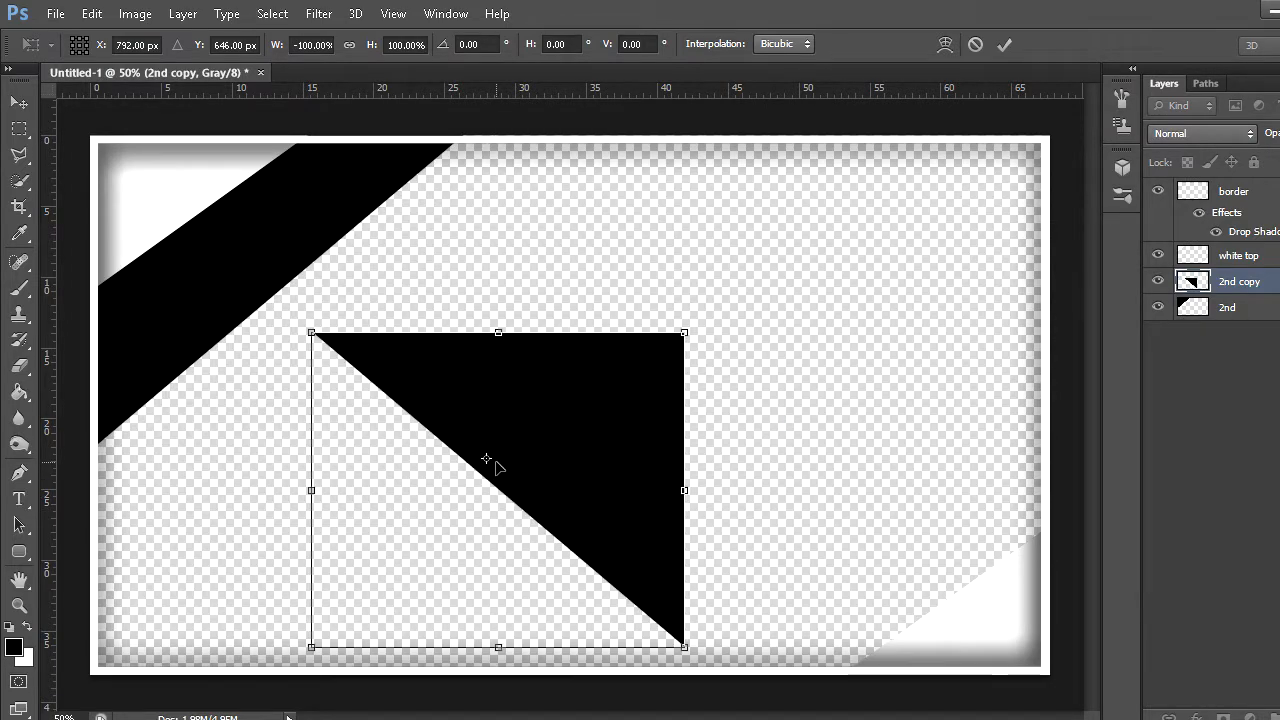
right_click(496, 466)
left_click(560, 448)
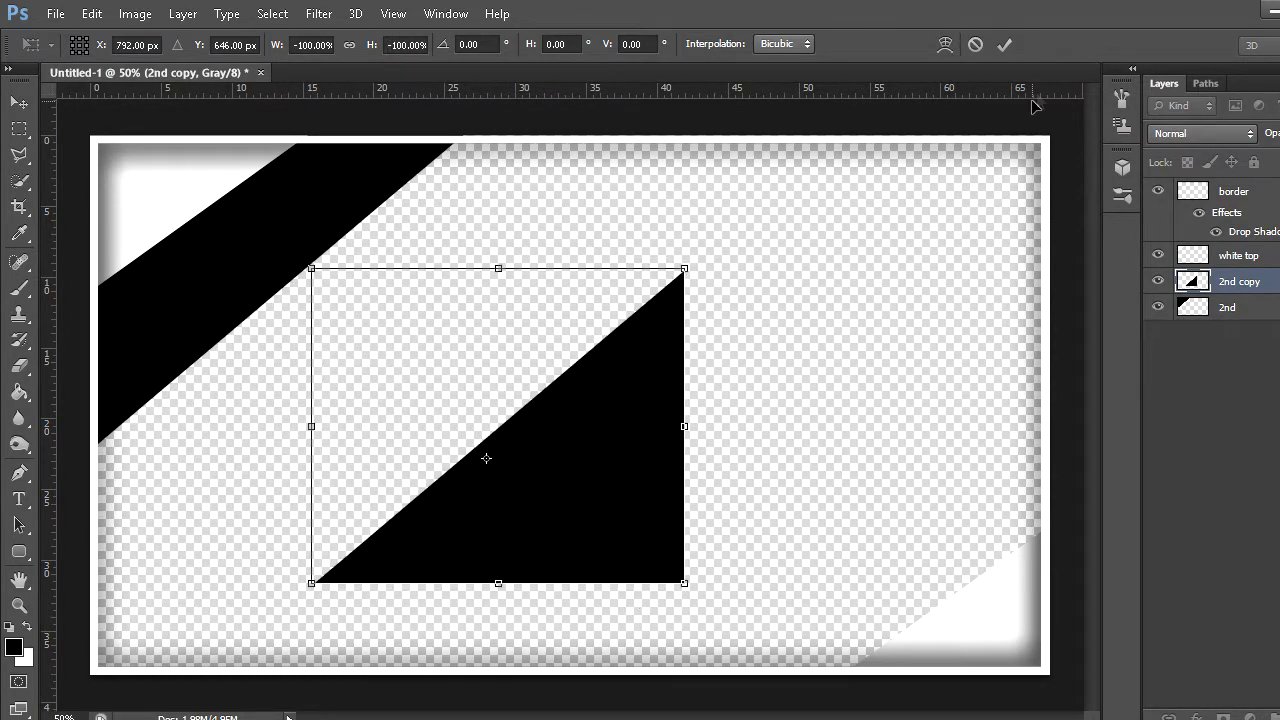
left_click(1004, 46)
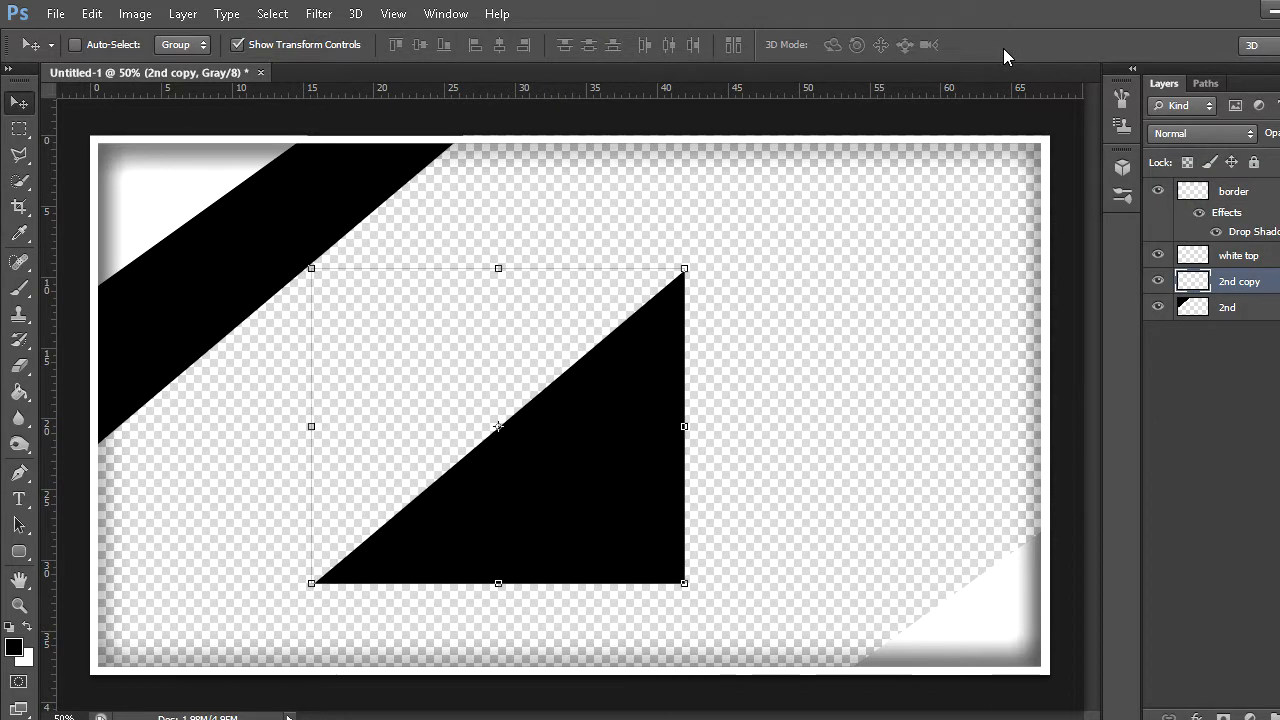
left_click_drag(622, 457, 1005, 565)
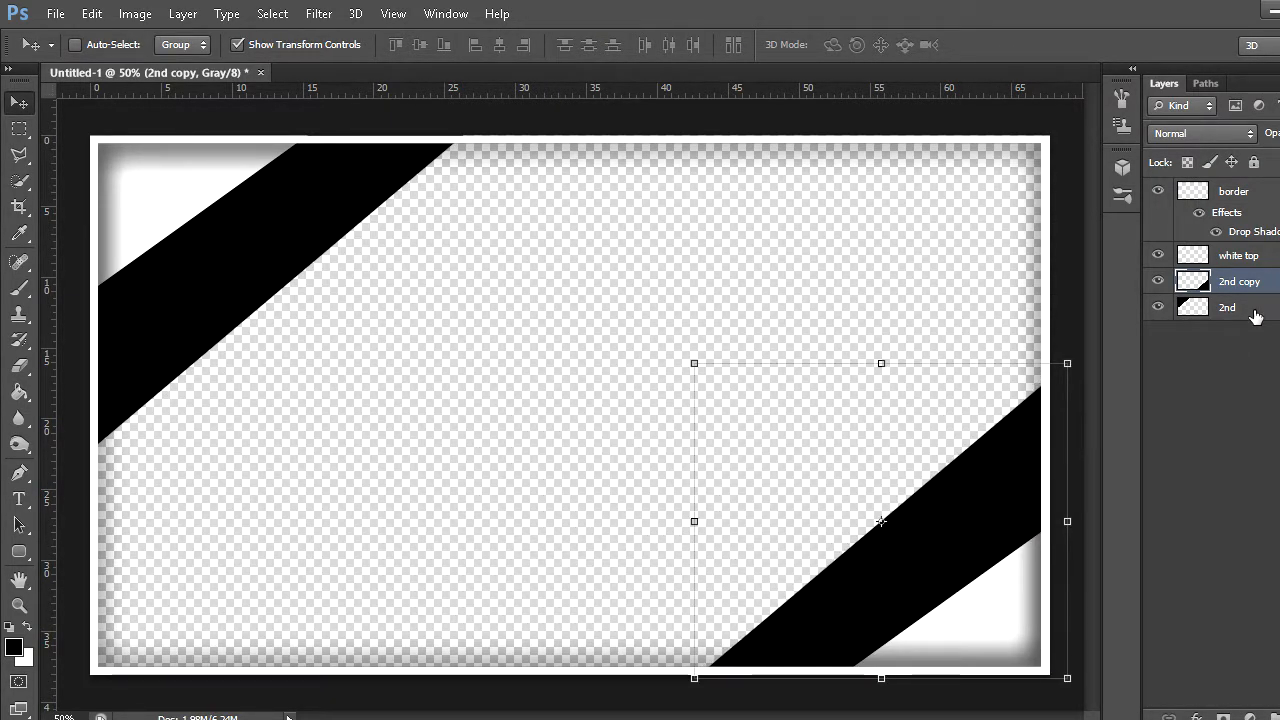
Combine both black triangle layers by converting them to a smart object and rasterizing it, and toggle the layers' visibility to check
left_click(1255, 316, "shift")
right_click(1255, 316)
left_click(866, 208)
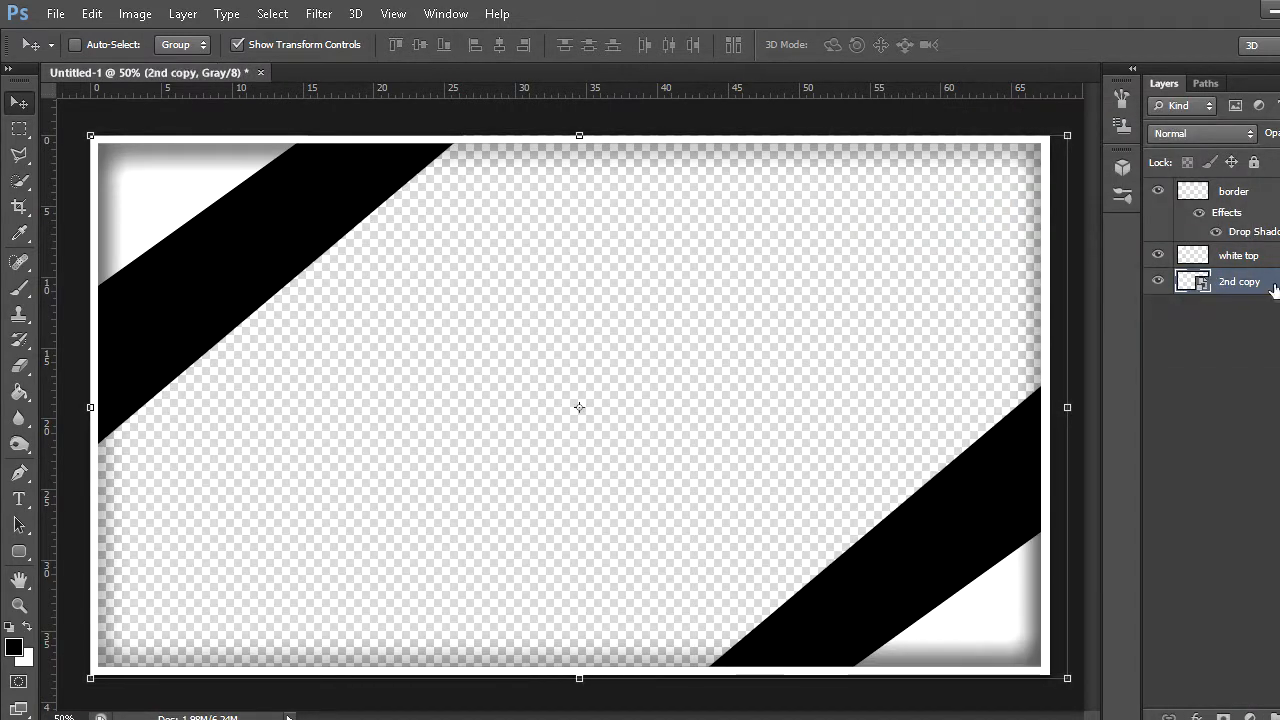
right_click(1275, 288)
left_click(972, 281)
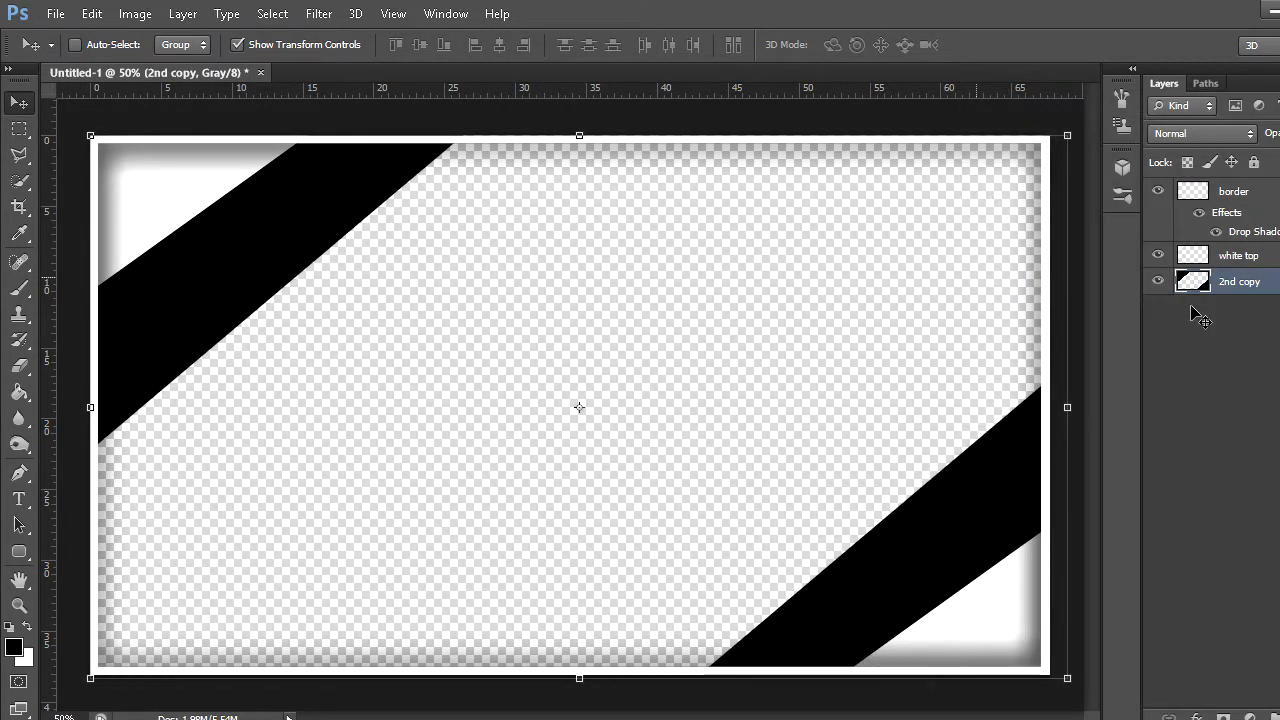
left_click(1158, 282)
left_click(1158, 282)
left_click(1157, 256)
left_click(1157, 256)
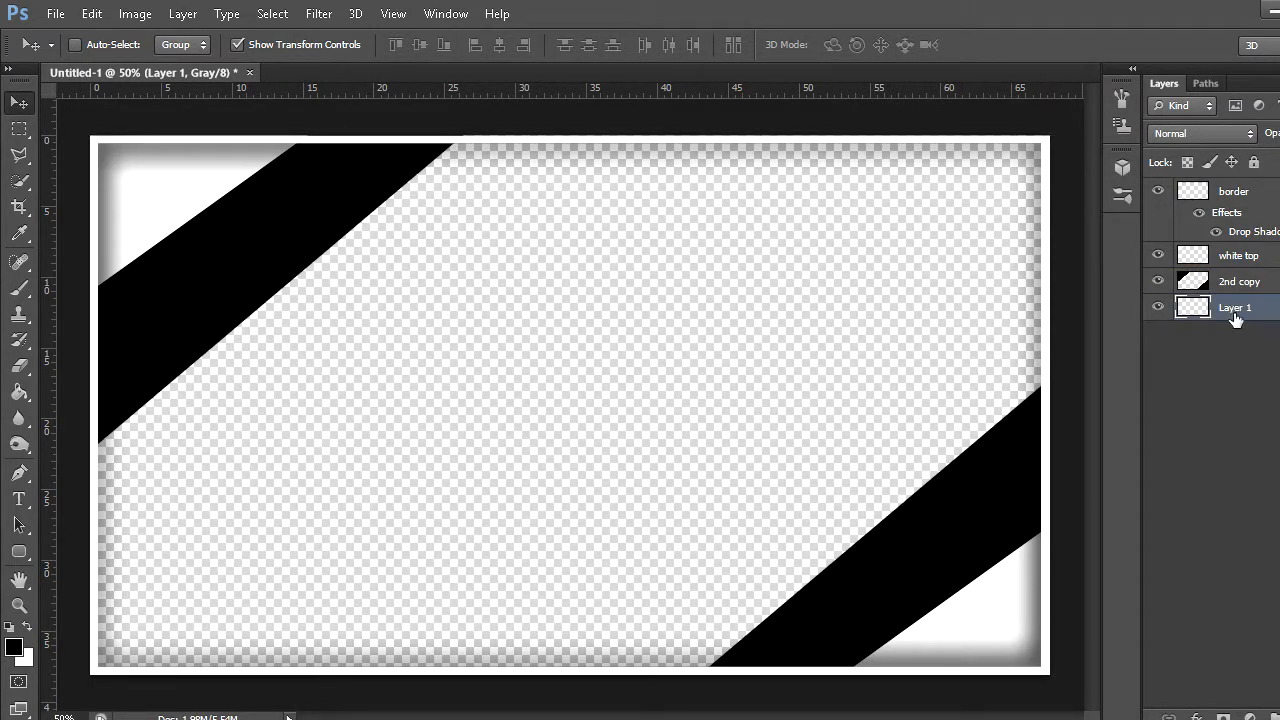
Rename the new empty layer below the black triangles as "3rd"
double_click(1236, 311)
type("3rd")
key("Return")
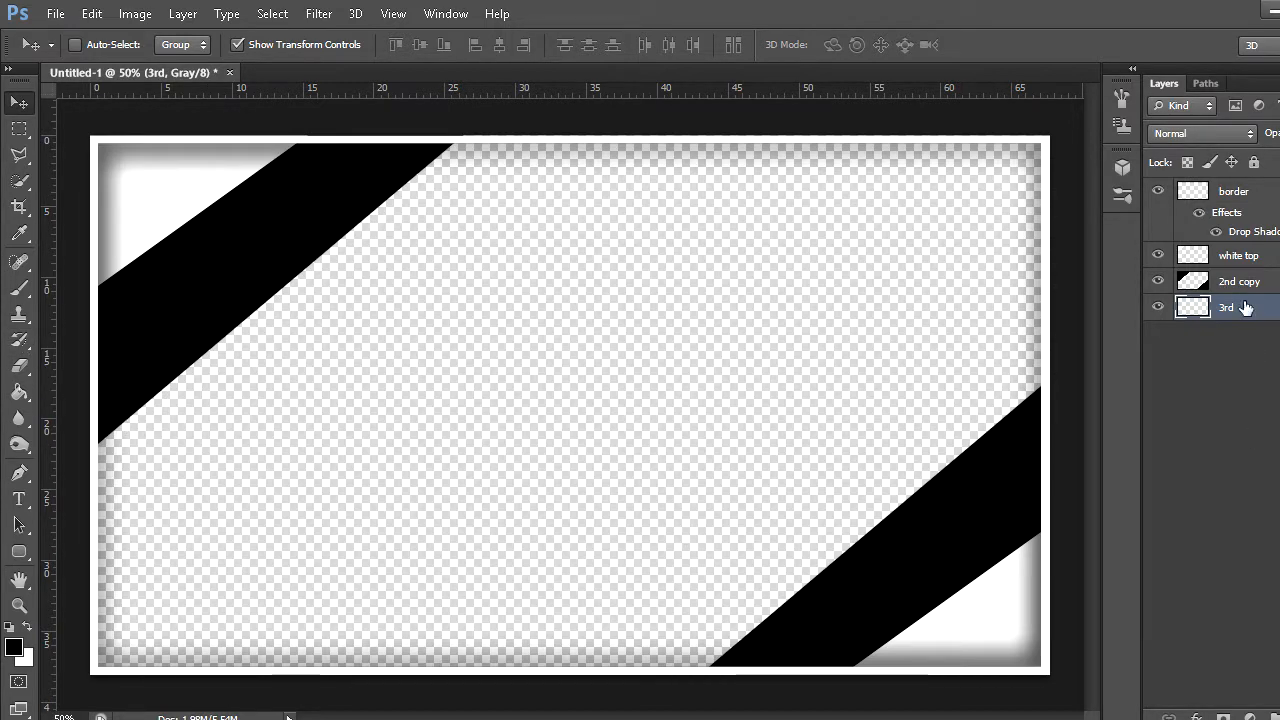
On the 3rd layer, select the canvas's upper-left half with the Polygonal Lasso, cutting diagonally from lower-left to upper-right corner
left_click(22, 156)
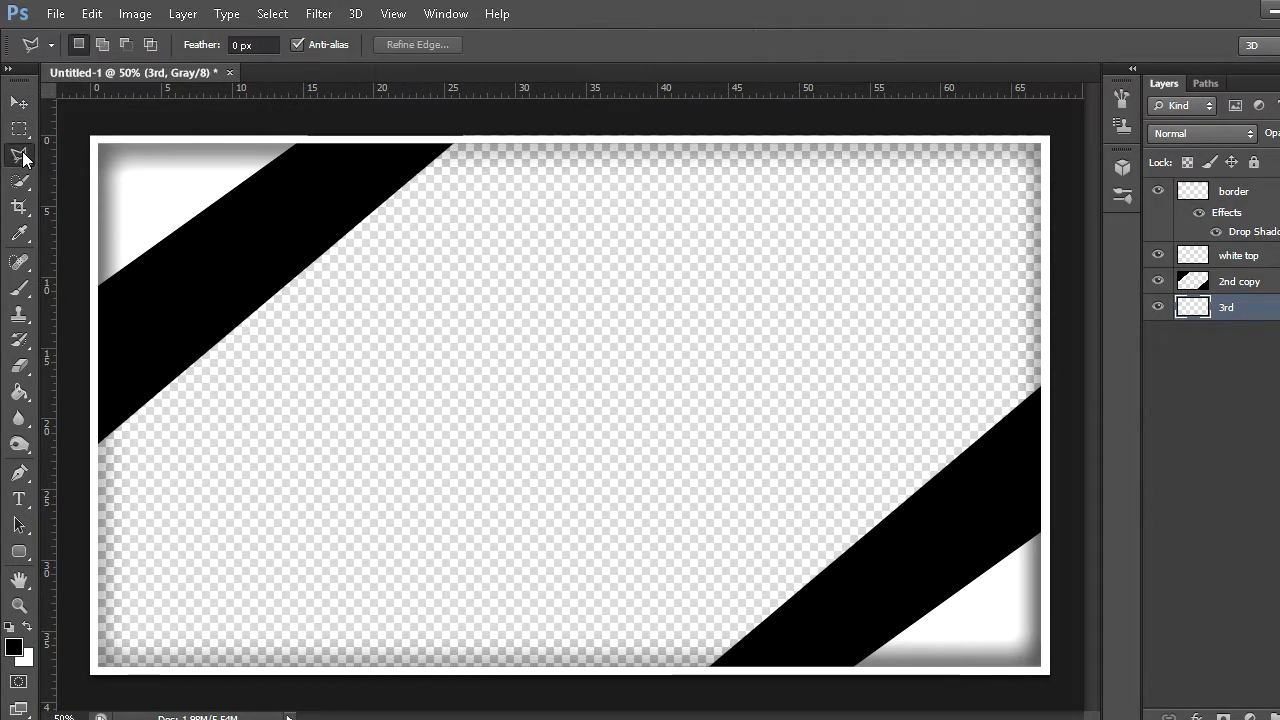
left_click(88, 677)
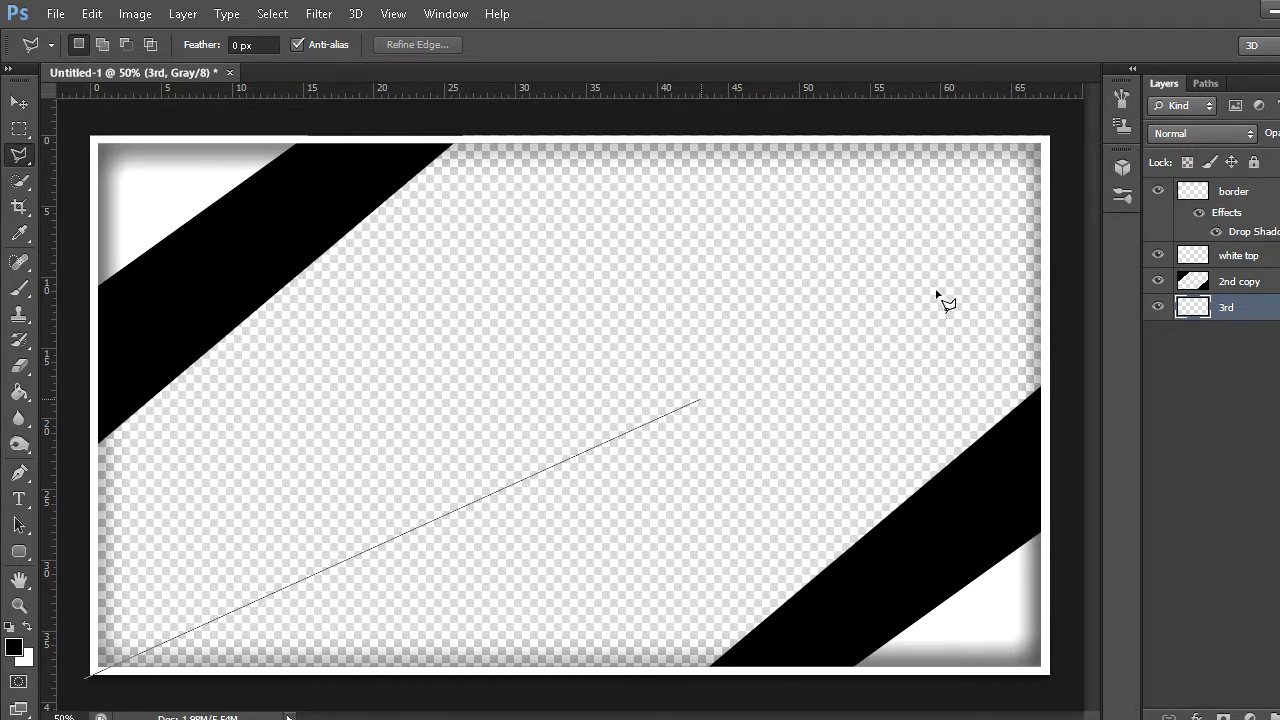
left_click(1063, 127)
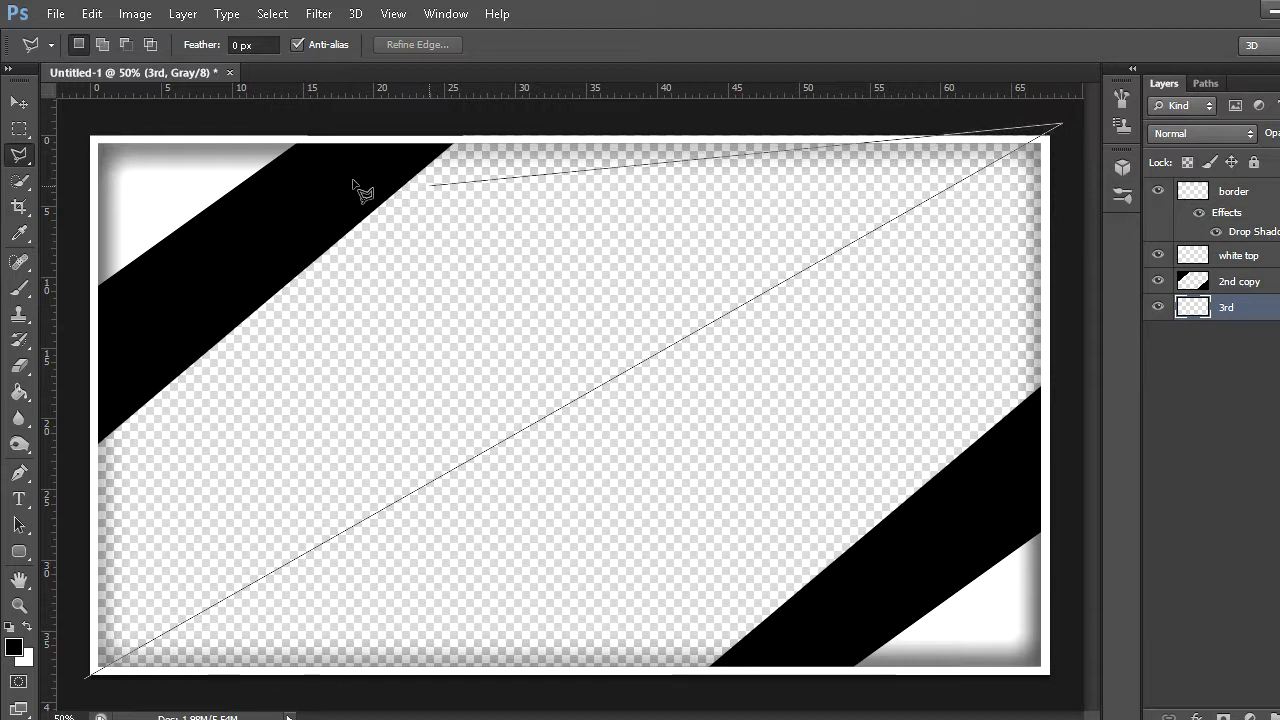
left_click(80, 117)
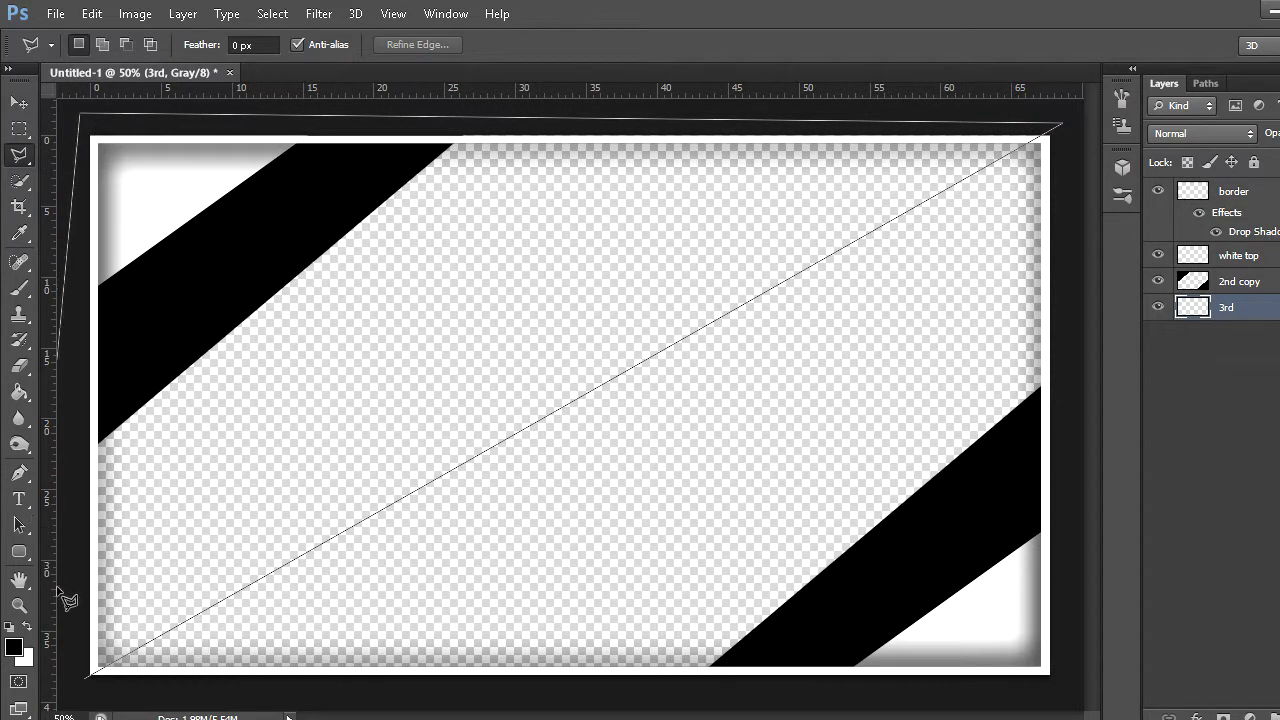
left_click(87, 678)
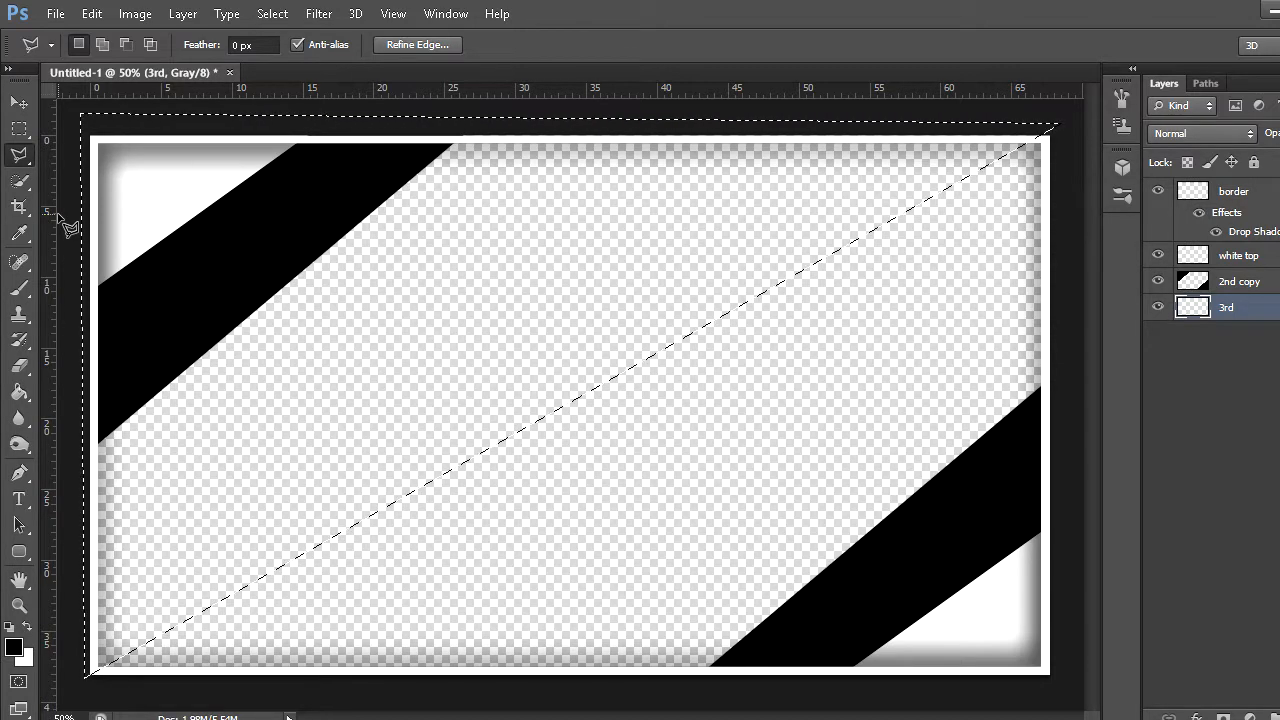
Fill the selected diagonal half of the canvas with black, and deselect
left_click(18, 395)
left_click(390, 420)
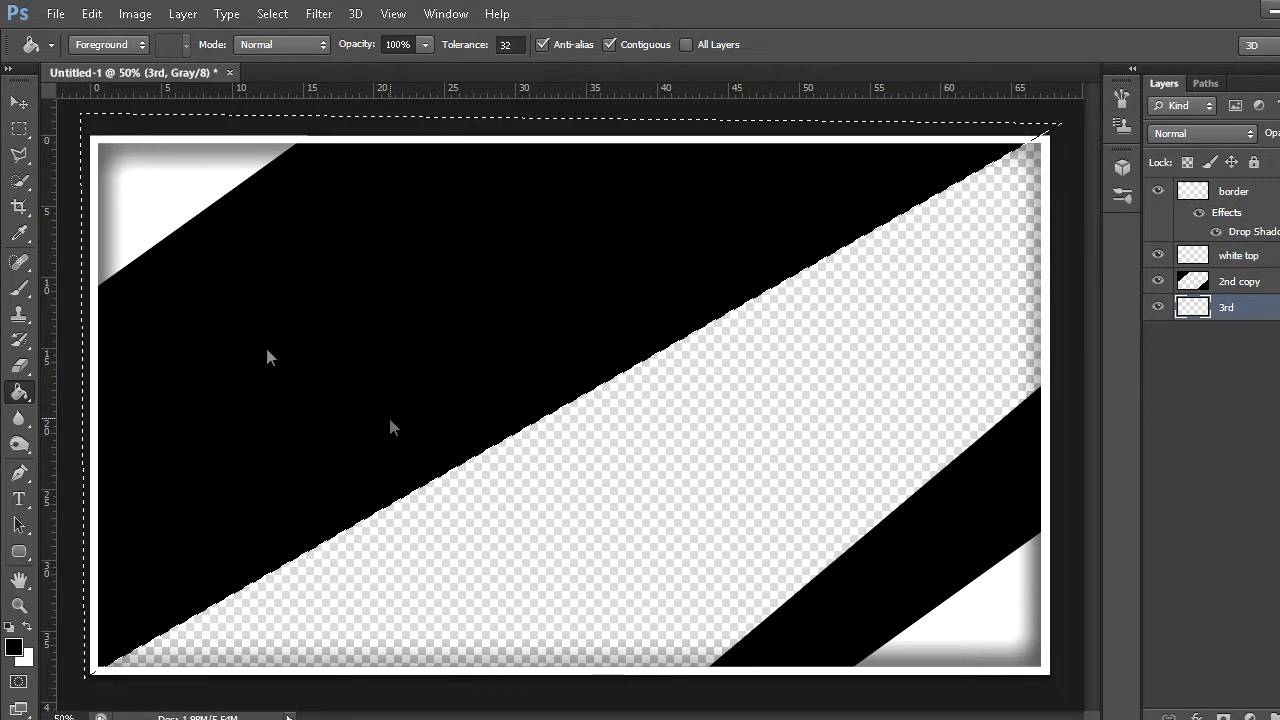
left_click(18, 128)
key("ctrl+d")
left_click(18, 102)
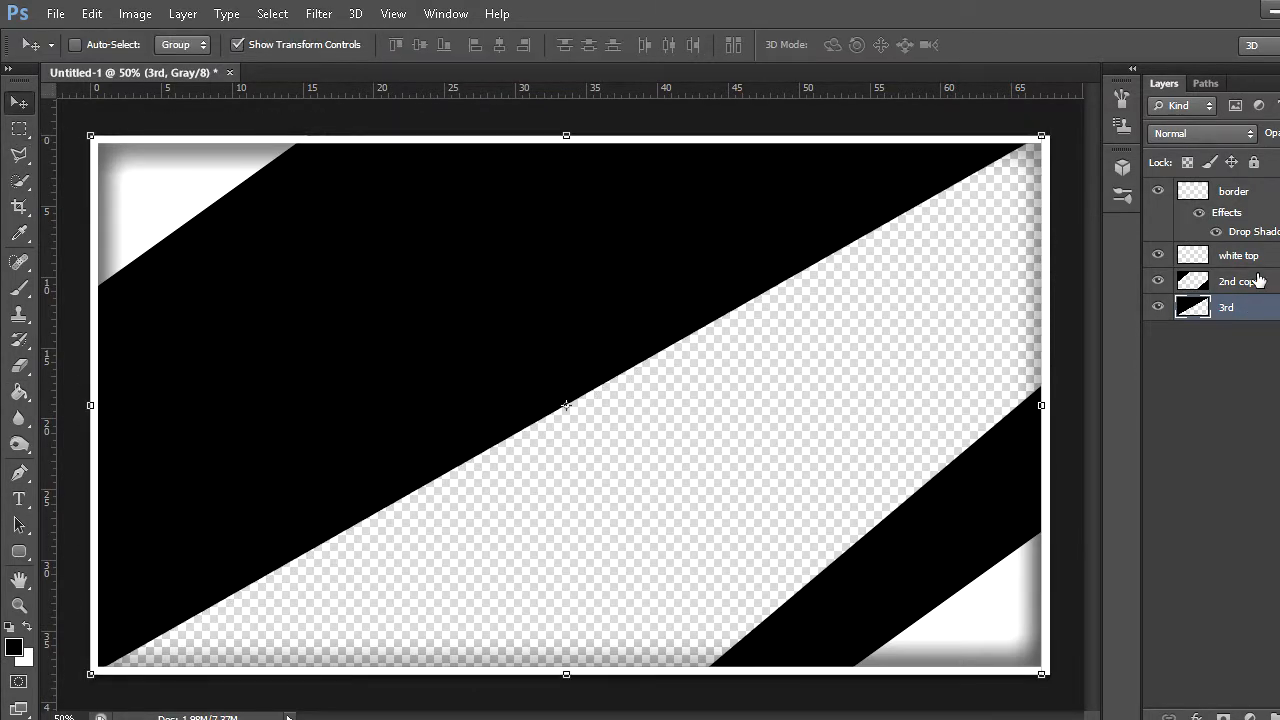
Apply a dark grey #2f2f2f Color Overlay to the 2nd copy layer, leaving its drop shadow off
right_click(1259, 281)
left_click(948, 109)
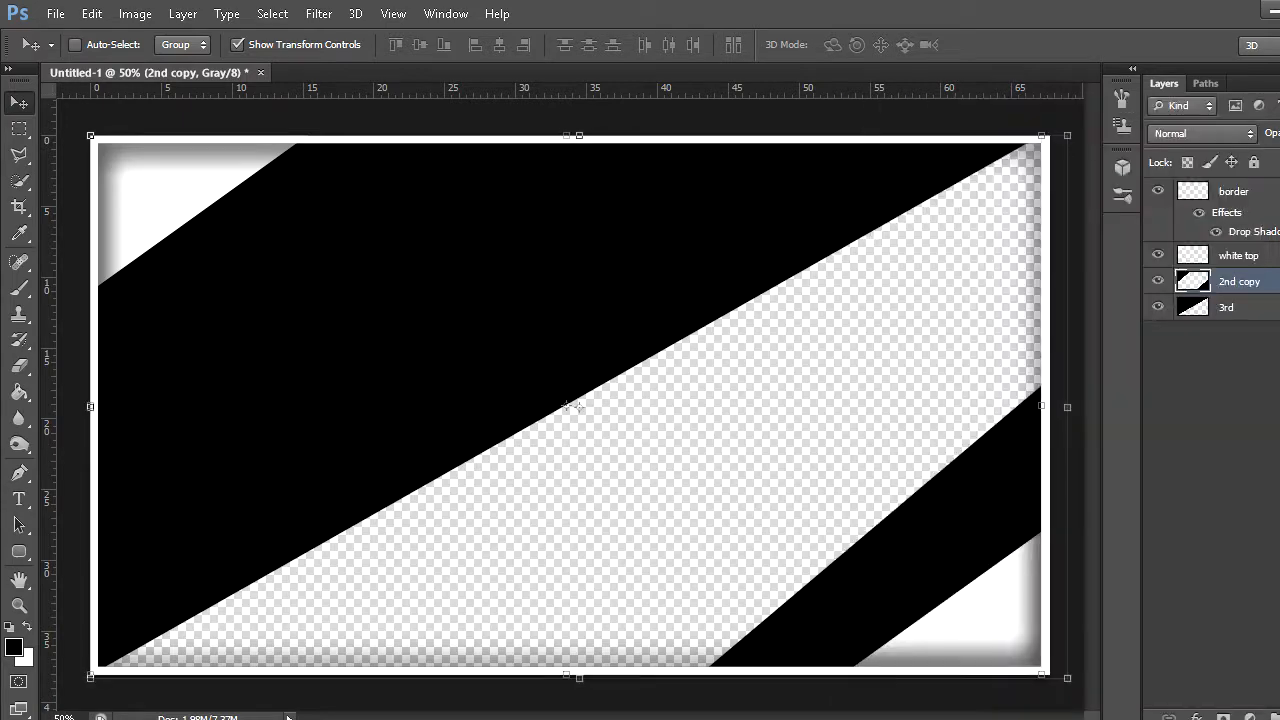
right_click(1240, 281)
left_click(971, 116)
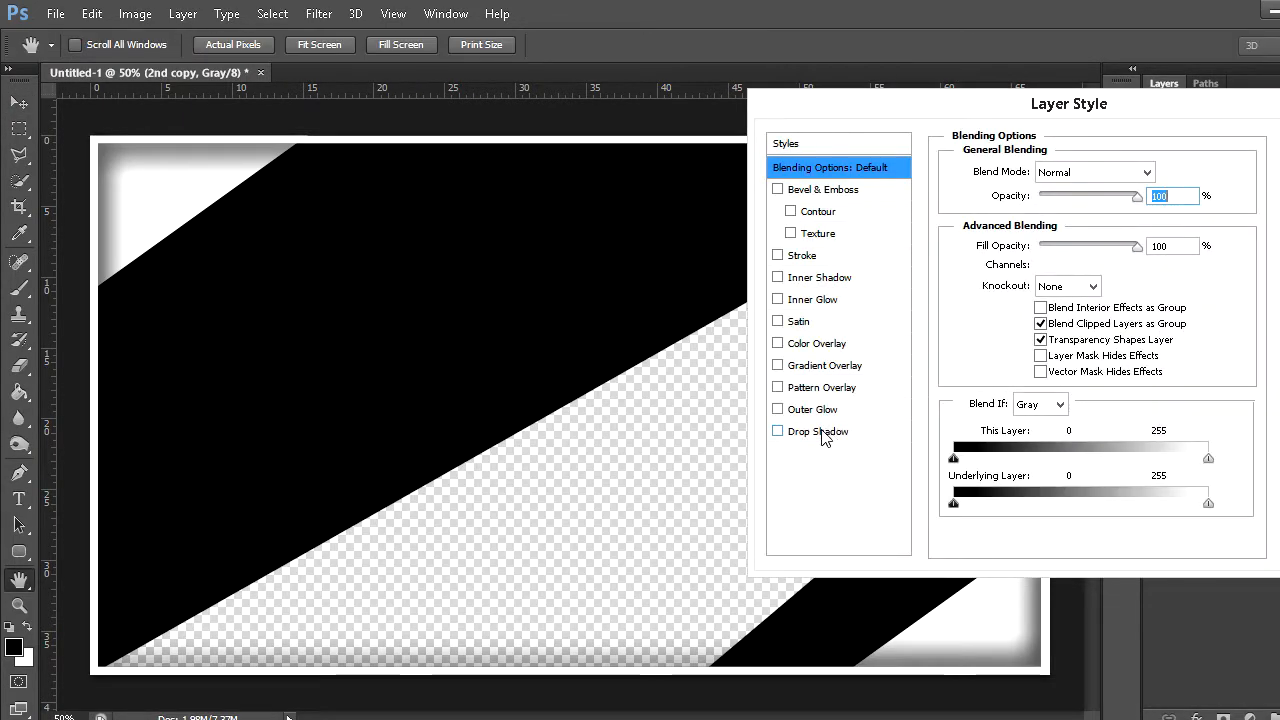
left_click(824, 433)
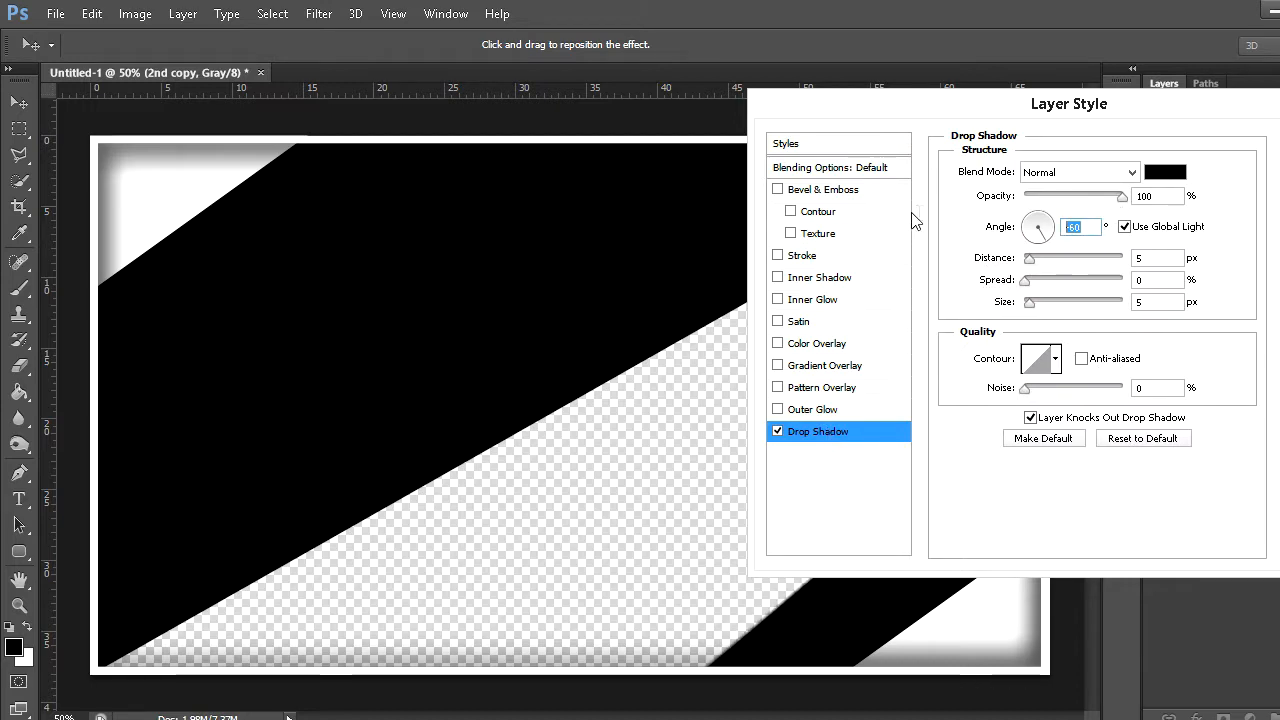
left_click(778, 432)
left_click(815, 345)
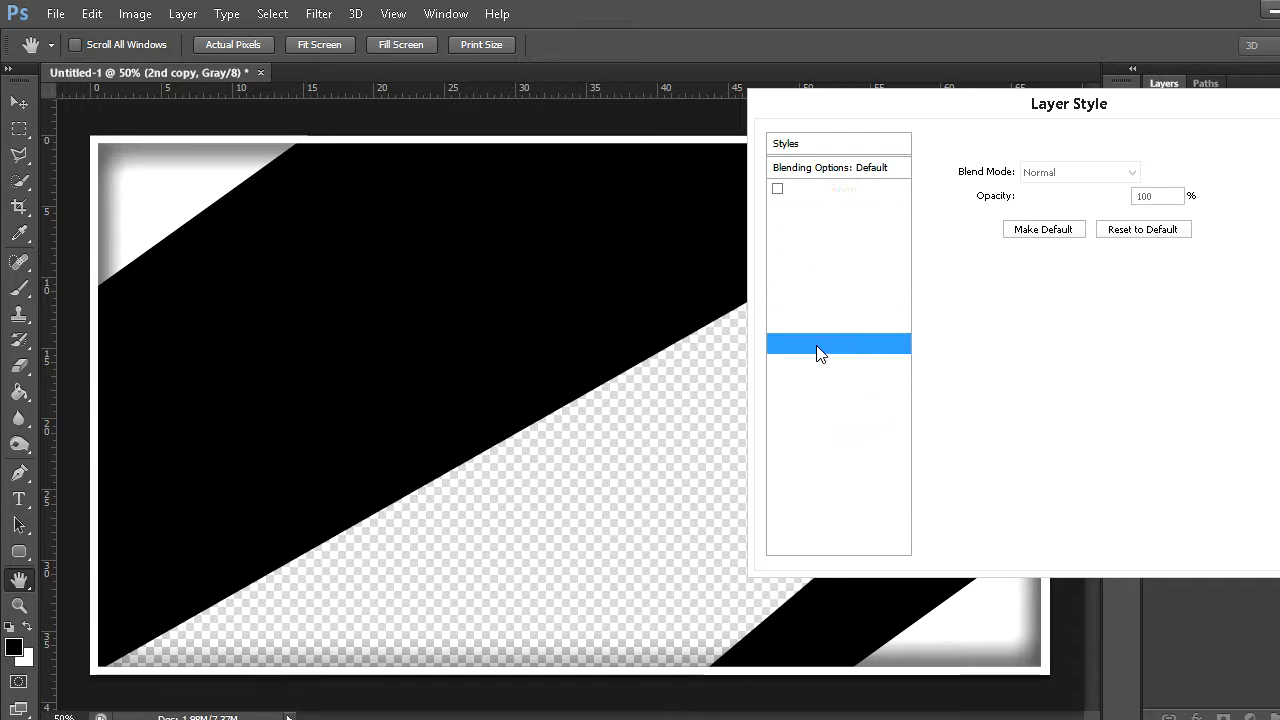
left_click(1170, 176)
mouse_move(908, 307)
left_mouse_down()
mouse_move(769, 392)
mouse_move(713, 330)
left_mouse_up()
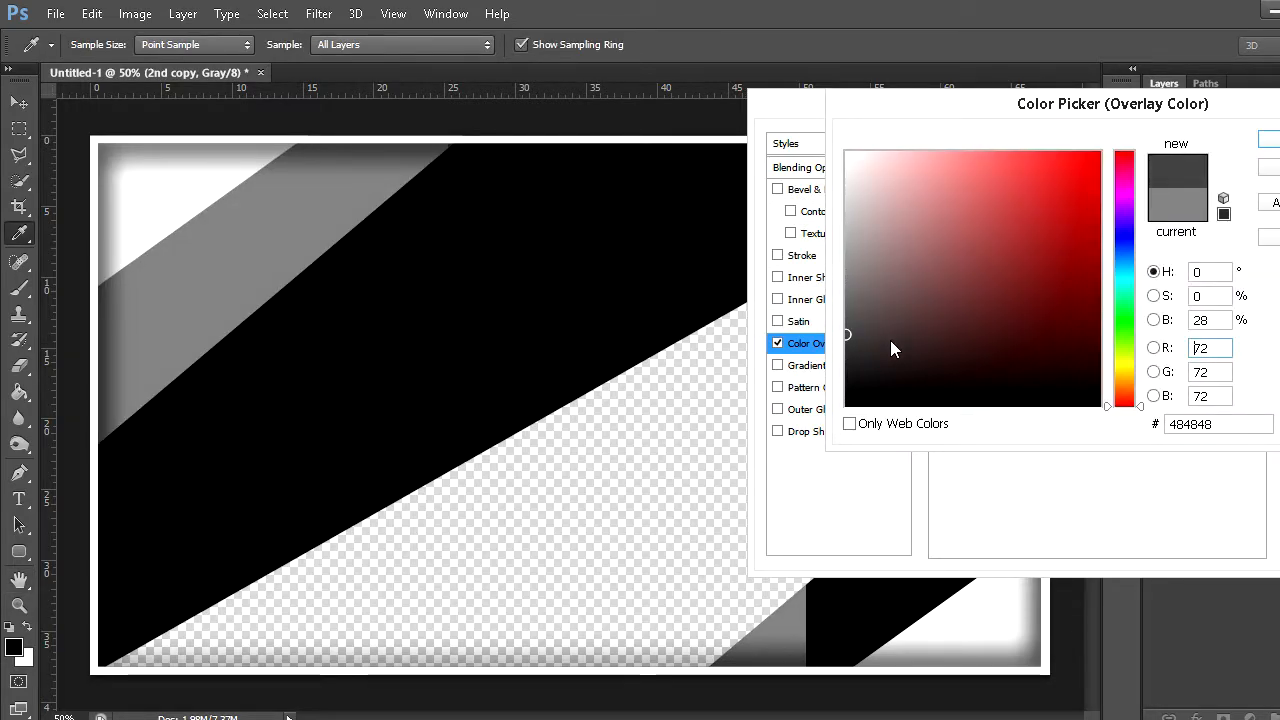
left_click(846, 360)
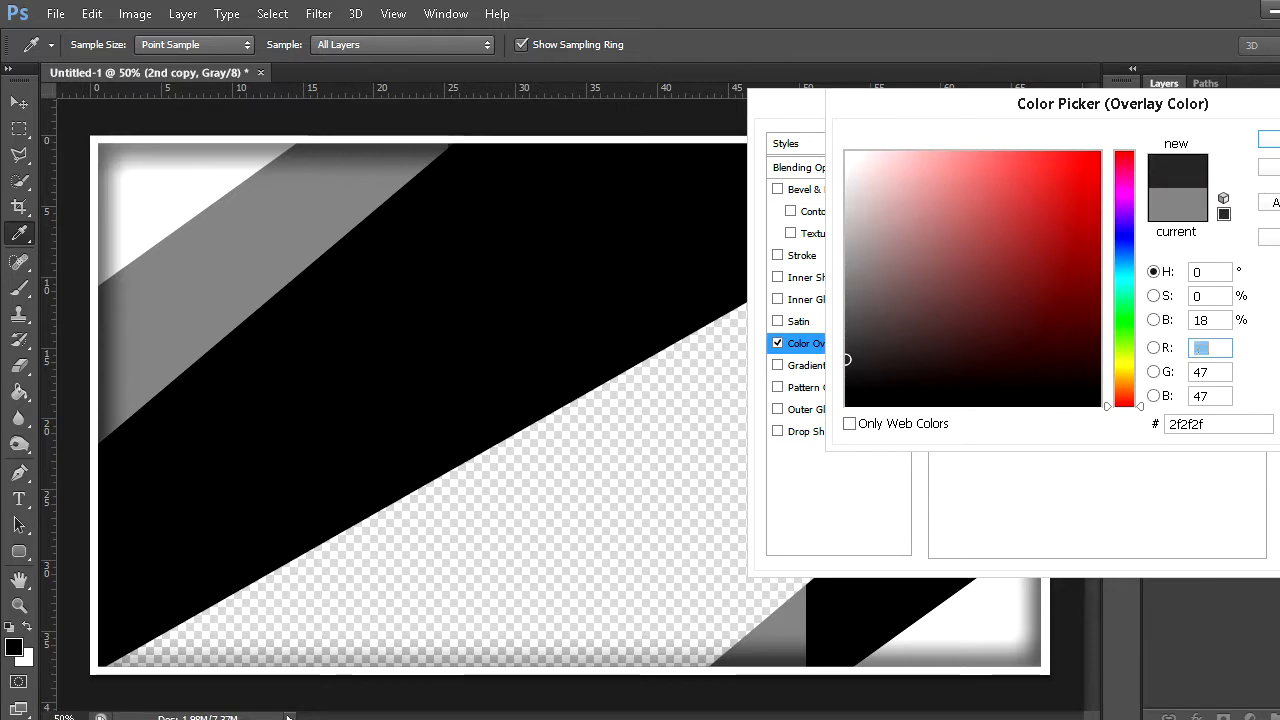
key("Return")
key("Return")
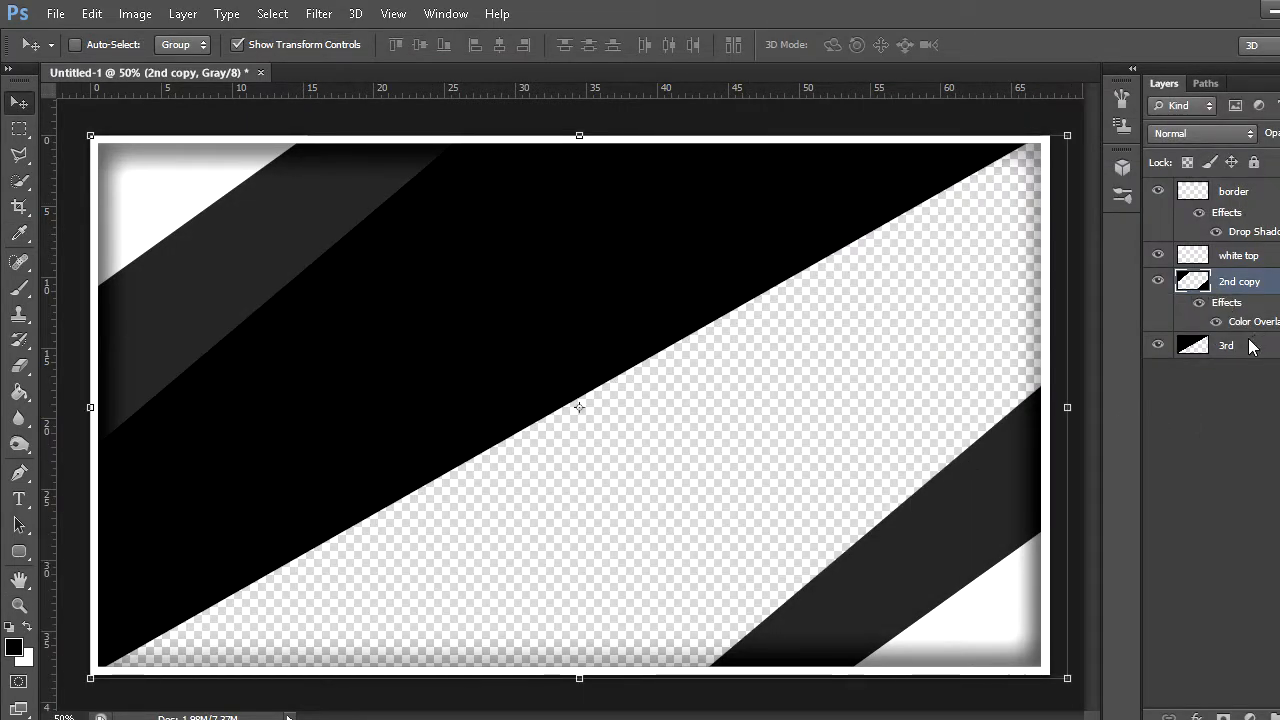
Duplicate the 3rd layer and move the copy down toward the canvas's lower-right area
left_click(1247, 346)
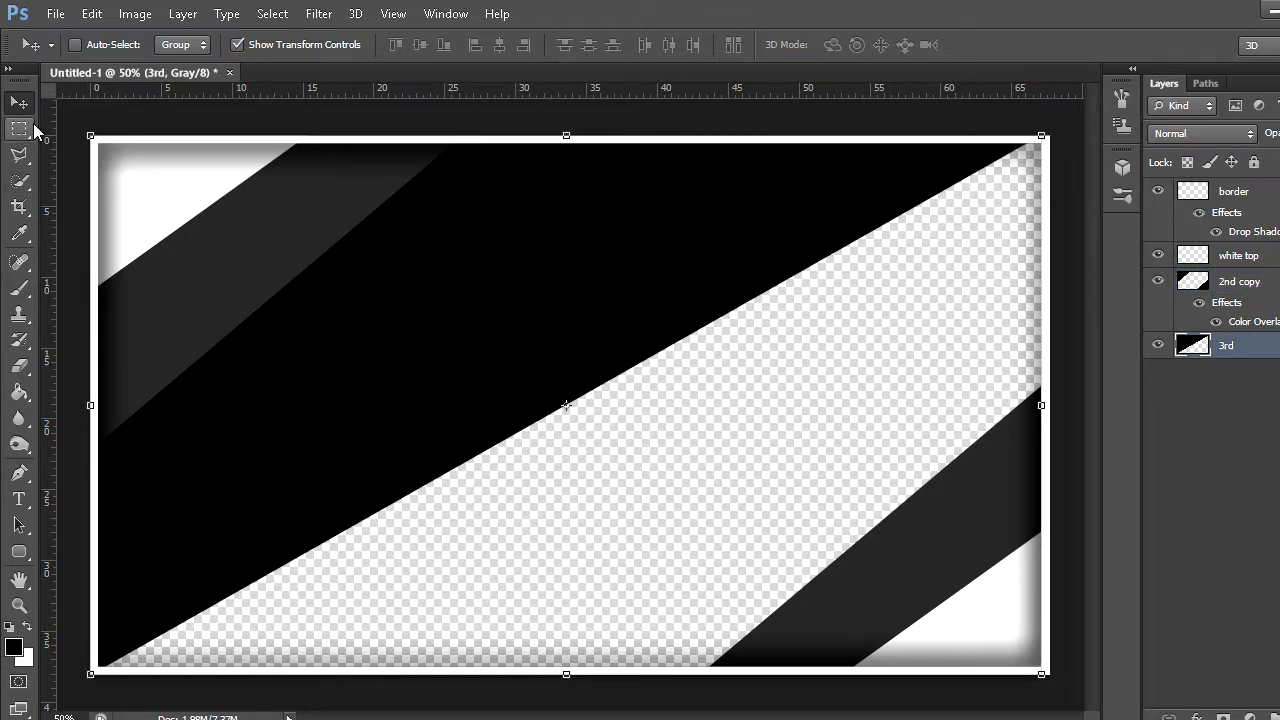
key("ctrl+j")
left_click_drag(516, 273, 707, 464)
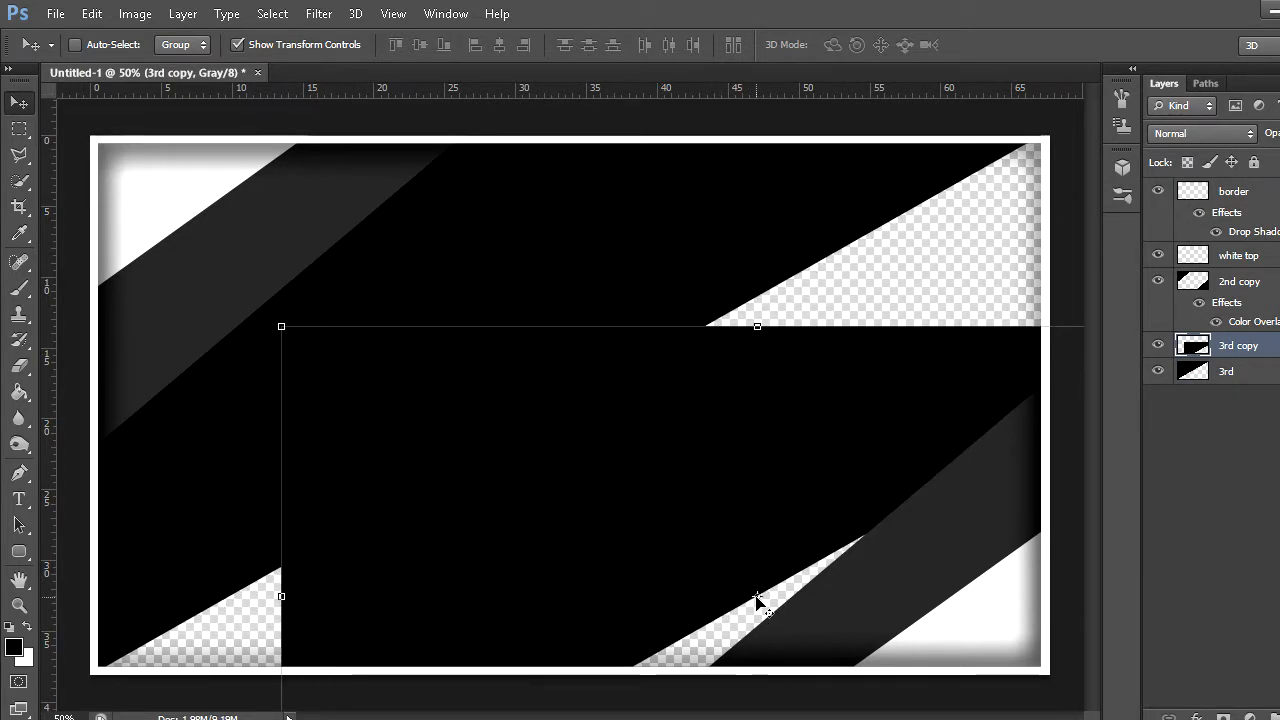
Flip the 3rd copy layer horizontally and vertically with Free Transform
key("ctrl+t")
right_click(754, 549)
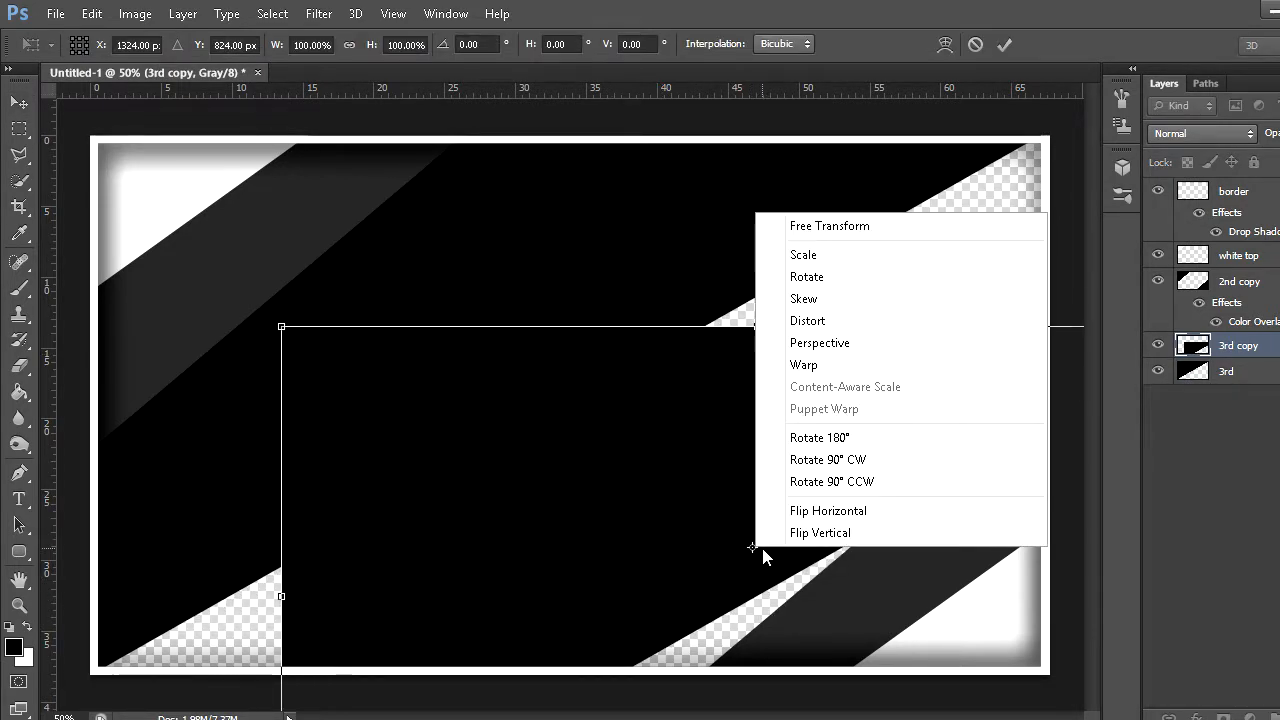
left_click(828, 511)
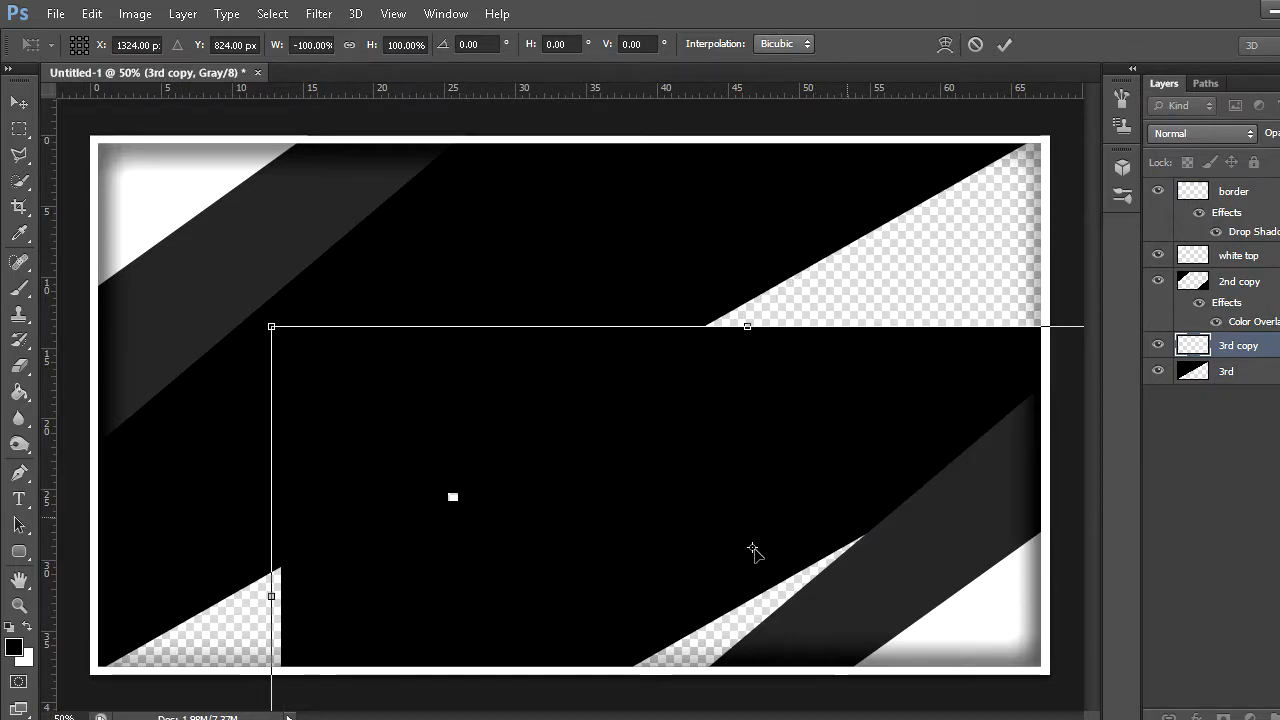
right_click(754, 549)
left_click(800, 536)
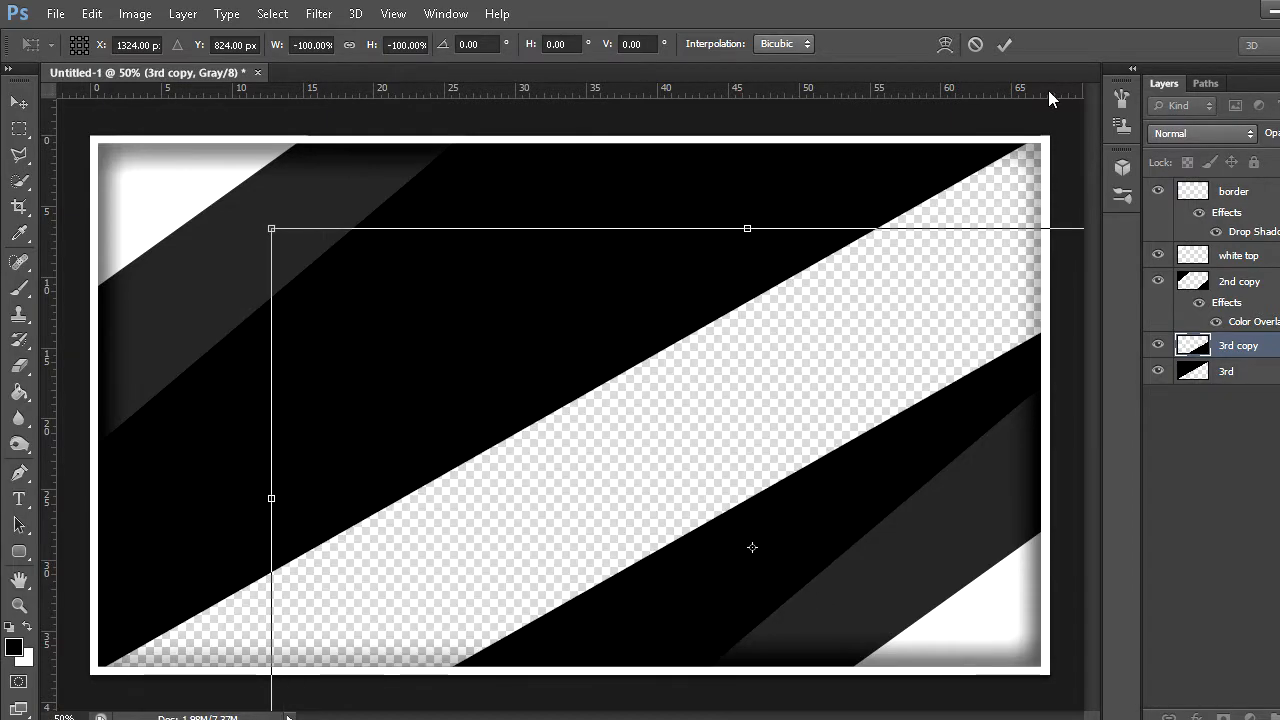
left_click(1004, 44)
Move the flipped 3rd copy over the canvas's lower-right half and stretch it to about 104.5% width and 103% height, closing the diagonal gap
left_click_drag(816, 459, 715, 358)
left_click_drag(566, 661, 566, 678)
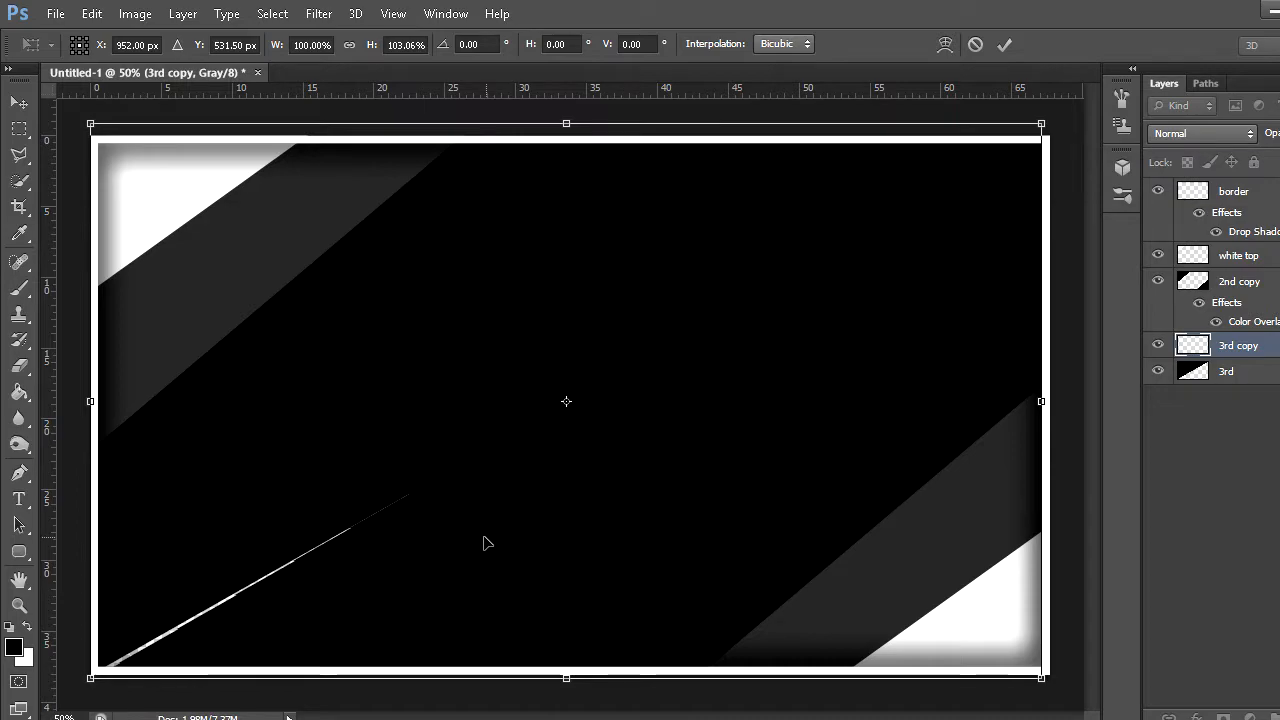
left_click_drag(486, 541, 470, 537)
left_click_drag(1038, 400, 1070, 395)
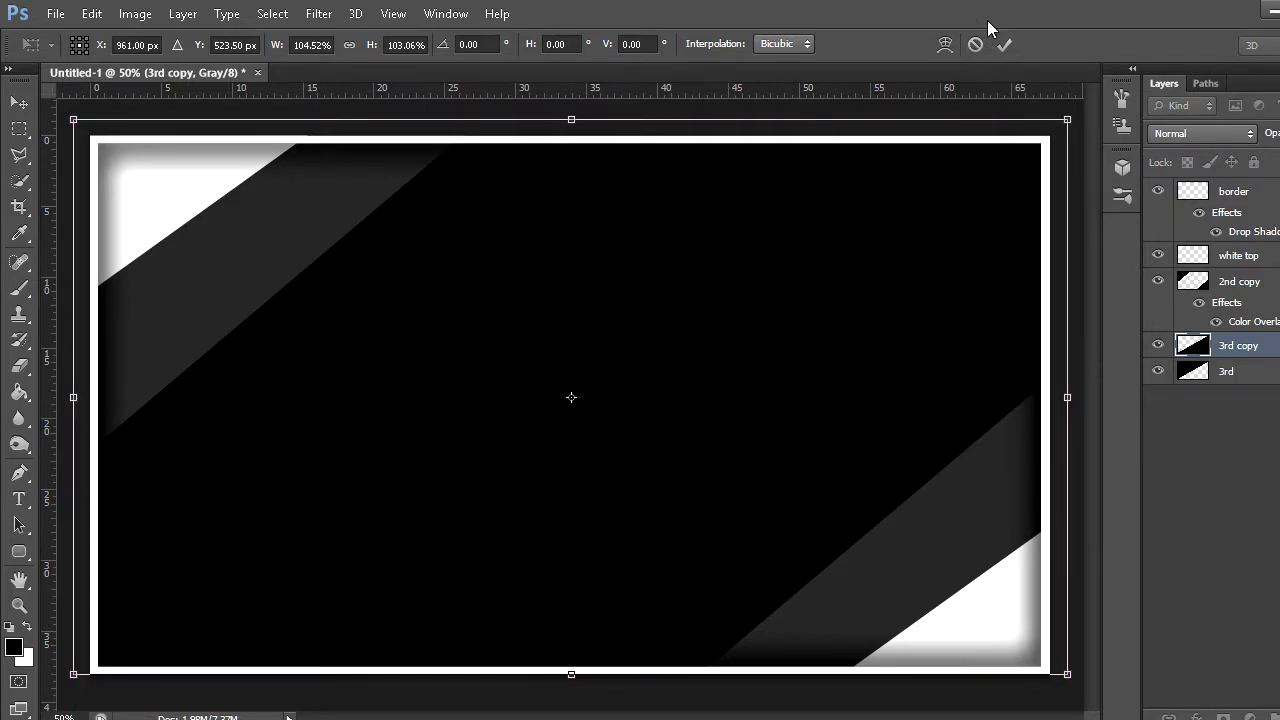
left_click(1007, 48)
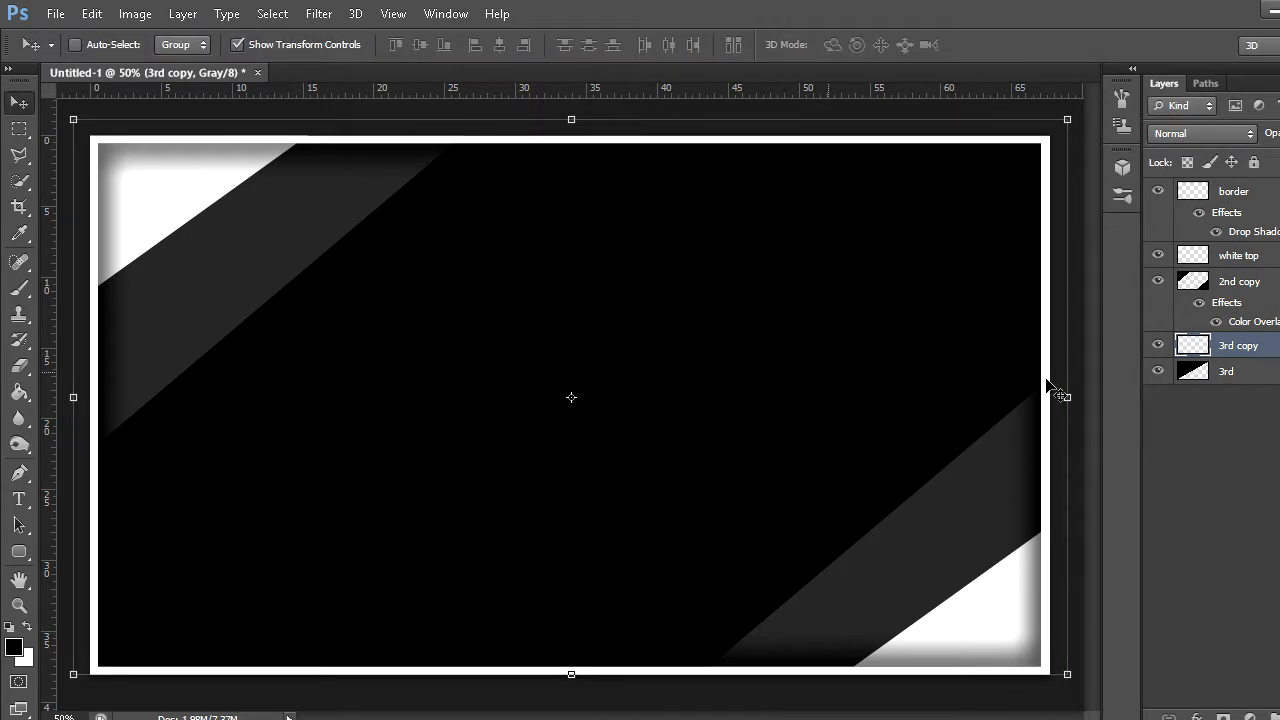
Combine the 3rd and 3rd copy layers into one smart object and rasterize it
left_click(1256, 374, "shift")
right_click(1256, 374)
left_click(868, 210)
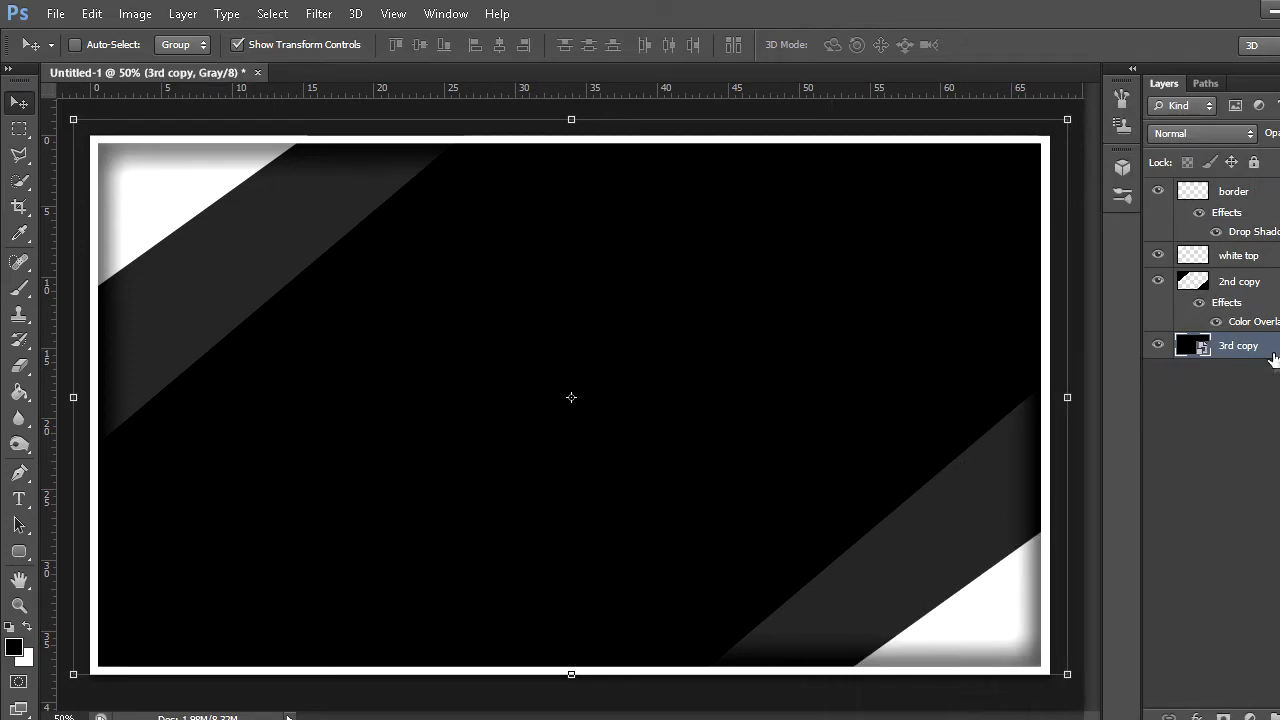
right_click(1274, 362)
left_click(950, 286)
Rasterize the layer style of the 2nd copy layer
left_click(1267, 258)
right_click(1267, 258)
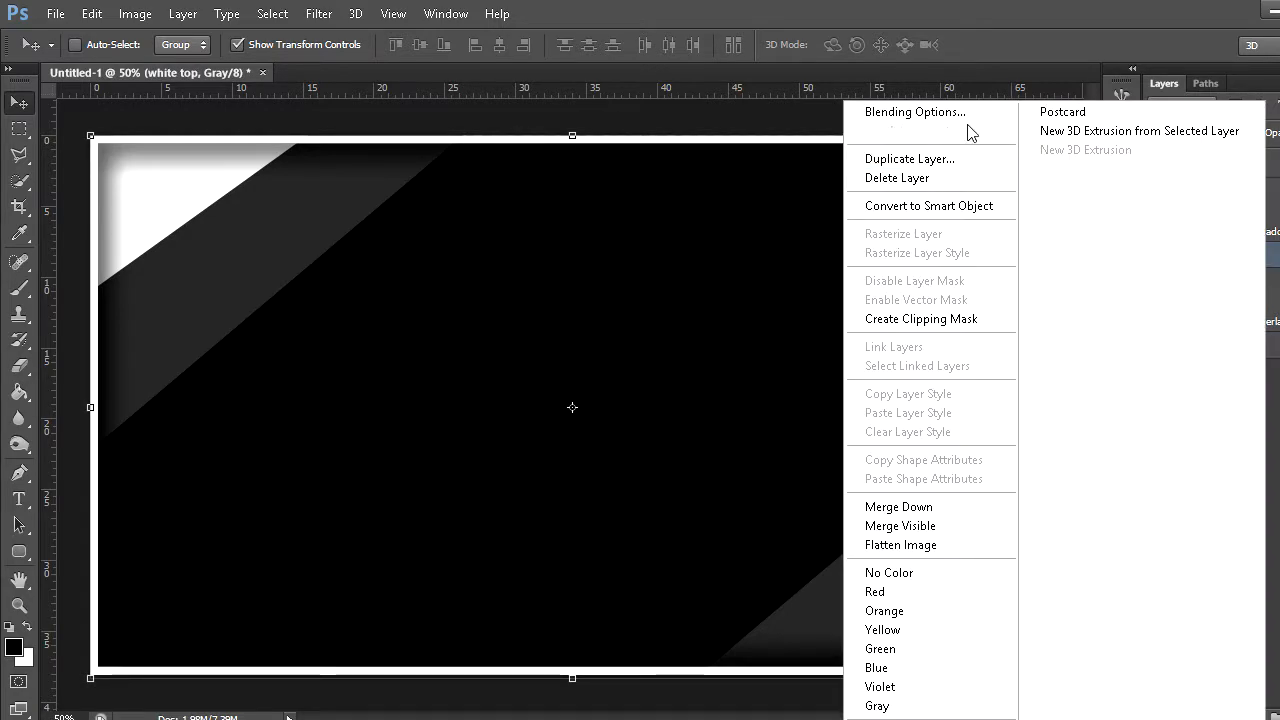
left_click(1230, 289)
left_click(1230, 289)
right_click(1230, 289)
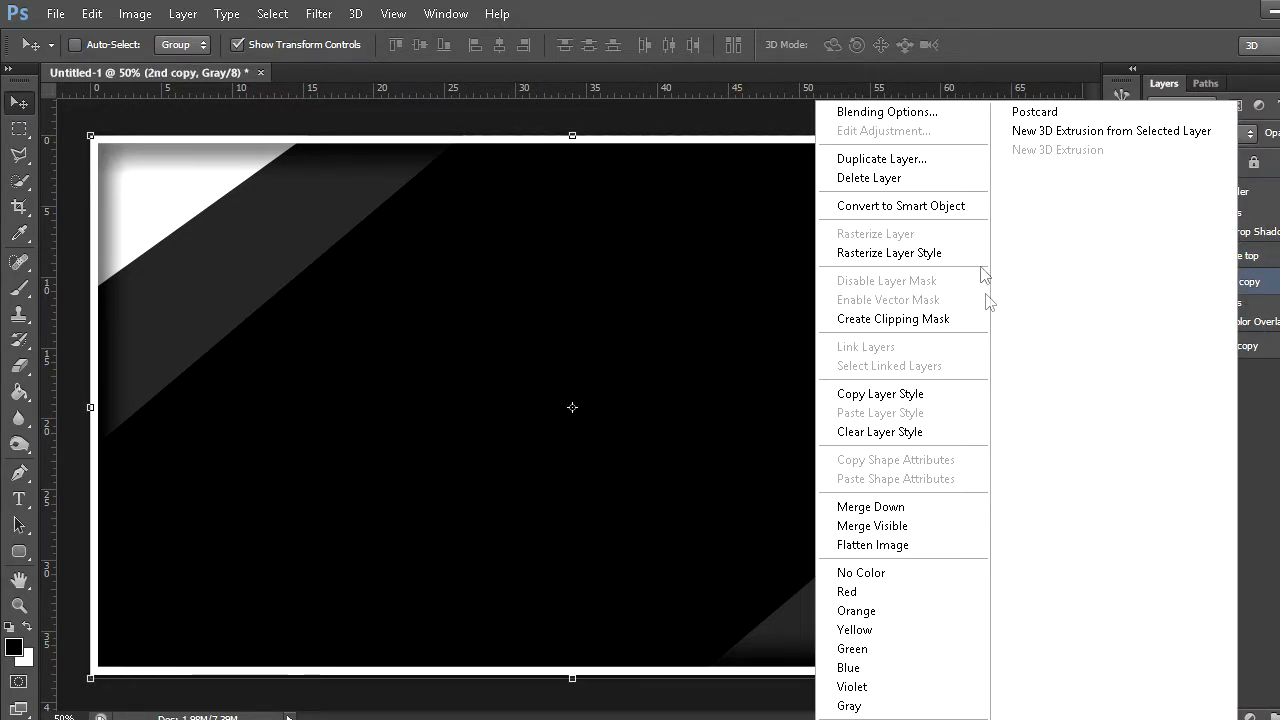
left_click(945, 251)
left_click(1250, 256)
right_click(1250, 256)
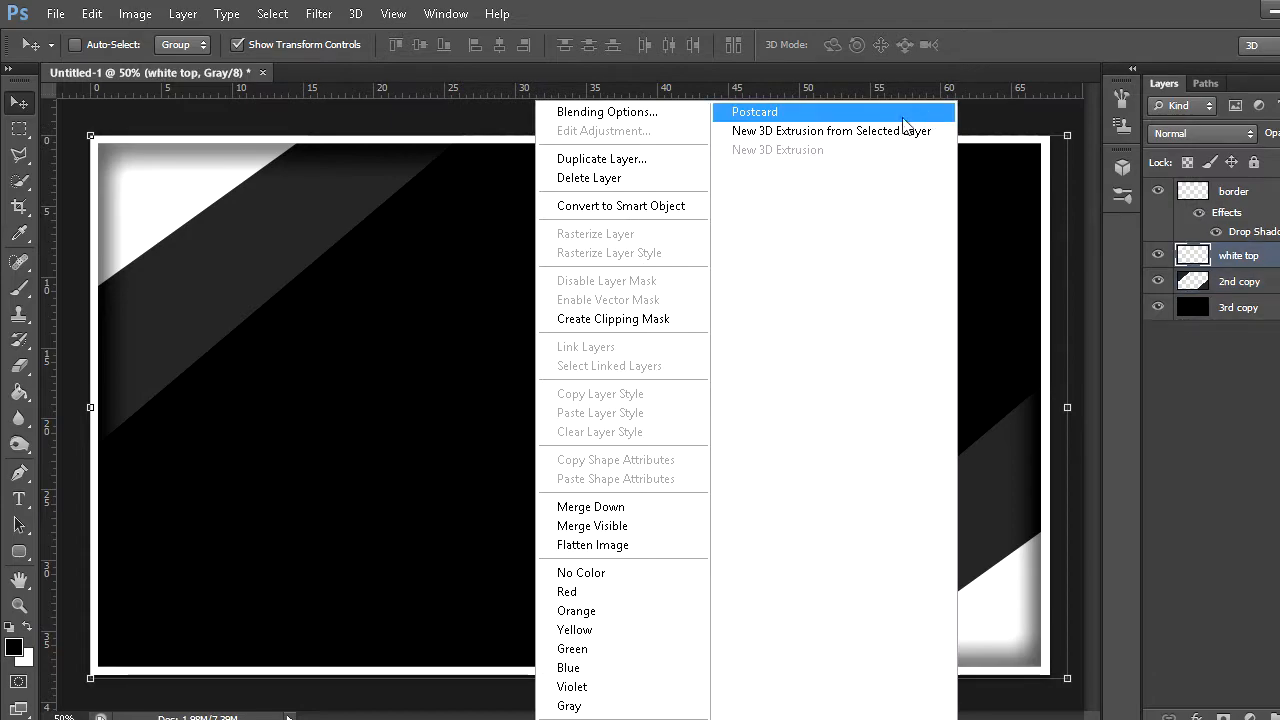
left_click(648, 113)
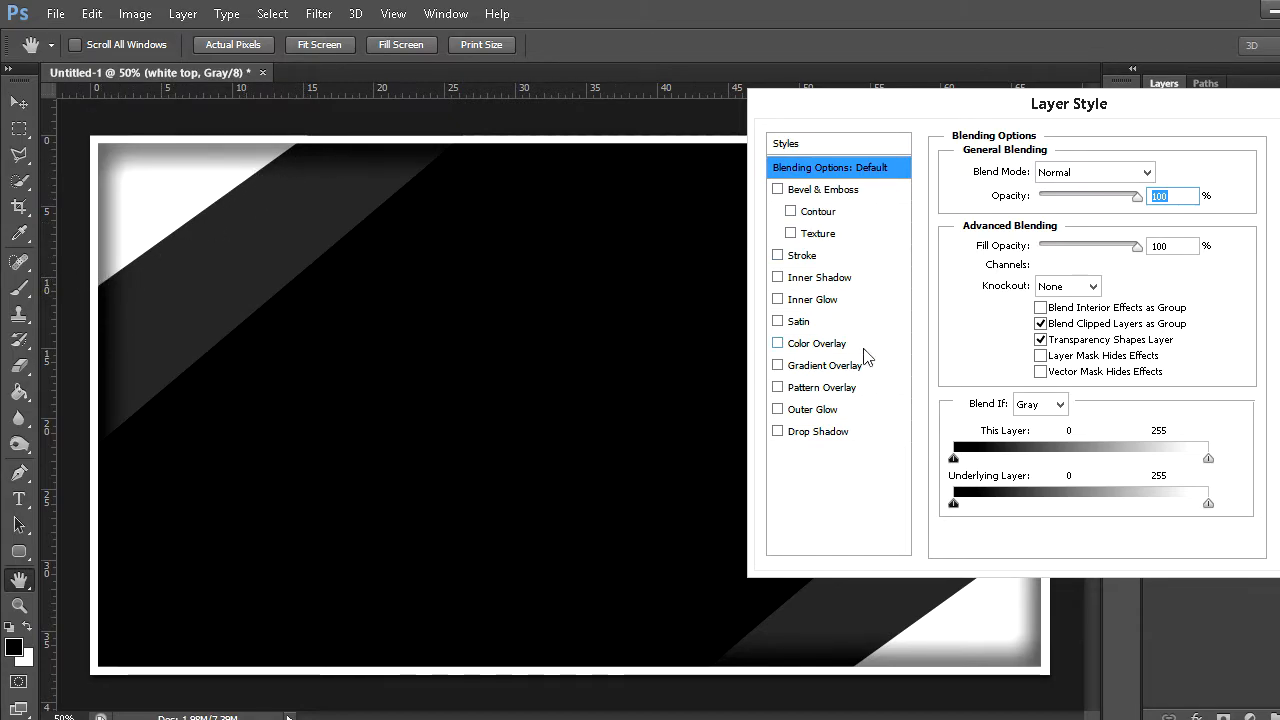
left_click(812, 432)
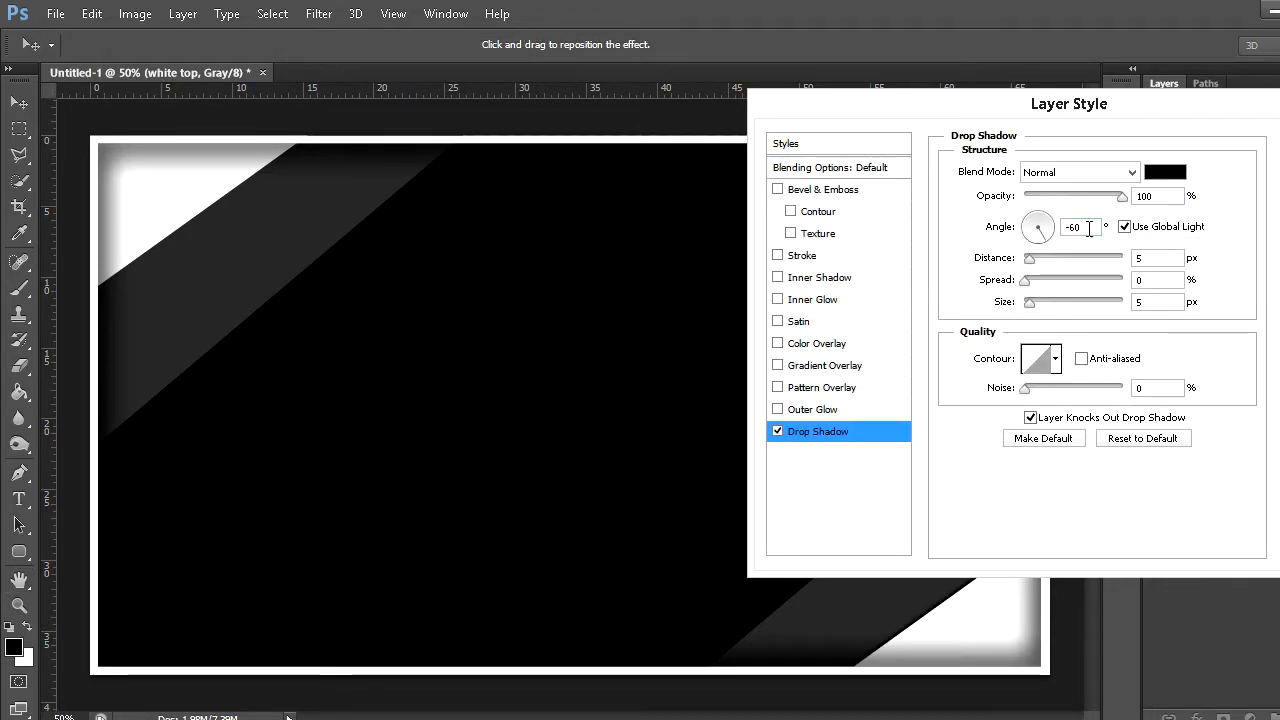
type("120")
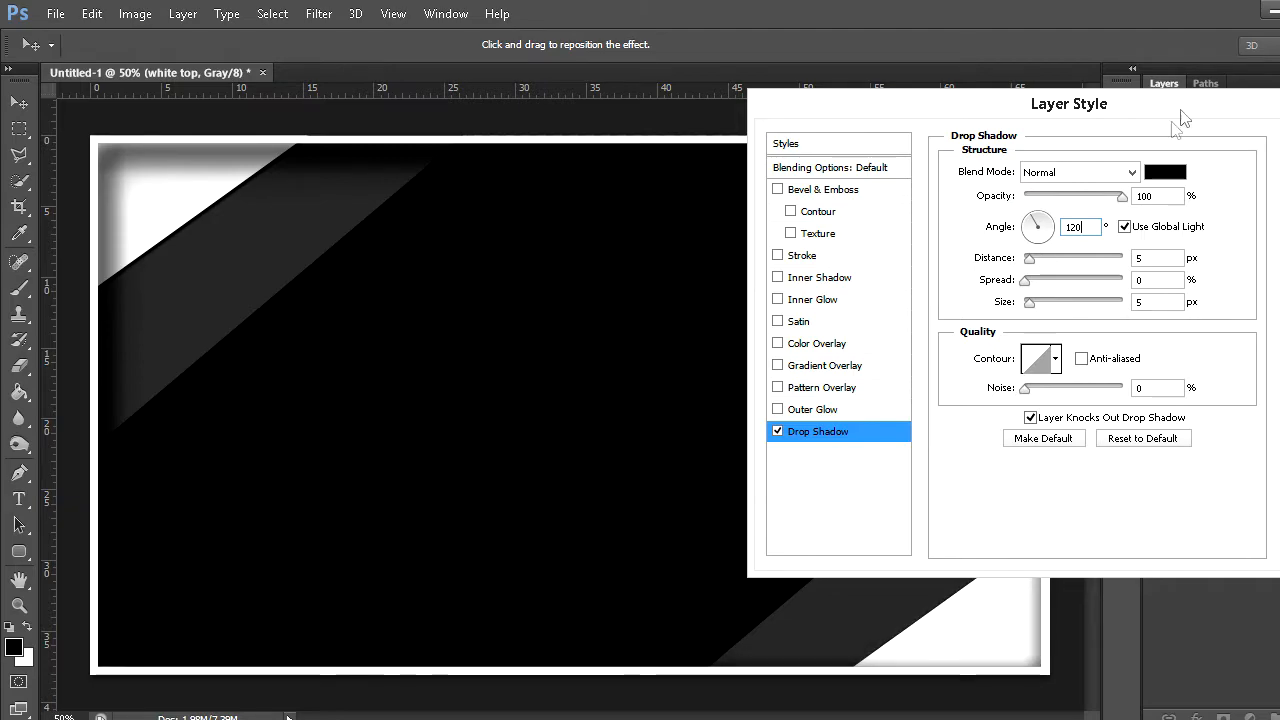
left_click_drag(1174, 117, 623, 141)
left_click(745, 166)
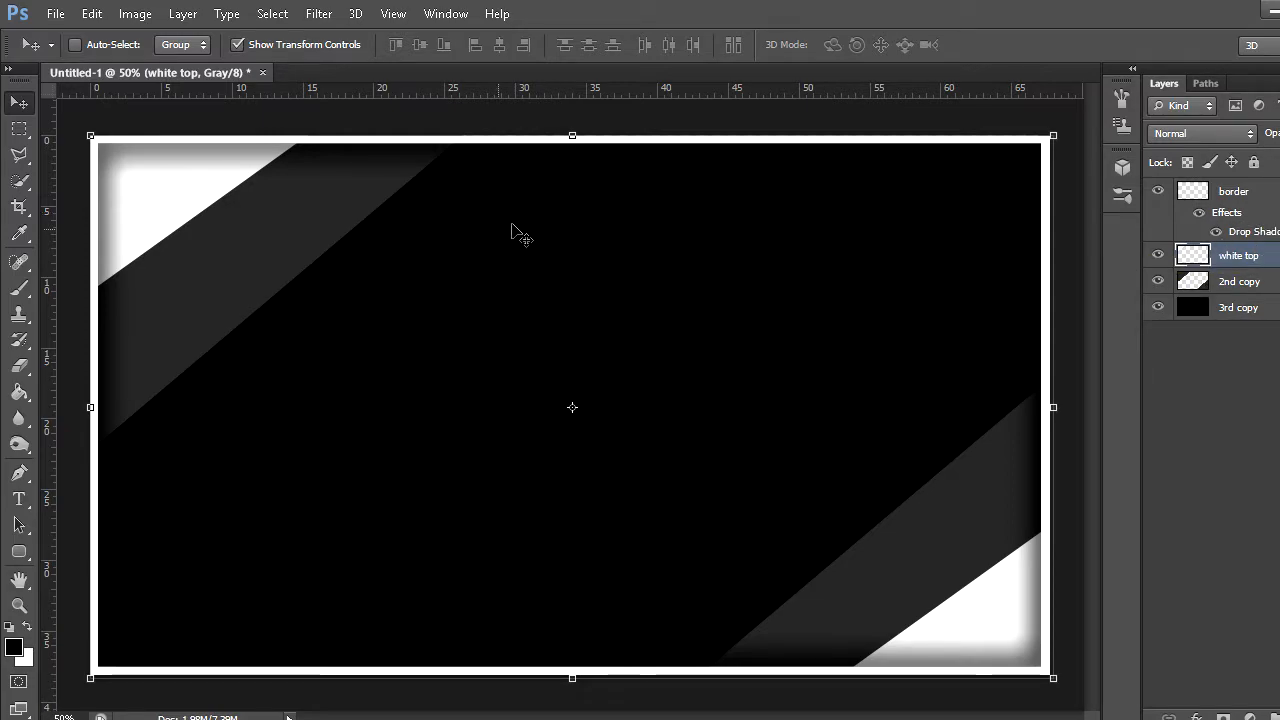
Rasterize the border layer's style, and add a drop shadow with a 120° angle to the white top layer
right_click(1252, 192)
left_click(910, 252)
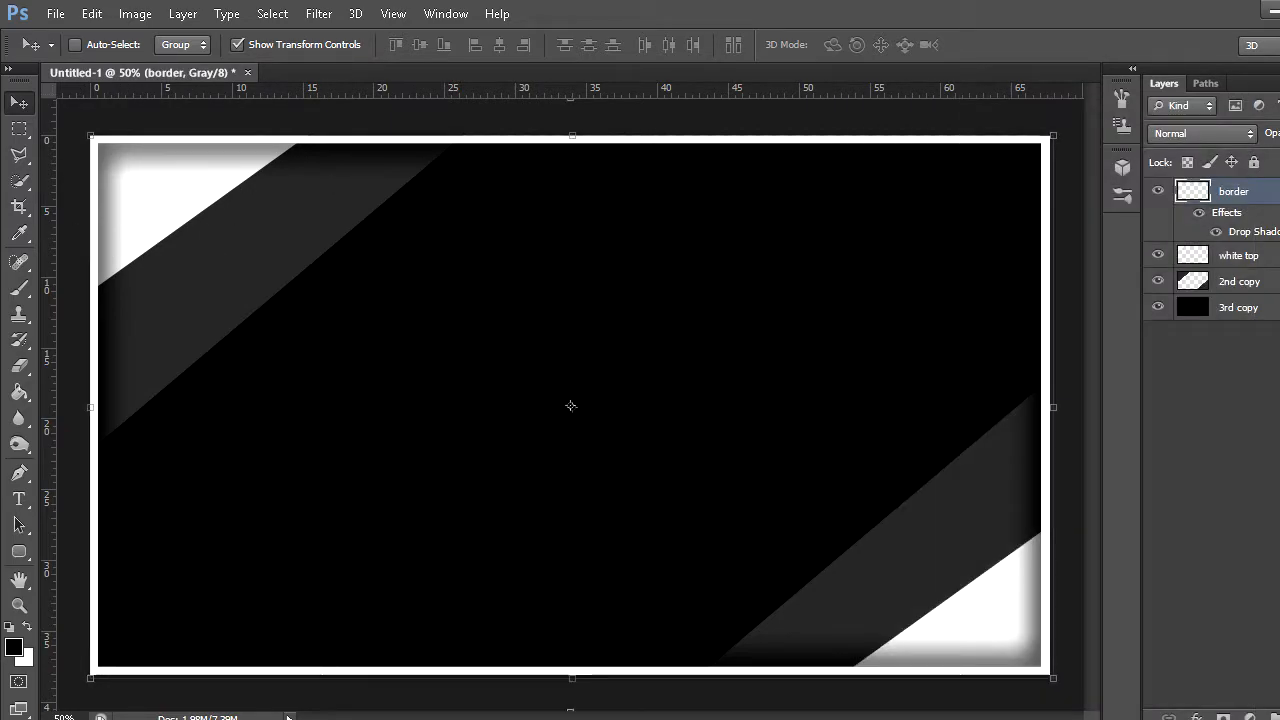
right_click(1273, 219)
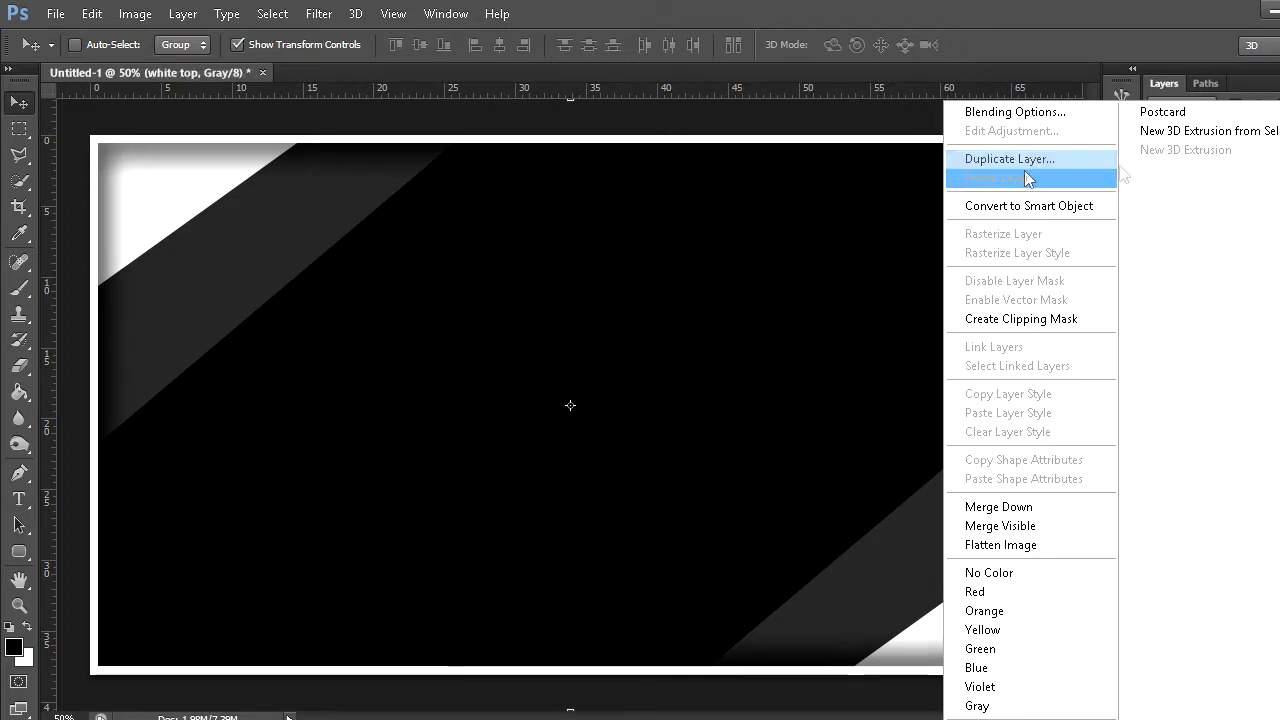
left_click(1024, 118)
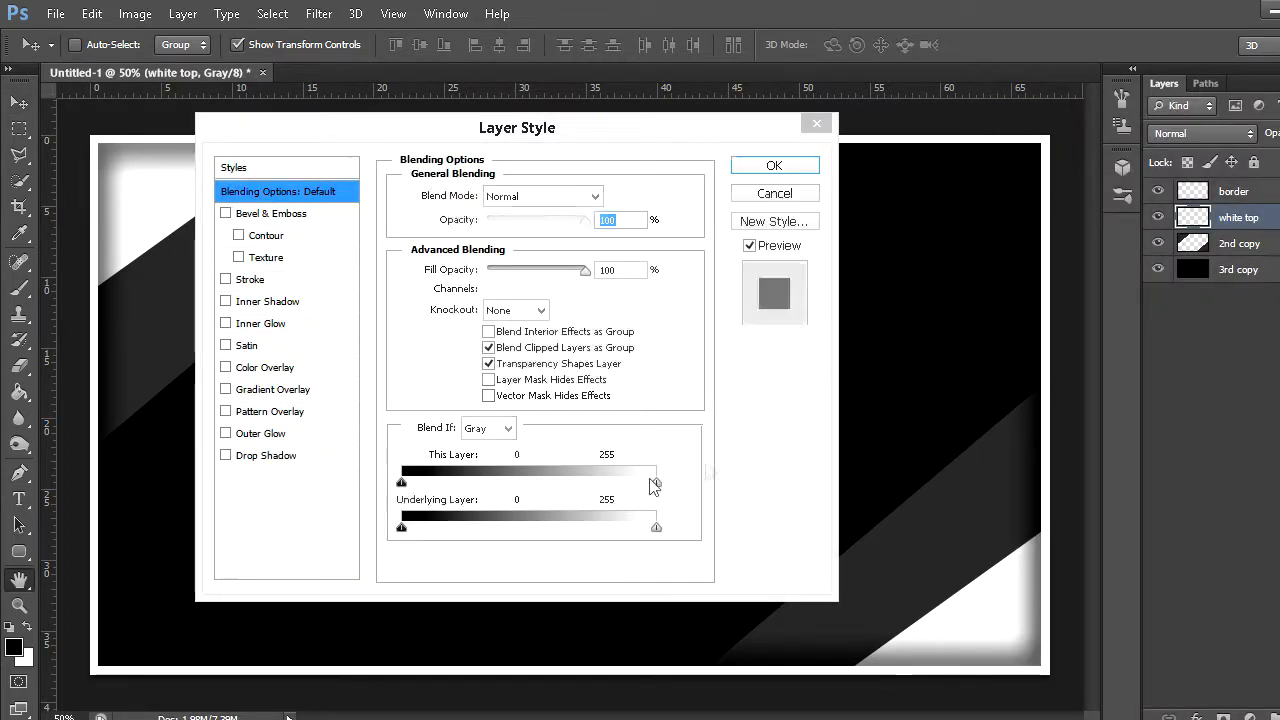
left_click(250, 457)
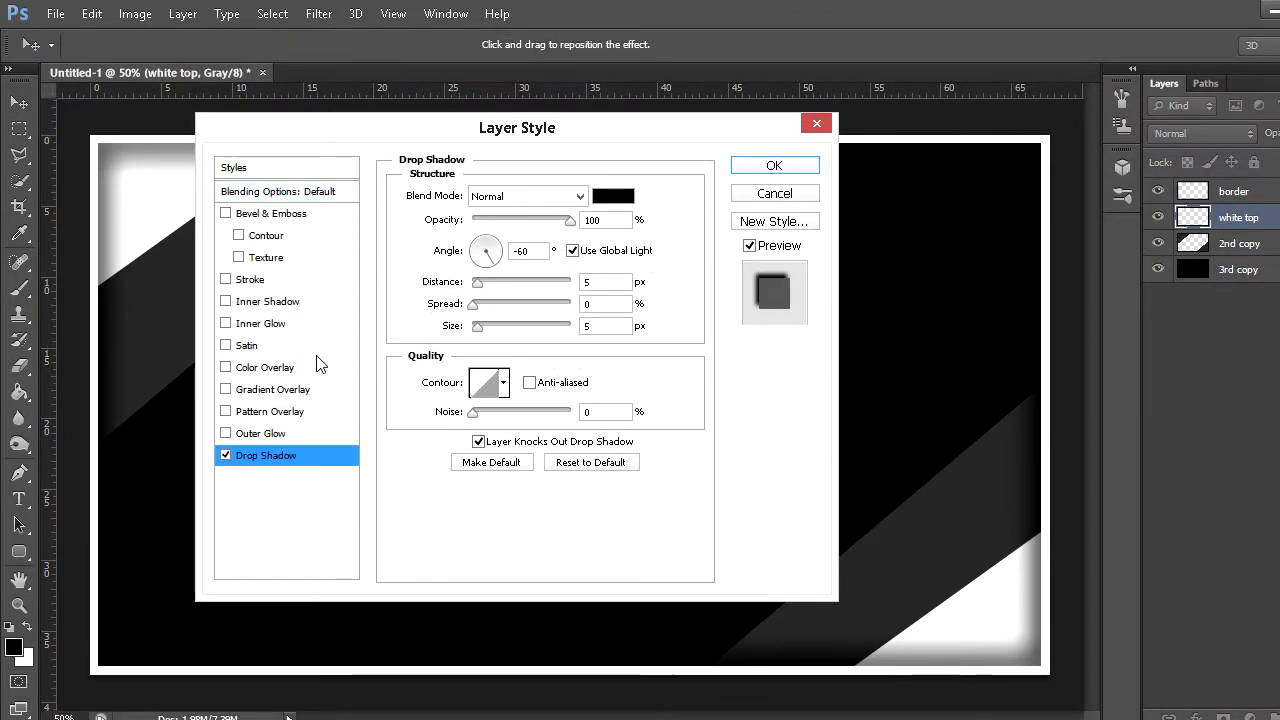
double_click(530, 251)
type("120")
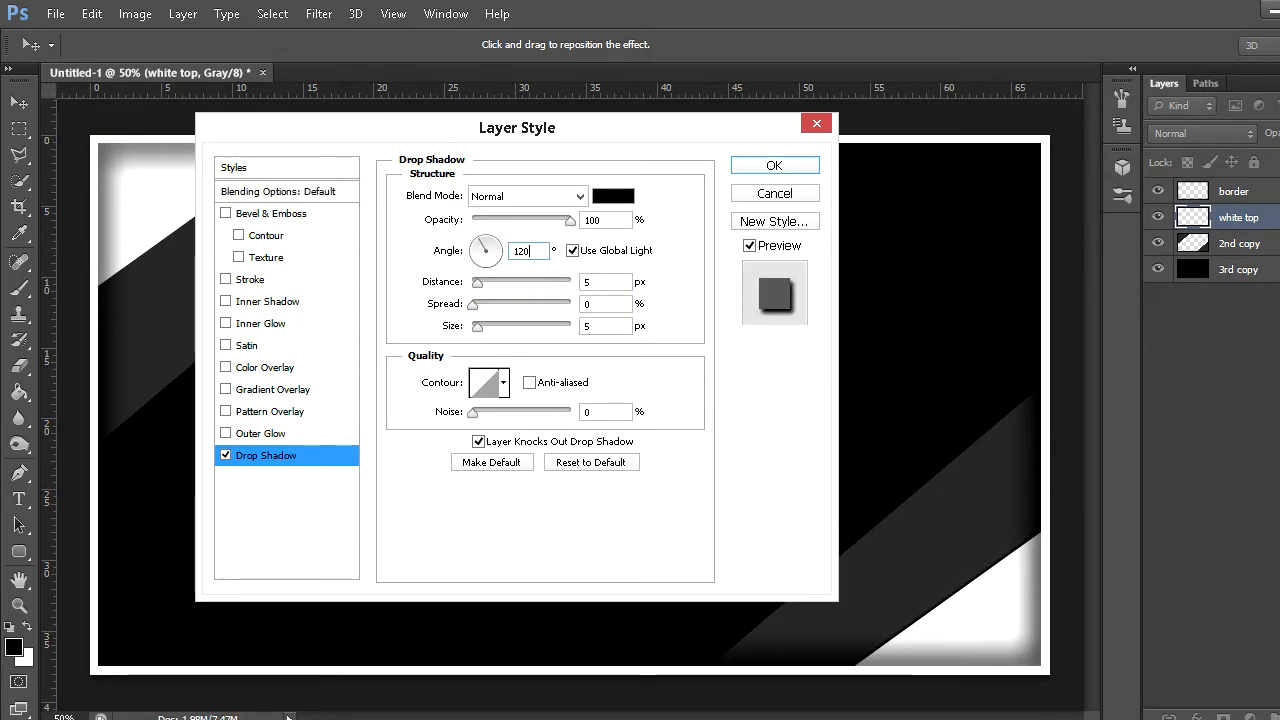
Set the white top layer's drop shadow distance to 25 px and size to 50 px, and apply it
left_click_drag(470, 127, 701, 164)
key("Tab")
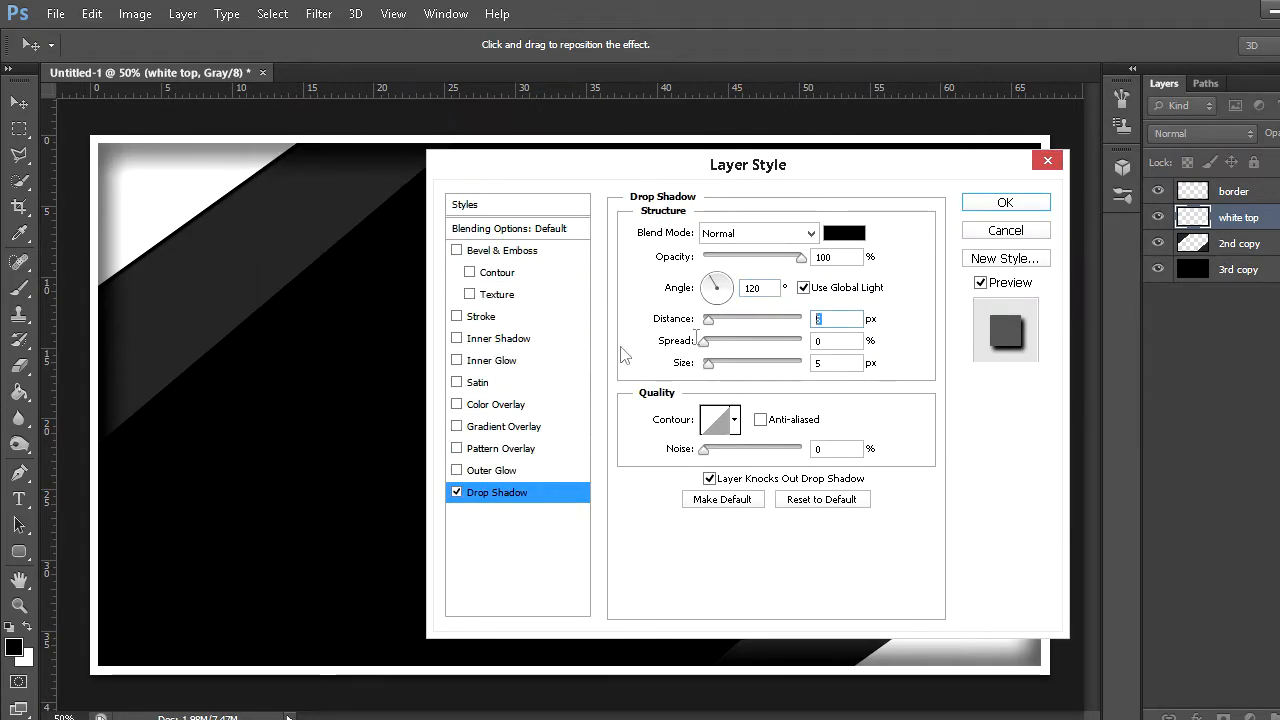
type("25")
key("Tab")
type("50")
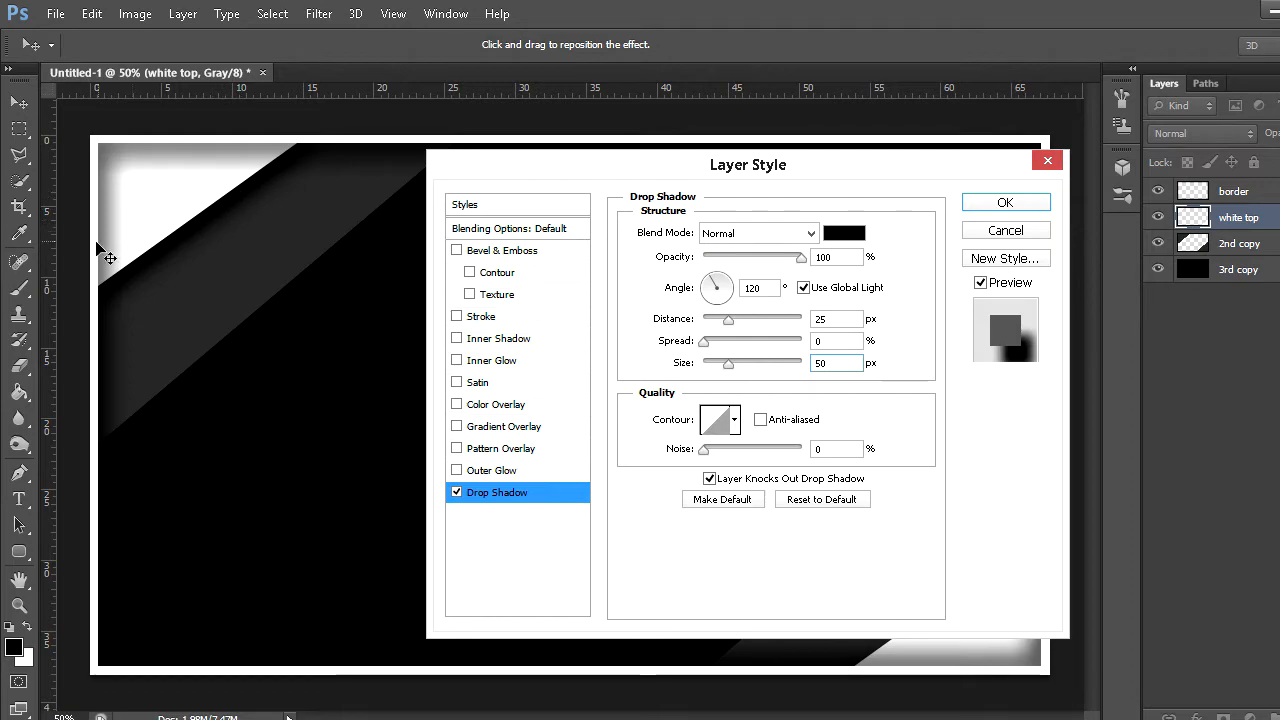
left_click(1005, 202)
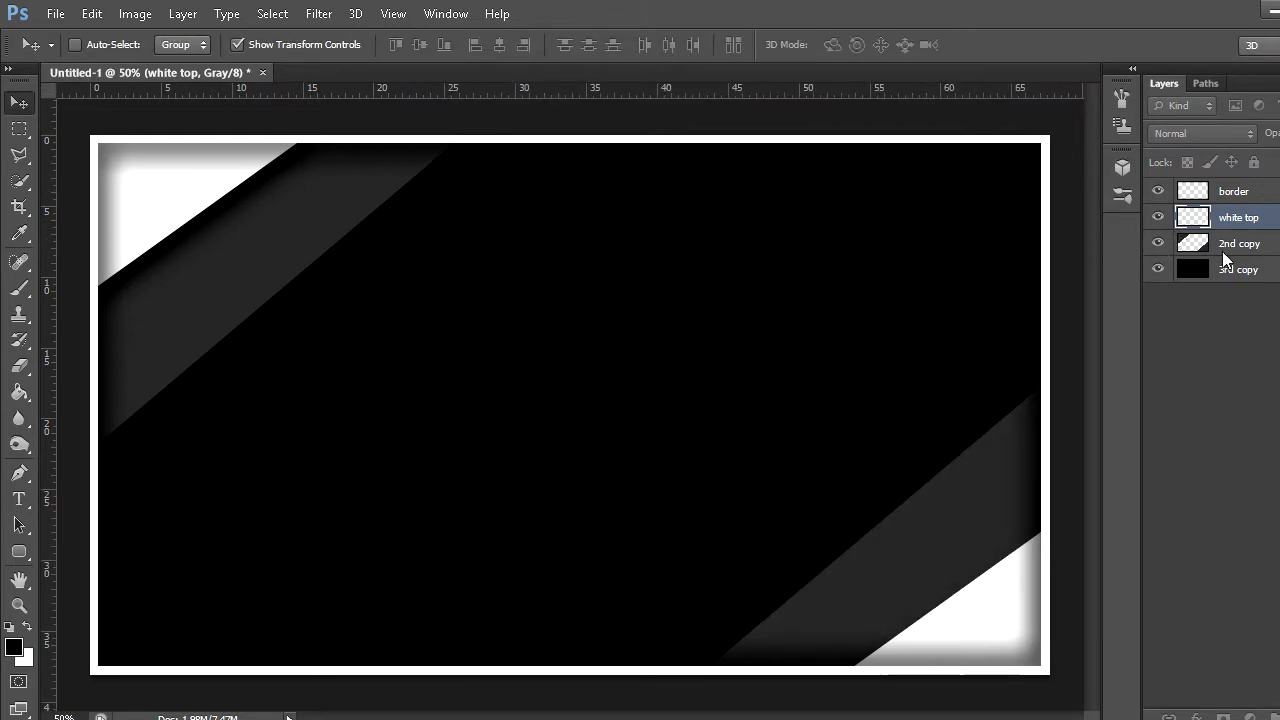
Toggle the white top layer's effects to compare the shadow, and rasterize its layer style
left_click(1201, 243)
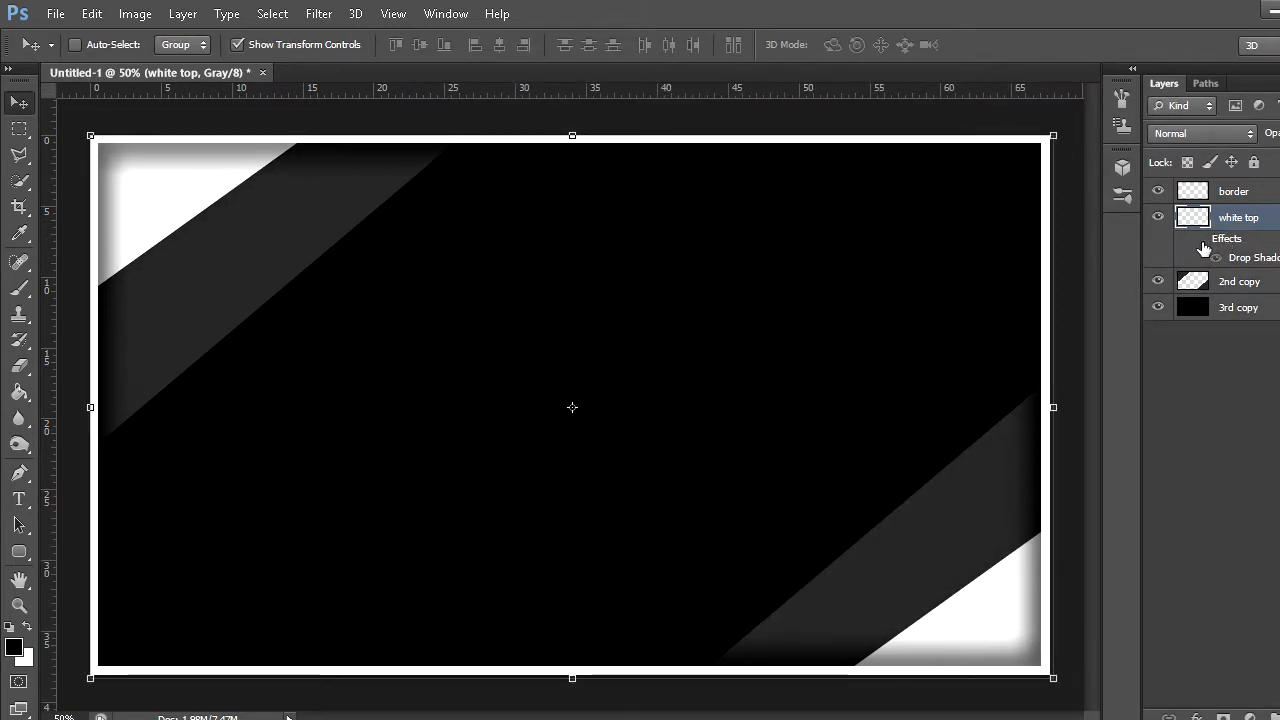
left_click(1201, 241)
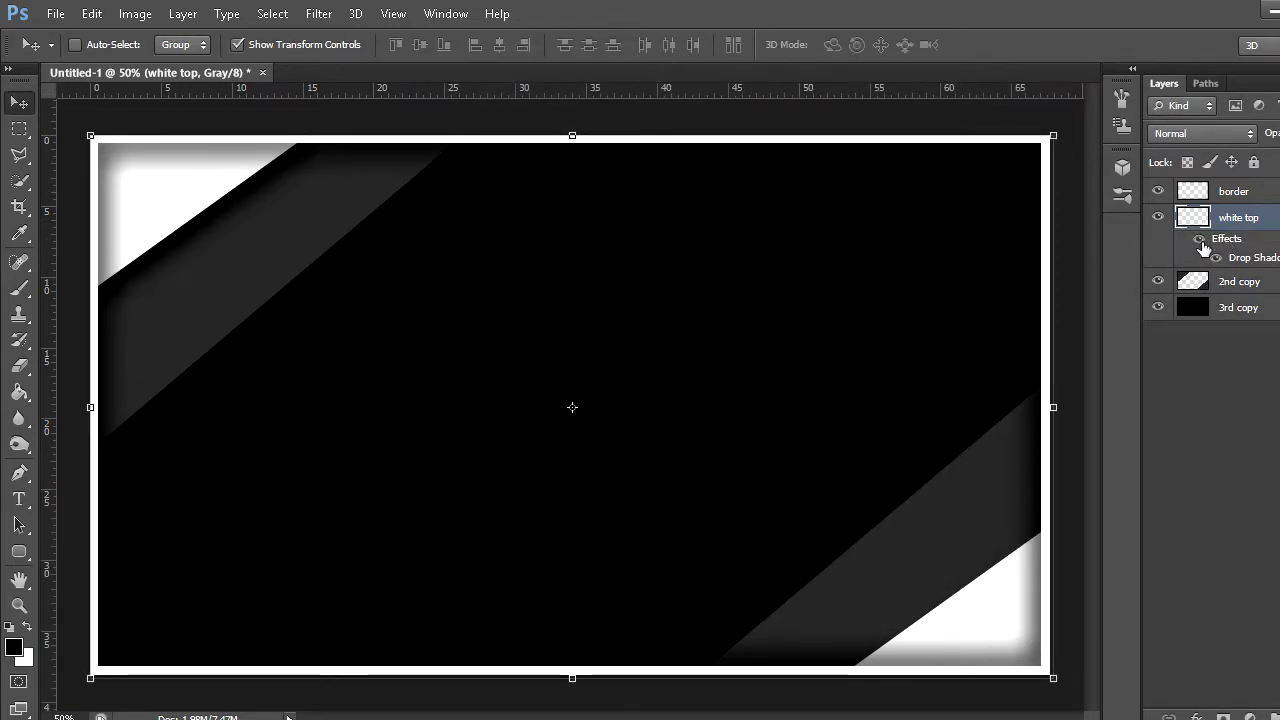
right_click(1259, 224)
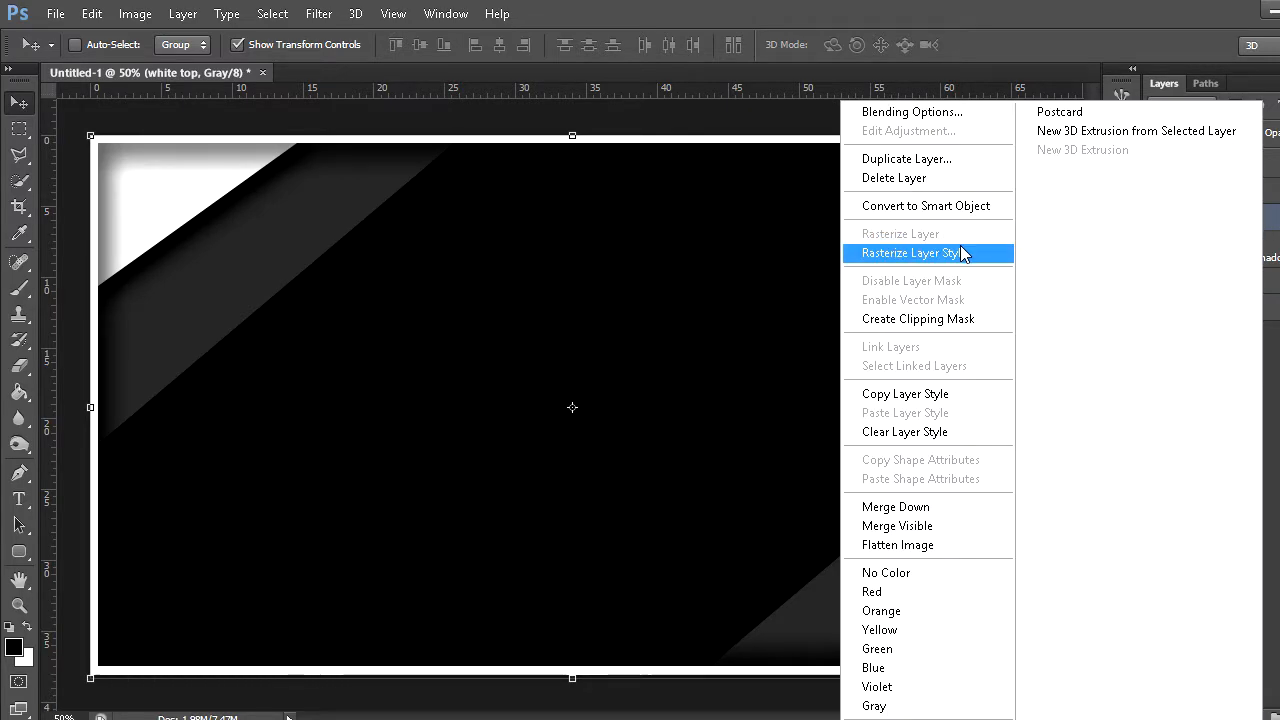
left_click(961, 248)
Add a drop shadow with a -60° angle to the white top layer
right_click(1249, 218)
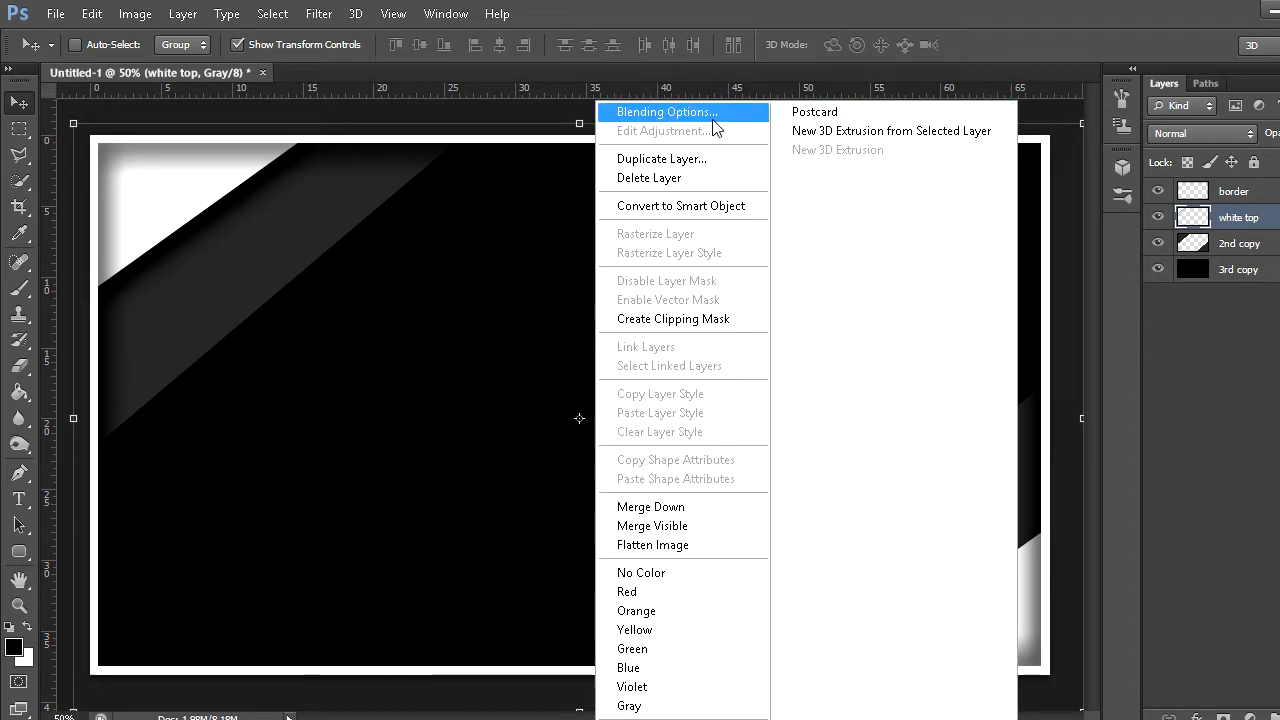
left_click(822, 390)
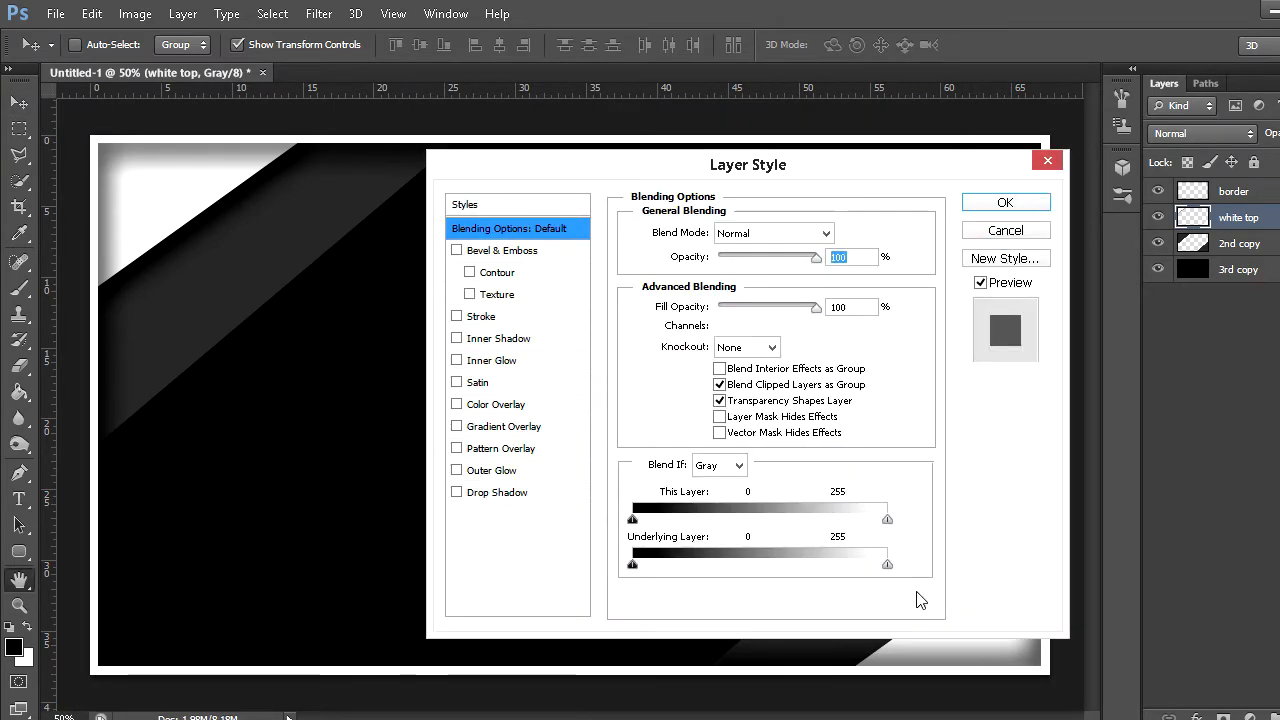
left_click_drag(757, 124, 545, 125)
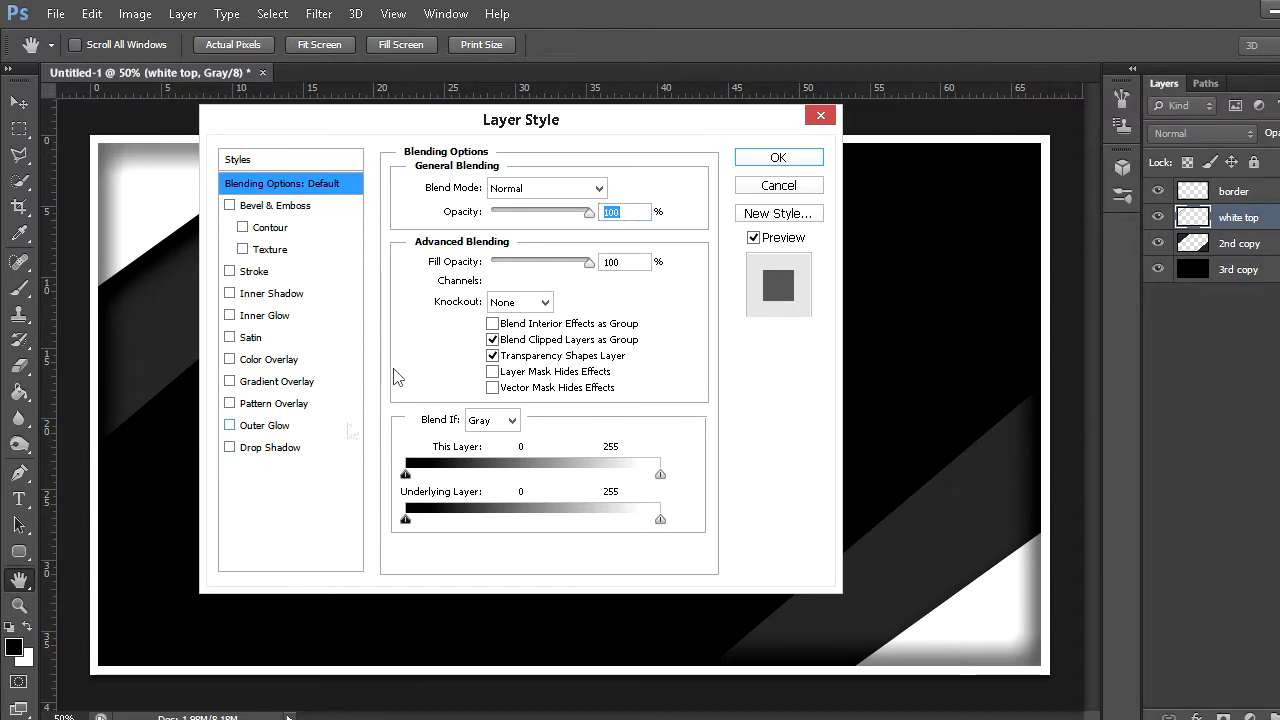
left_click(245, 448)
type("-60")
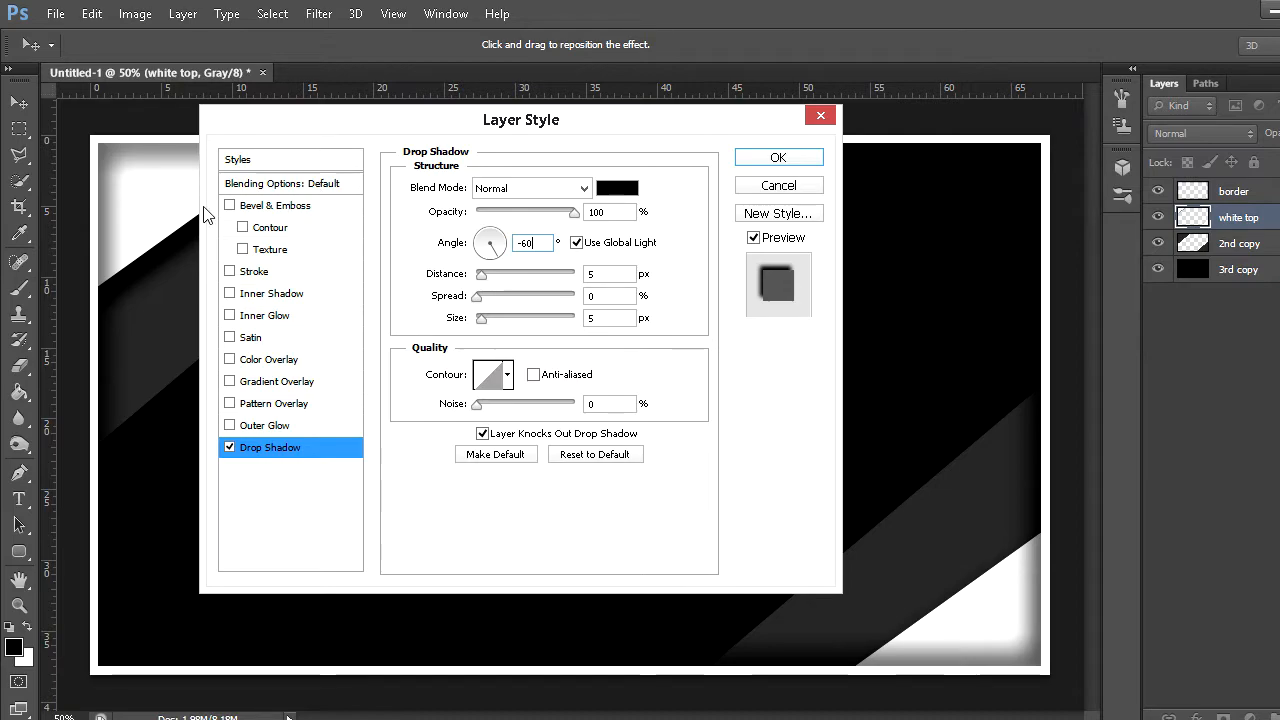
Set the white top layer's new drop shadow to a 25 px distance and 50 px size, and apply it
left_click(612, 275)
type("25")
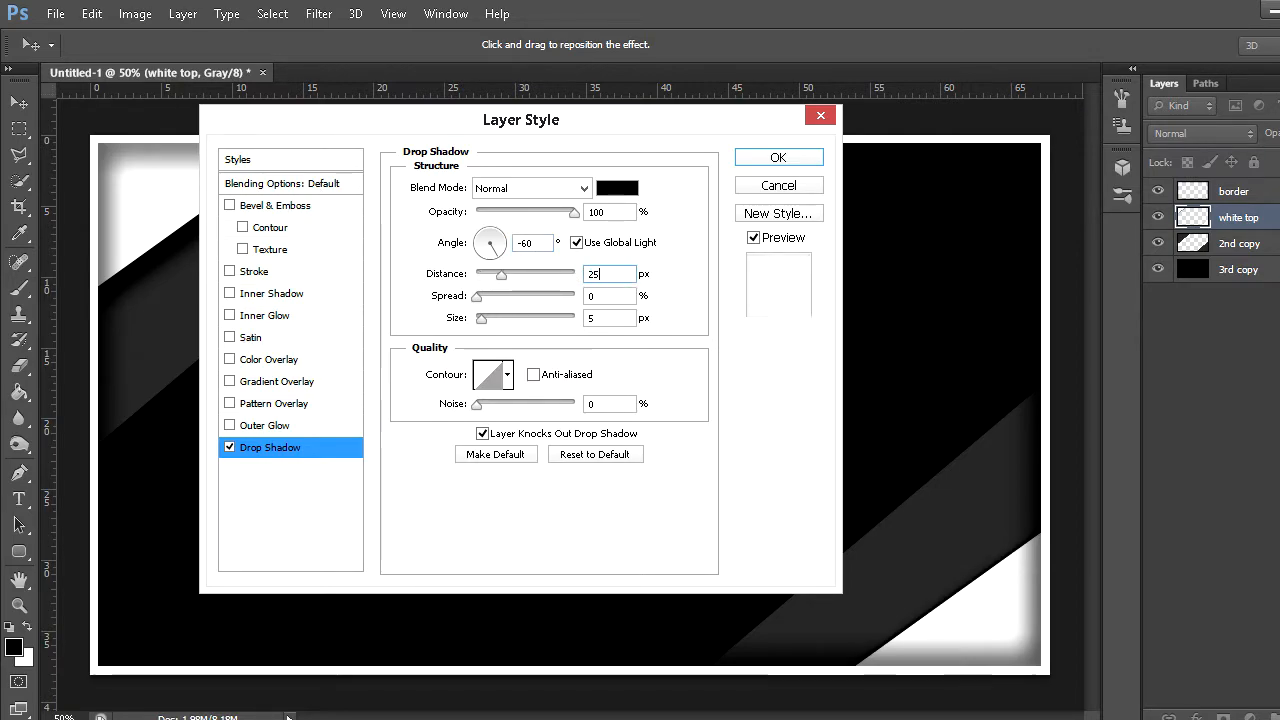
left_click(581, 320)
type("50")
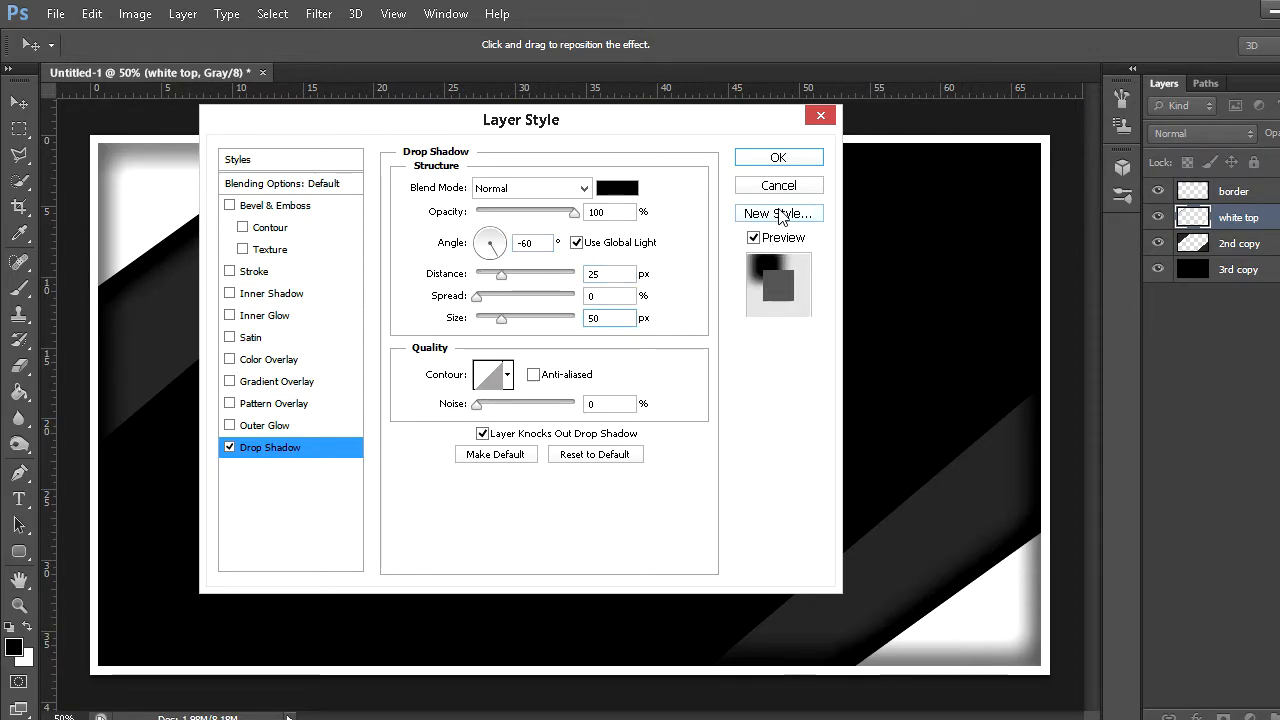
left_click(772, 157)
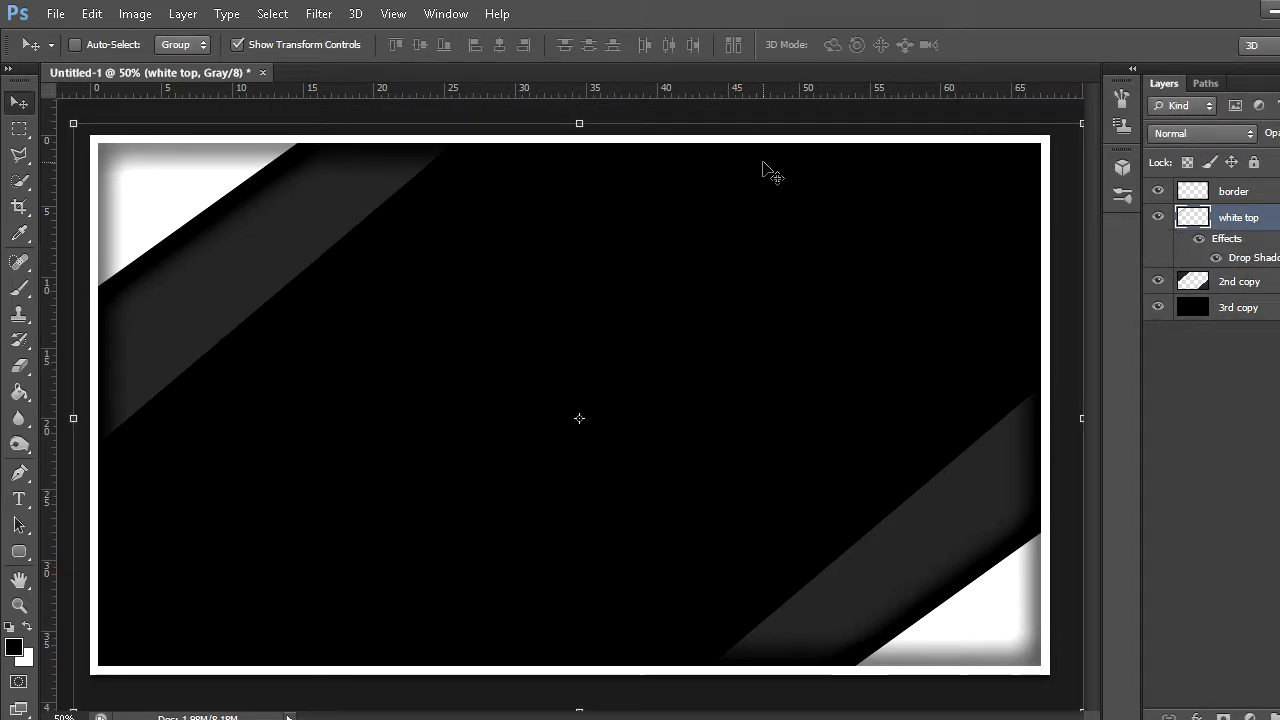
Apply a #111111 color overlay to the 3rd copy layer and rasterize its layer style
right_click(1257, 309)
left_click(936, 115)
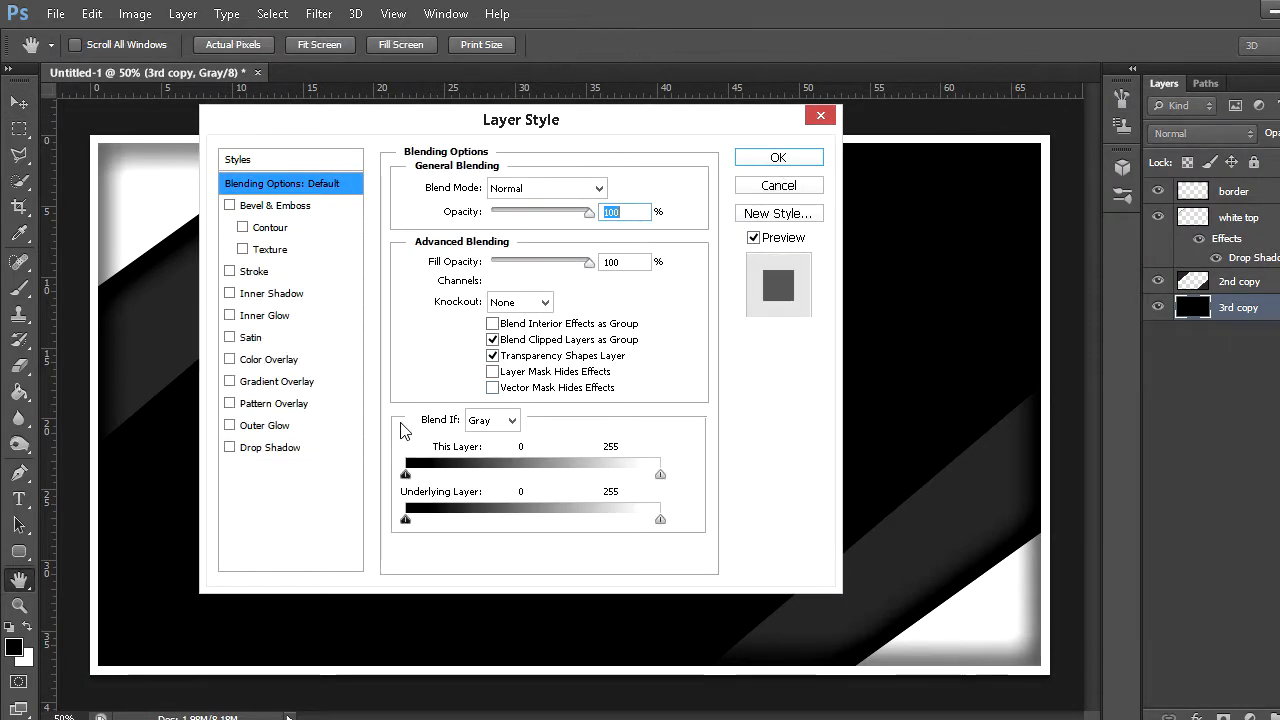
left_click(266, 360)
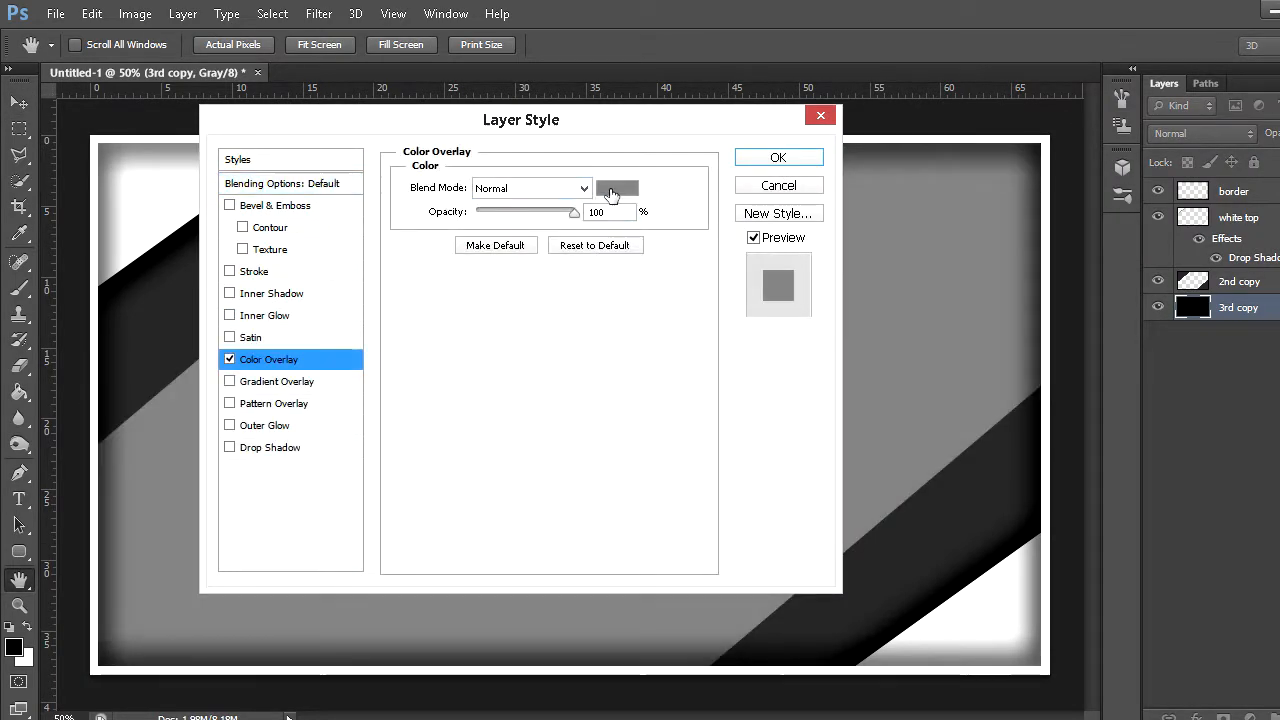
left_click(617, 188)
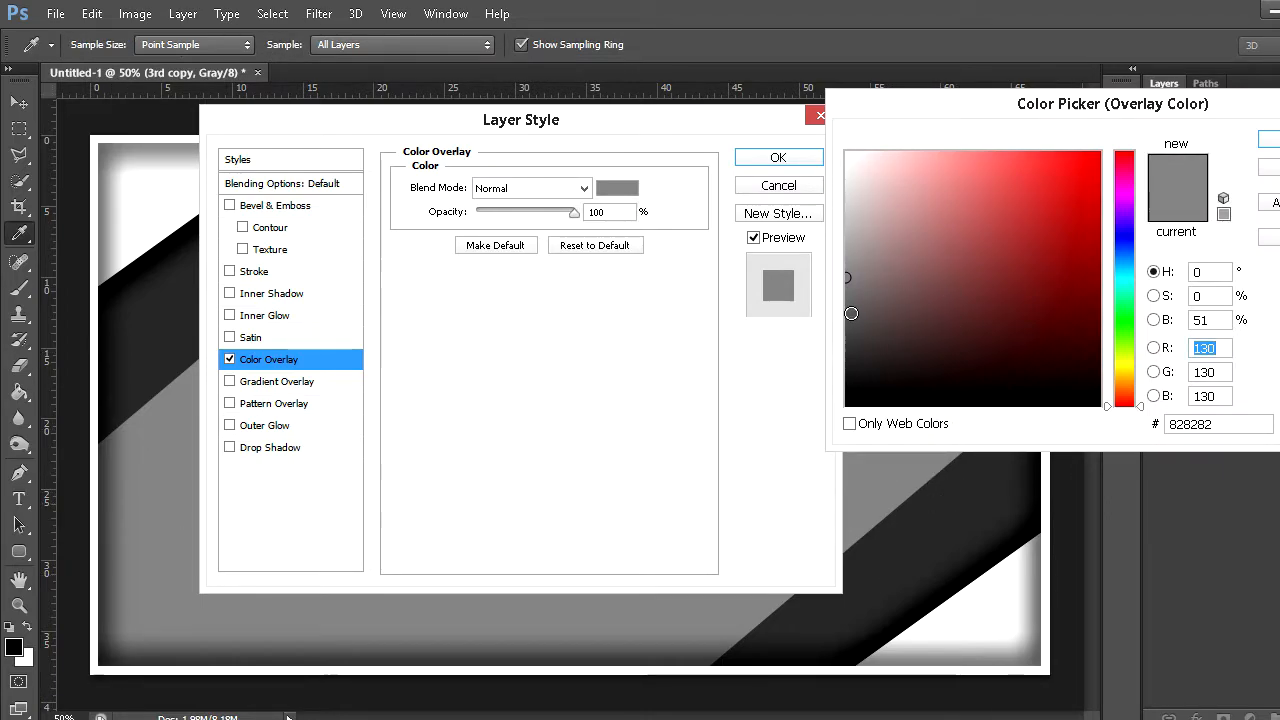
left_click(847, 405)
left_click(847, 391)
left_click(844, 386)
left_click_drag(844, 387, 840, 395)
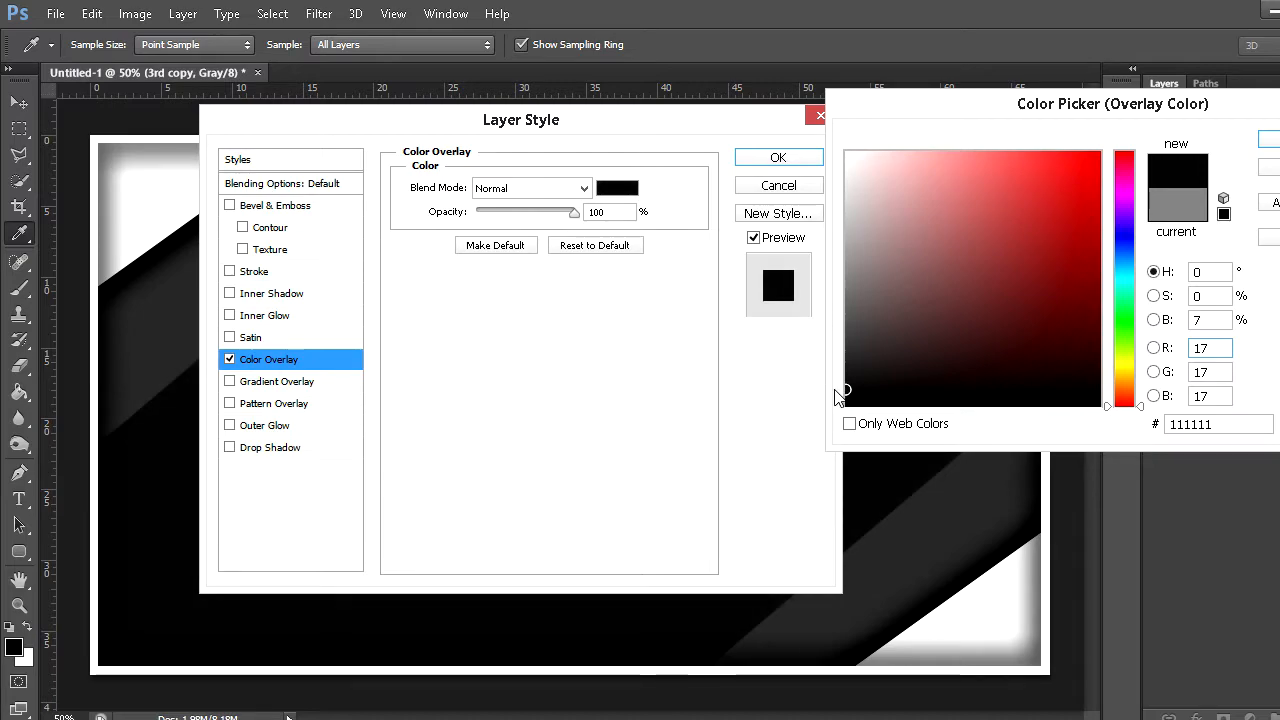
left_click(1270, 140)
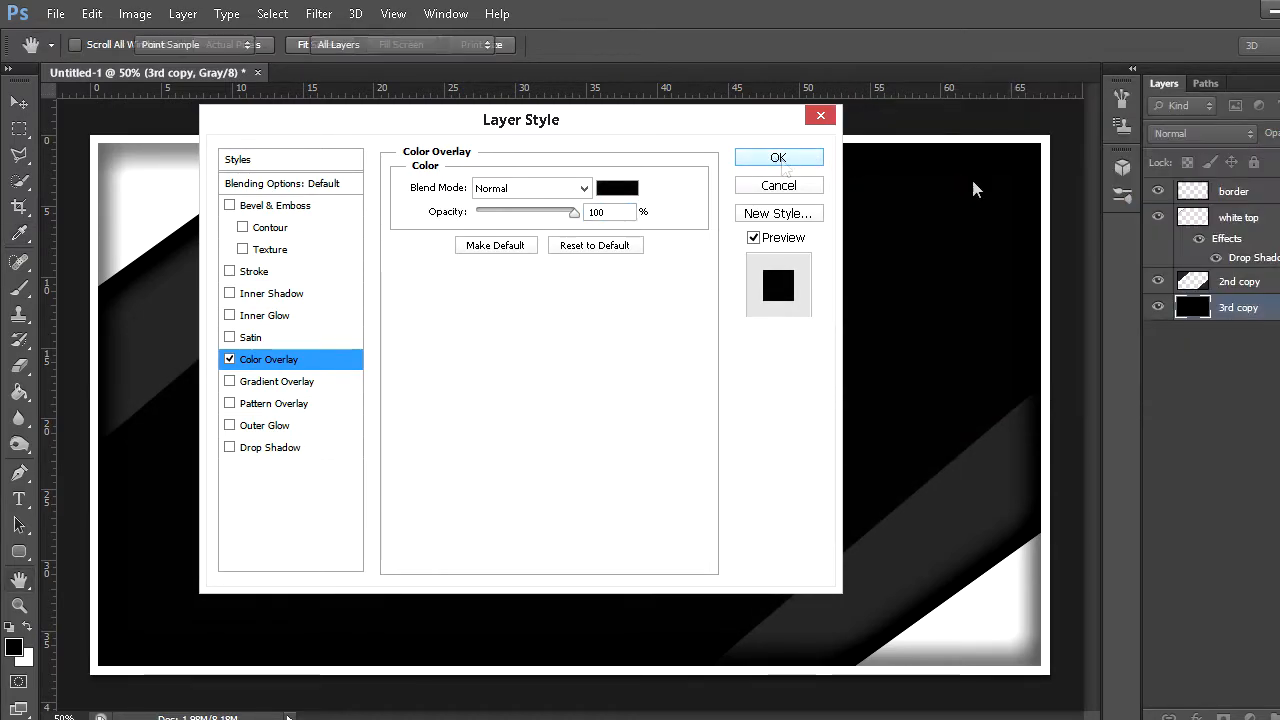
key("Return")
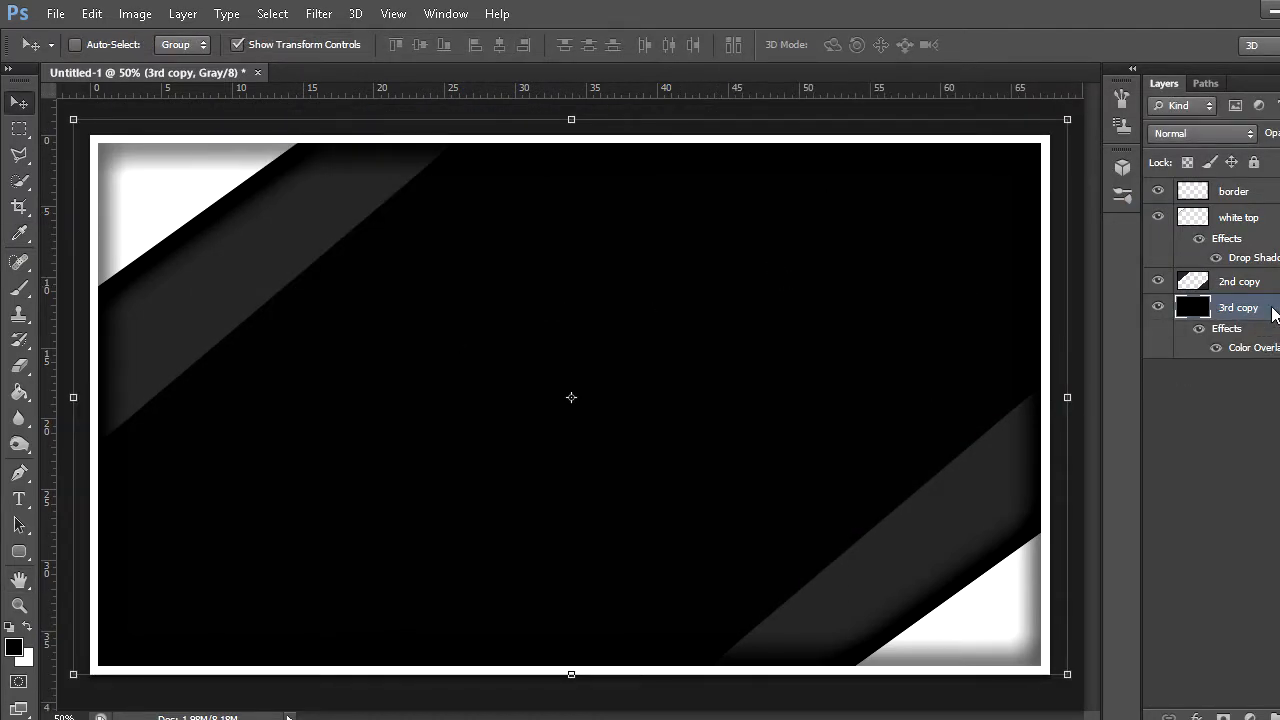
right_click(1274, 313)
left_click(1006, 254)
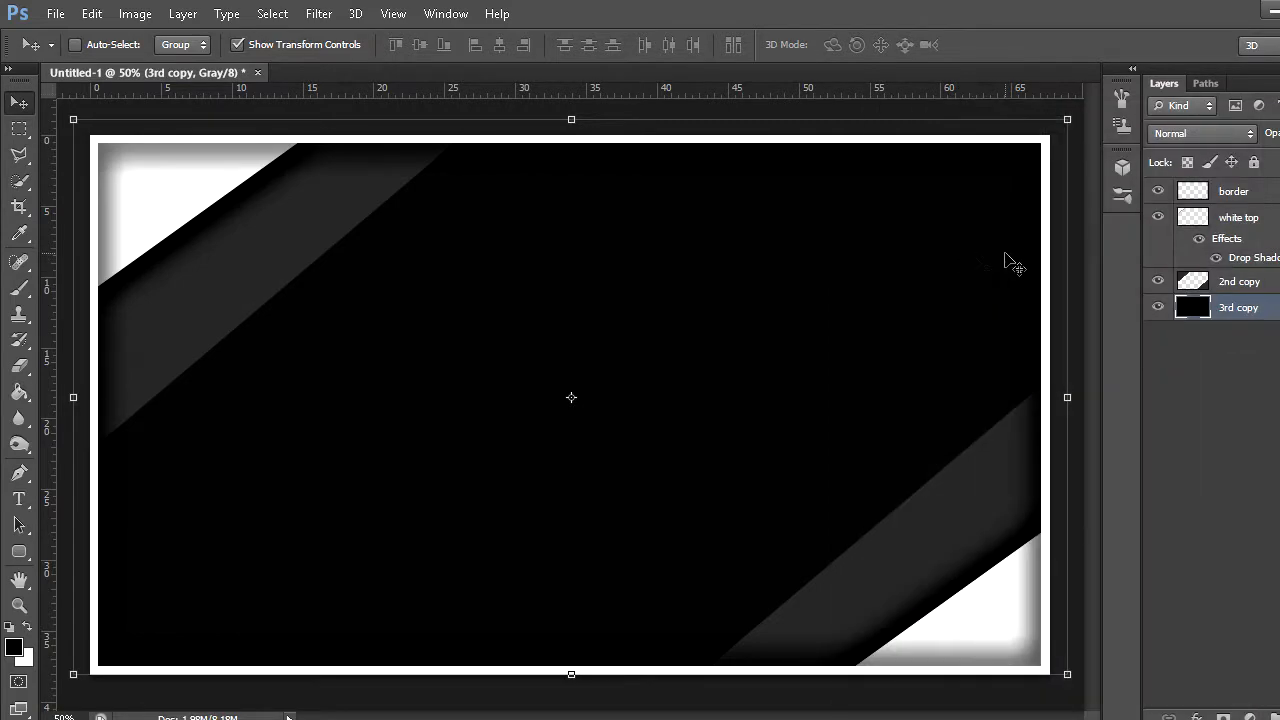
right_click(1272, 281)
left_click(941, 110)
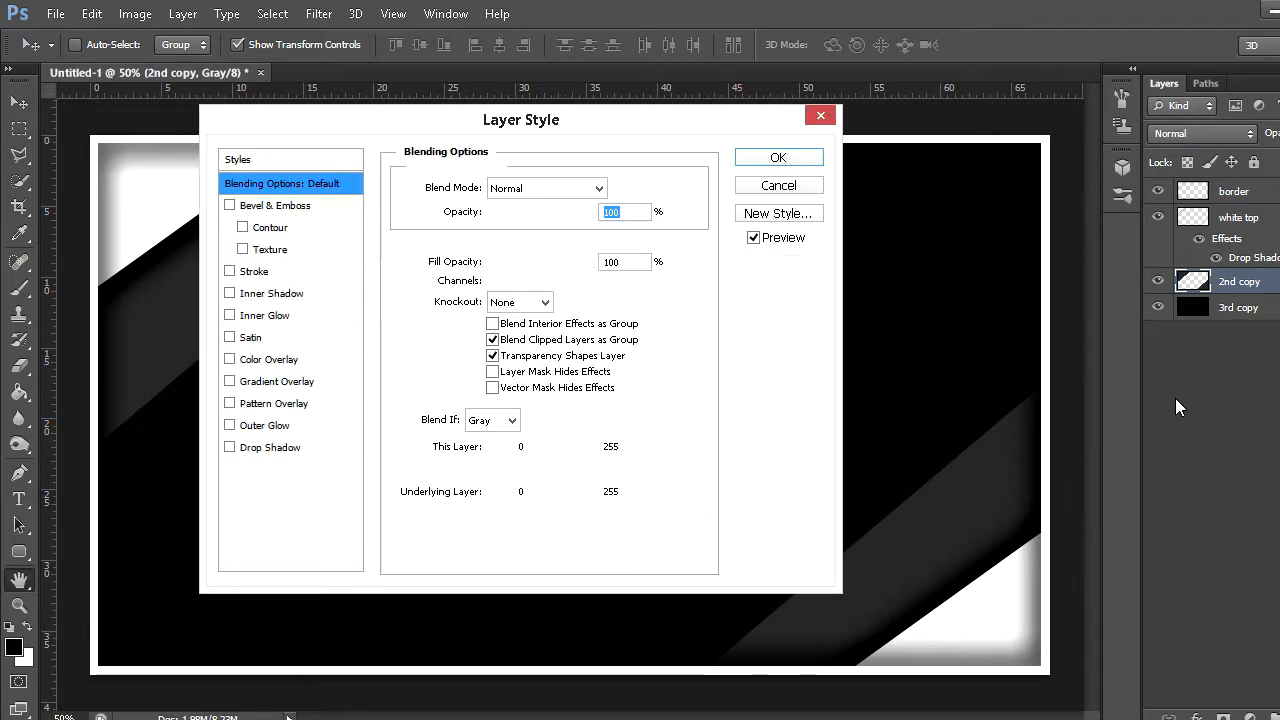
left_click(230, 448)
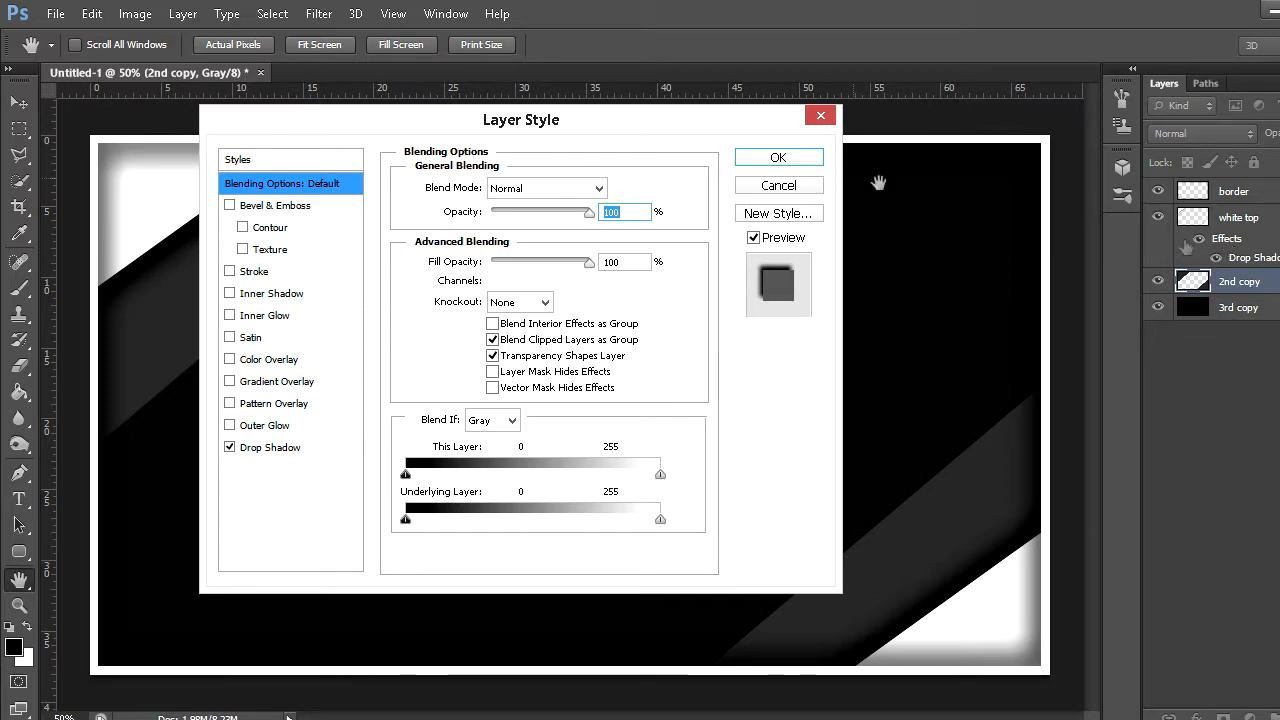
left_click(806, 185)
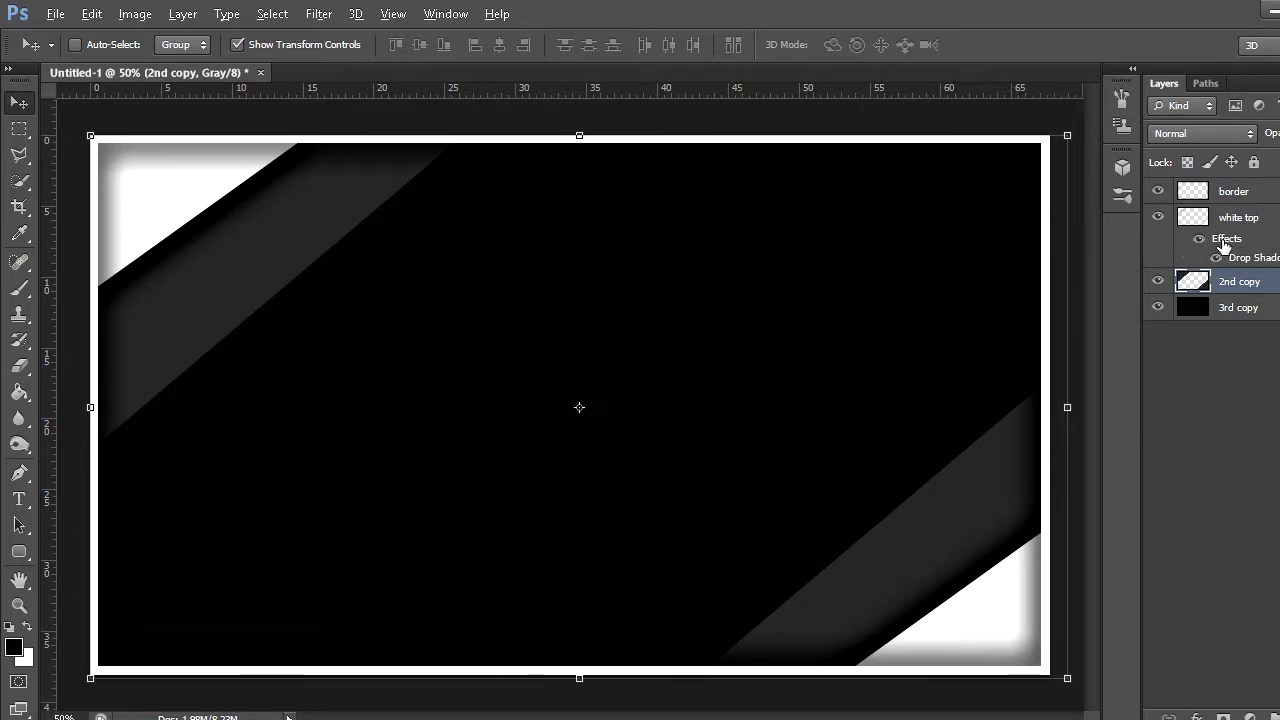
Copy the white top layer's effects onto the 2nd copy layer, and rasterize the 2nd copy layer's style
left_click_drag(1224, 240, 1256, 289)
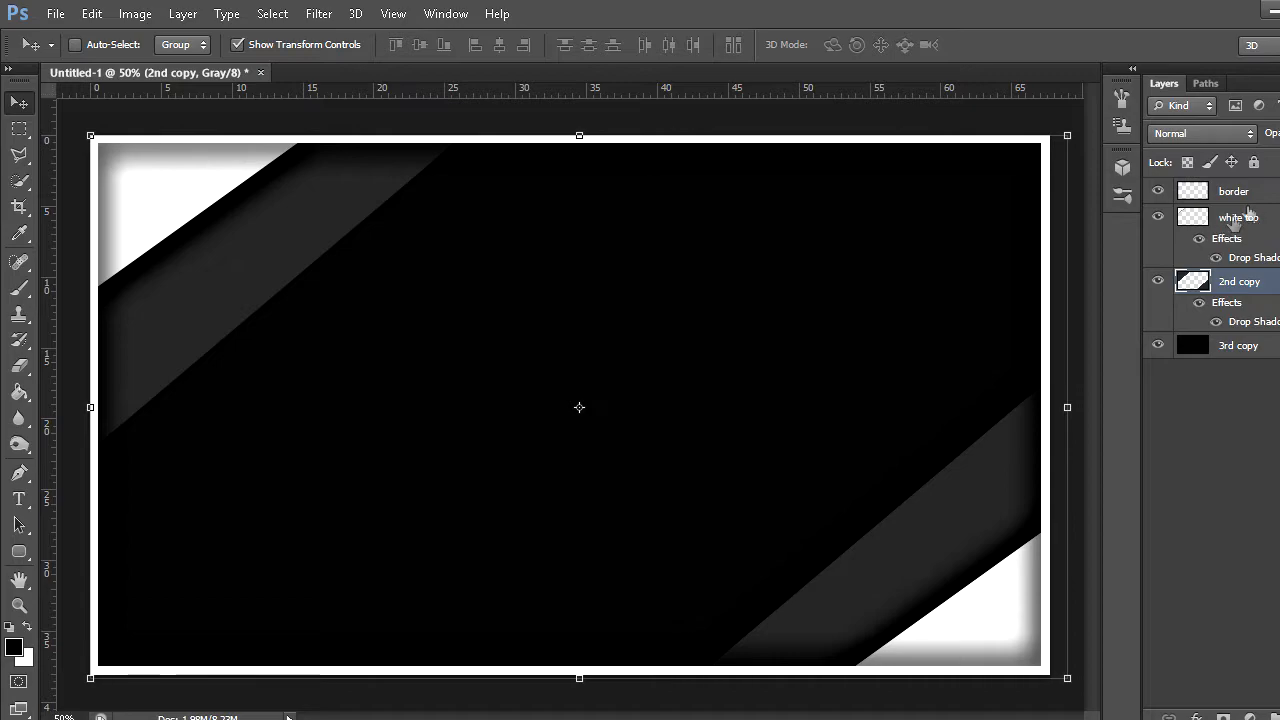
right_click(1255, 288)
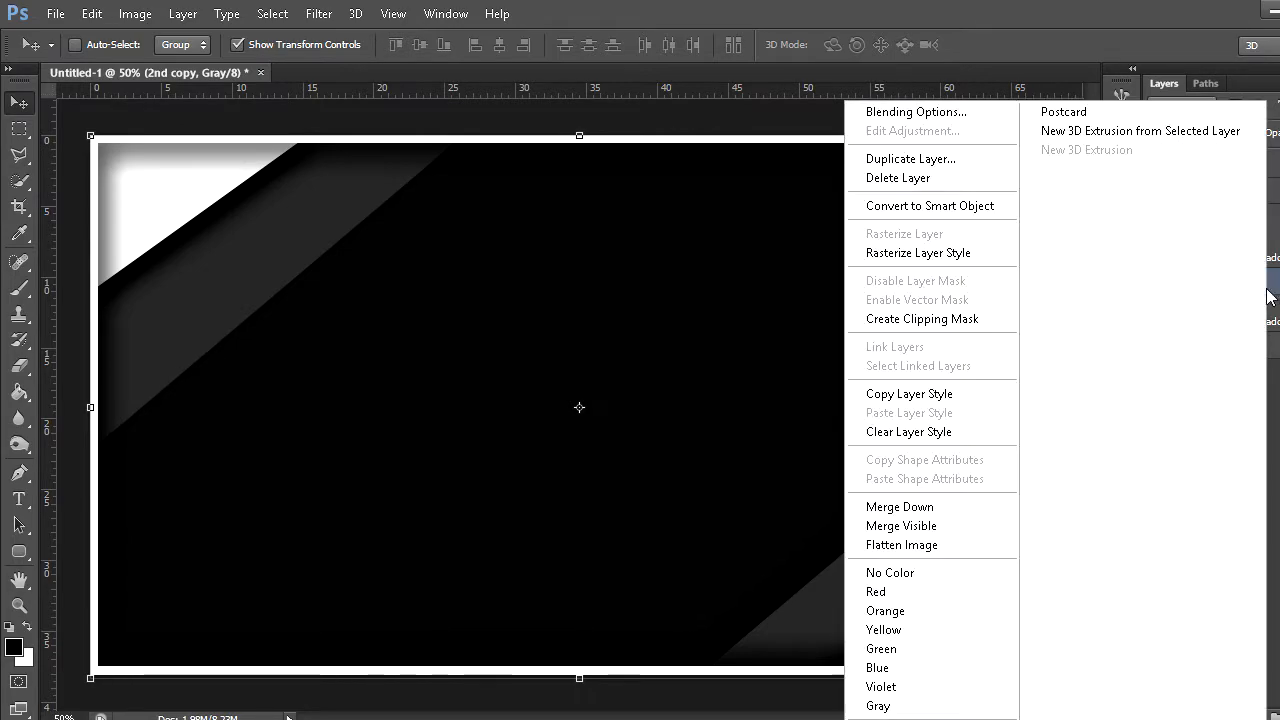
left_click(1268, 480)
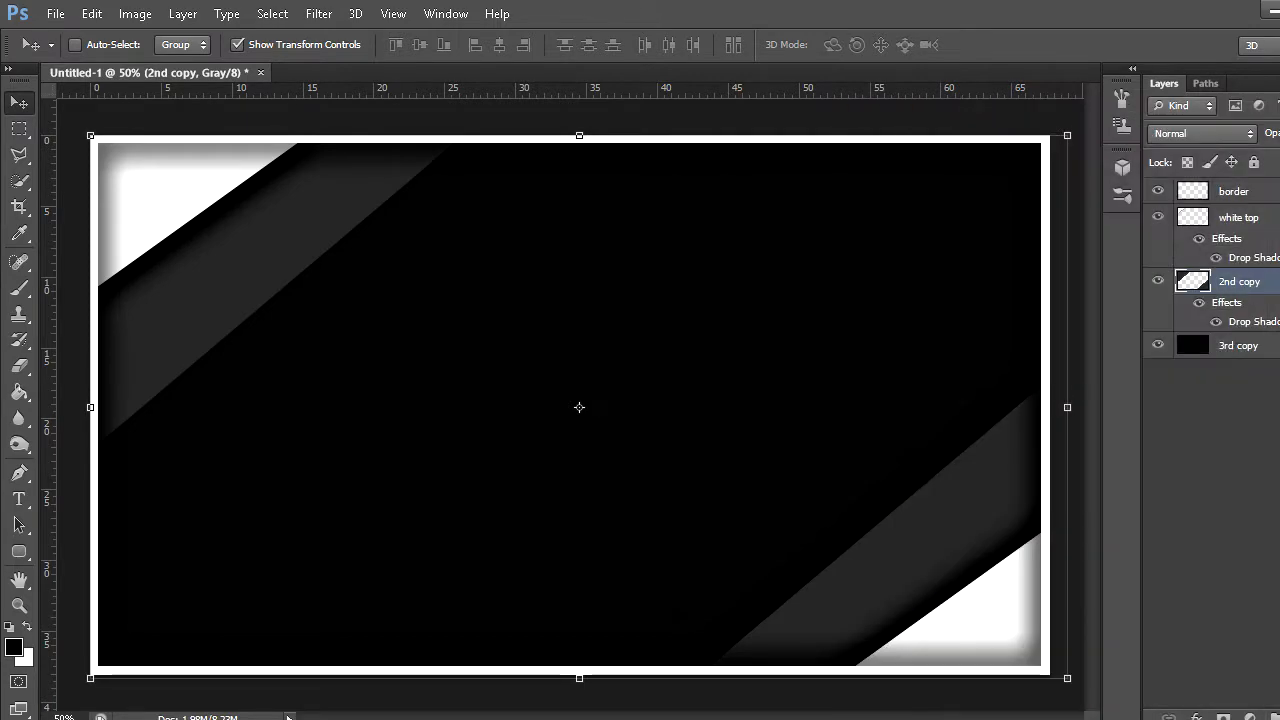
right_click(1252, 286)
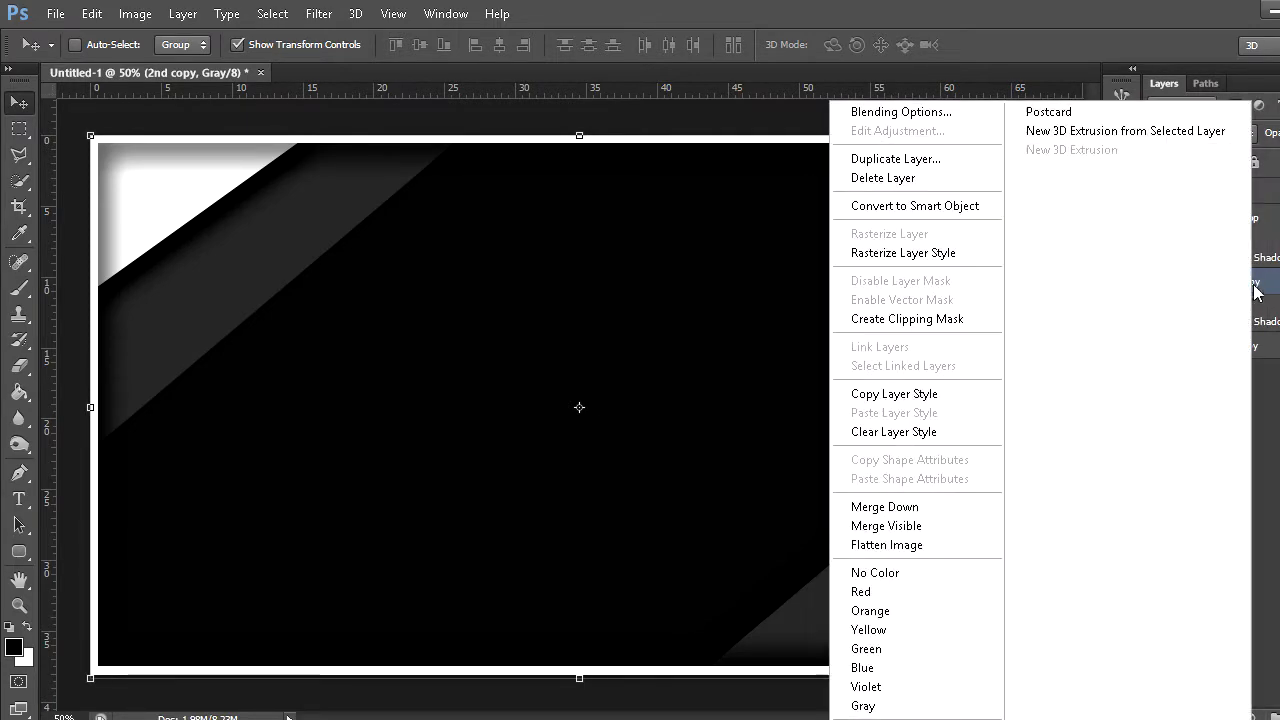
left_click(945, 254)
Add another drop shadow to the 2nd copy layer and set its angle to 120°
right_click(1253, 275)
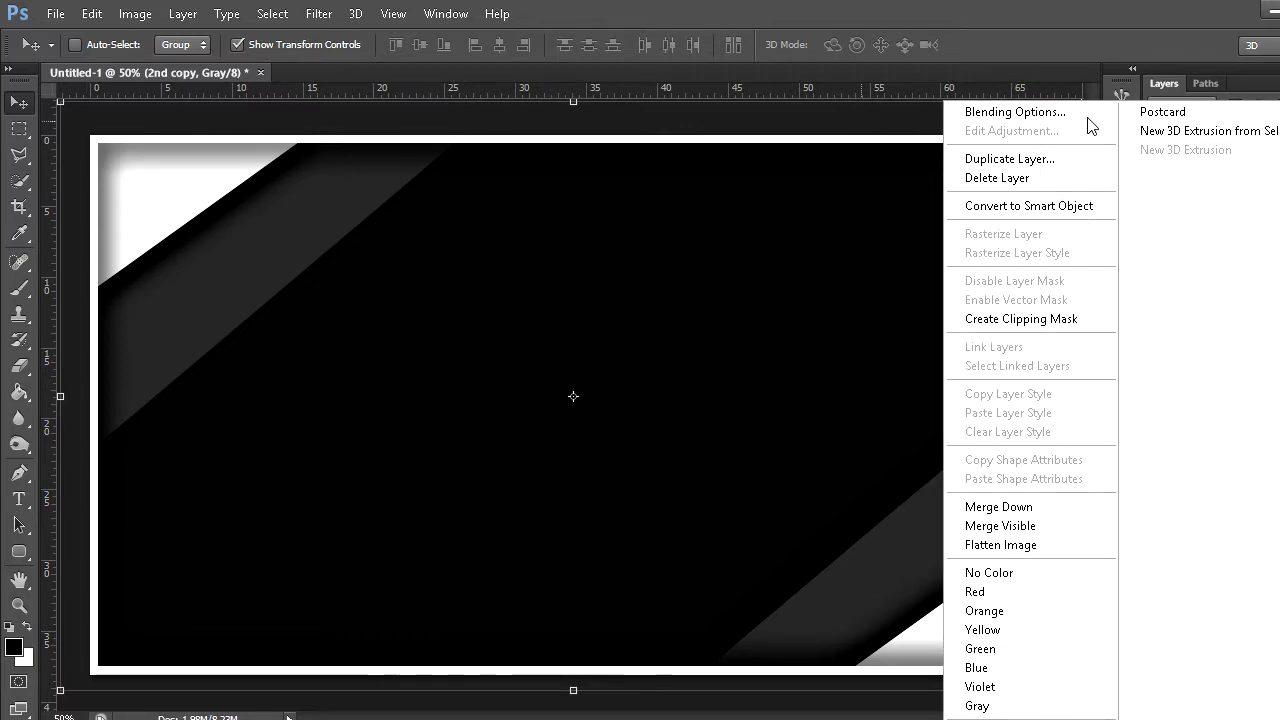
key("Escape")
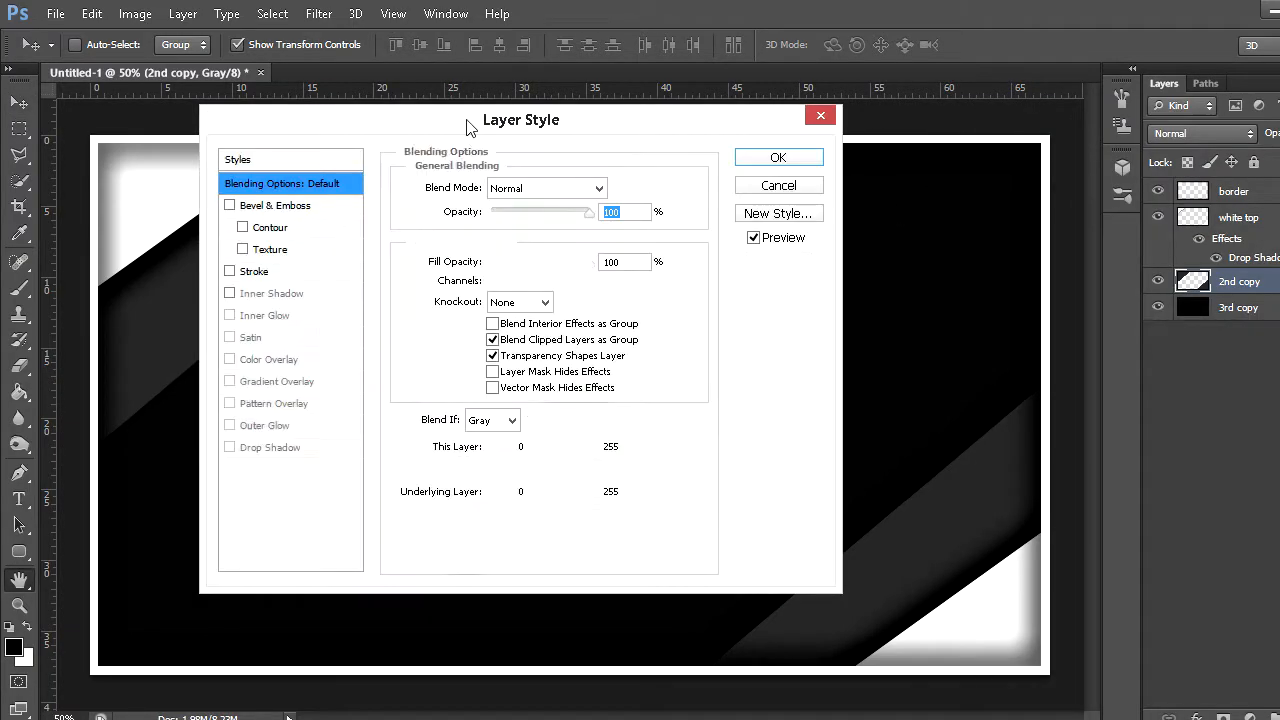
left_click_drag(467, 121, 703, 137)
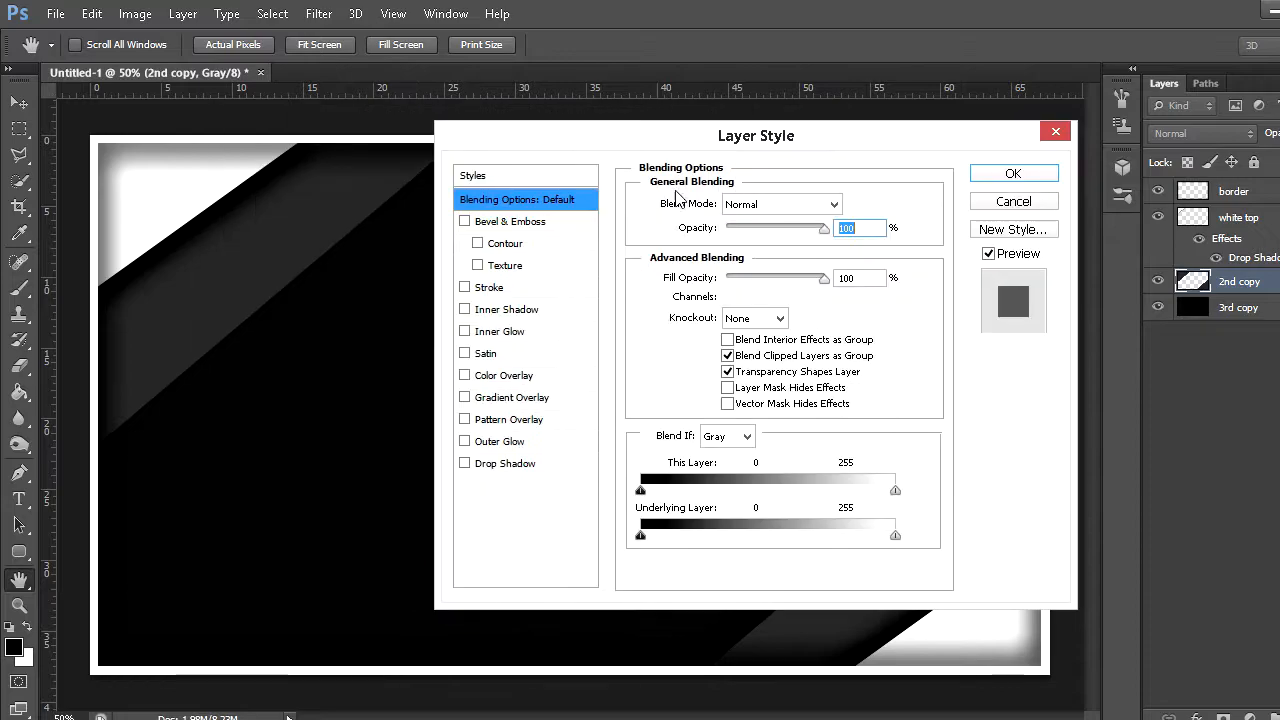
left_click(488, 466)
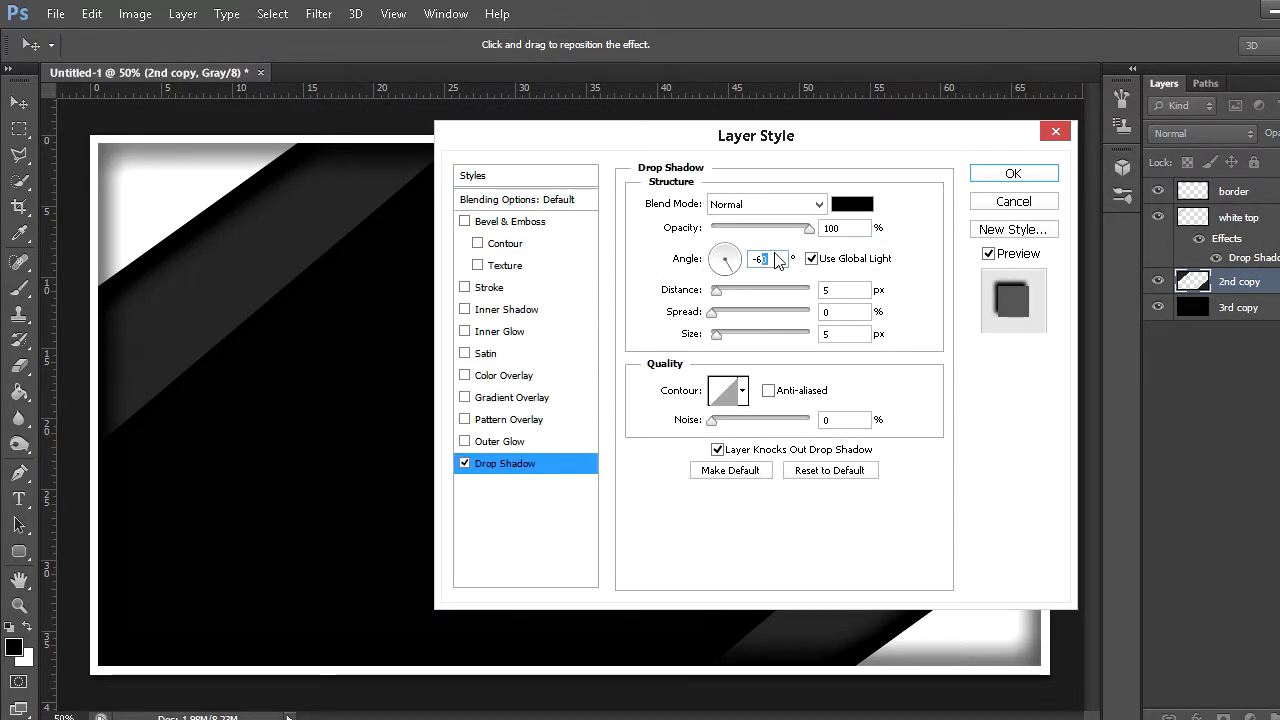
type("120")
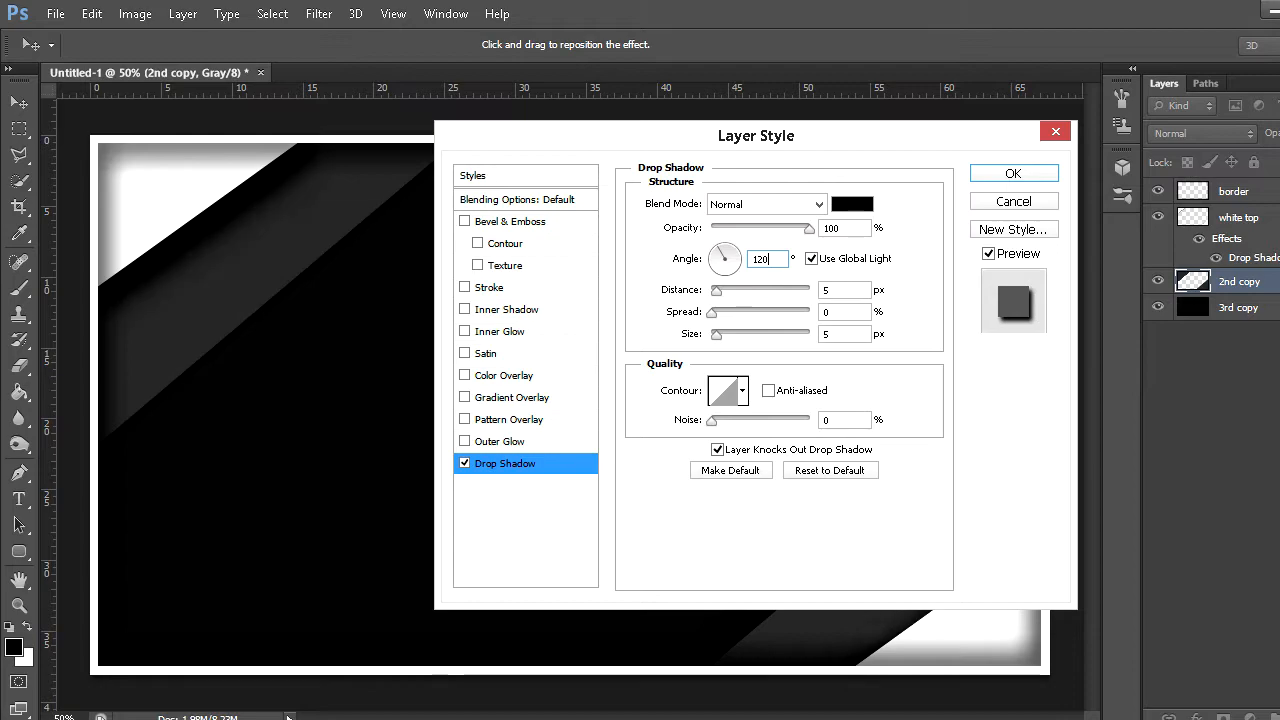
Set the 2nd copy layer's drop shadow distance to 25 px and size to 50 px, and apply it
double_click(850, 290)
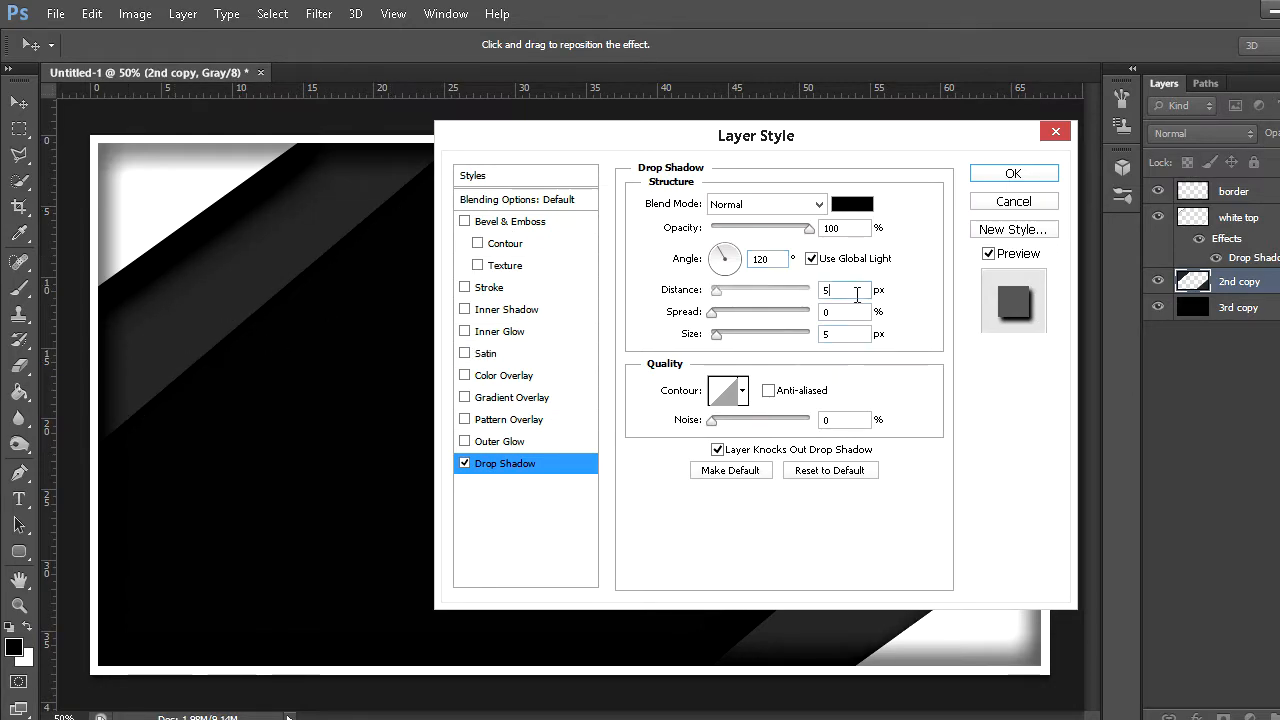
type("25")
double_click(832, 334)
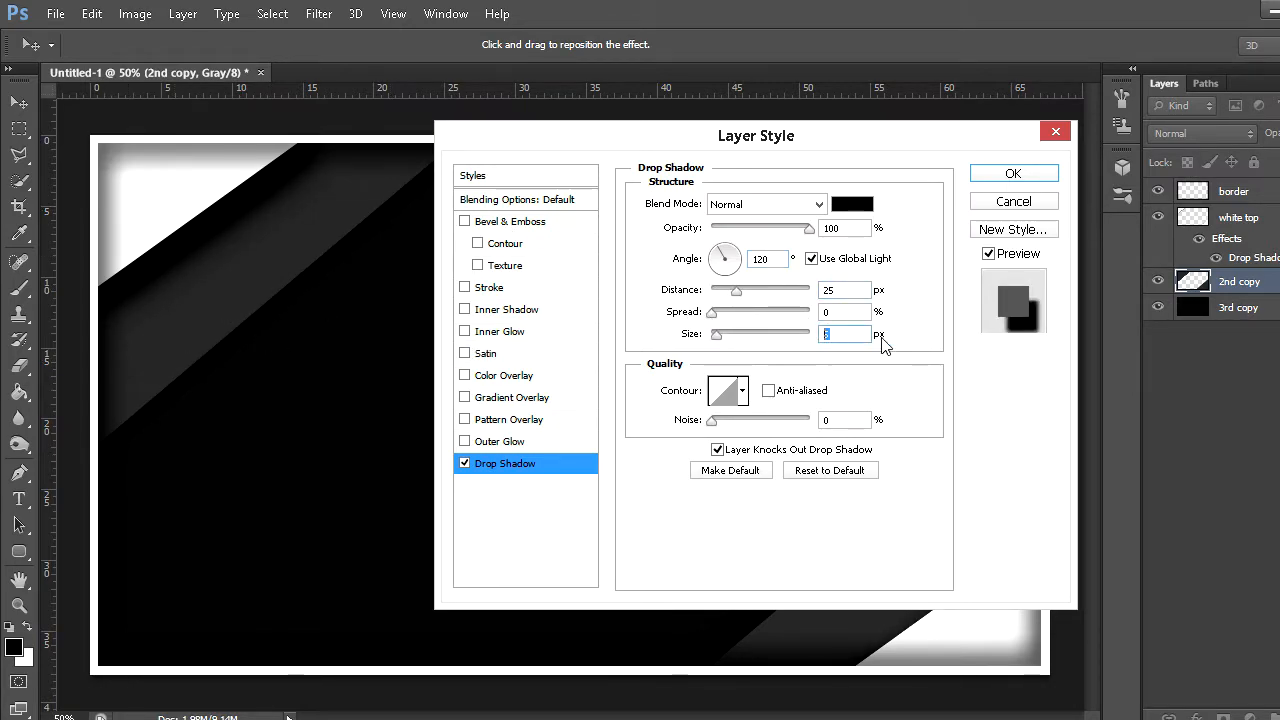
type("50")
left_click(1028, 176)
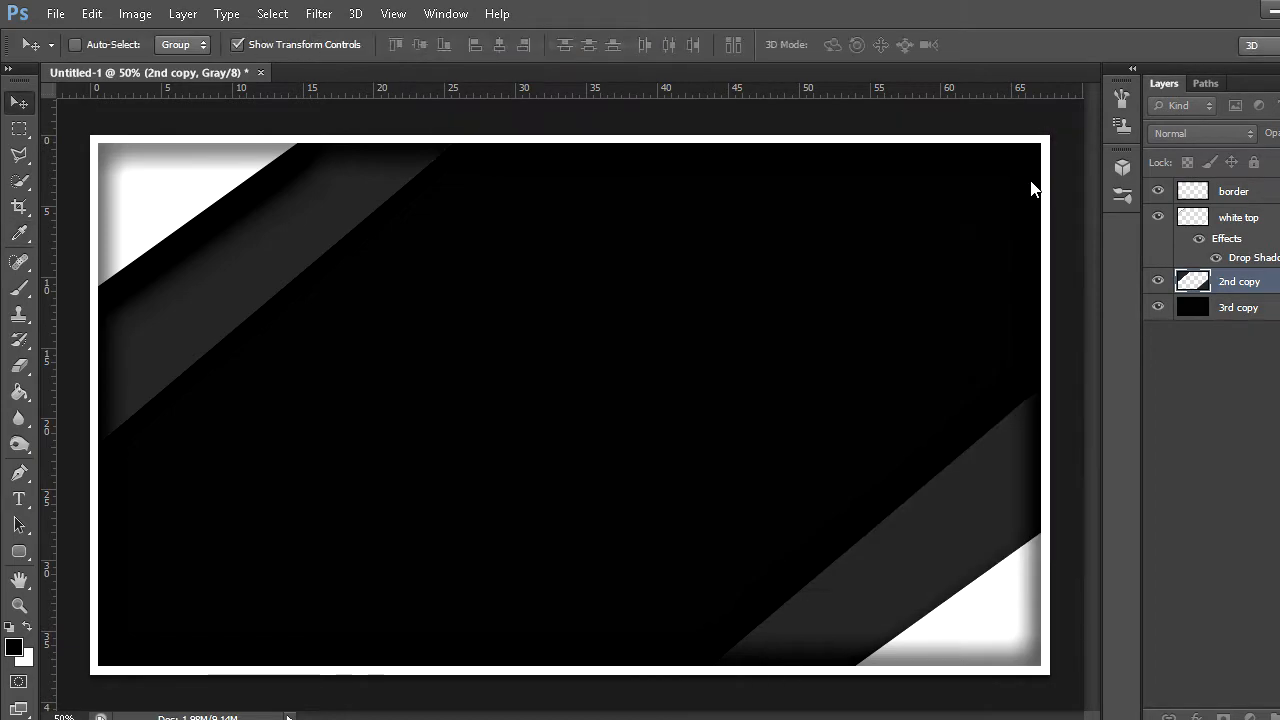
left_click_drag(1213, 243, 1258, 287)
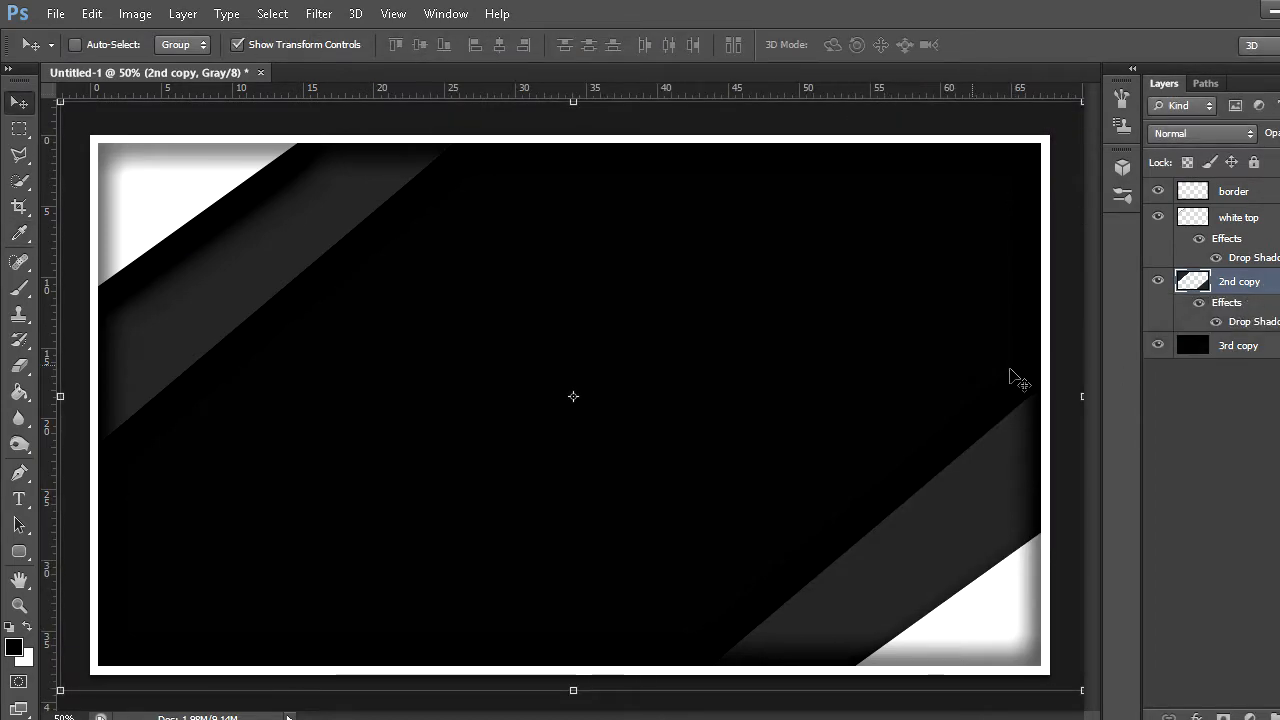
Rasterize the 2nd copy layer's style with its 120° drop shadow
right_click(1238, 281)
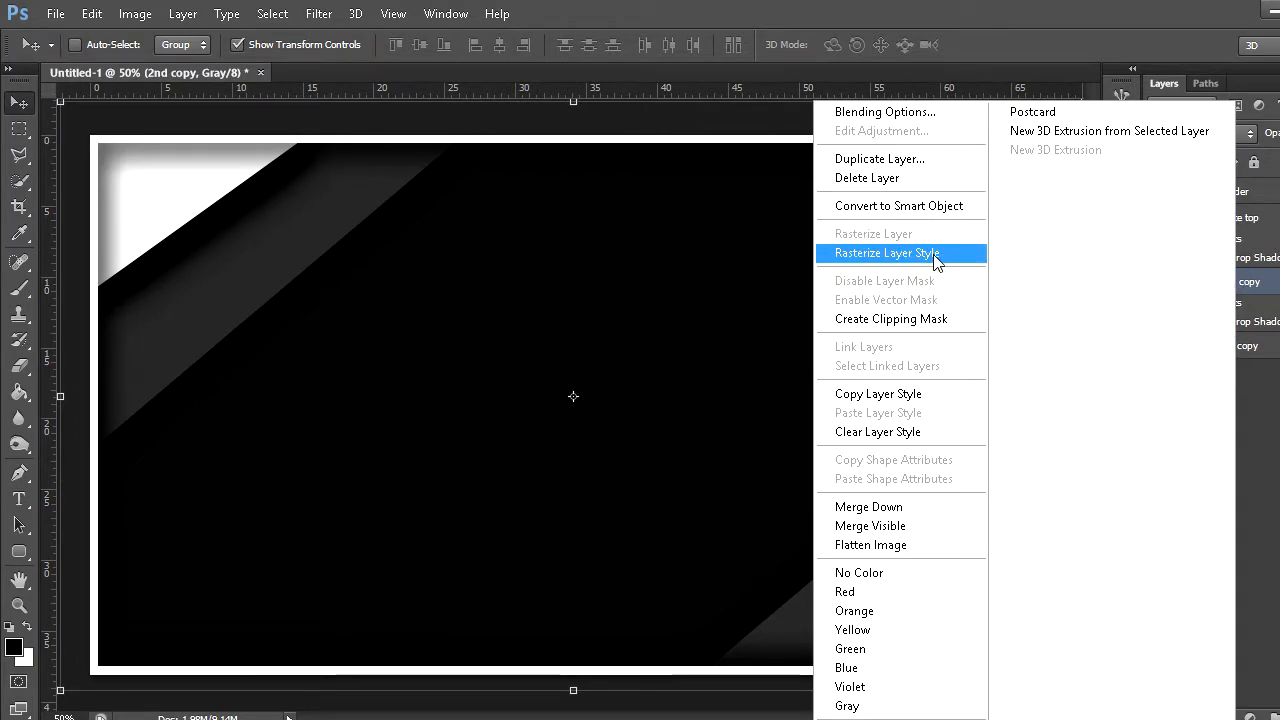
left_click(1239, 278)
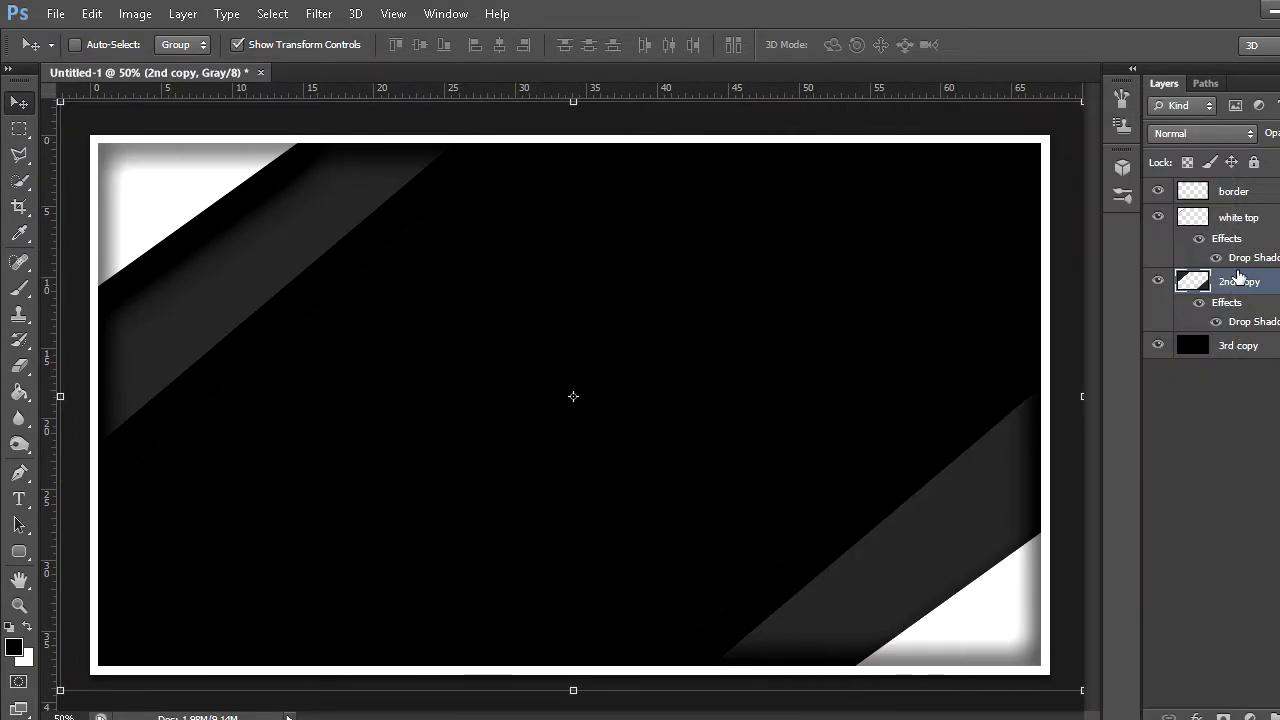
right_click(1238, 217)
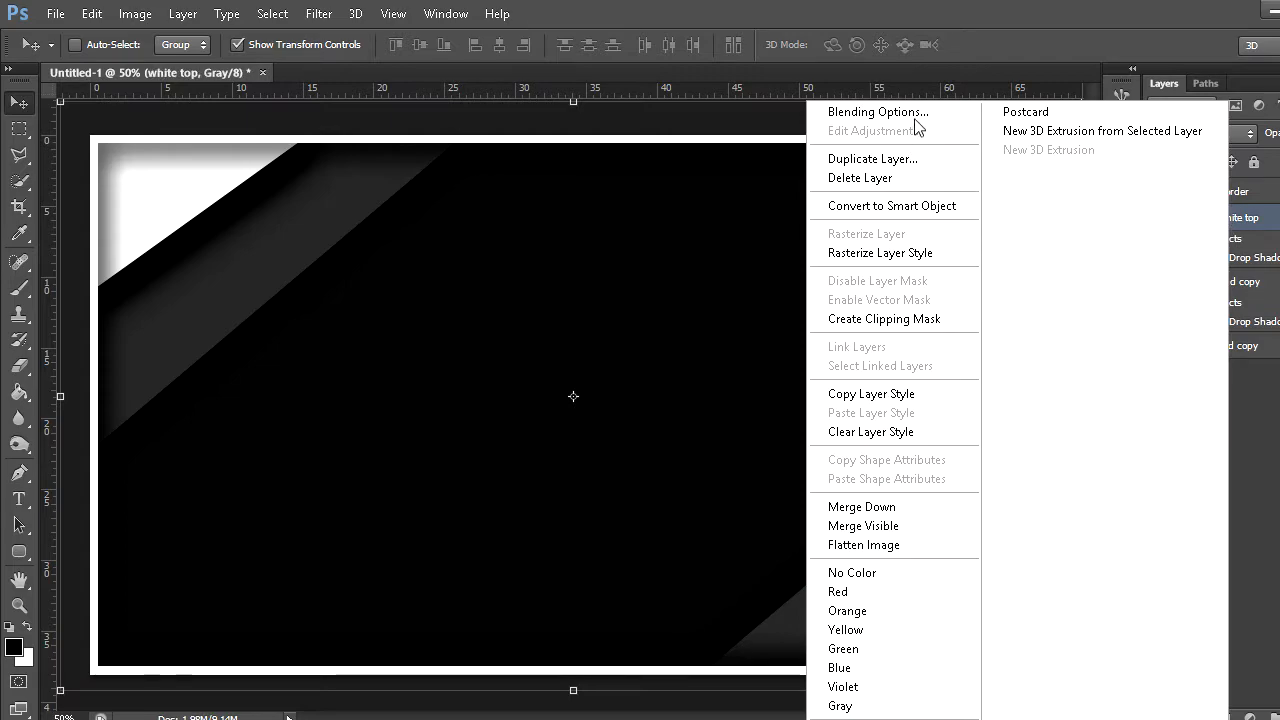
left_click(1240, 285)
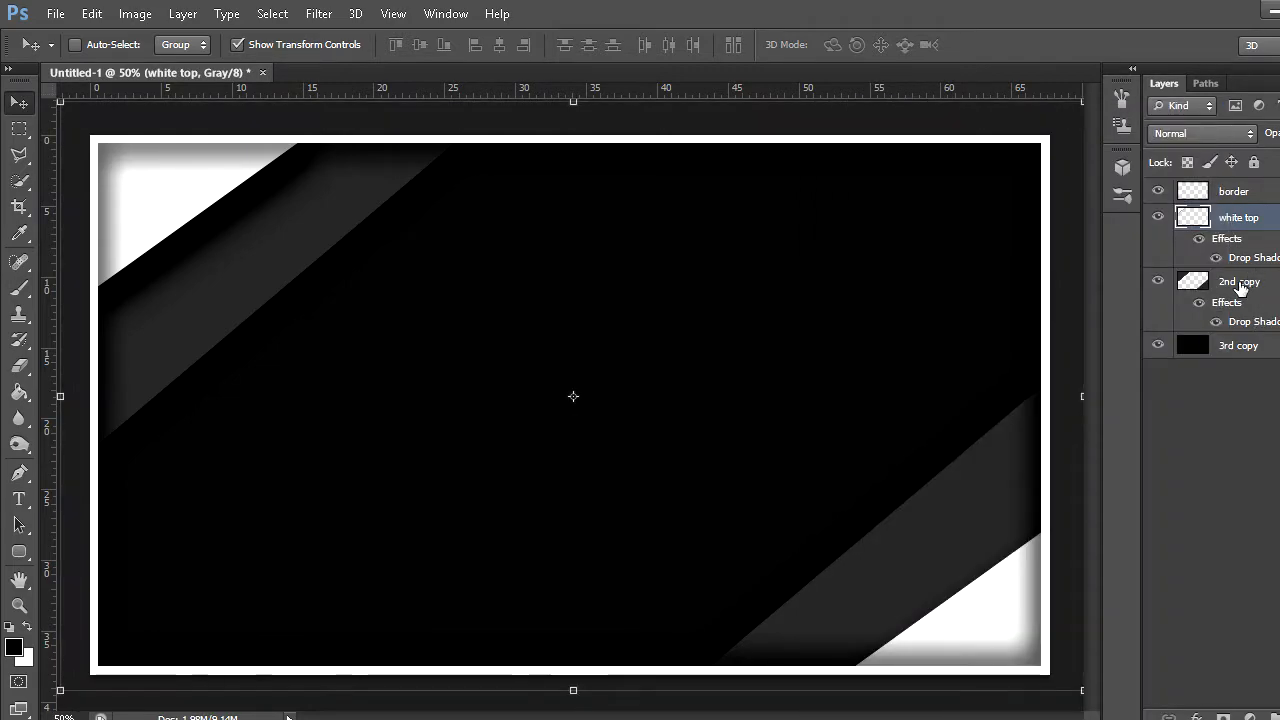
right_click(1240, 285)
left_click(932, 240)
Rasterize the white top layer's style, and undo back to before the white top and 2nd copy layers' styles were rasterized
right_click(1240, 217)
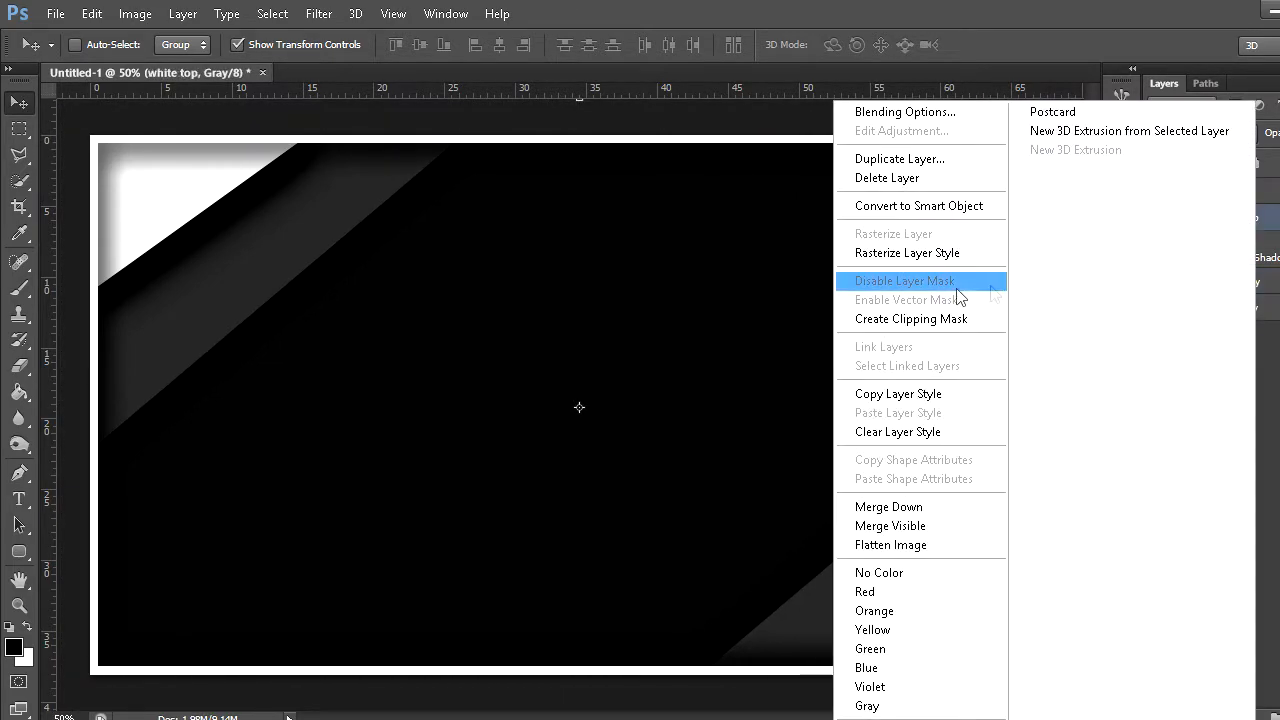
left_click(907, 252)
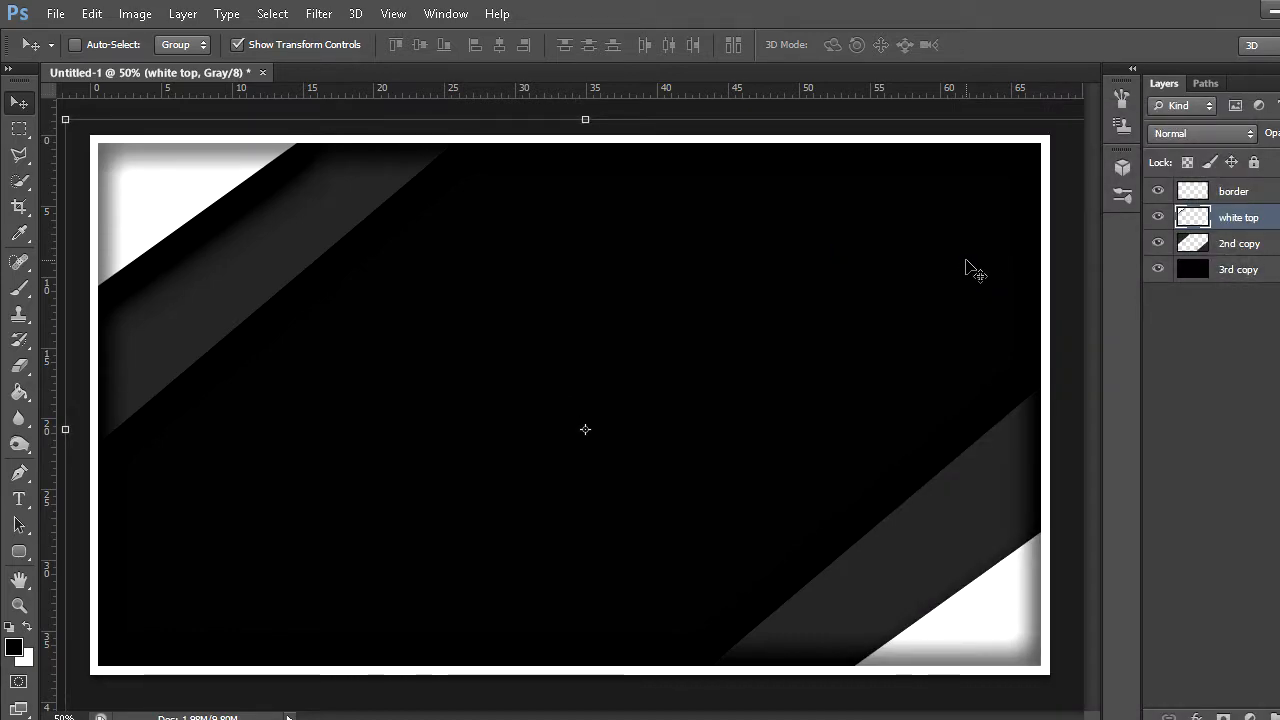
key("ctrl+z")
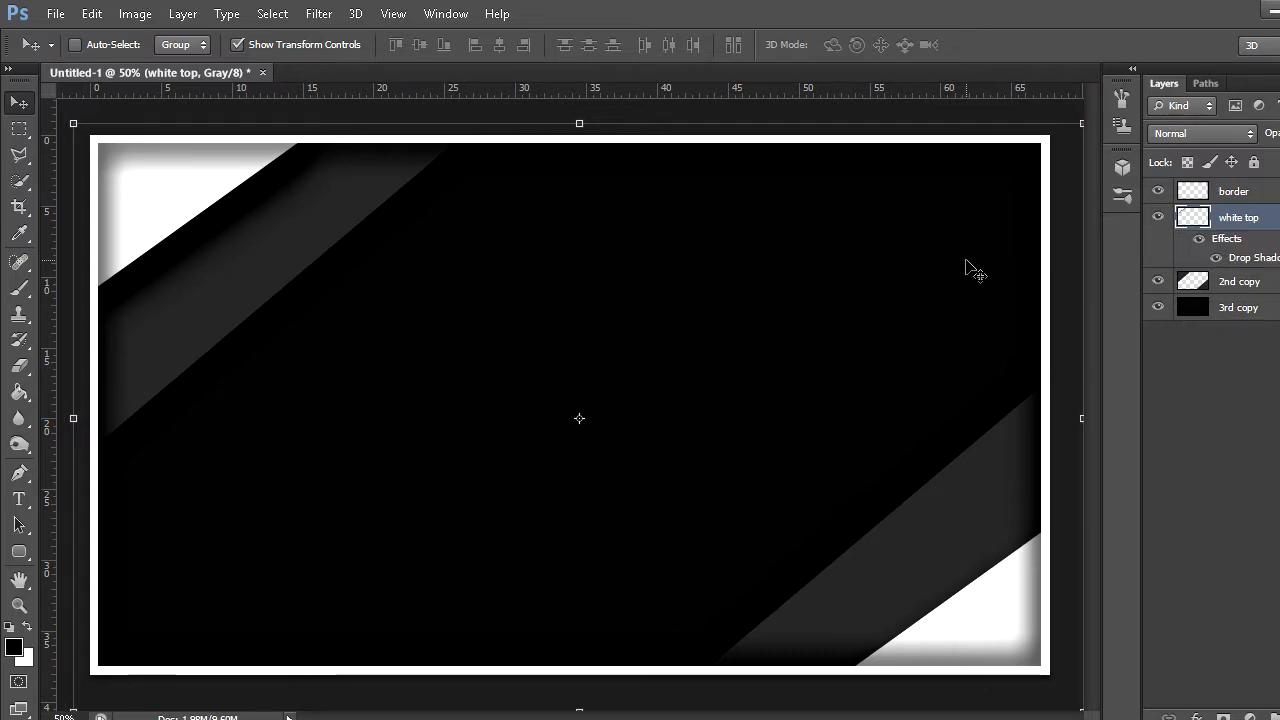
key("ctrl+alt+z")
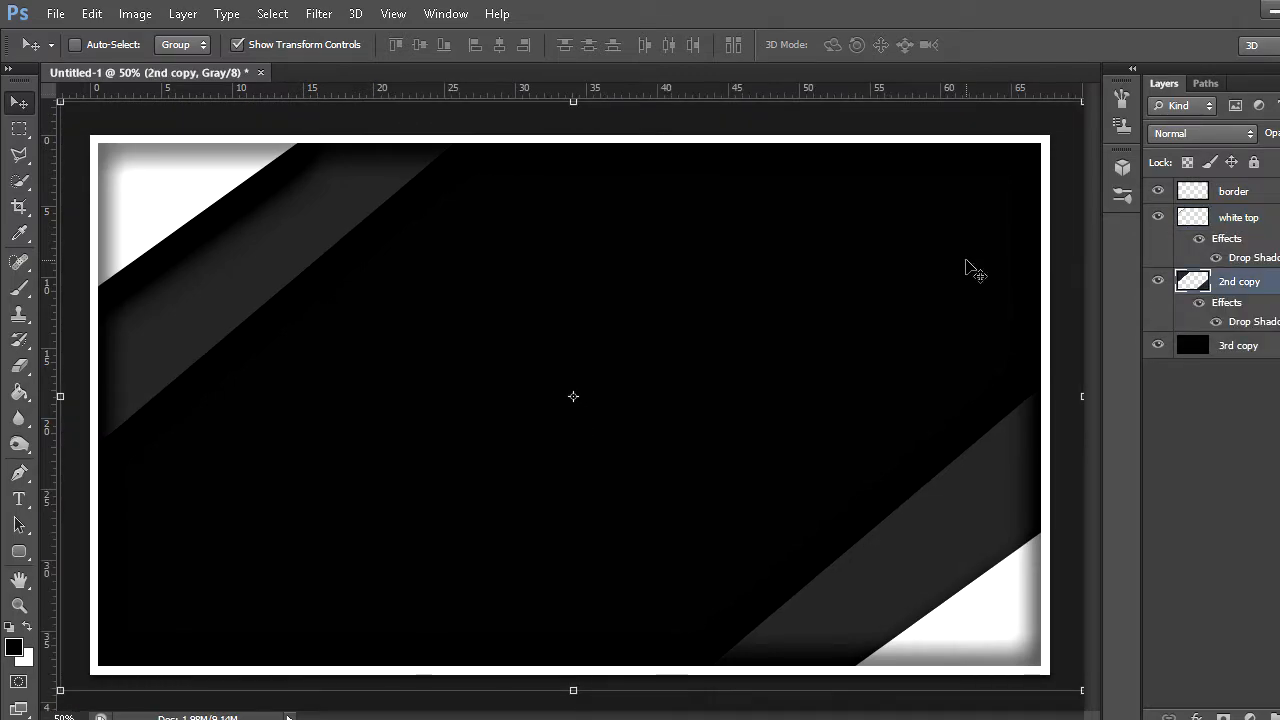
left_click(19, 154)
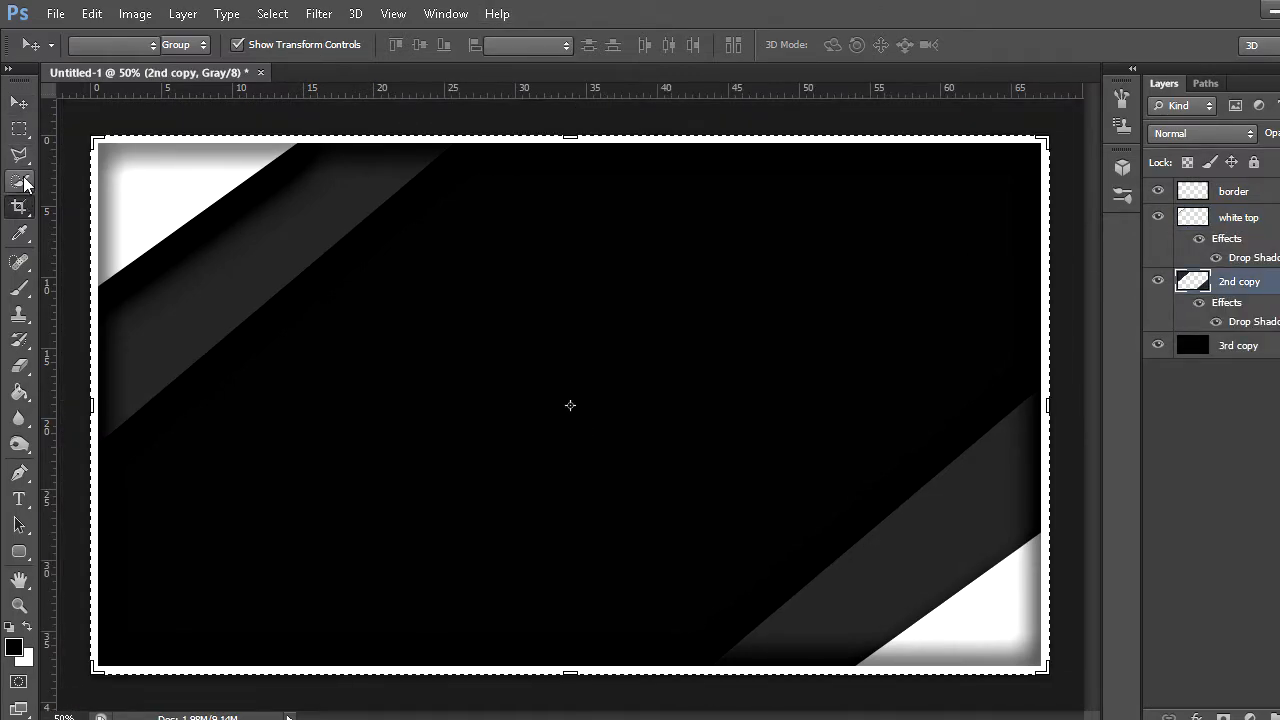
left_click(17, 103)
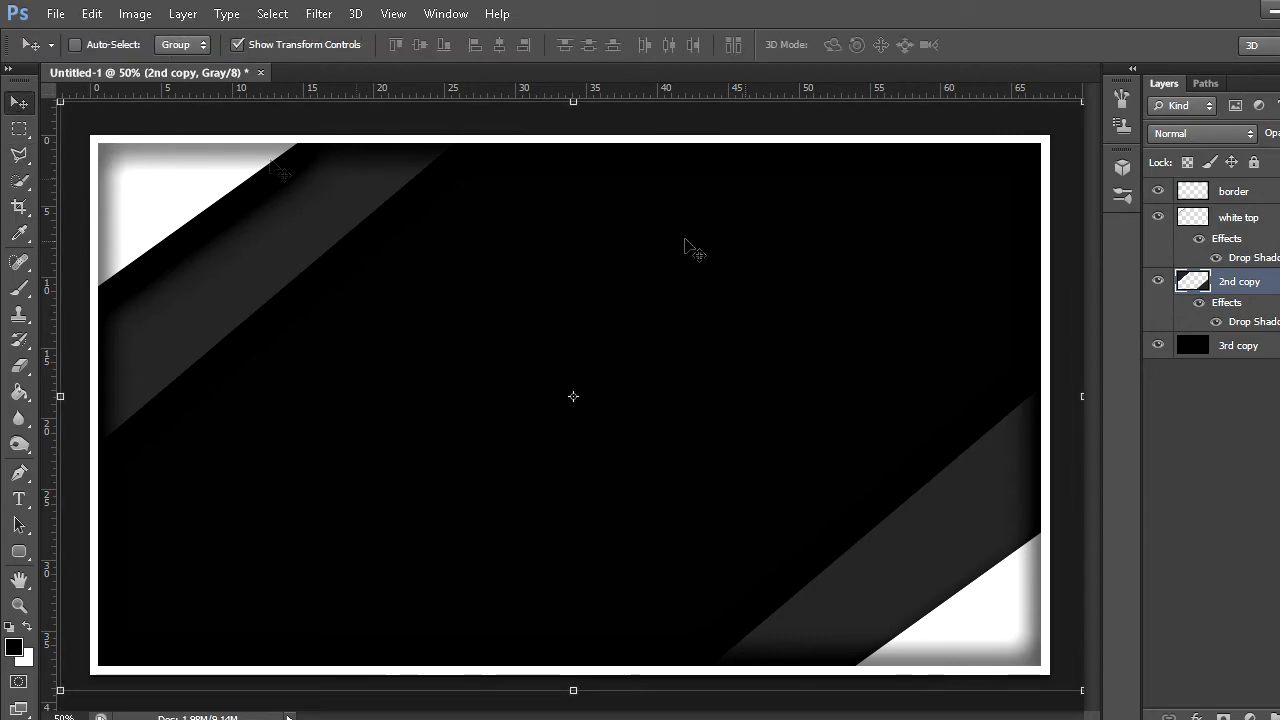
right_click(1224, 288)
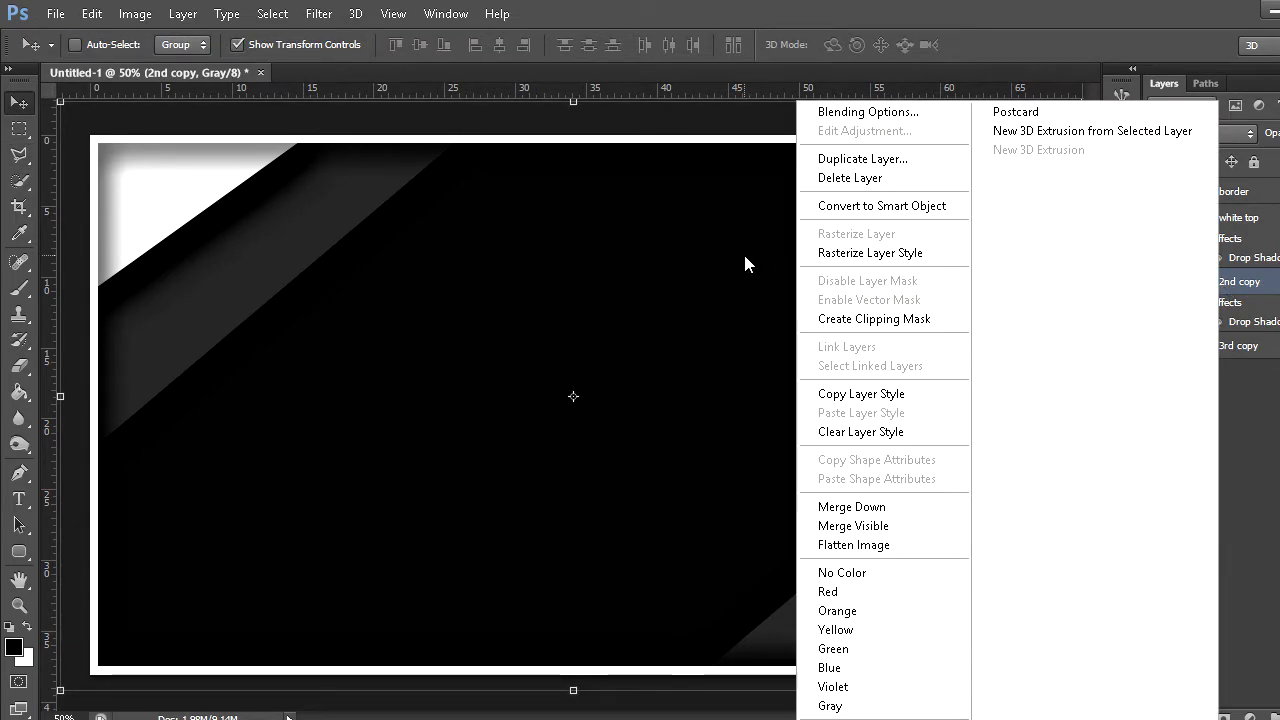
left_click(686, 4)
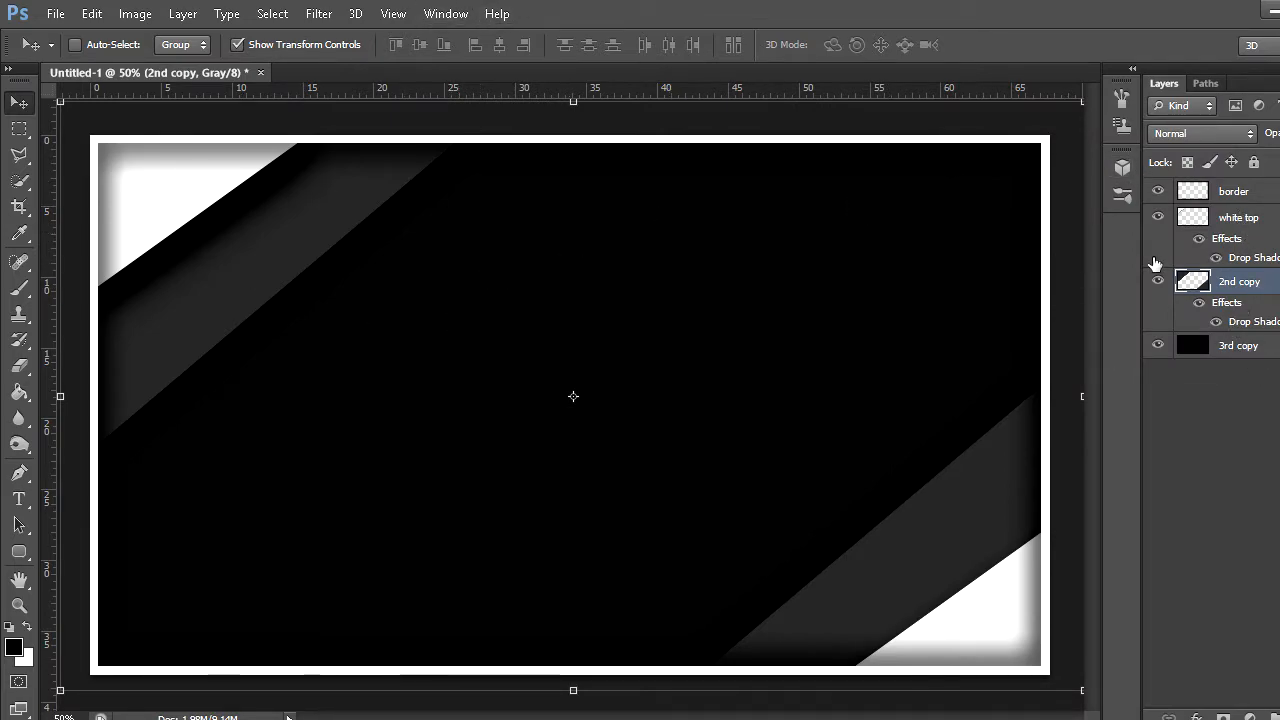
Turn off the 2nd copy layer's drop shadow in its blending options and apply the change
left_click(1249, 224)
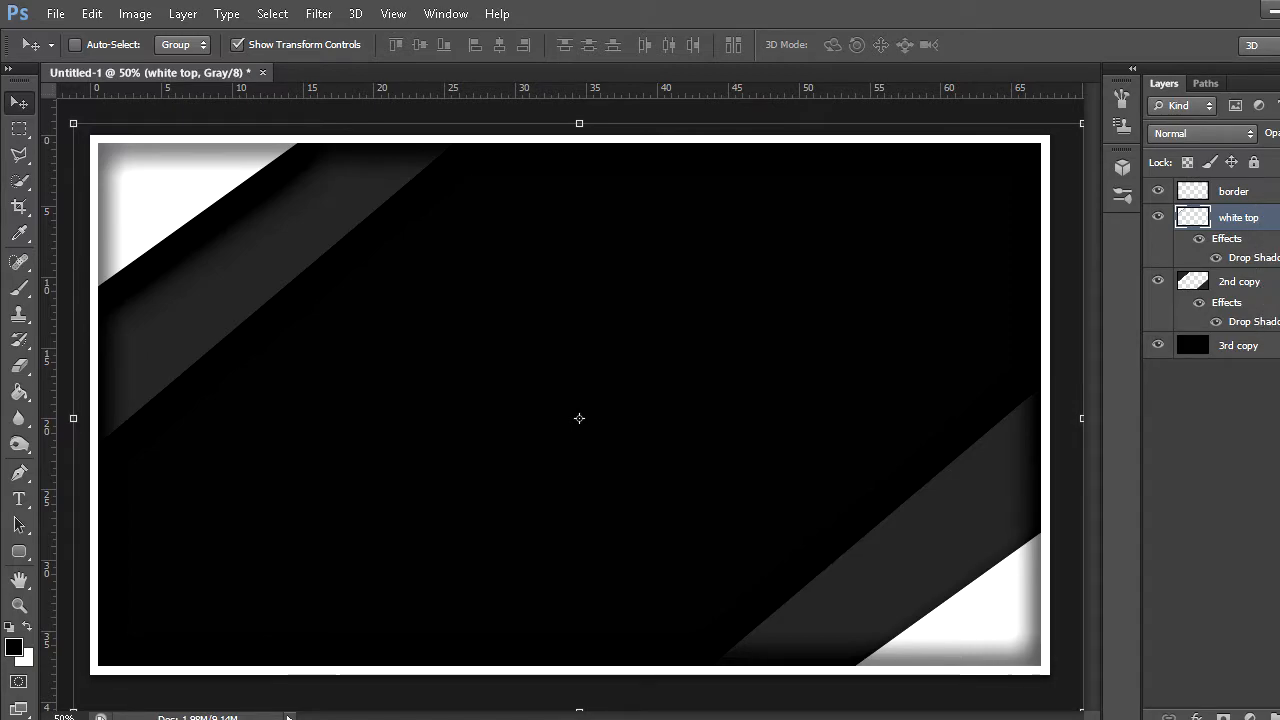
left_click(1247, 283)
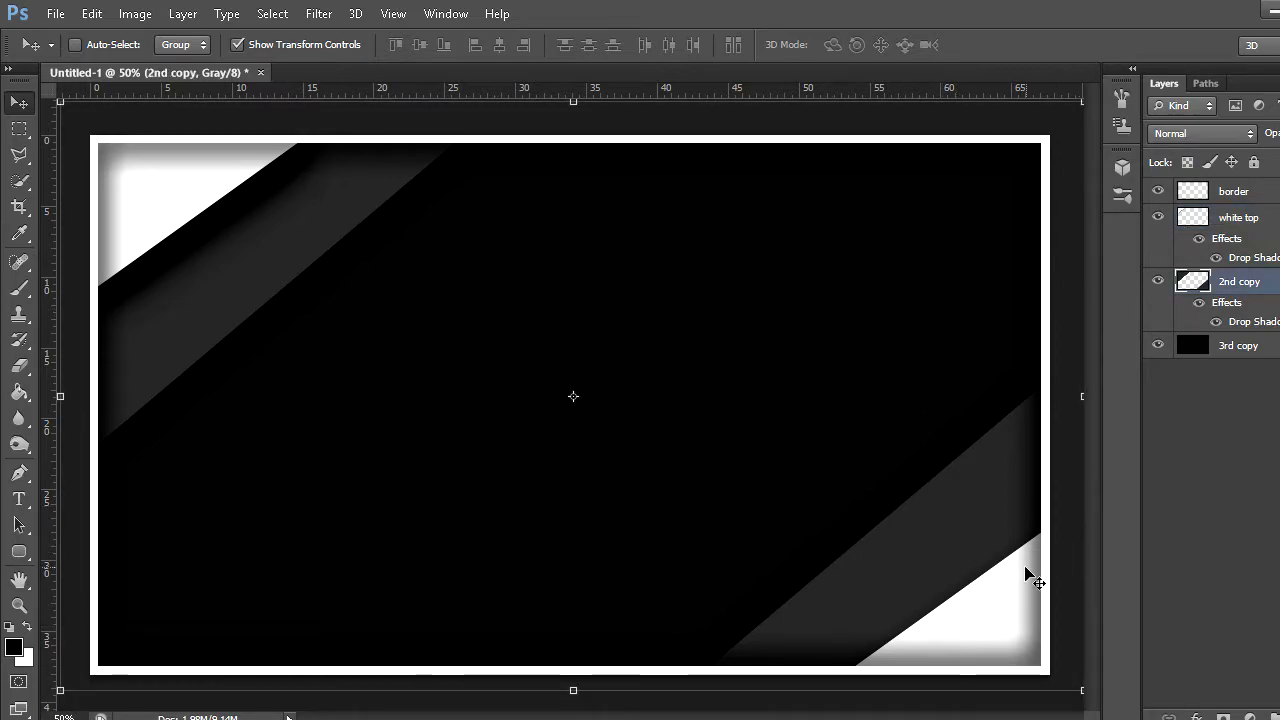
right_click(1239, 286)
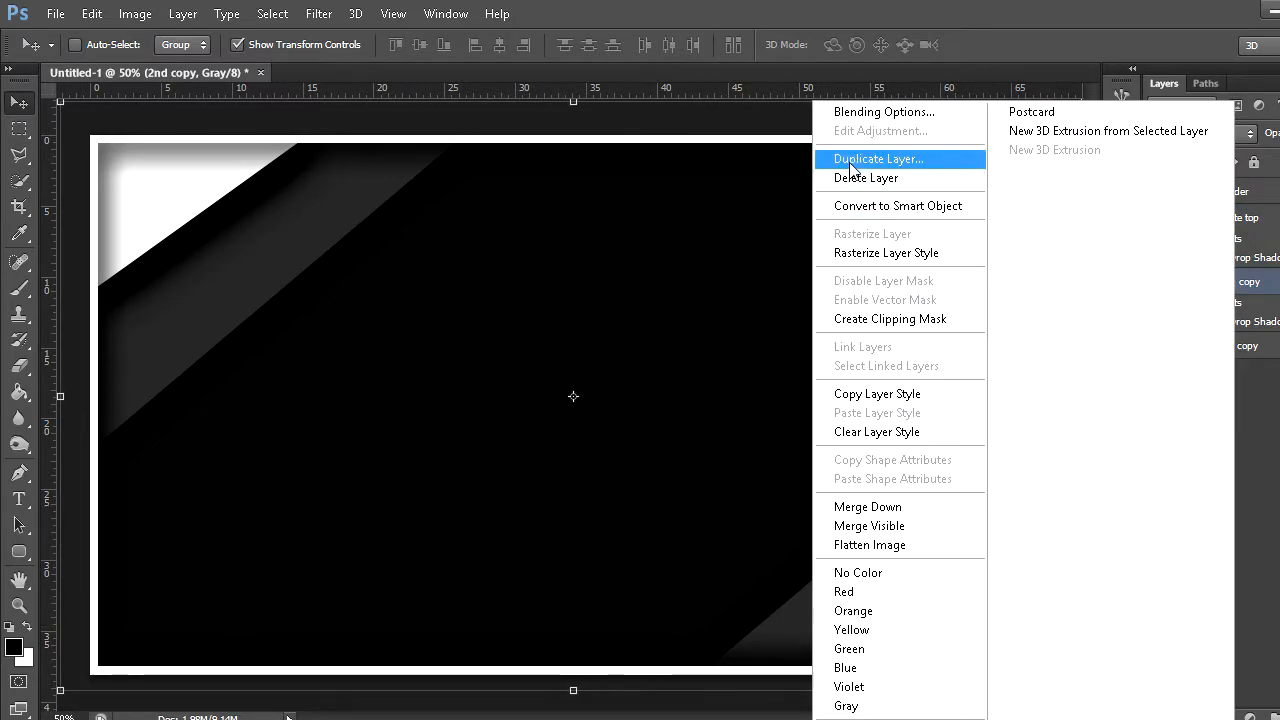
left_click(893, 114)
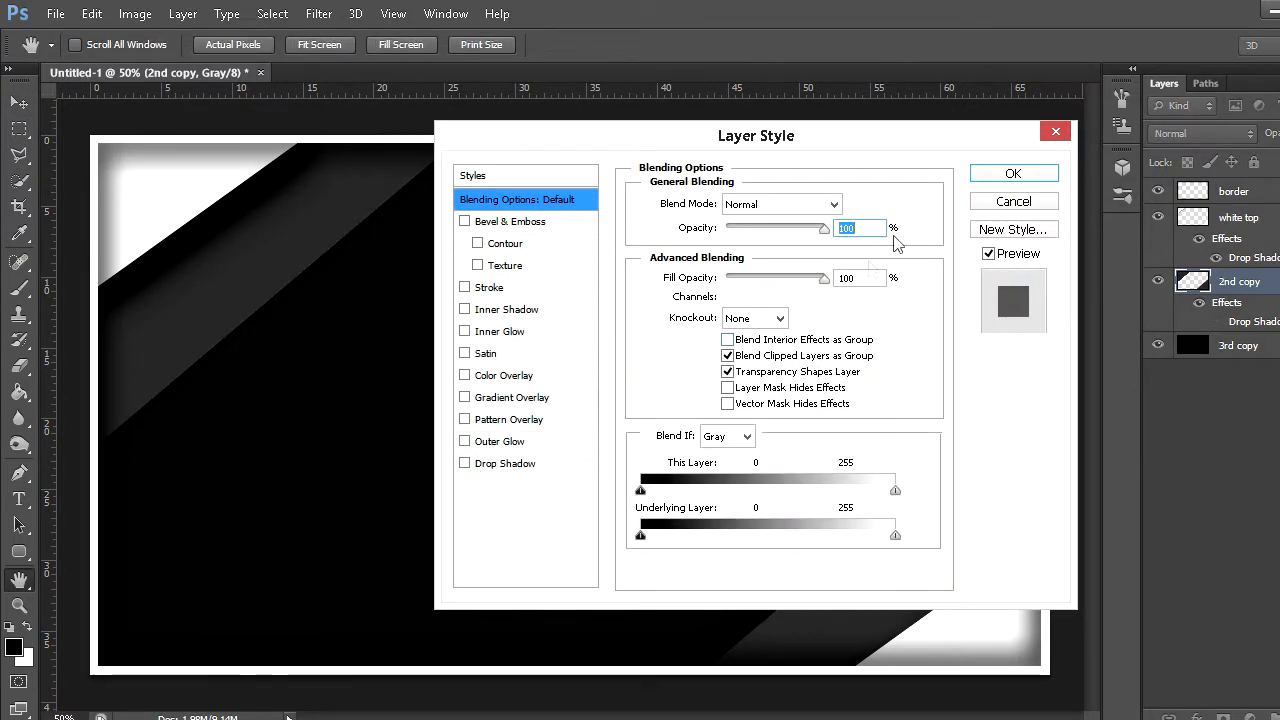
left_click(1030, 176)
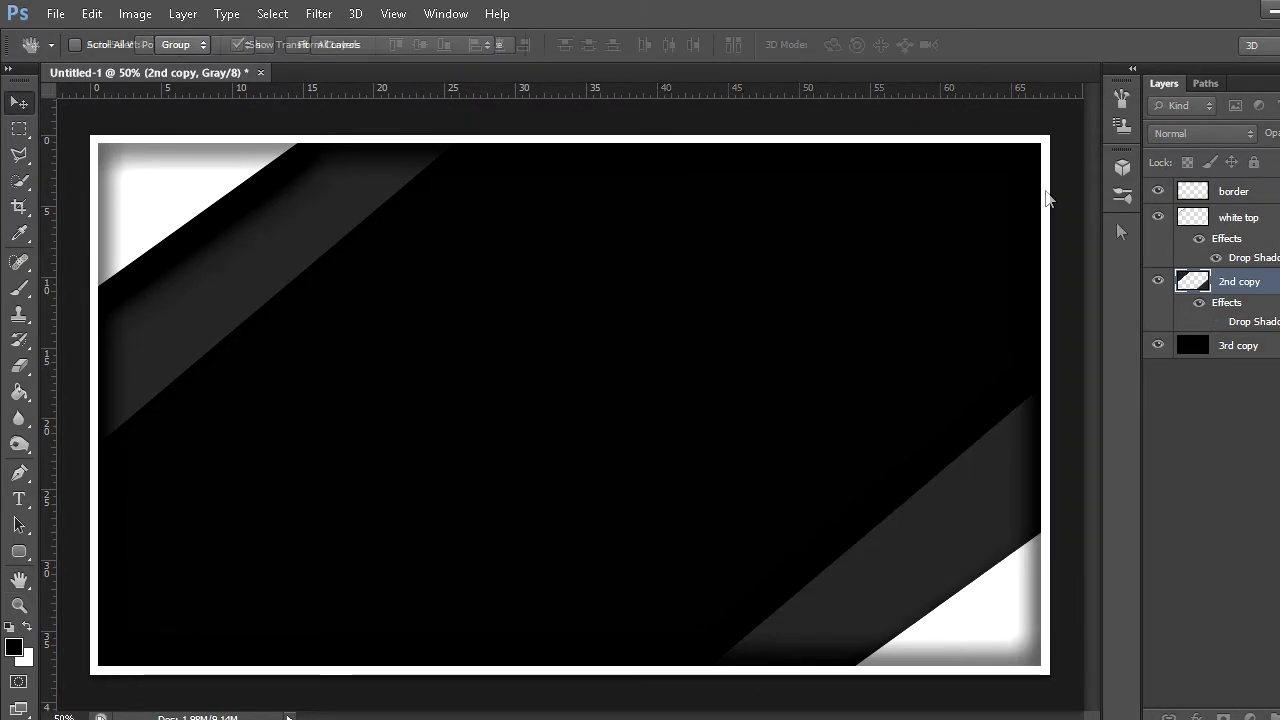
Set the white top layer's drop shadow angle to -60°, and rasterize that layer's style
right_click(1257, 219)
left_click(957, 120)
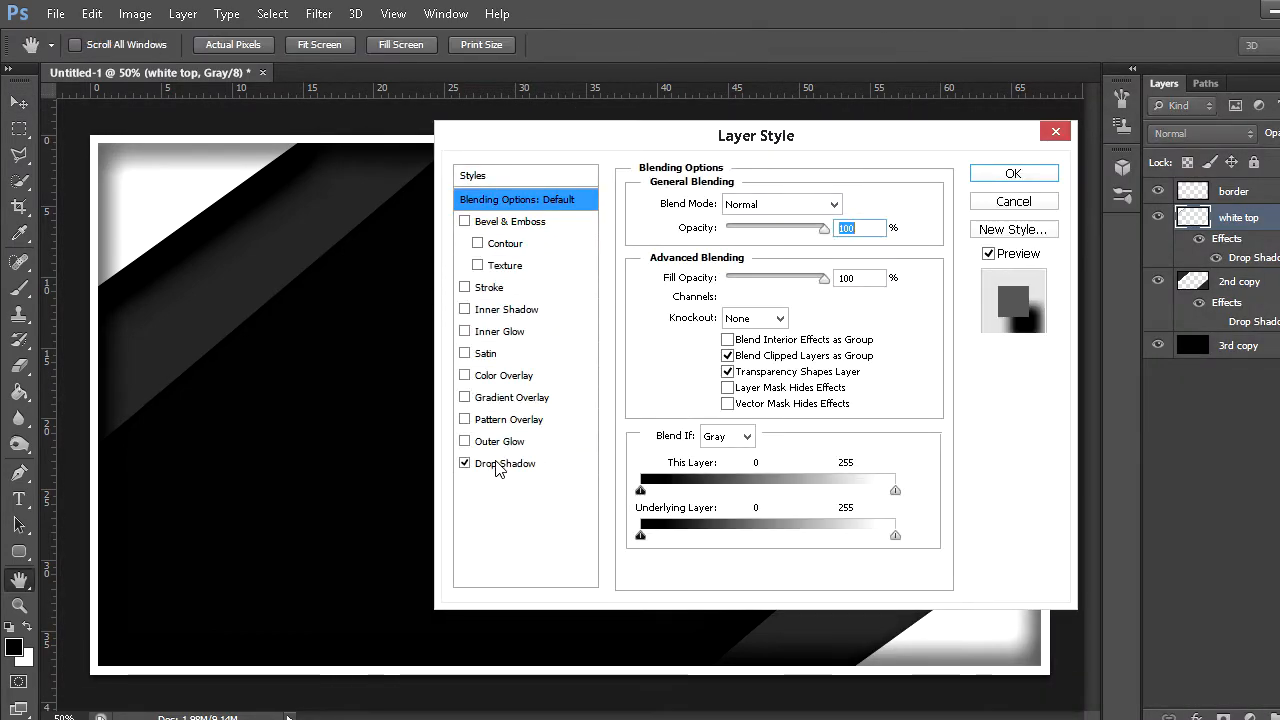
left_click(507, 463)
left_click(678, 266)
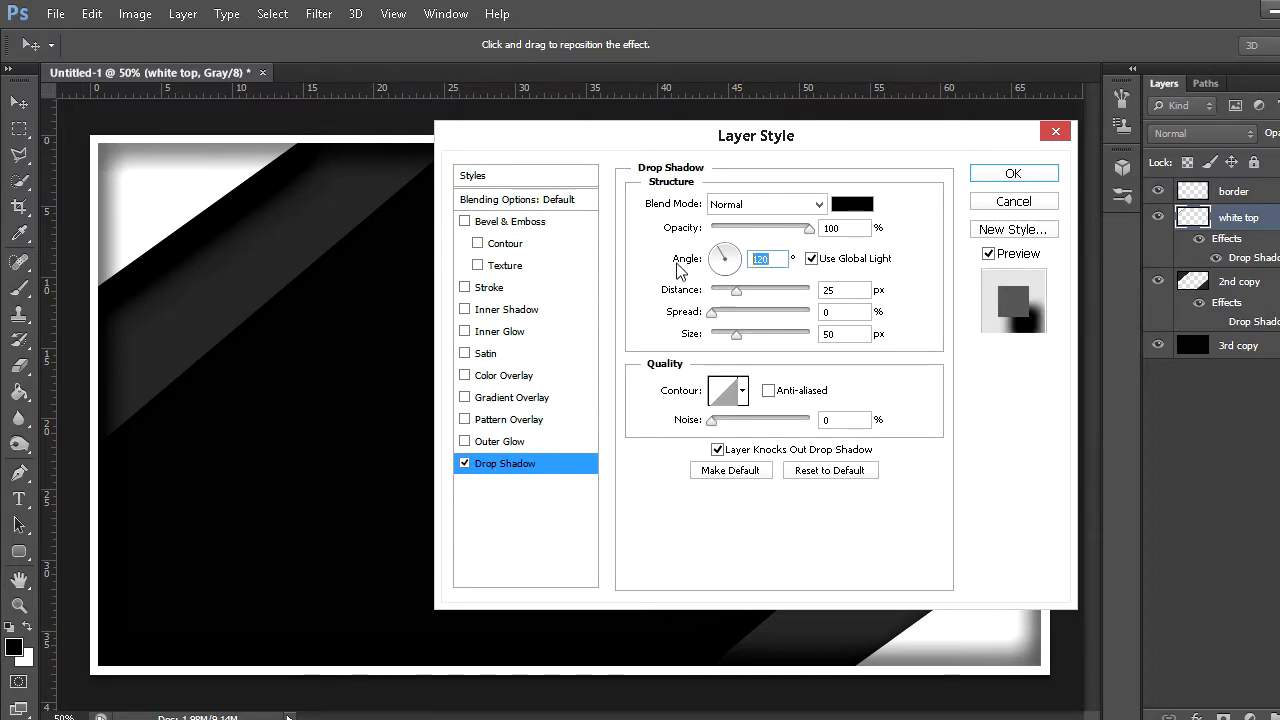
type("-60")
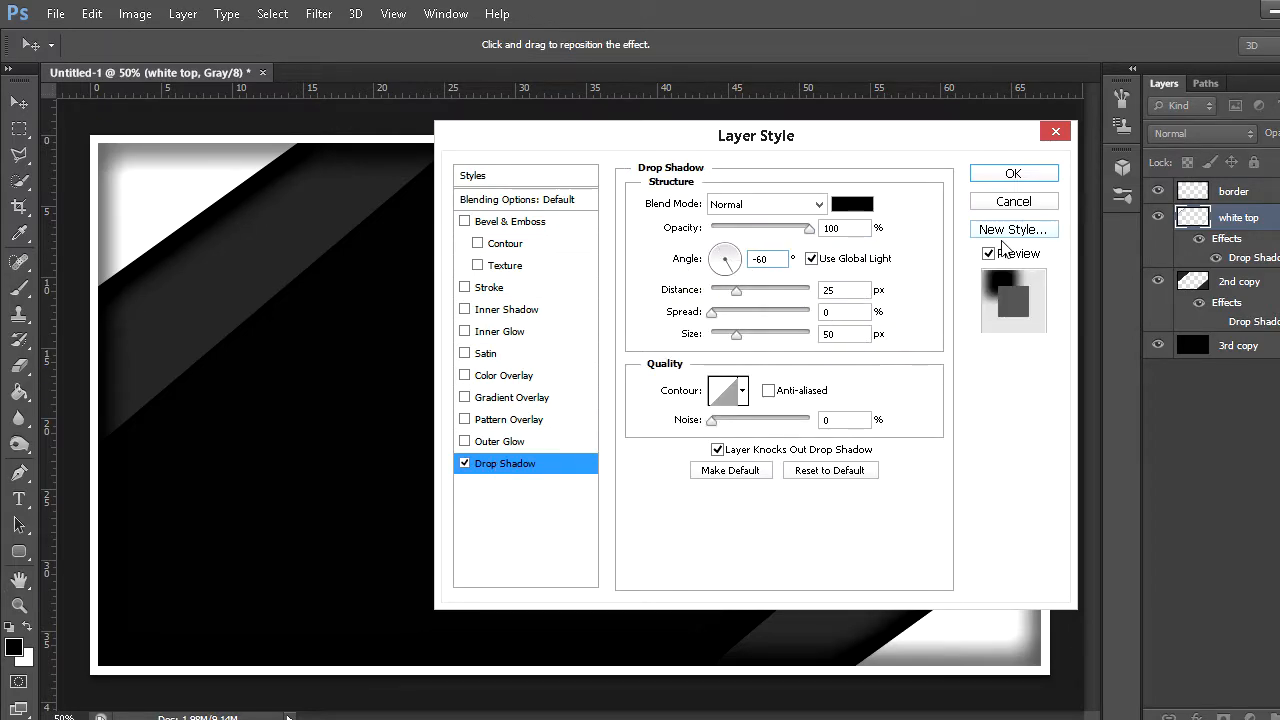
left_click(1019, 178)
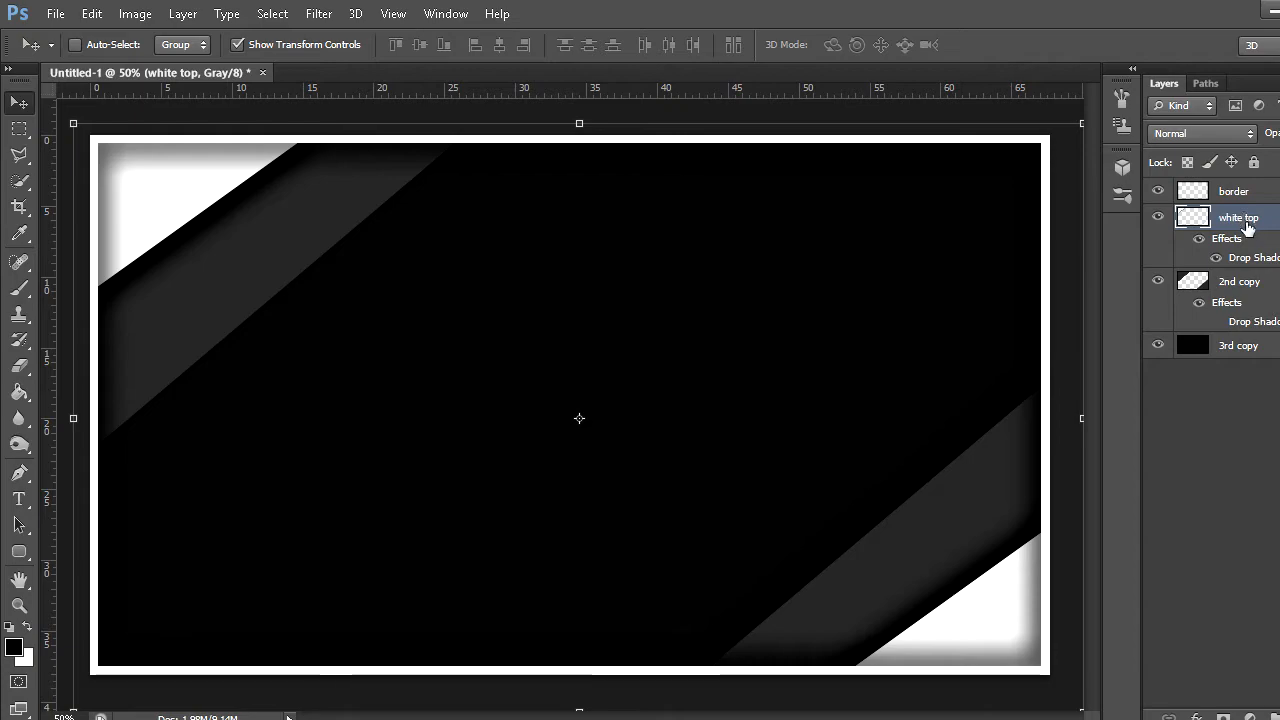
right_click(1248, 228)
left_click(945, 252)
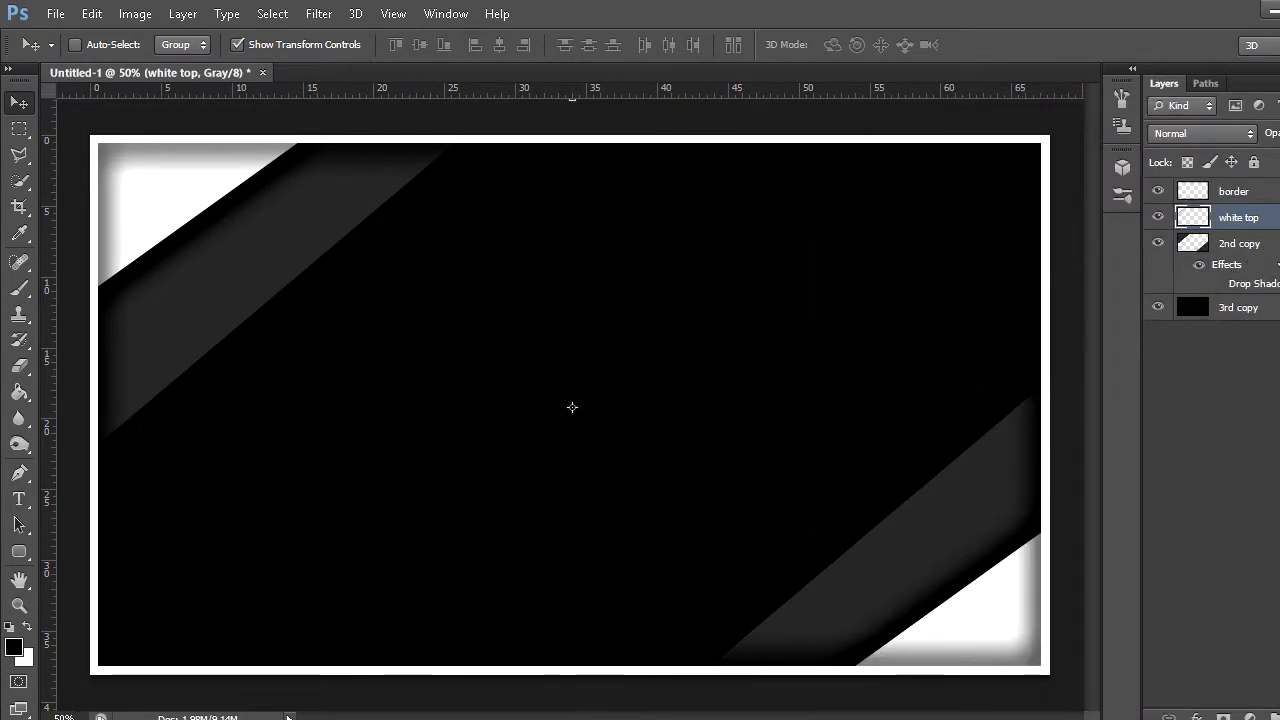
Turn on the 2nd copy layer's drop shadow with a 120° angle, and rasterize that layer's style
right_click(1193, 280)
left_click(952, 110)
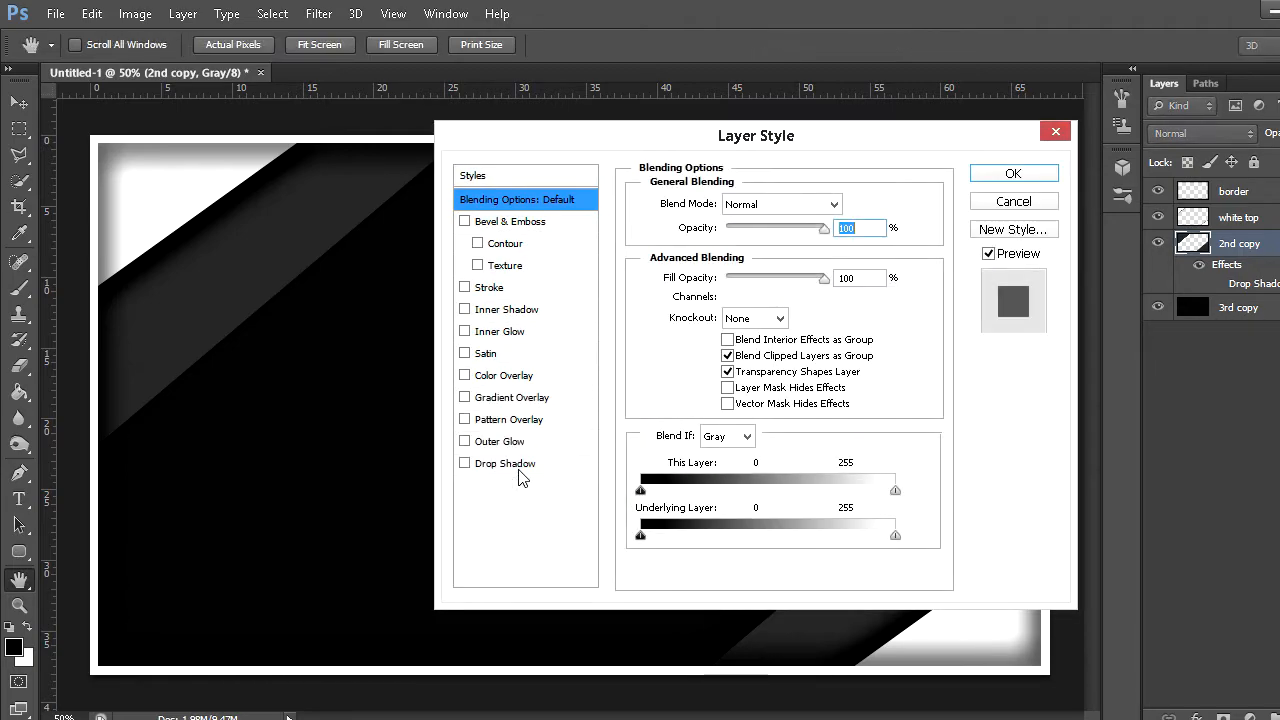
left_click(519, 465)
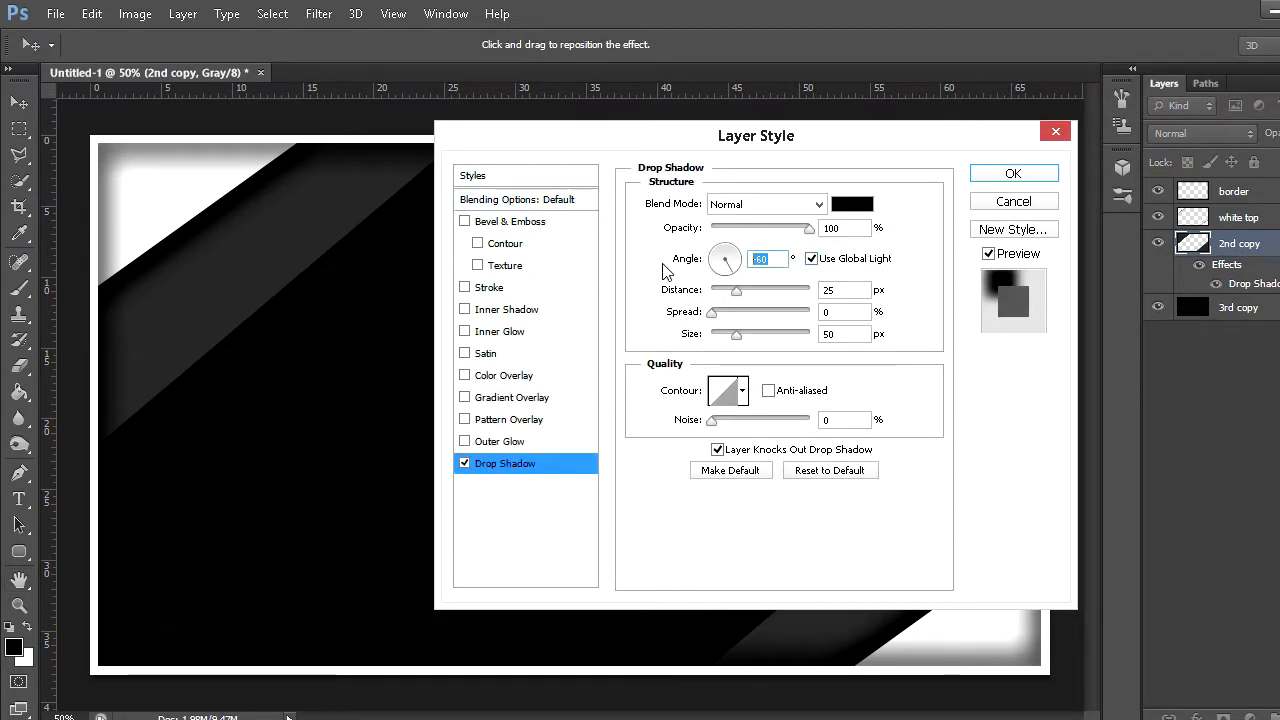
type("120")
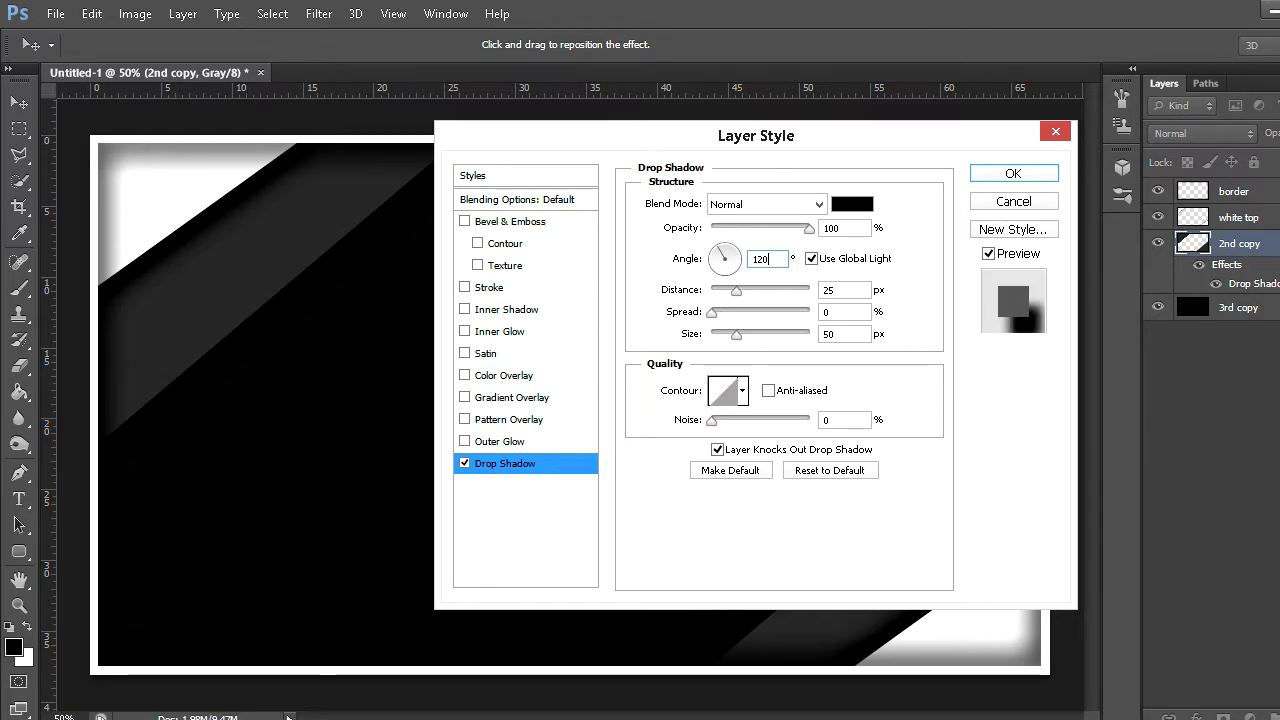
left_click(1045, 175)
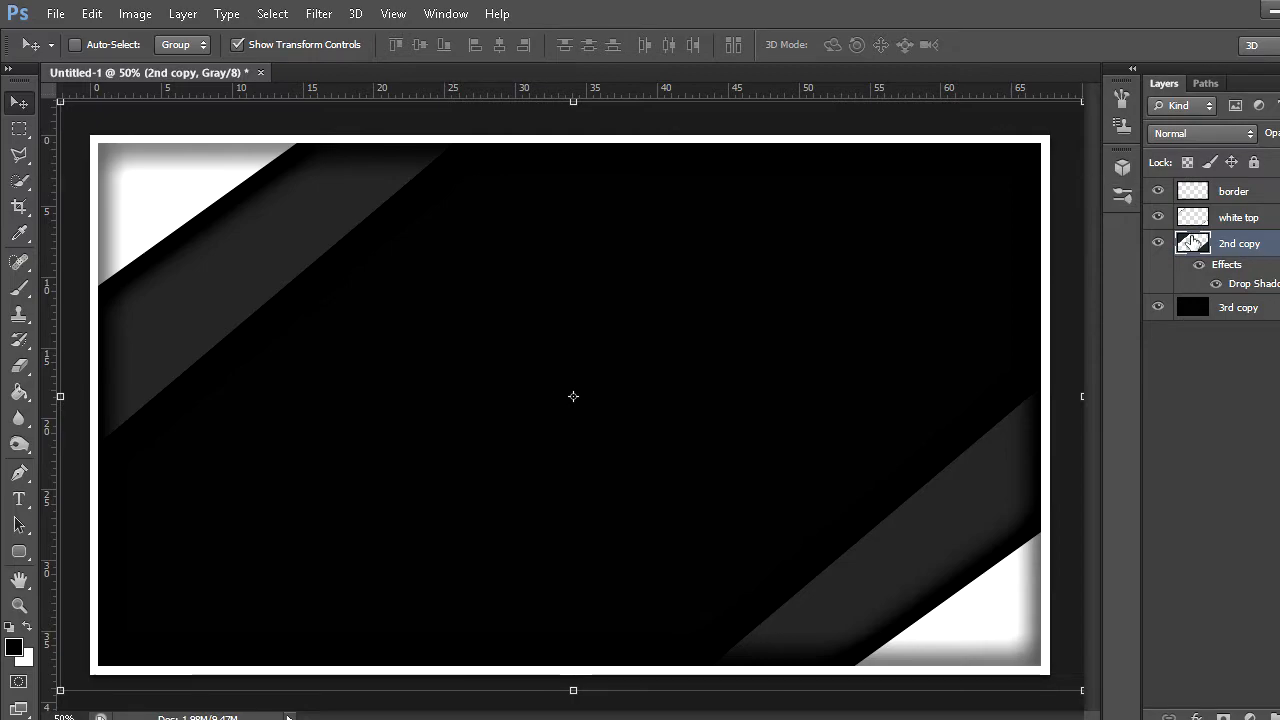
right_click(1262, 252)
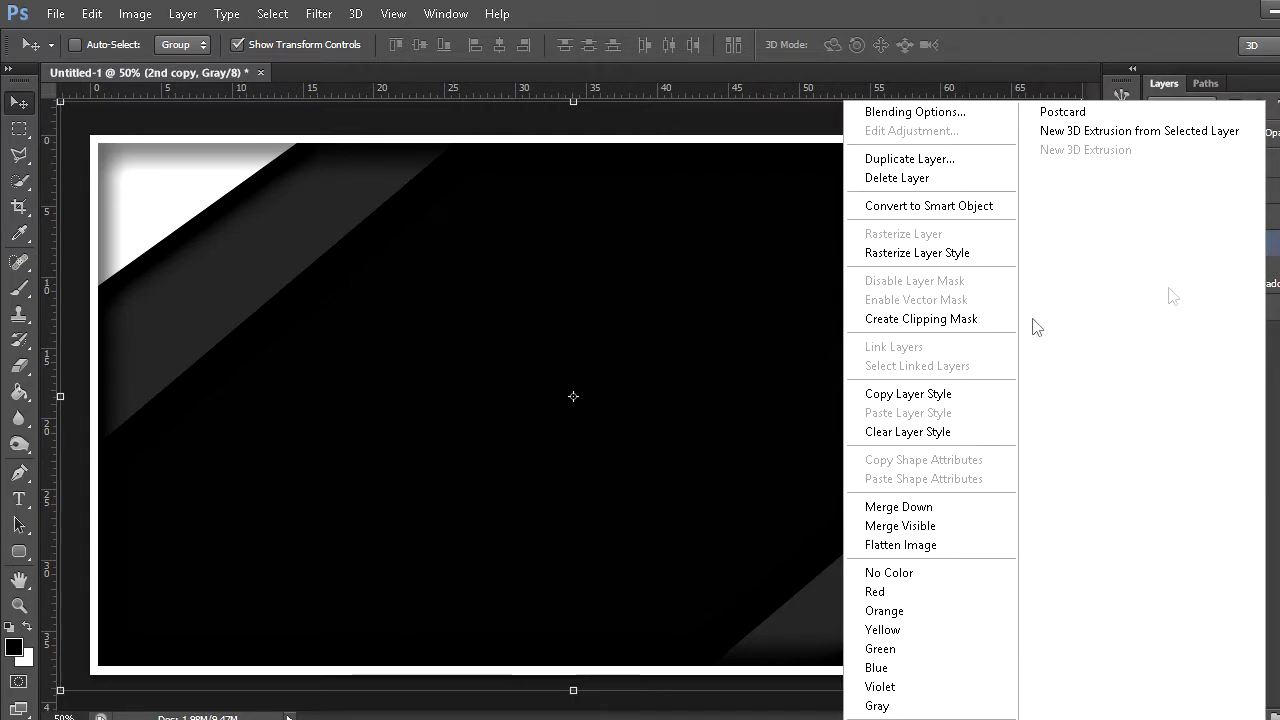
left_click(959, 253)
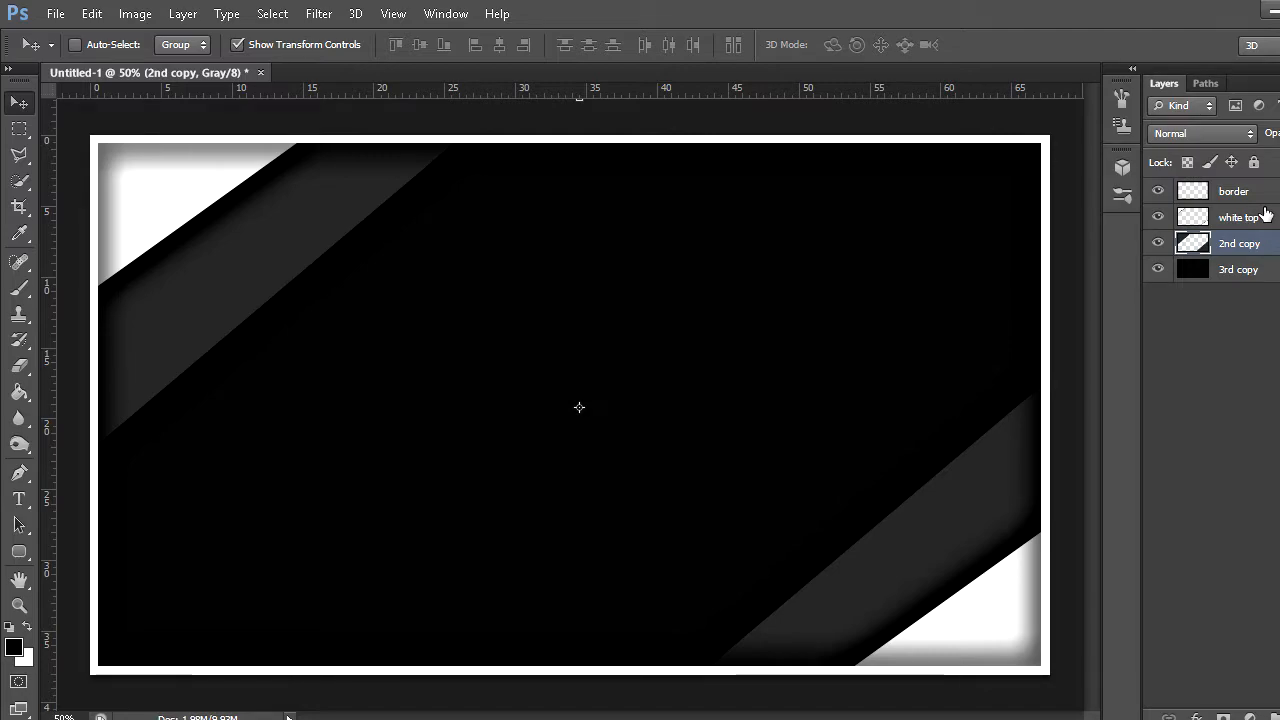
Add the text MAKE in white 273 pt Bebas Neue directly above the white top layer
left_click(1250, 217)
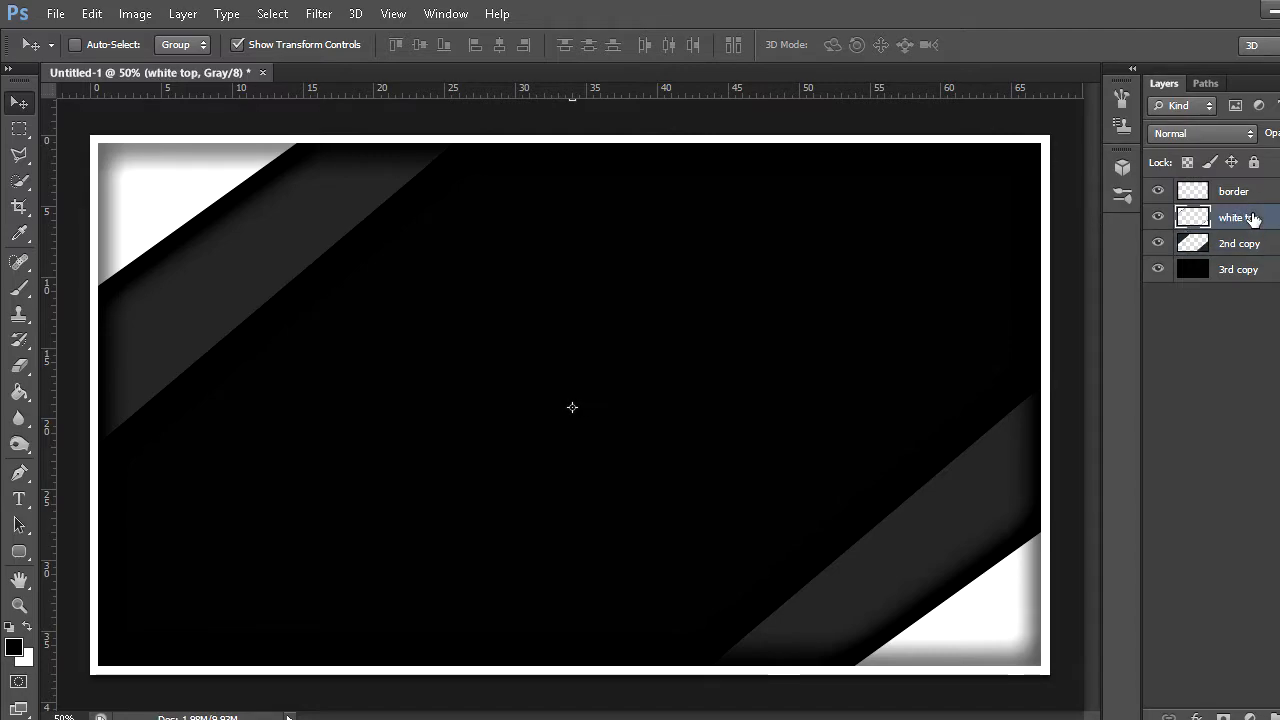
left_click(34, 503)
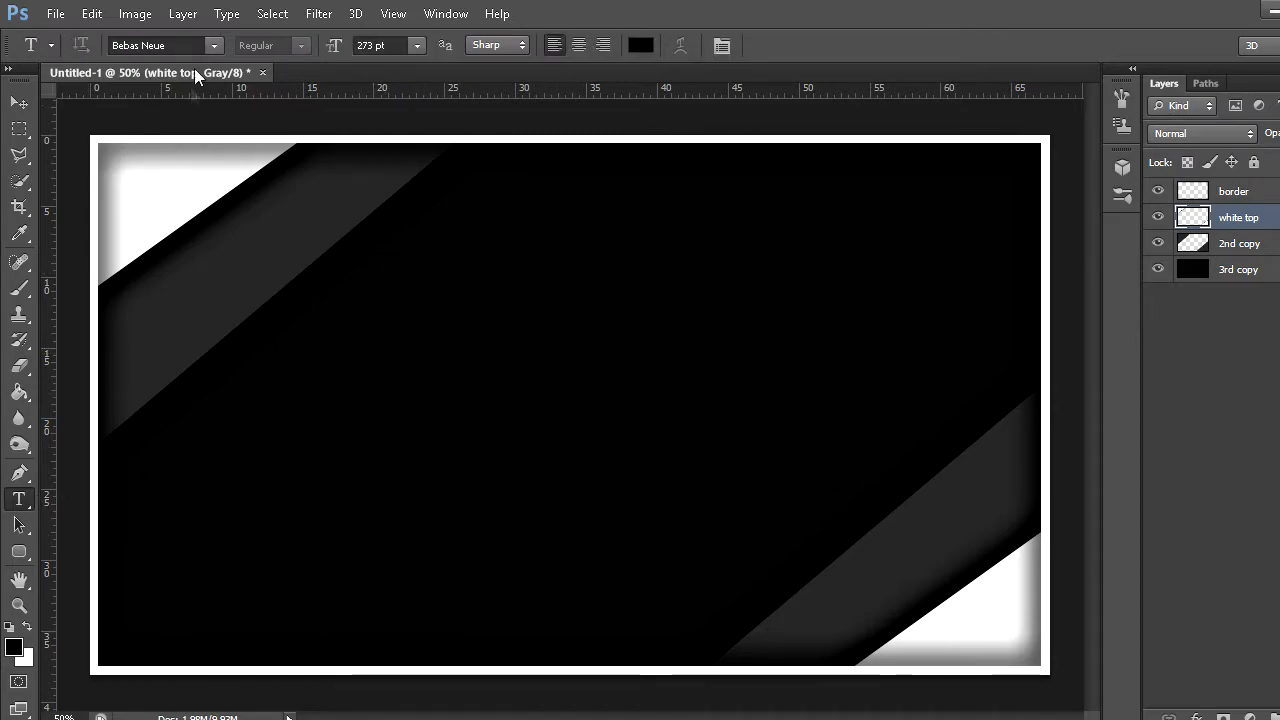
left_click(219, 46)
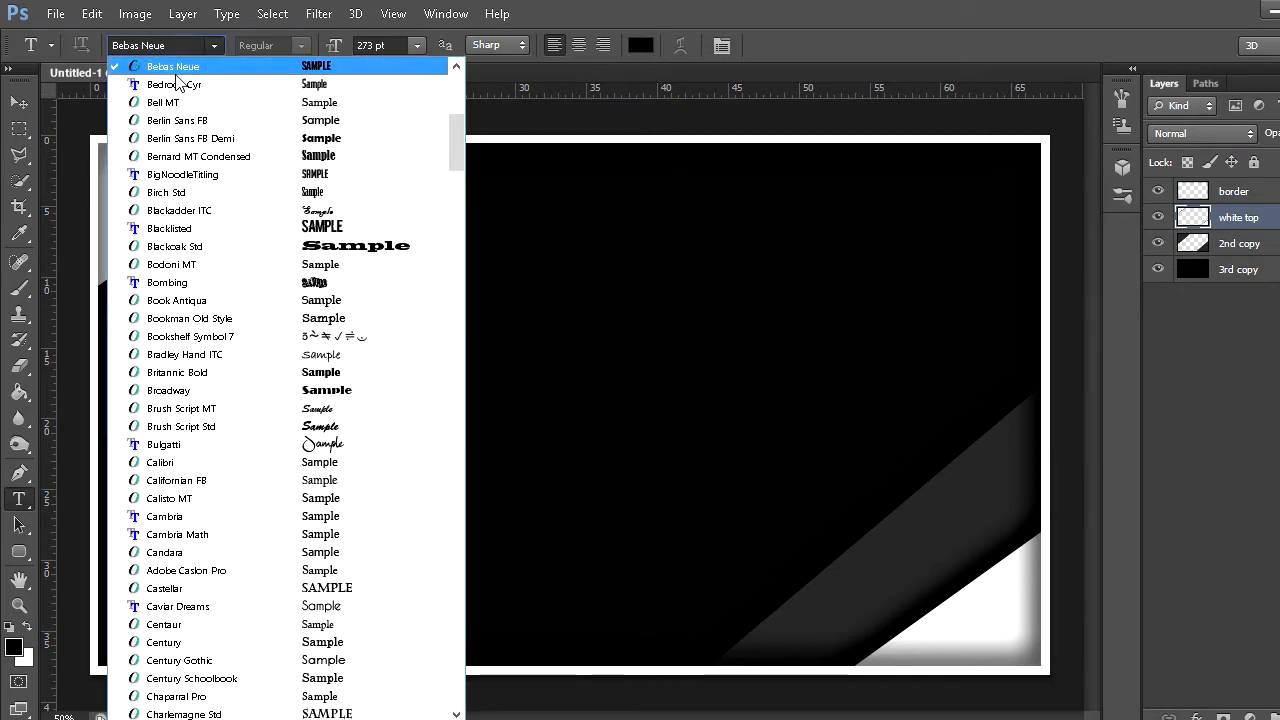
left_click(942, 6)
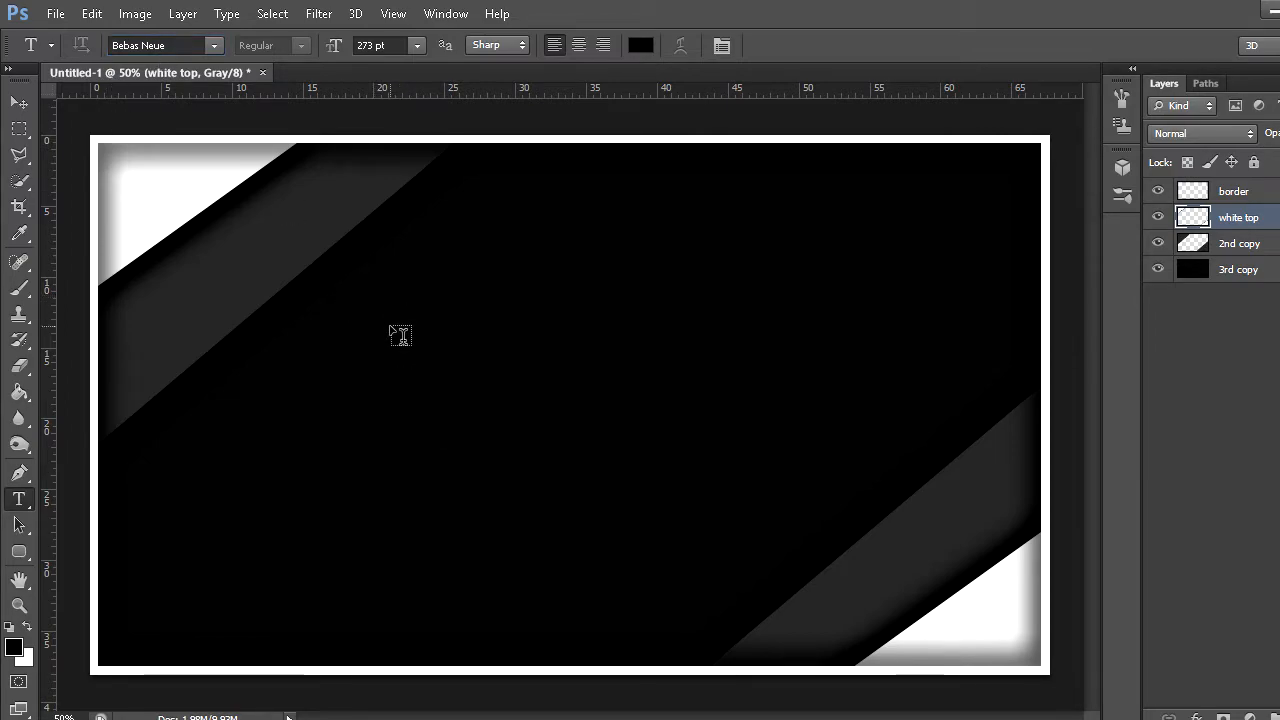
left_click(390, 325)
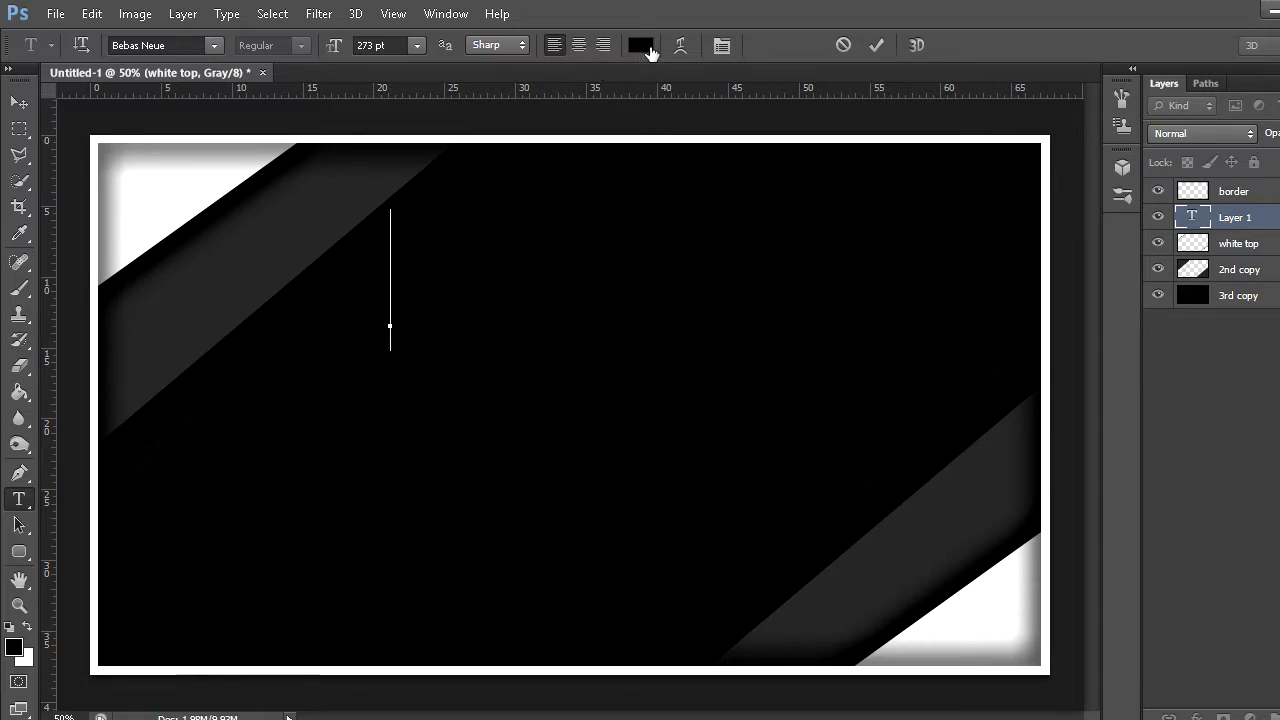
left_click(641, 45)
left_click(937, 279)
mouse_move(968, 177)
left_mouse_down()
mouse_move(900, 180)
mouse_move(846, 153)
left_mouse_up()
left_click(1275, 147)
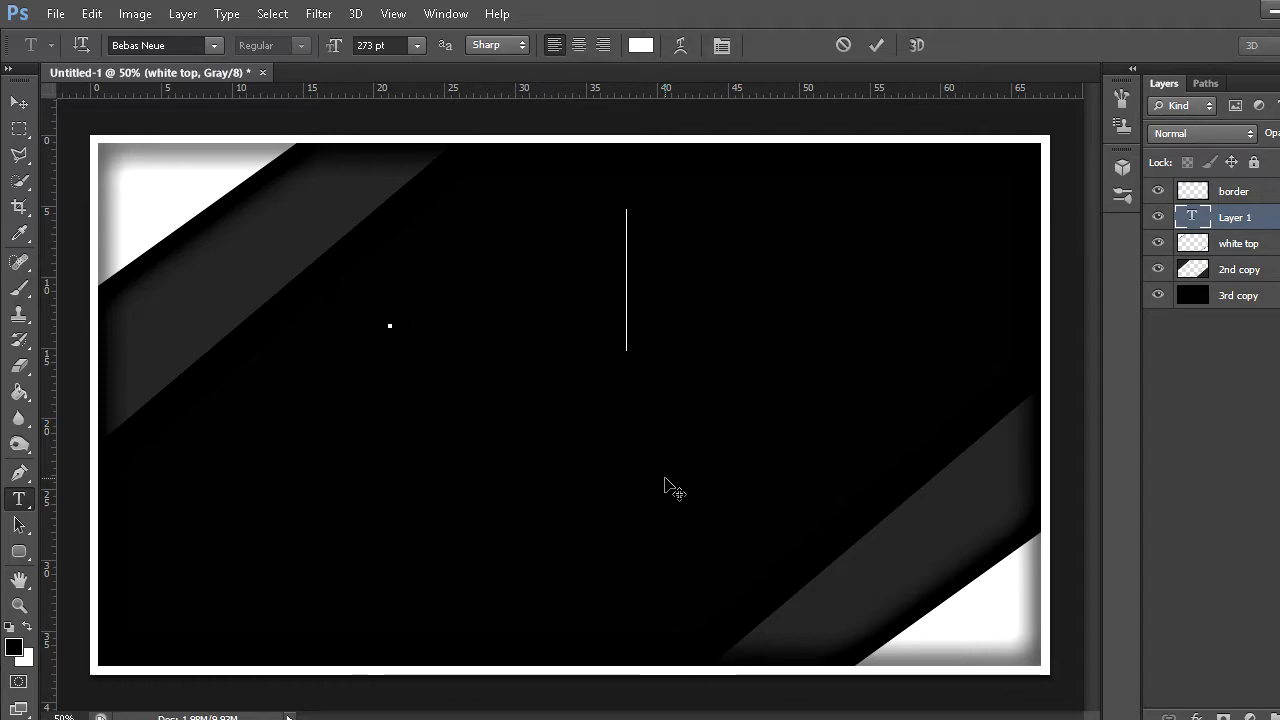
type("MAKE")
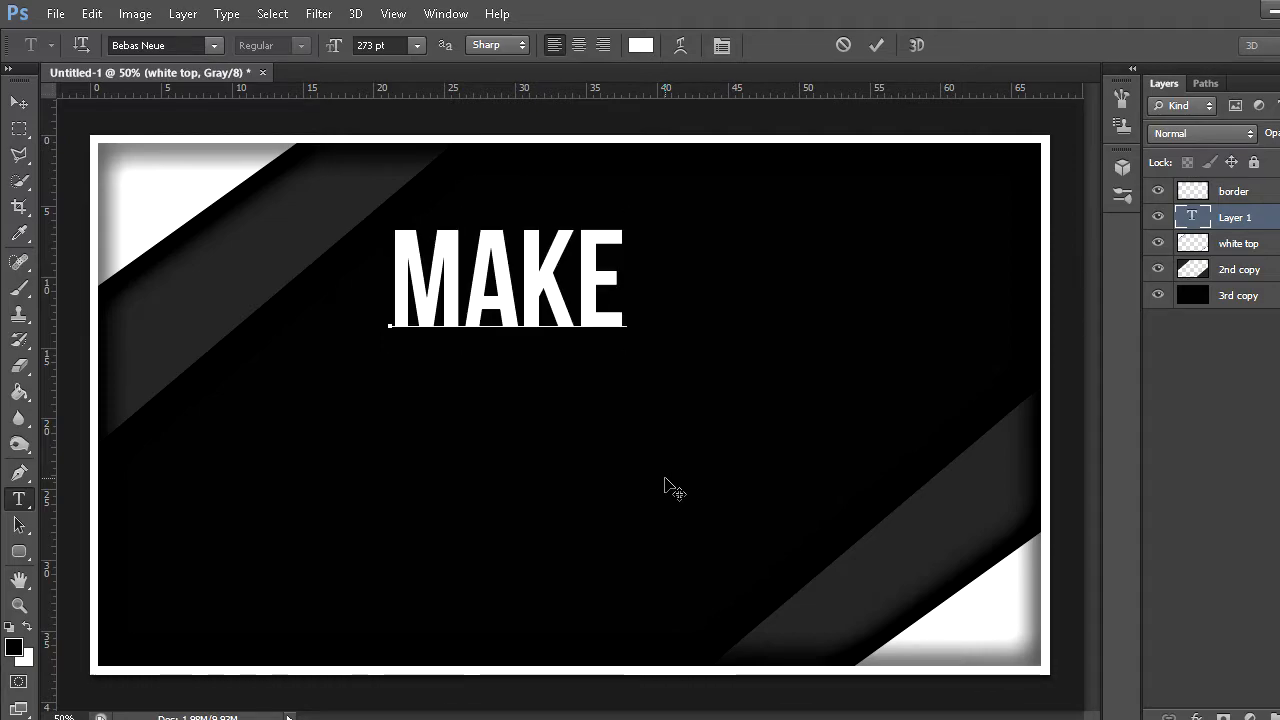
left_click(884, 42)
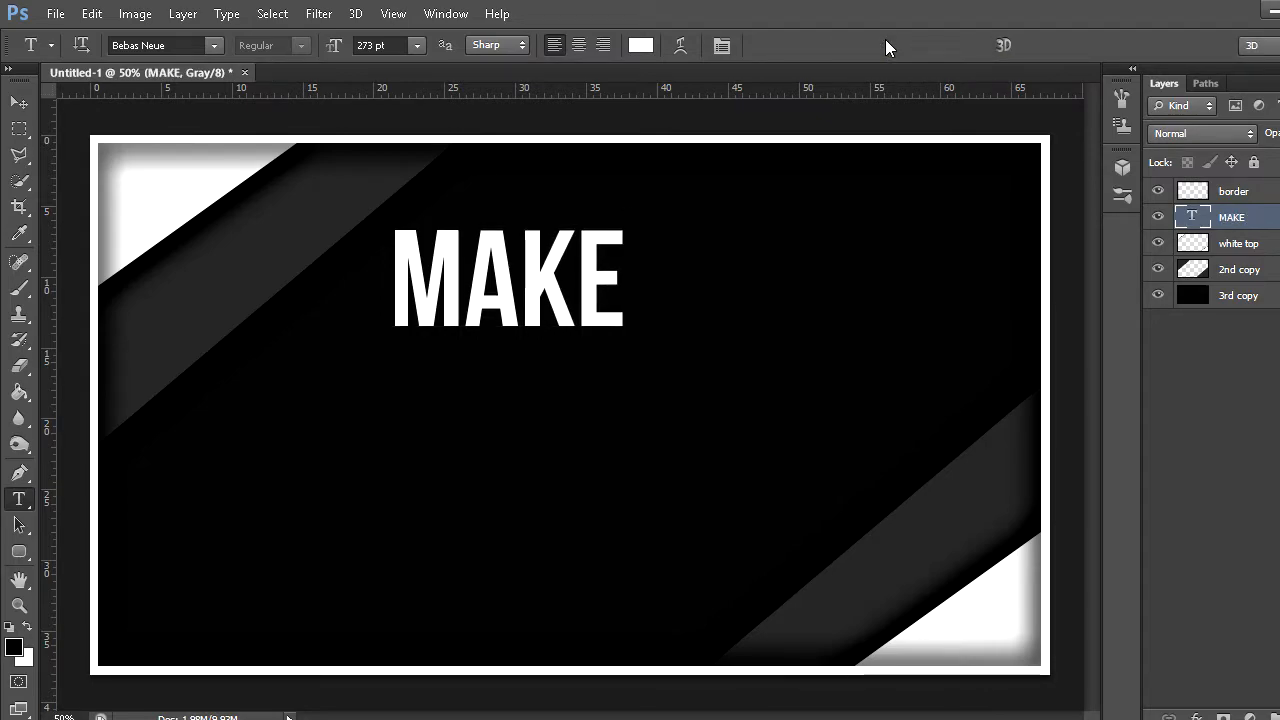
Scale the MAKE text up to about 245% and center it in the upper half of the canvas
left_click(20, 102)
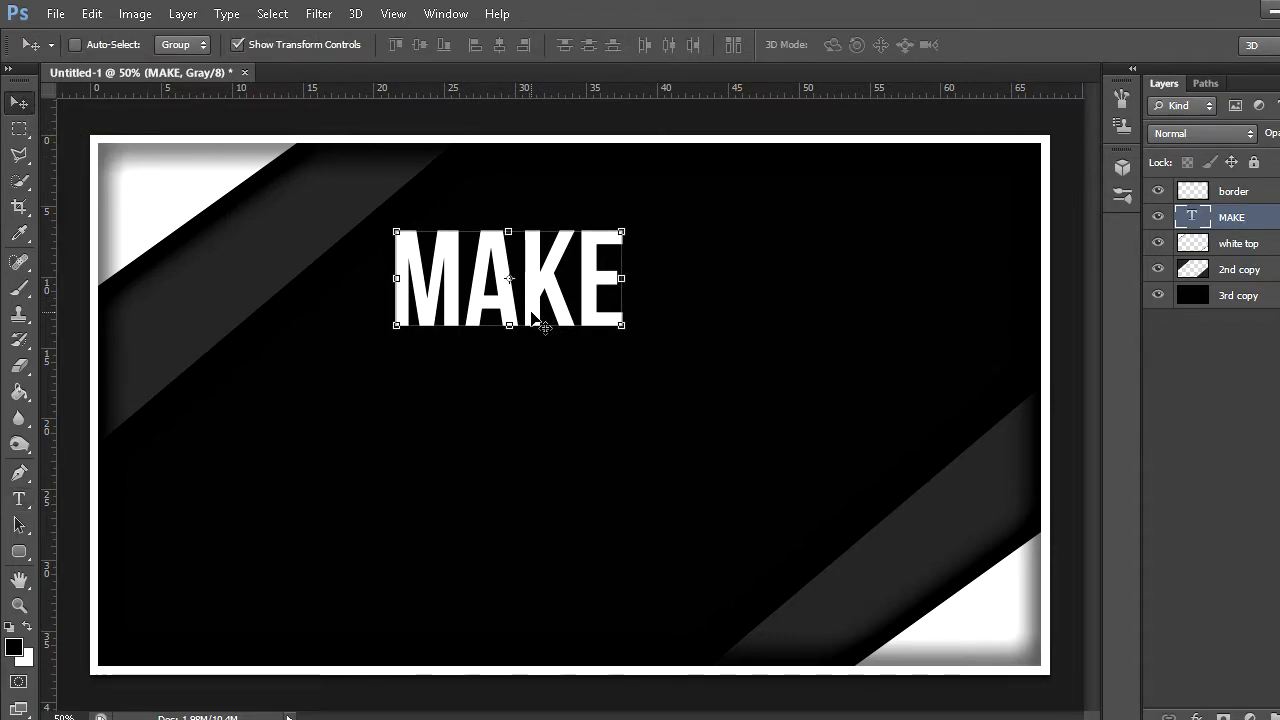
key("ctrl+t")
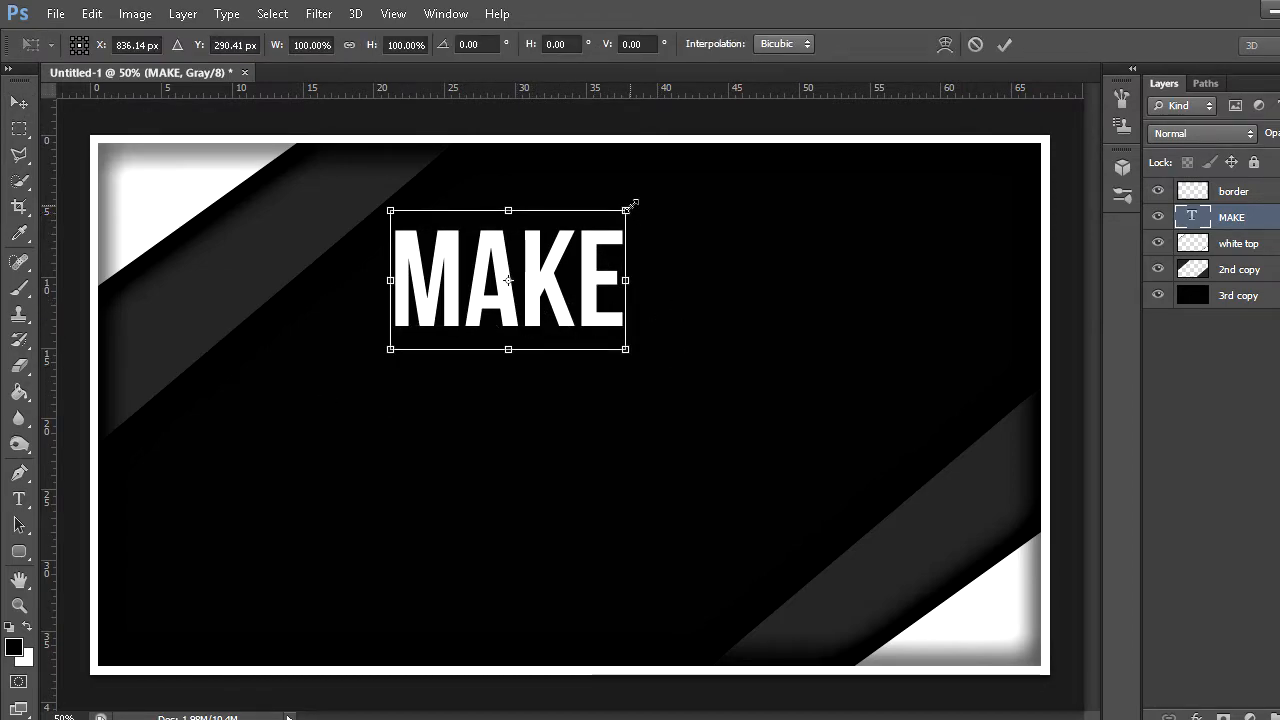
left_click_drag(624, 210, 908, 97)
left_click_drag(806, 176, 738, 251)
left_click_drag(833, 120, 938, 57)
left_click_drag(787, 225, 733, 283)
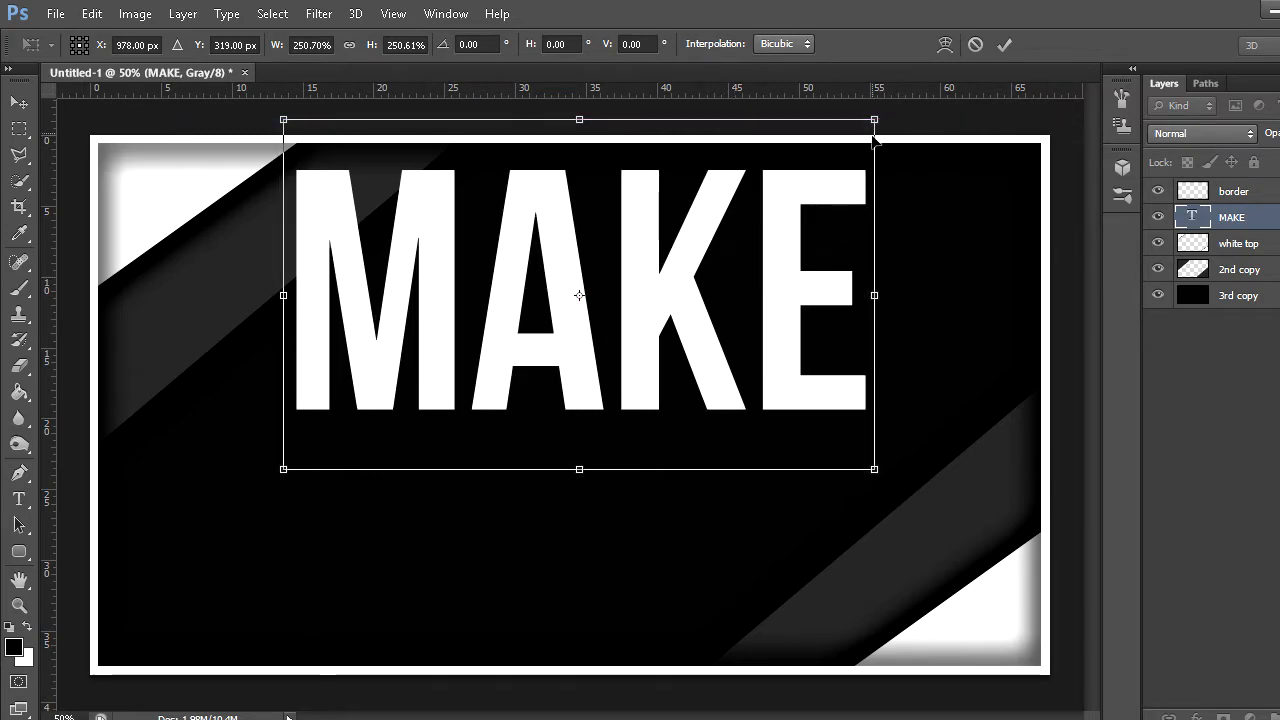
left_click_drag(875, 120, 860, 120)
left_click_drag(756, 258, 737, 294)
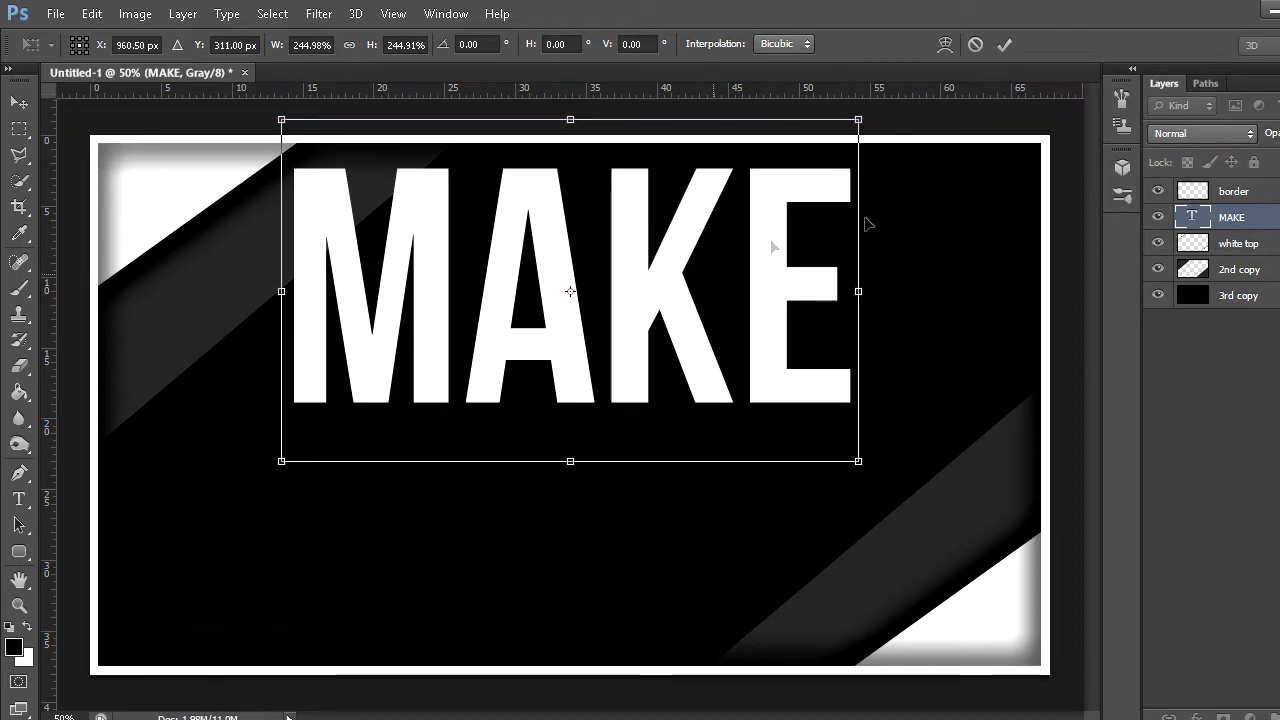
left_click(1005, 45)
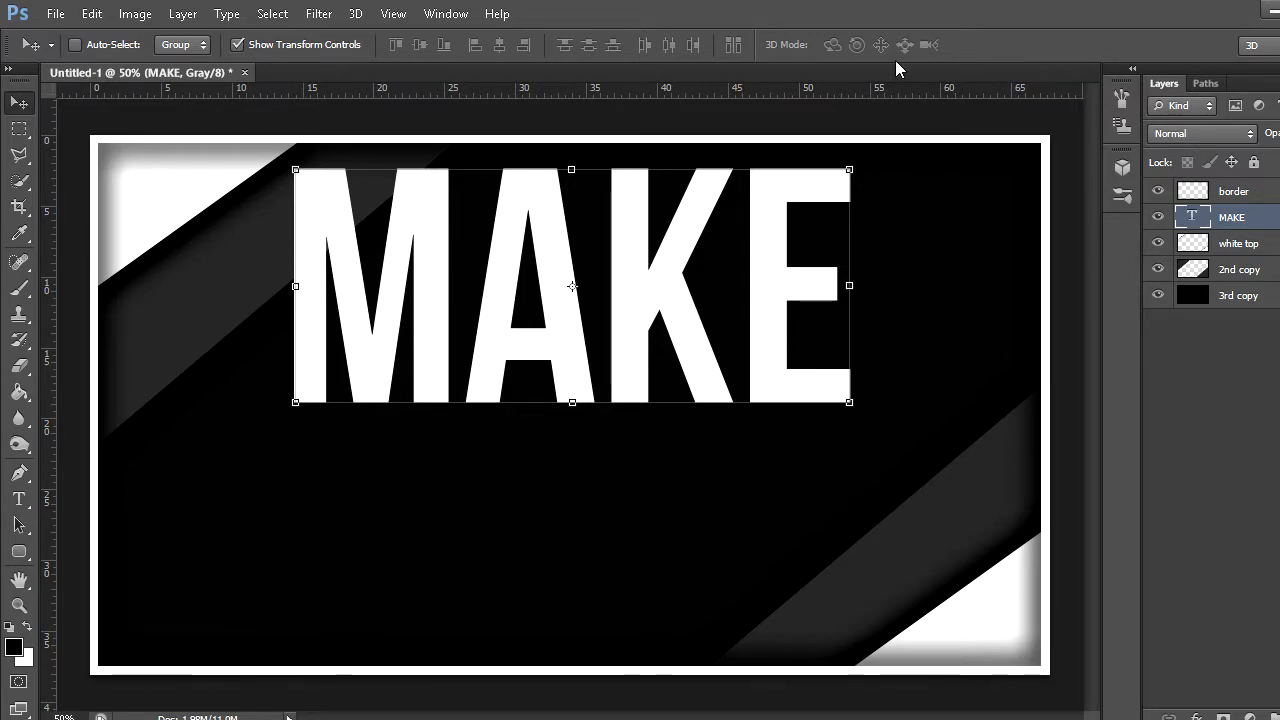
Duplicate the MAKE text layer and place vertical guides along the word's left and right edges
key("ctrl+j")
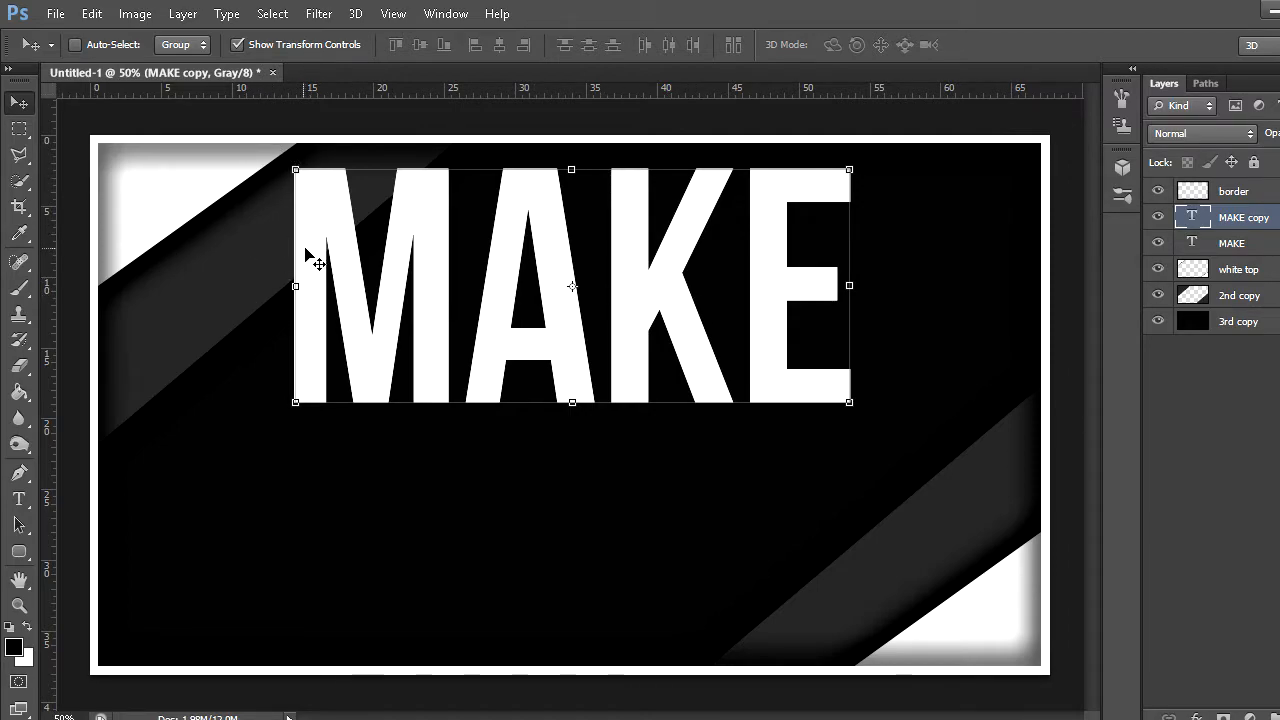
left_click_drag(42, 195, 295, 200)
left_click_drag(48, 218, 849, 262)
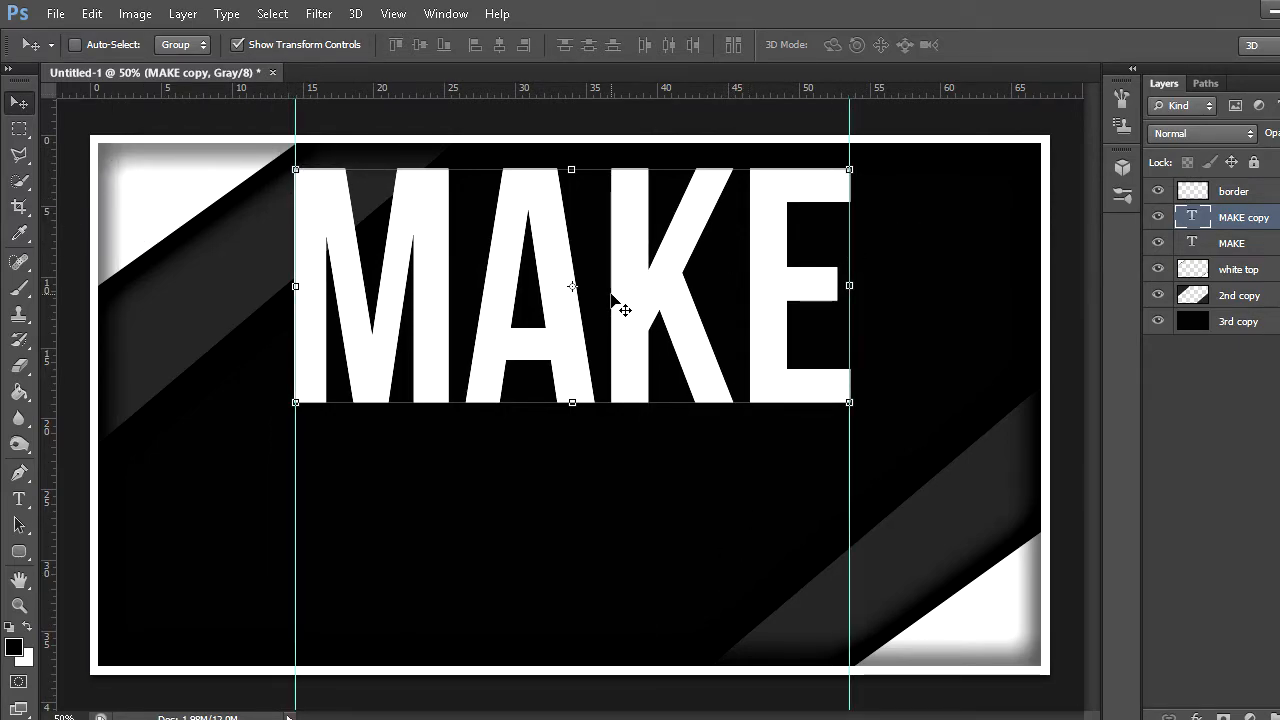
left_click_drag(858, 477, 766, 380)
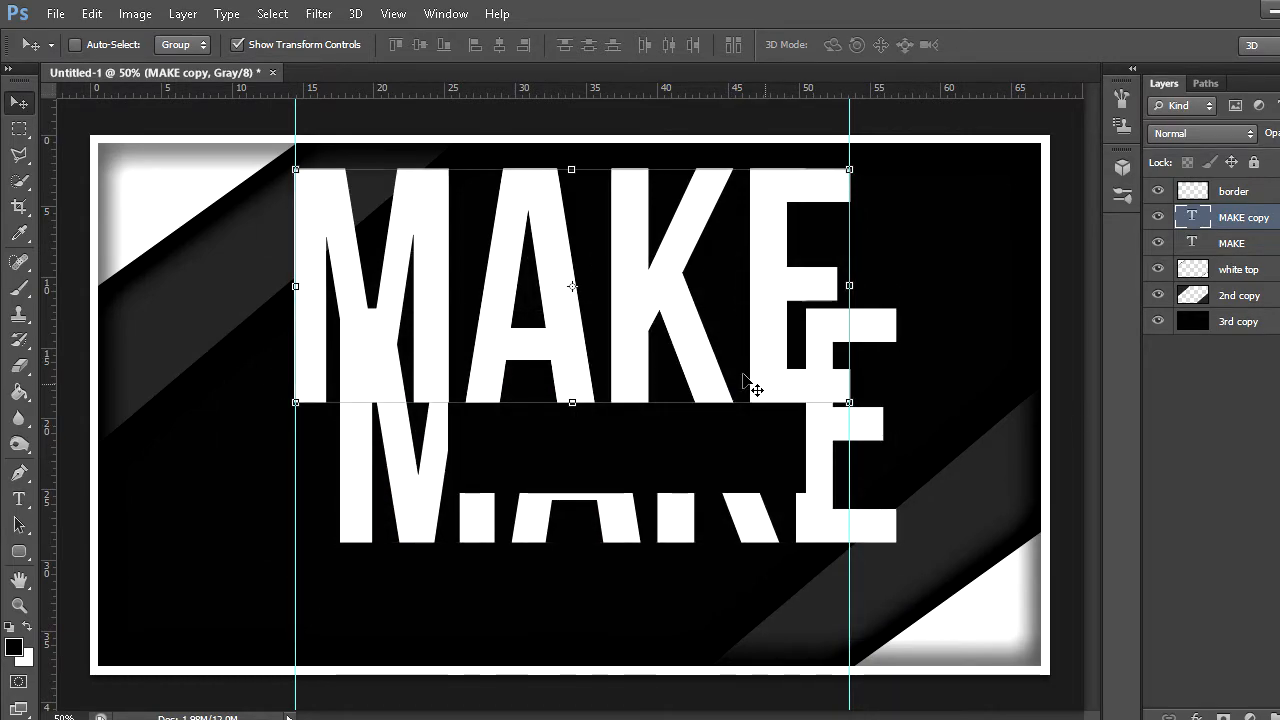
key("ctrl+alt+z")
key("ctrl+alt+z")
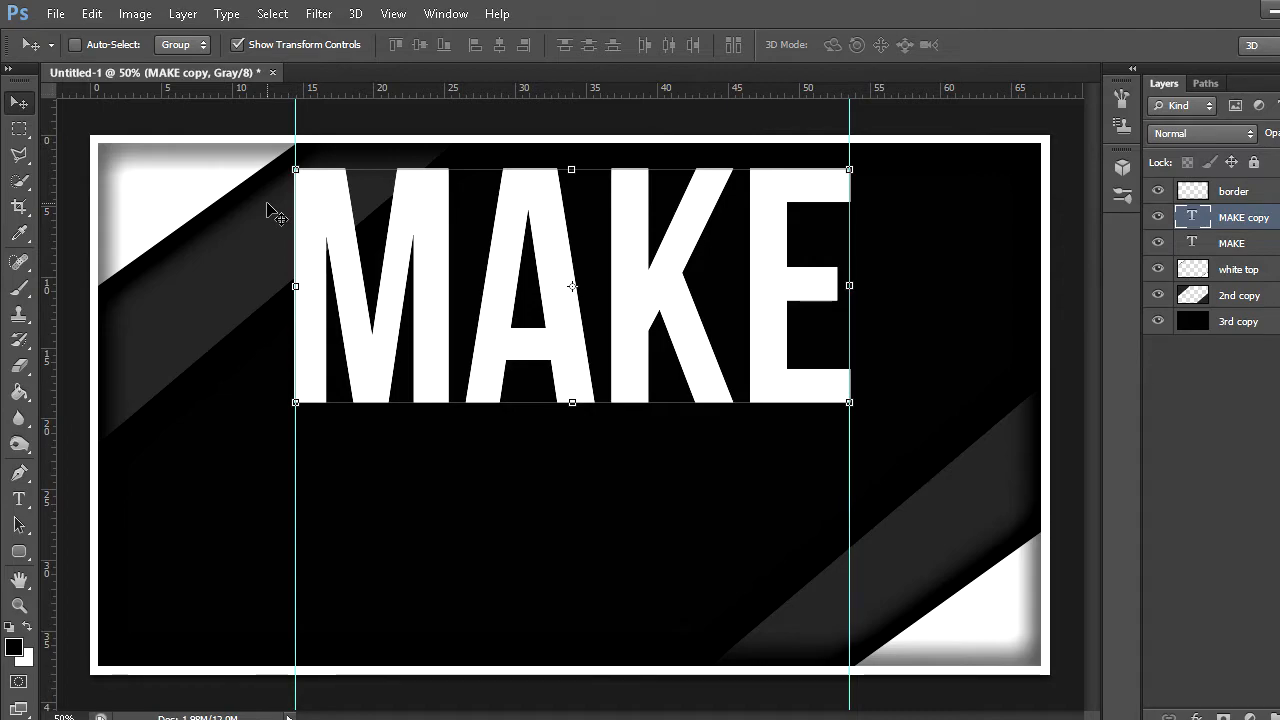
Move the MAKE copy directly below the original between the guides, and shift the original MAKE up near the border
left_click_drag(657, 412, 637, 572)
left_click(1261, 248)
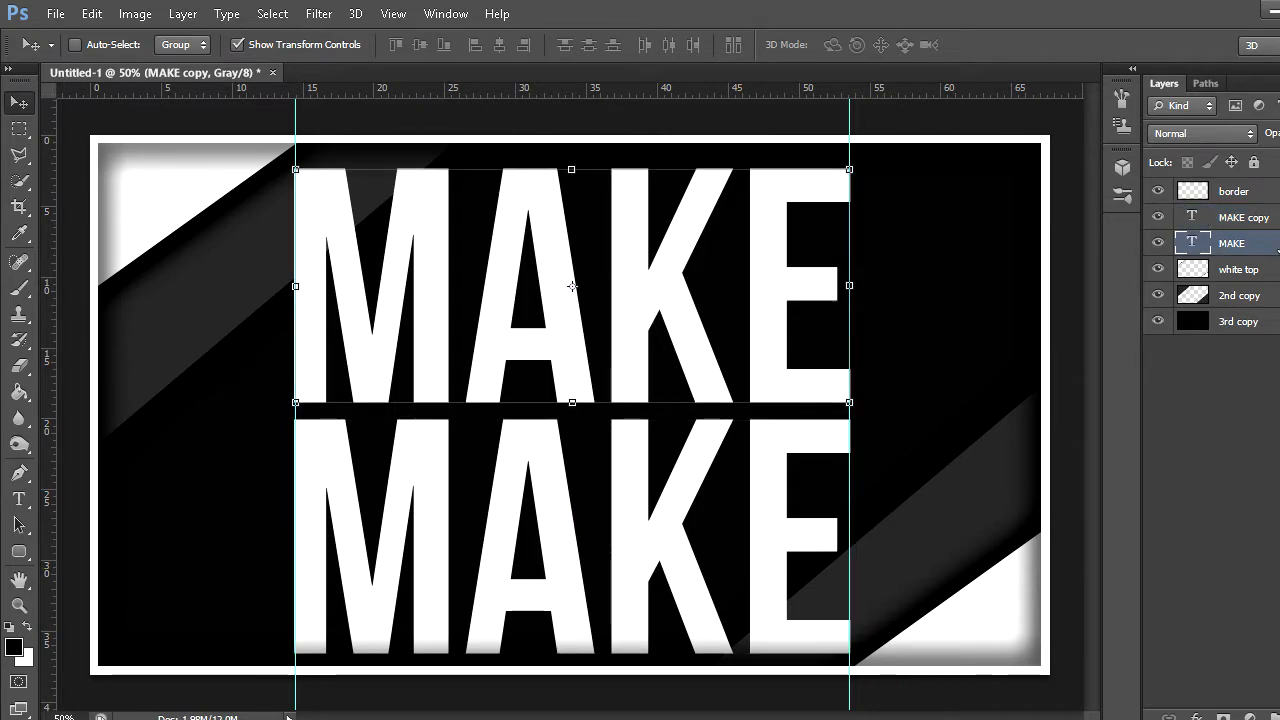
left_click_drag(685, 270, 688, 263)
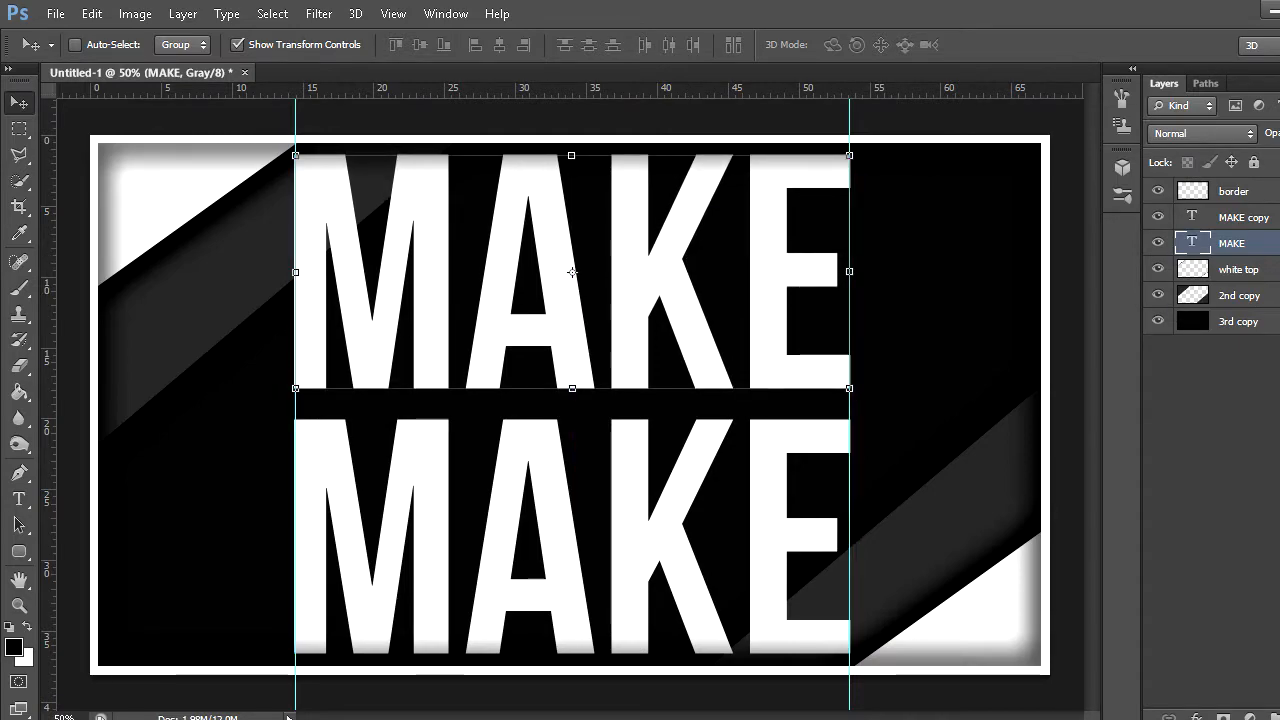
Adjust the MAKE copy's vertical position, leaving a narrow gap below the upper word and a margin above the bottom border
left_click(1250, 218)
left_click_drag(731, 535, 727, 518)
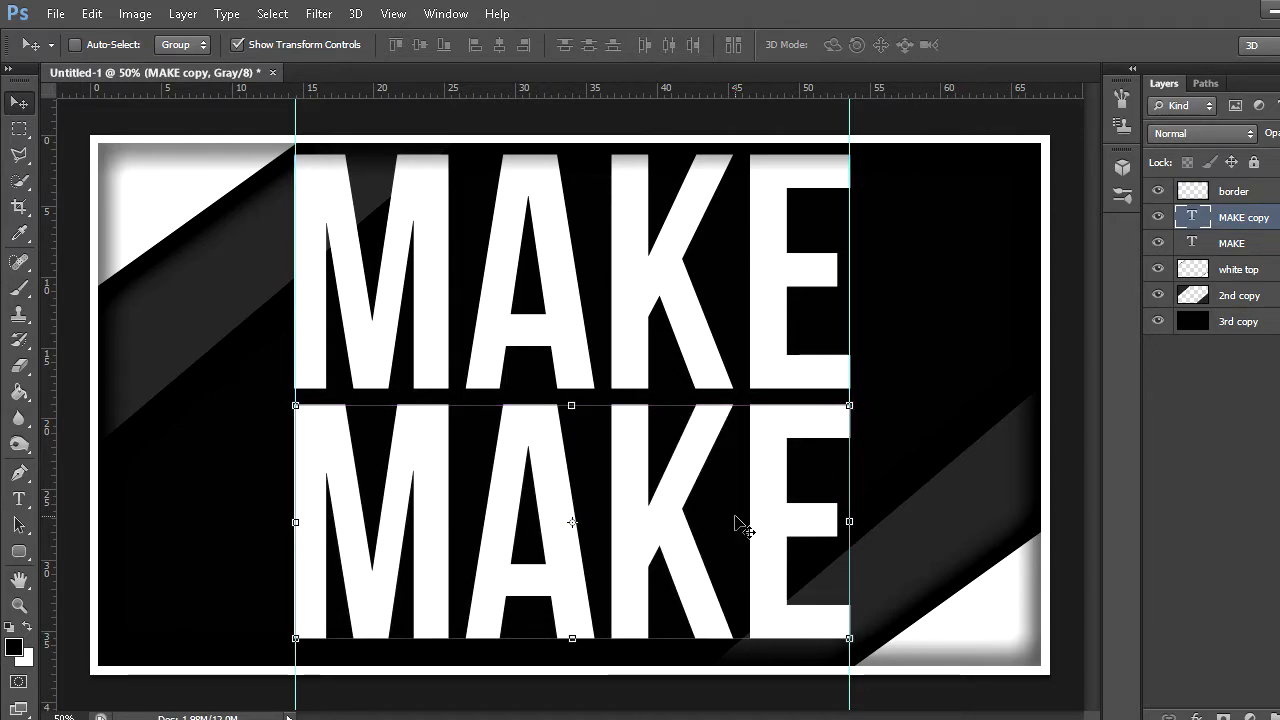
key("Down")
key("Down")
key("Down")
key("Down")
key("Down")
key("Down")
key("Down")
key("Down")
key("Down")
key("Down")
key("Down")
key("Down")
key("Down")
key("Down")
key("Down")
key("Down")
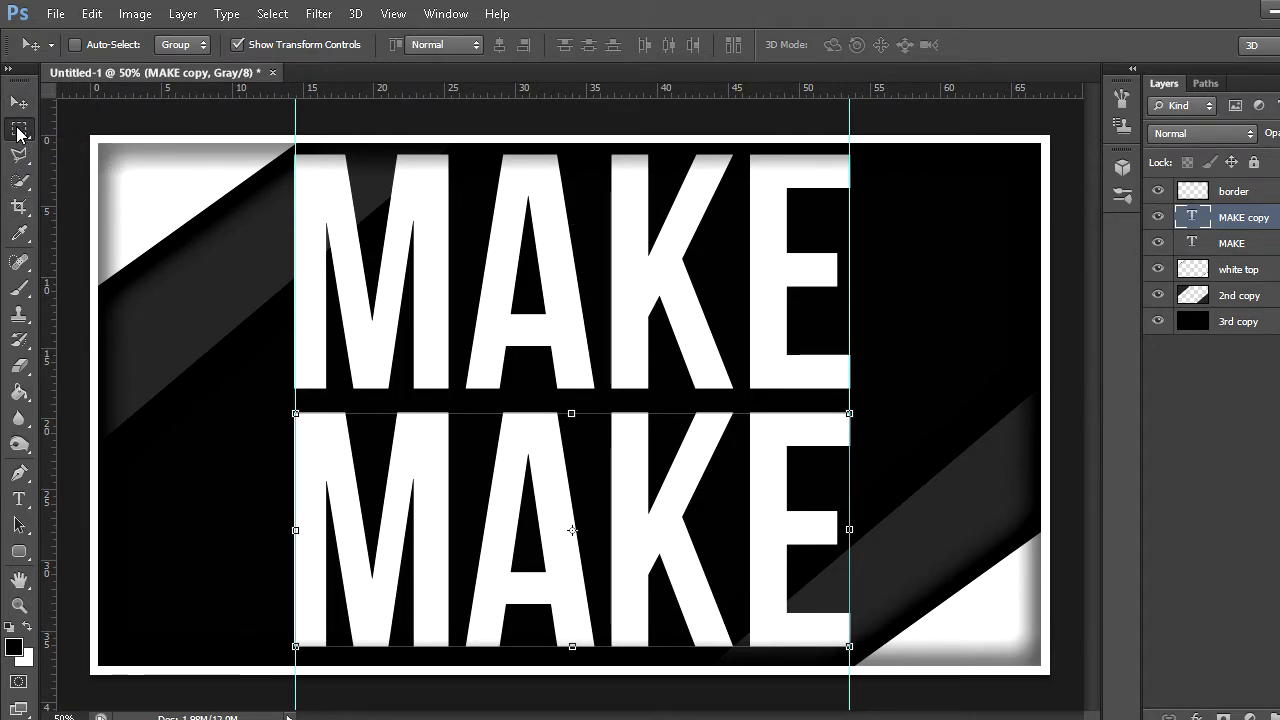
Replace the wording of the lower MAKE copy with THIS and commit the text edit
key("m")
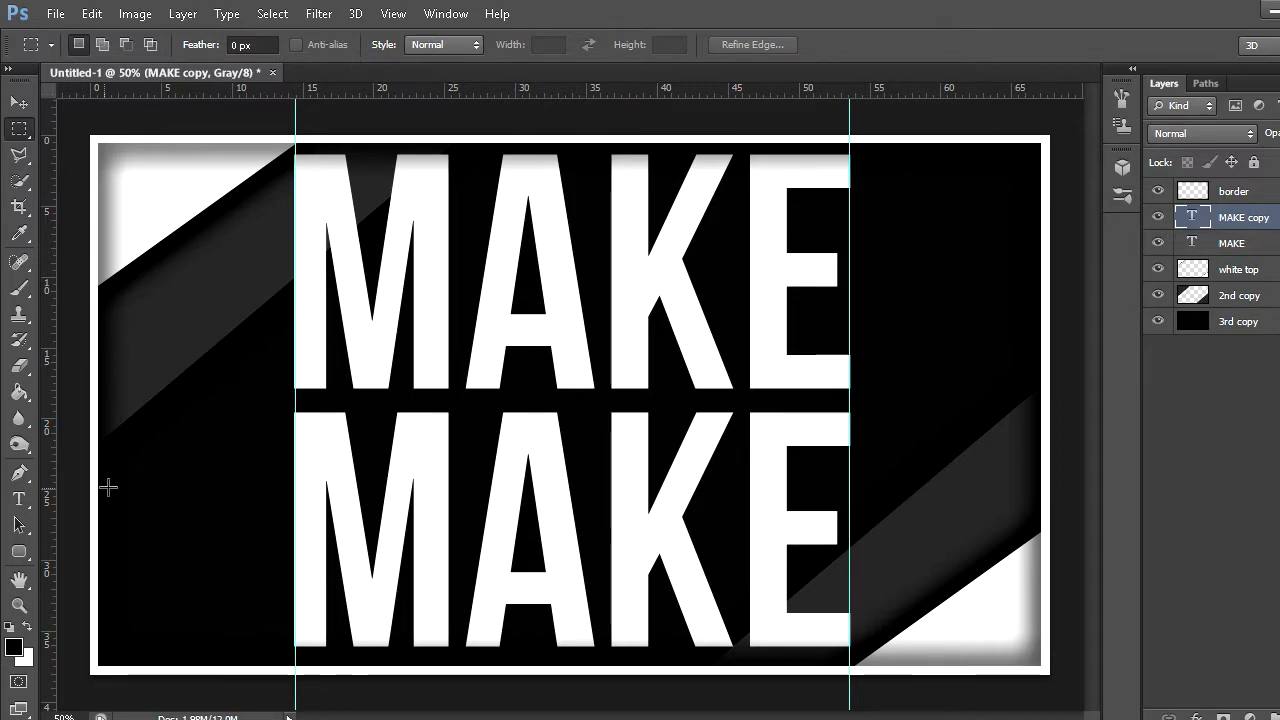
left_click(19, 505)
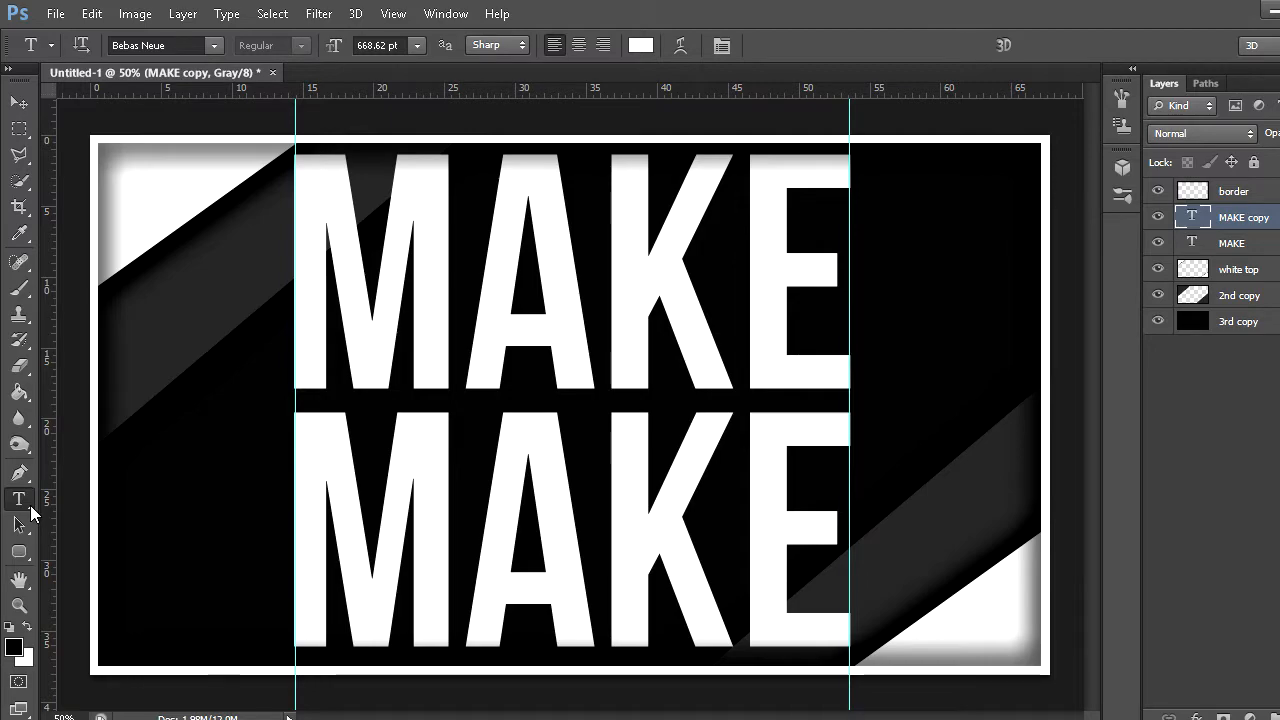
left_click(766, 523)
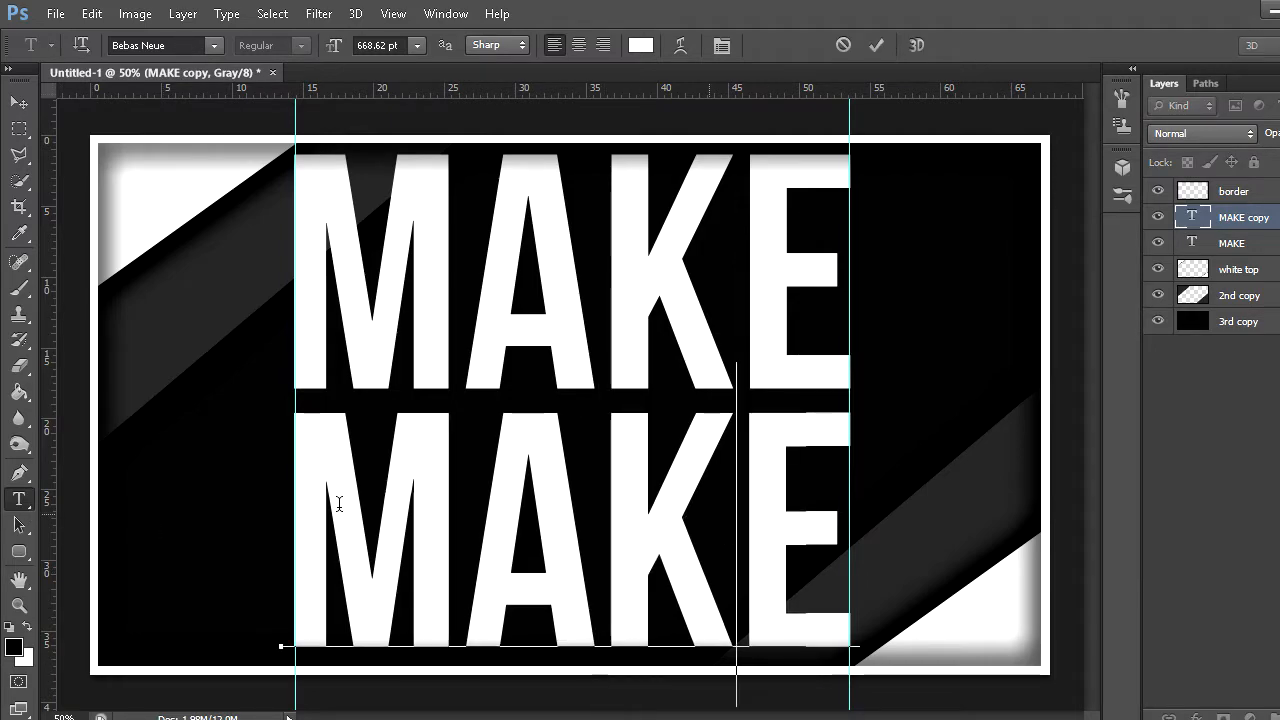
left_click(337, 500, "shift")
left_click(825, 515)
left_click(301, 497, "shift")
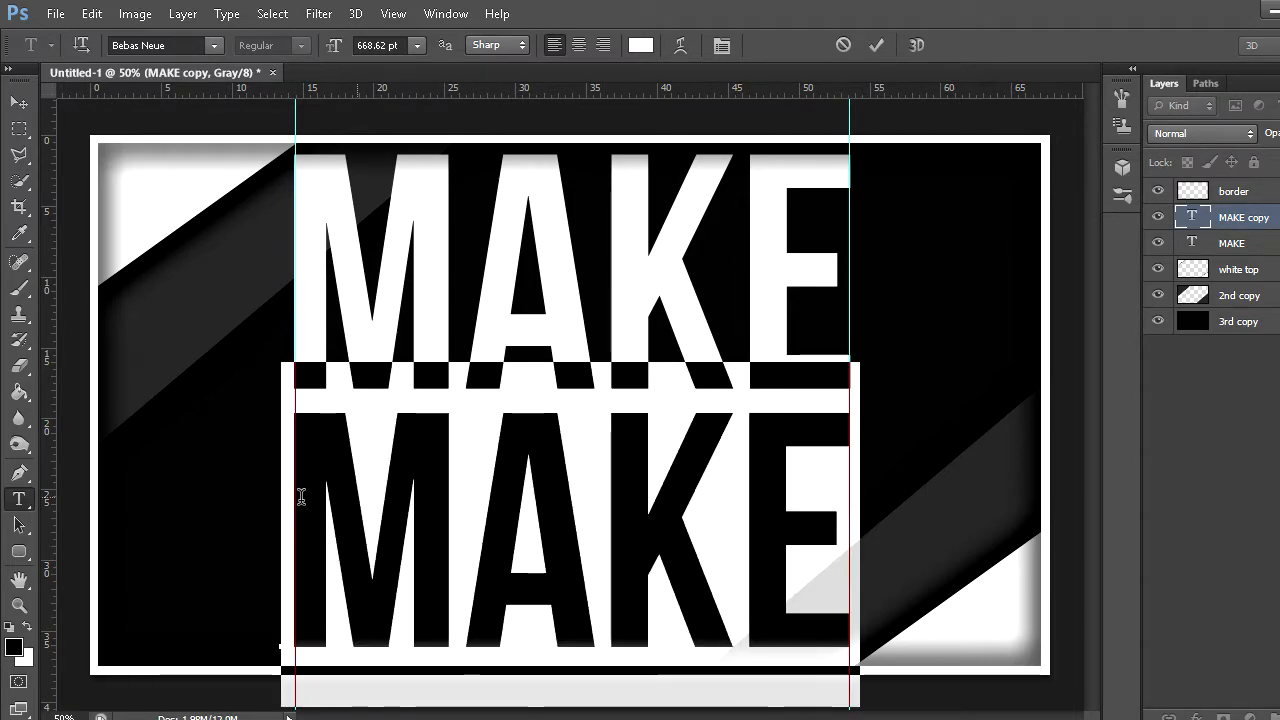
type("T")
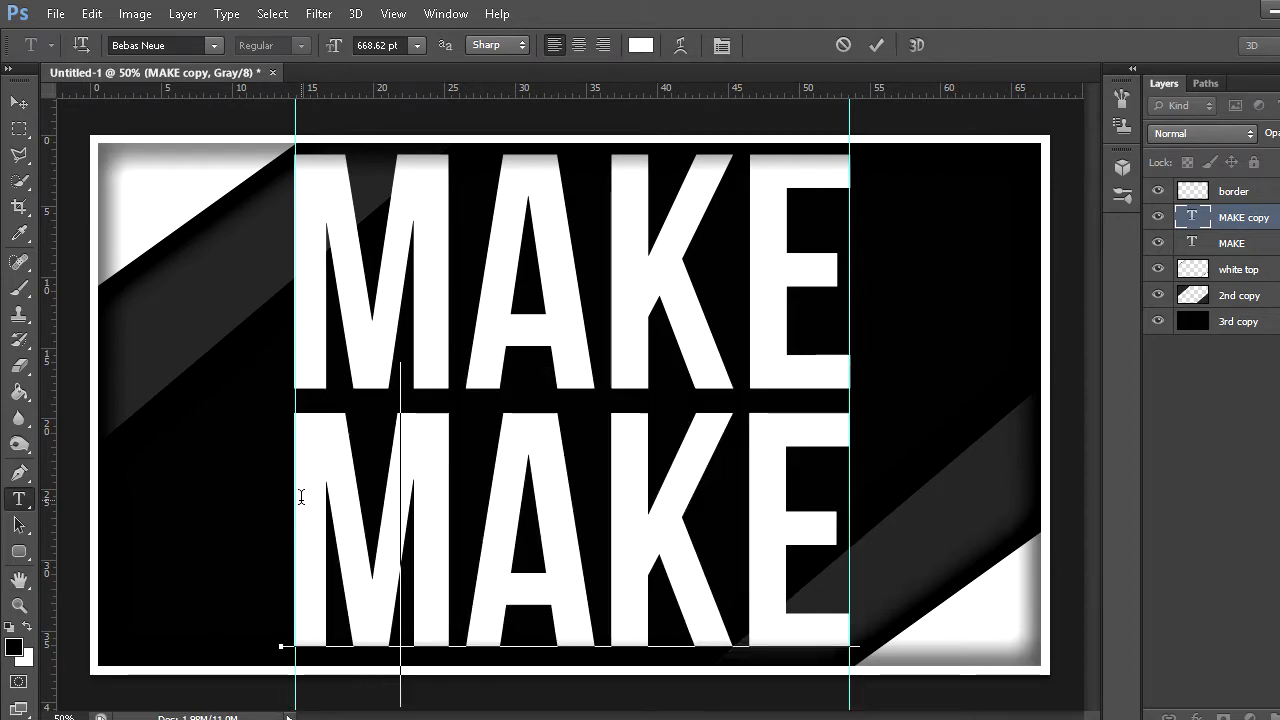
type("HOSE")
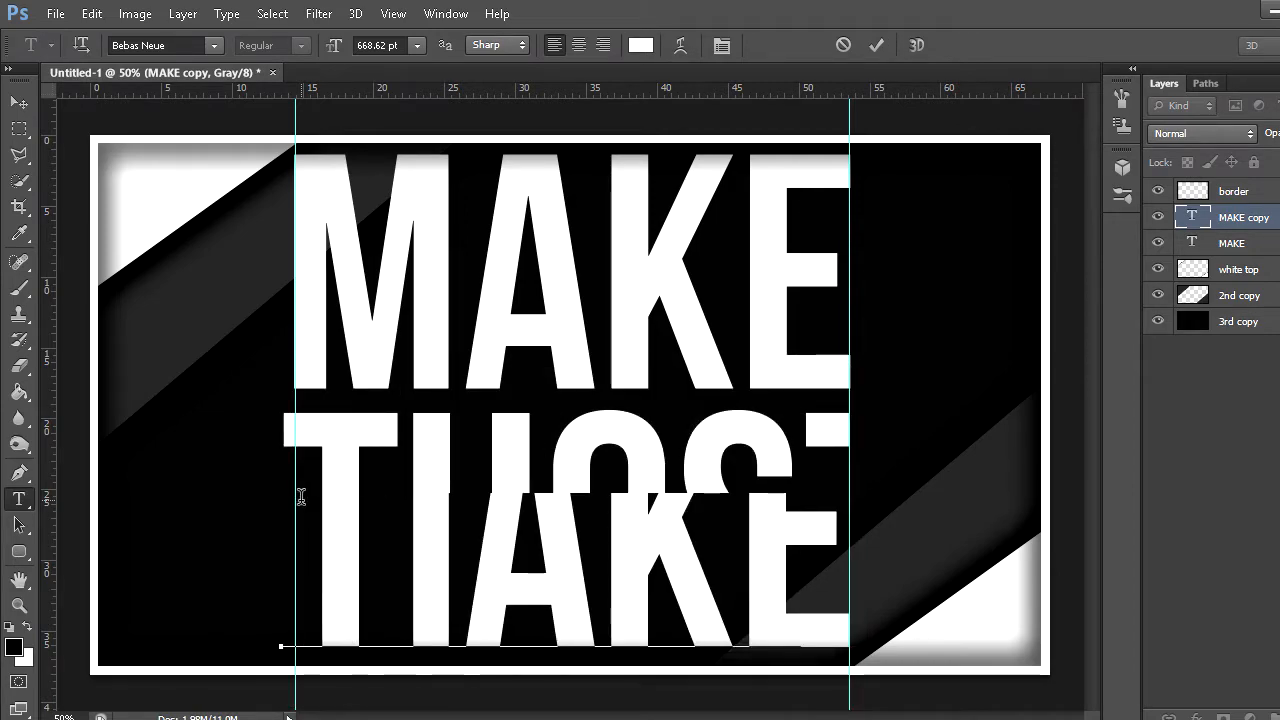
key("BackSpace")
key("BackSpace")
key("BackSpace")
type("IS")
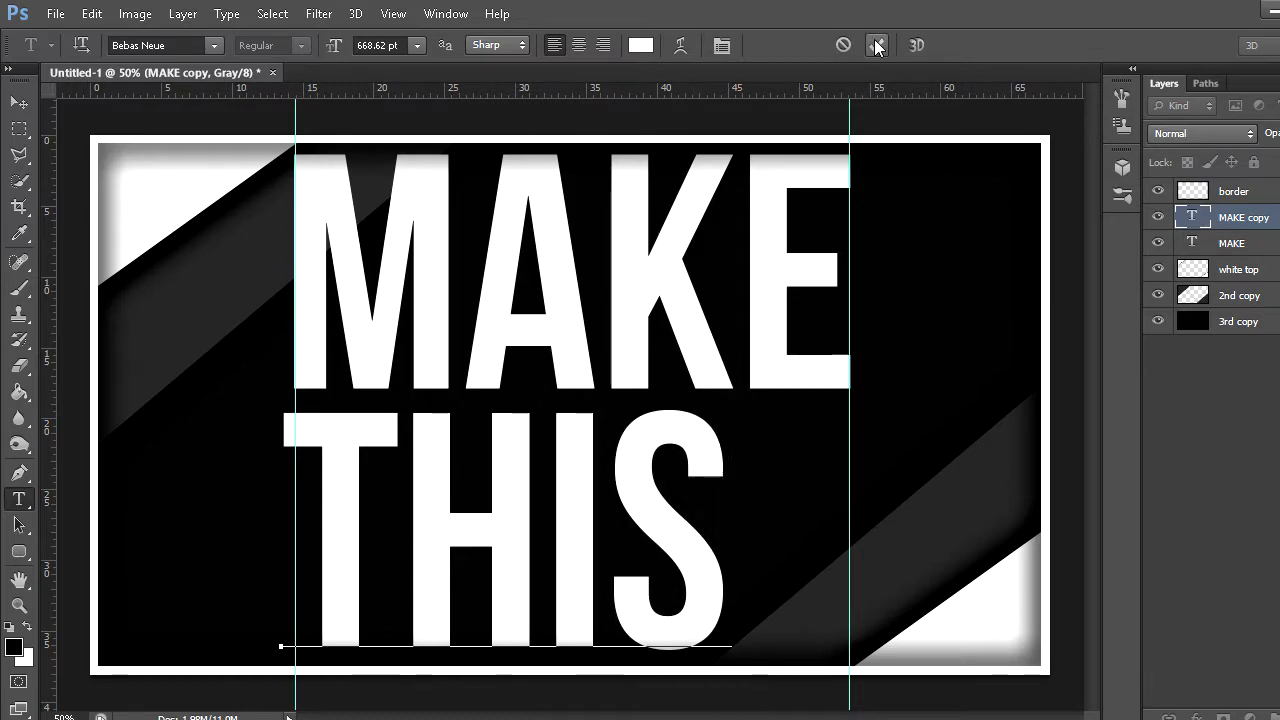
left_click(872, 52)
Enlarge the word THIS slightly and center it beneath MAKE with a small gap between the two words
left_click(20, 102)
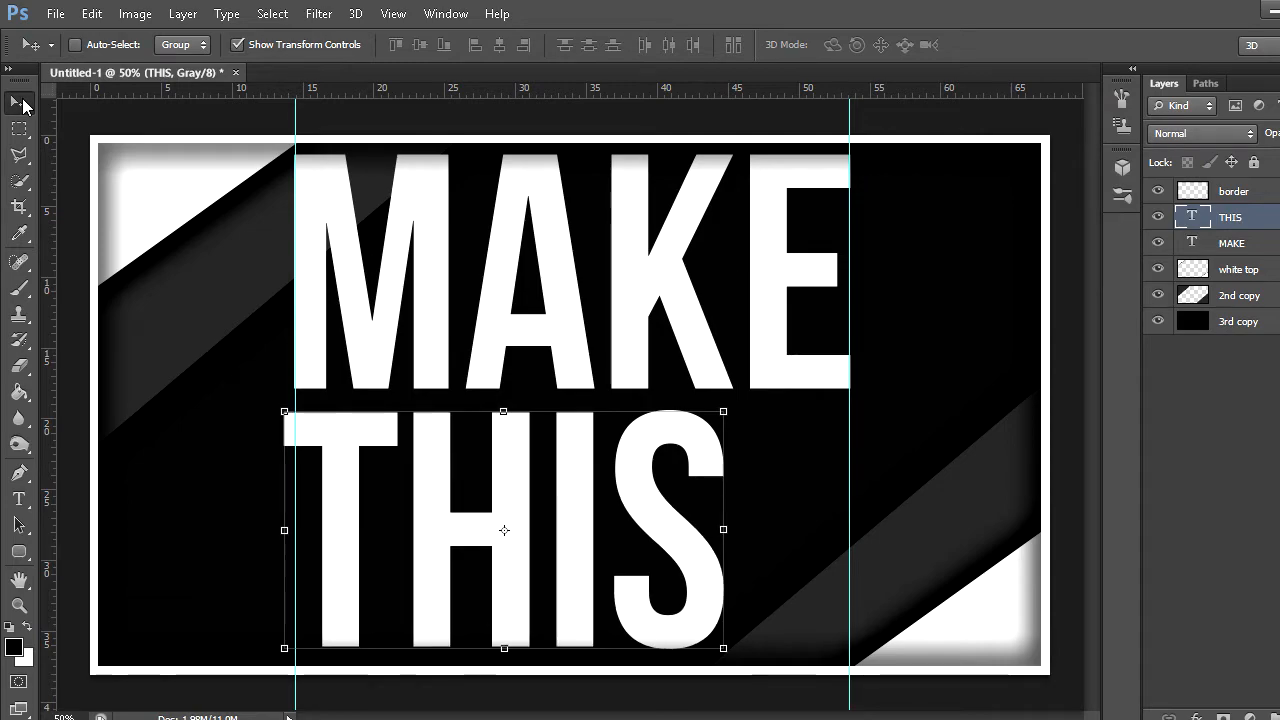
left_click_drag(590, 500, 670, 503)
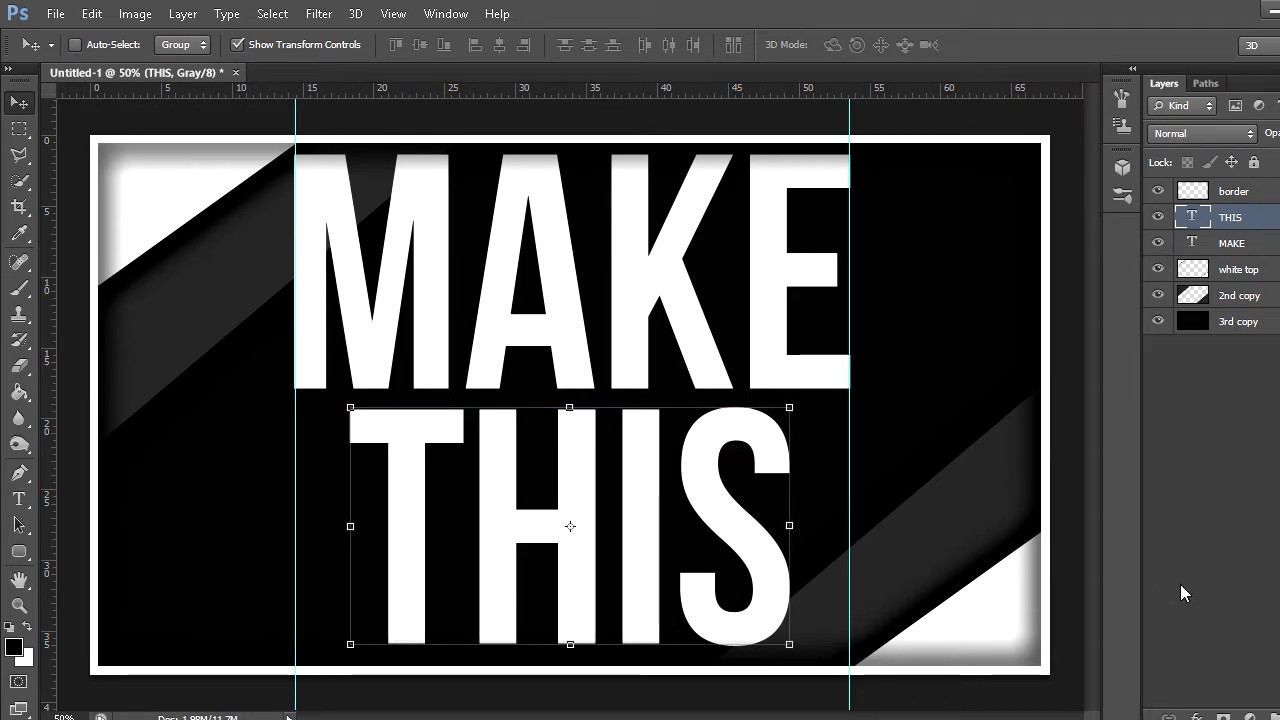
key("ctrl+t")
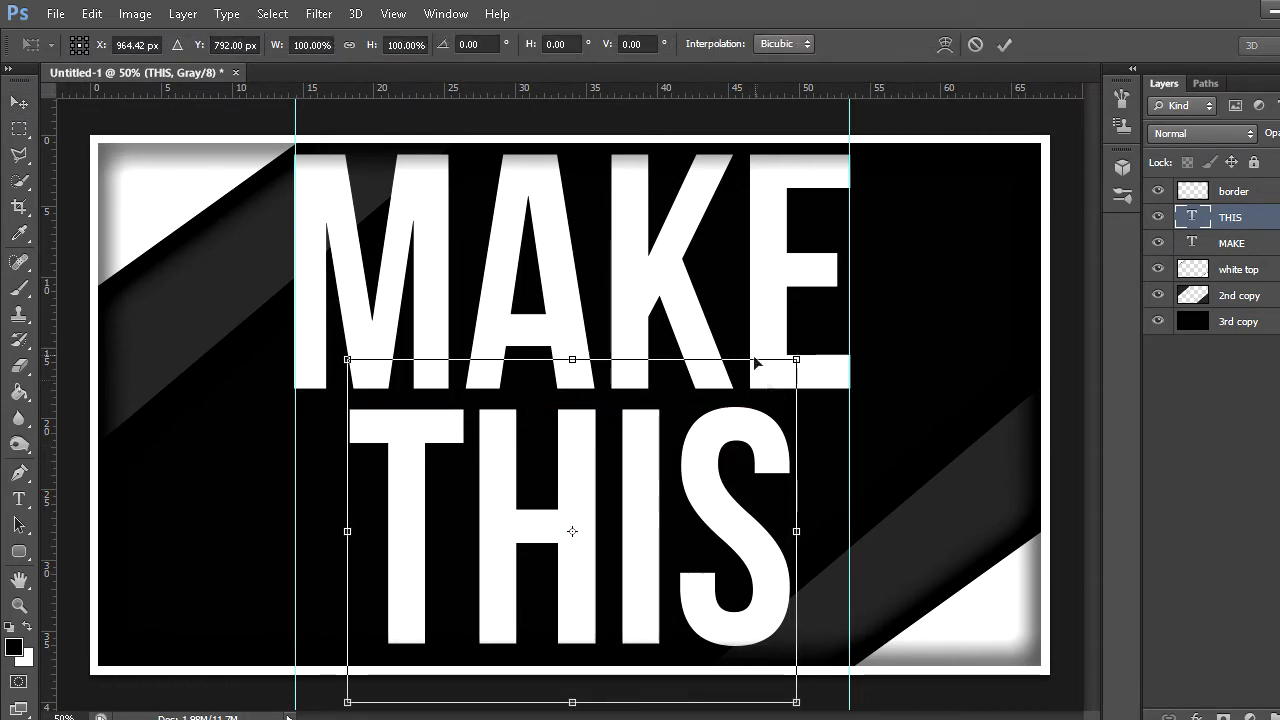
left_click_drag(795, 358, 834, 349)
left_click(1004, 44)
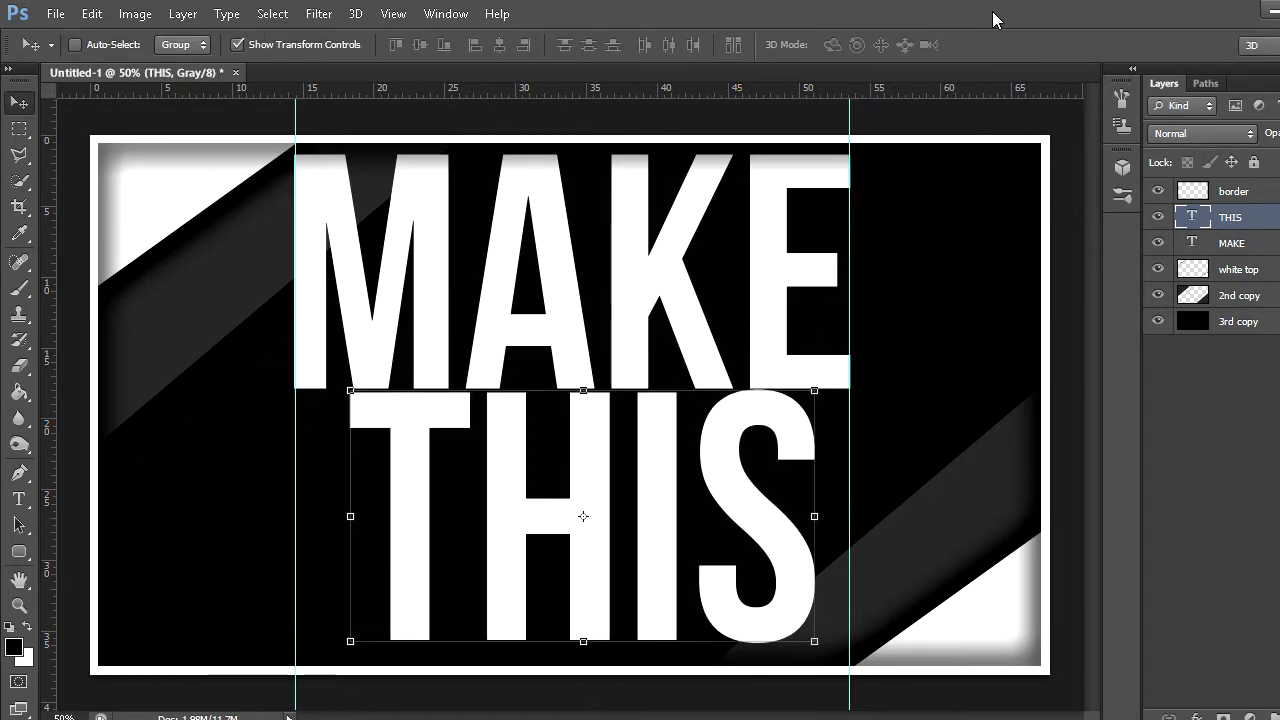
left_click_drag(718, 512, 690, 512)
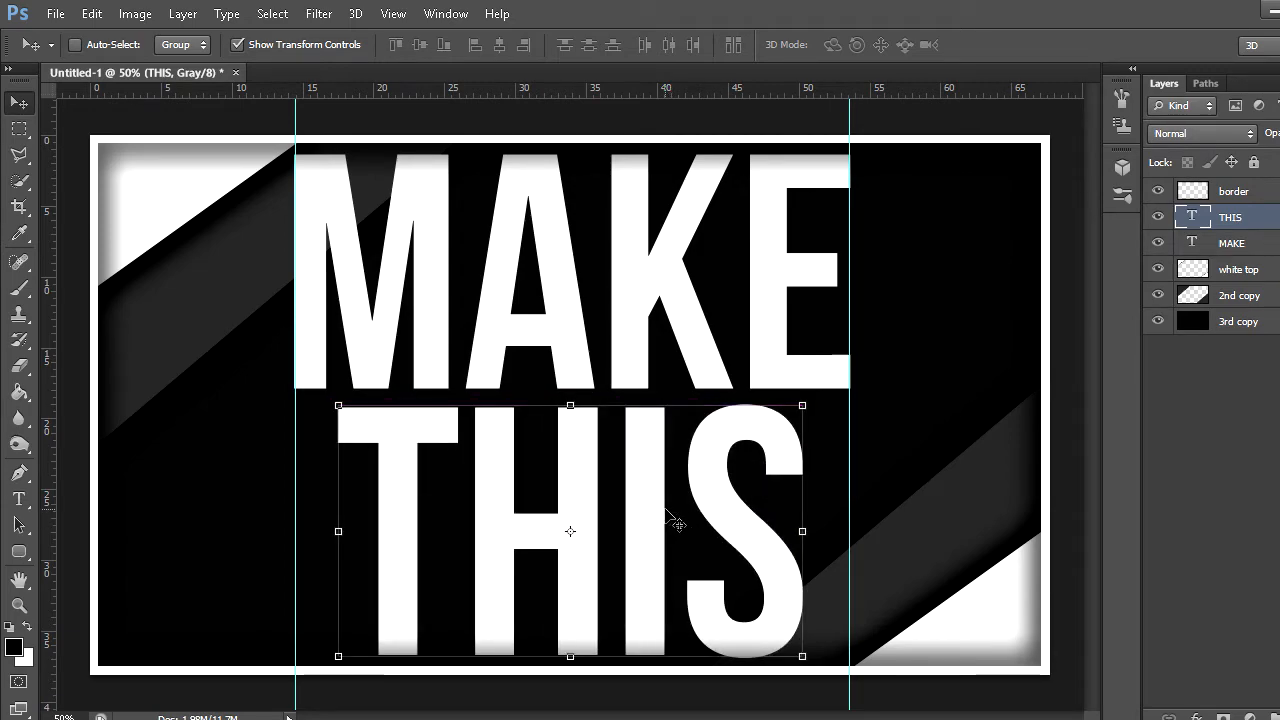
Move both vertical guides away from the text, off the left side of the canvas
left_click_drag(295, 129, 59, 135)
left_click_drag(848, 110, 61, 143)
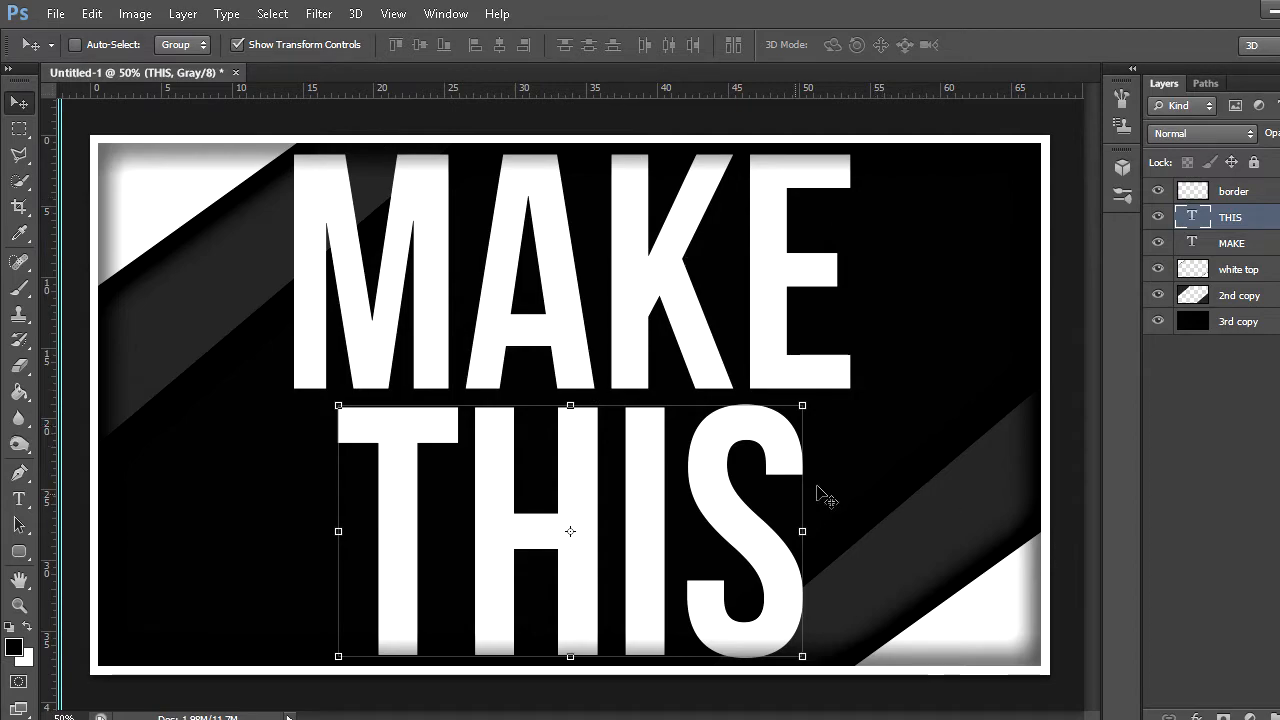
left_click(18, 130)
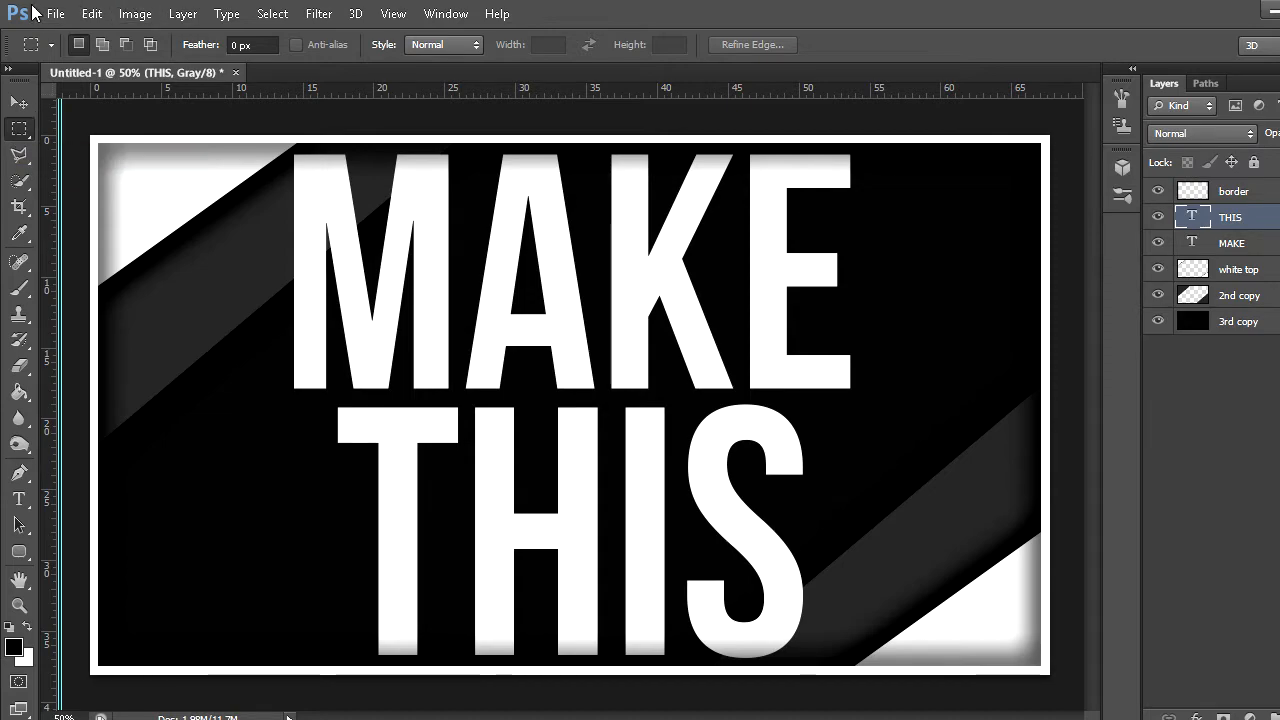
Reorder the text layers so MAKE sits directly above THIS, and select the MAKE layer
left_click(18, 102)
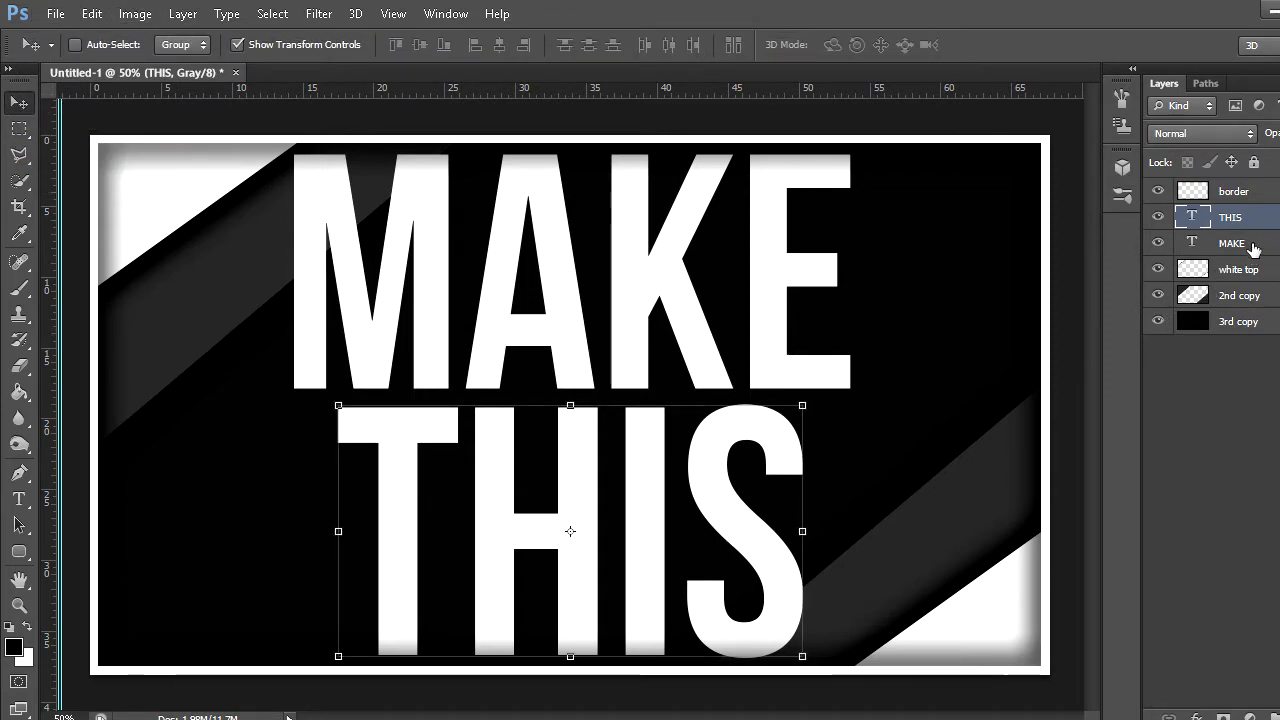
left_click_drag(1249, 248, 1250, 210)
left_click(1240, 243)
left_click(1240, 217)
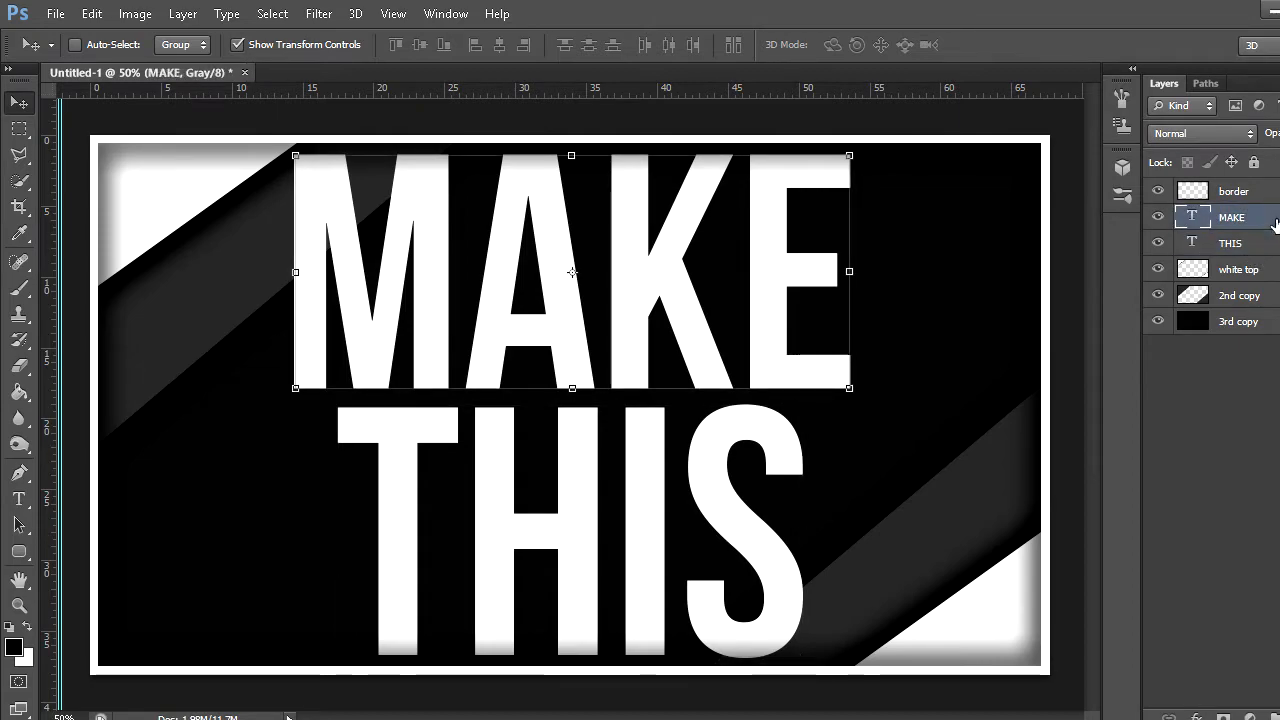
Add a 5 px black outside stroke to the MAKE layer in its blending options
right_click(1257, 225)
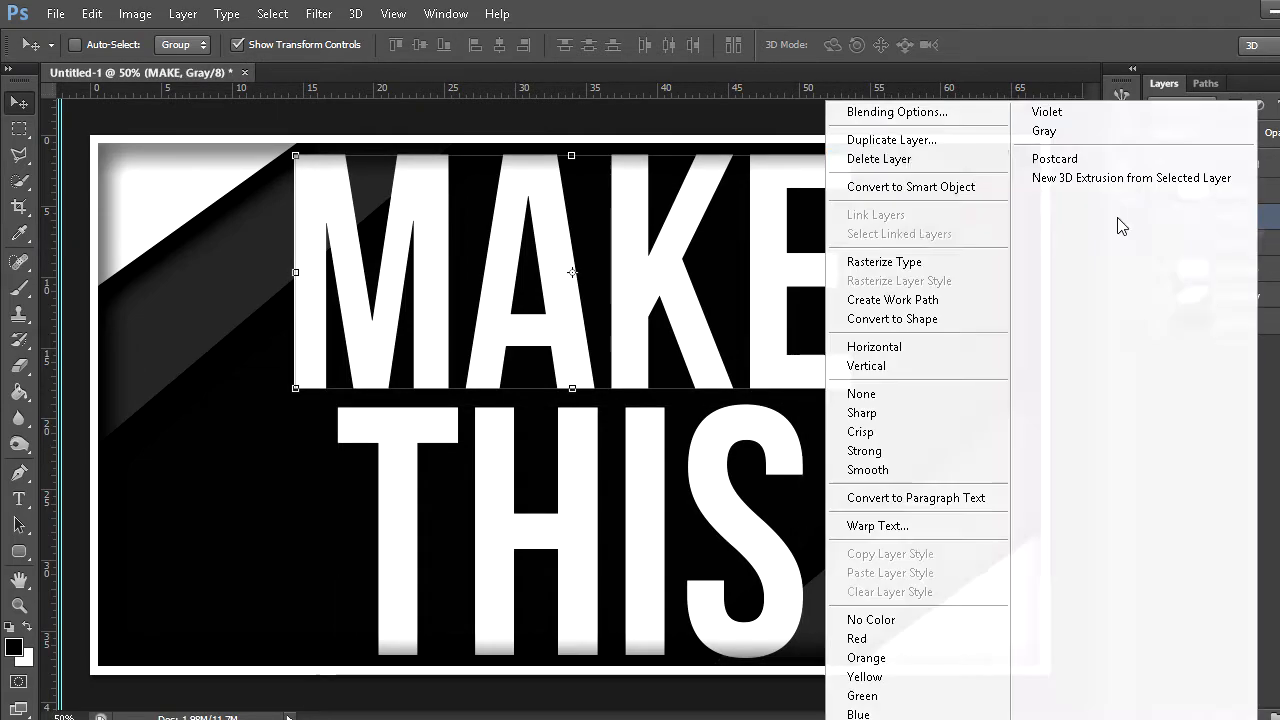
left_click(901, 115)
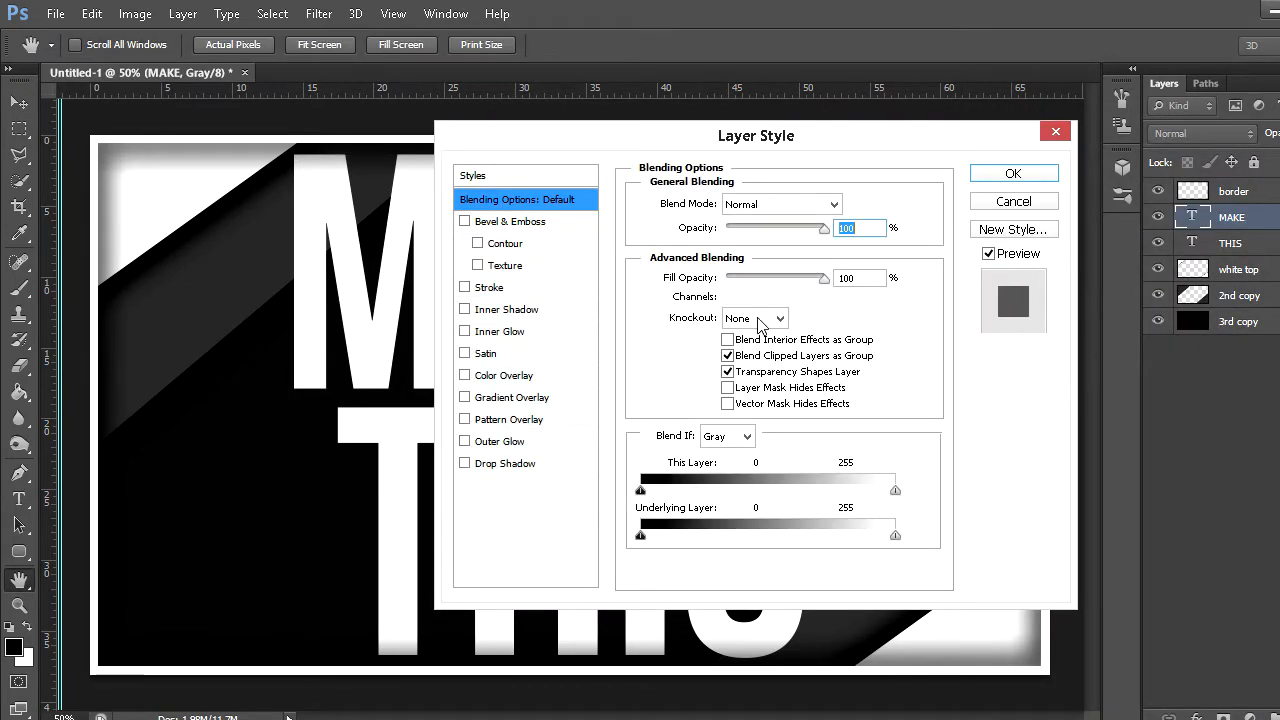
left_click(492, 289)
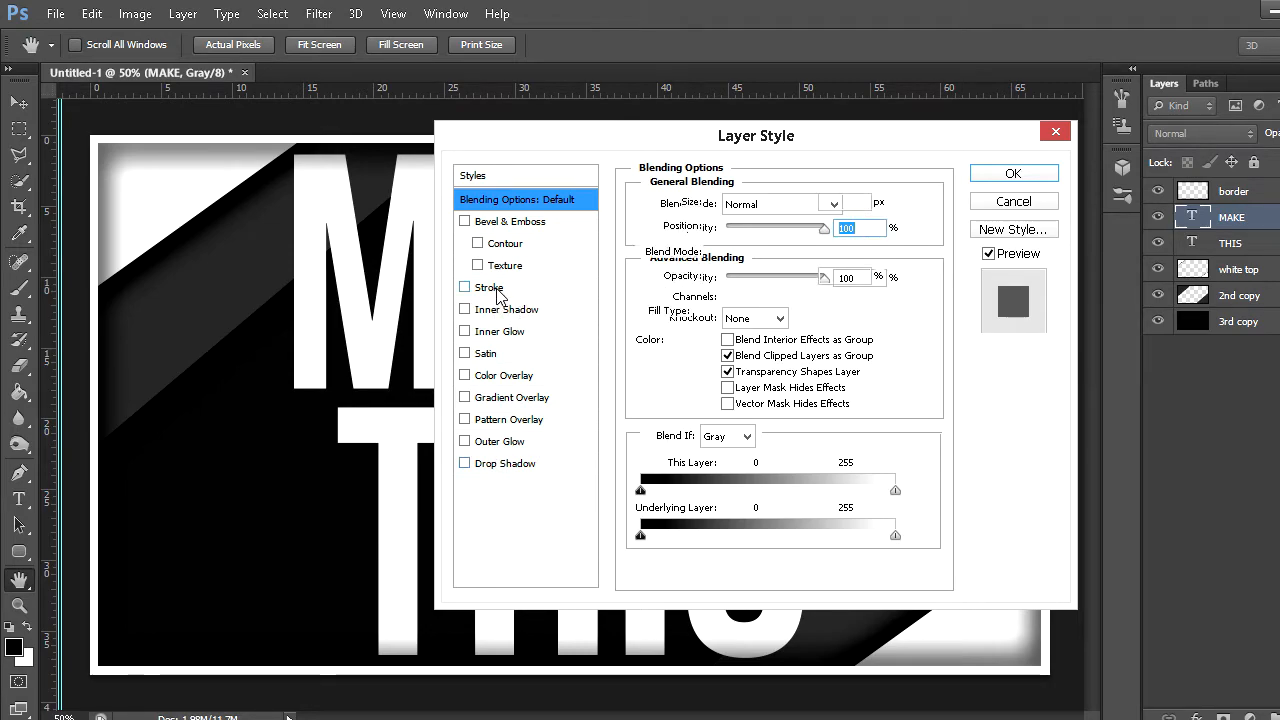
left_click(845, 202)
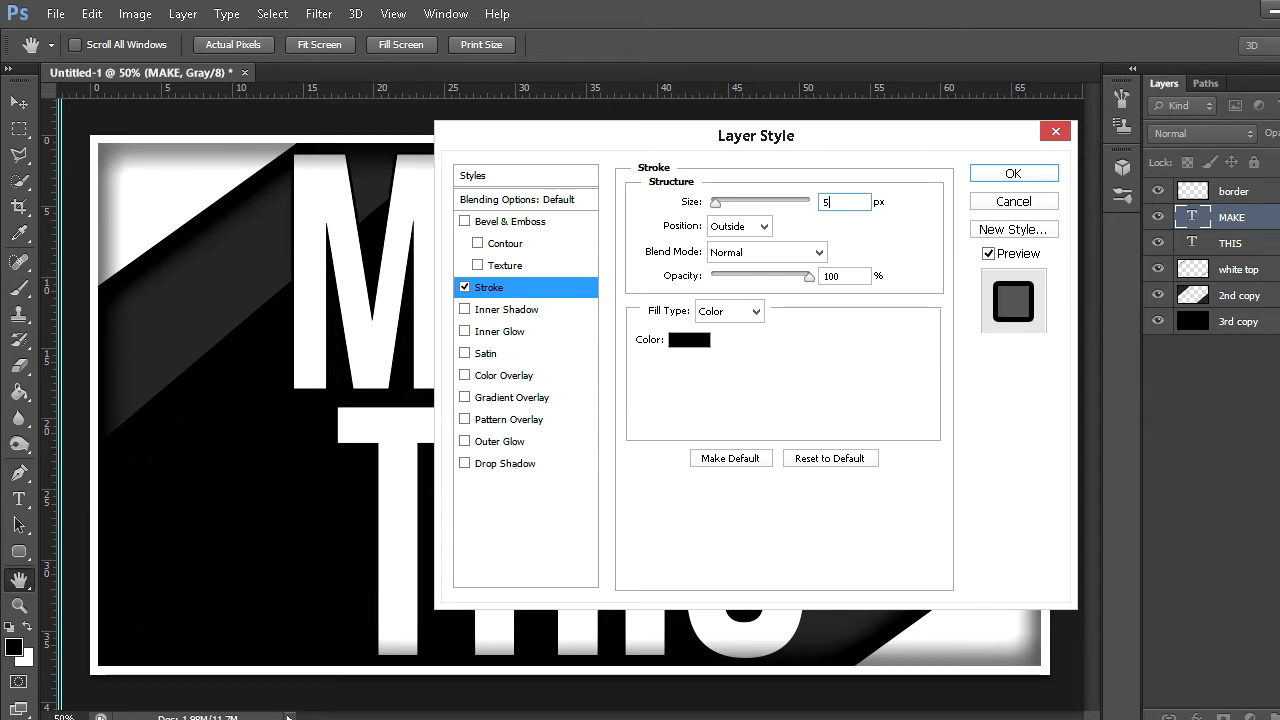
Add a drop shadow to the MAKE layer with a distance of 25 px and a size of 50 px
left_click(497, 466)
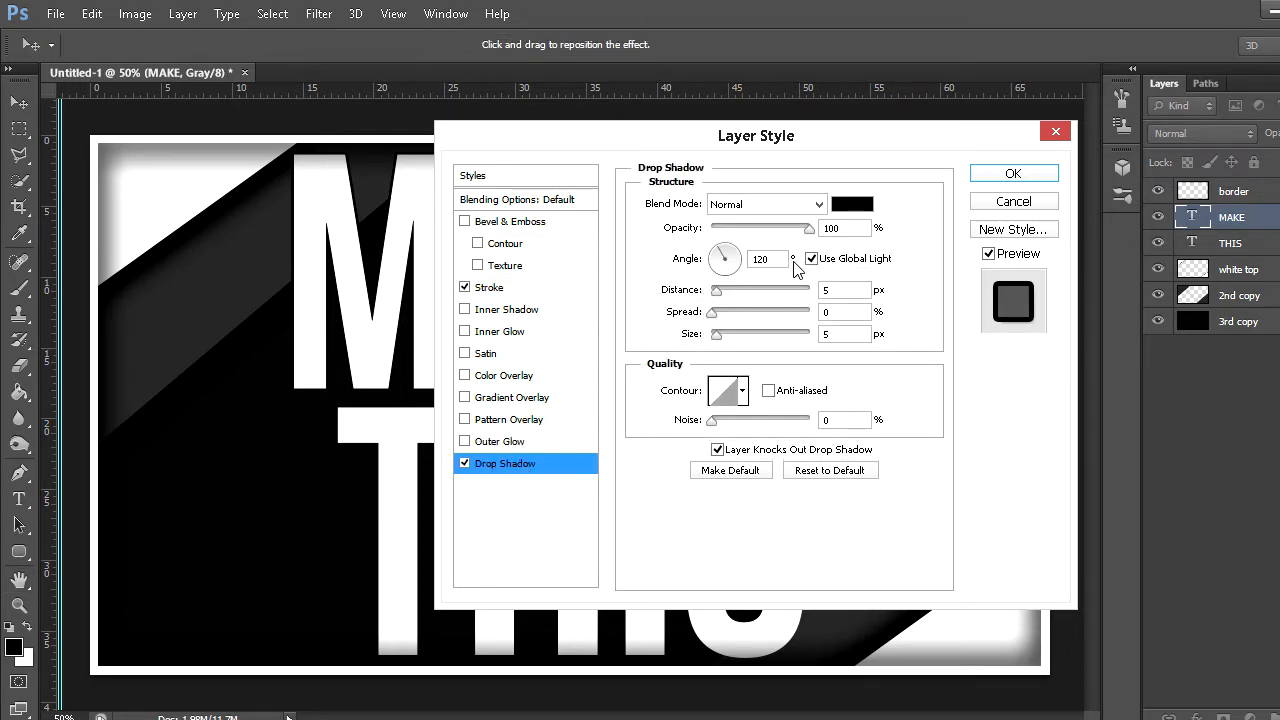
double_click(845, 290)
type("25")
key("Tab")
key("Tab")
type("50")
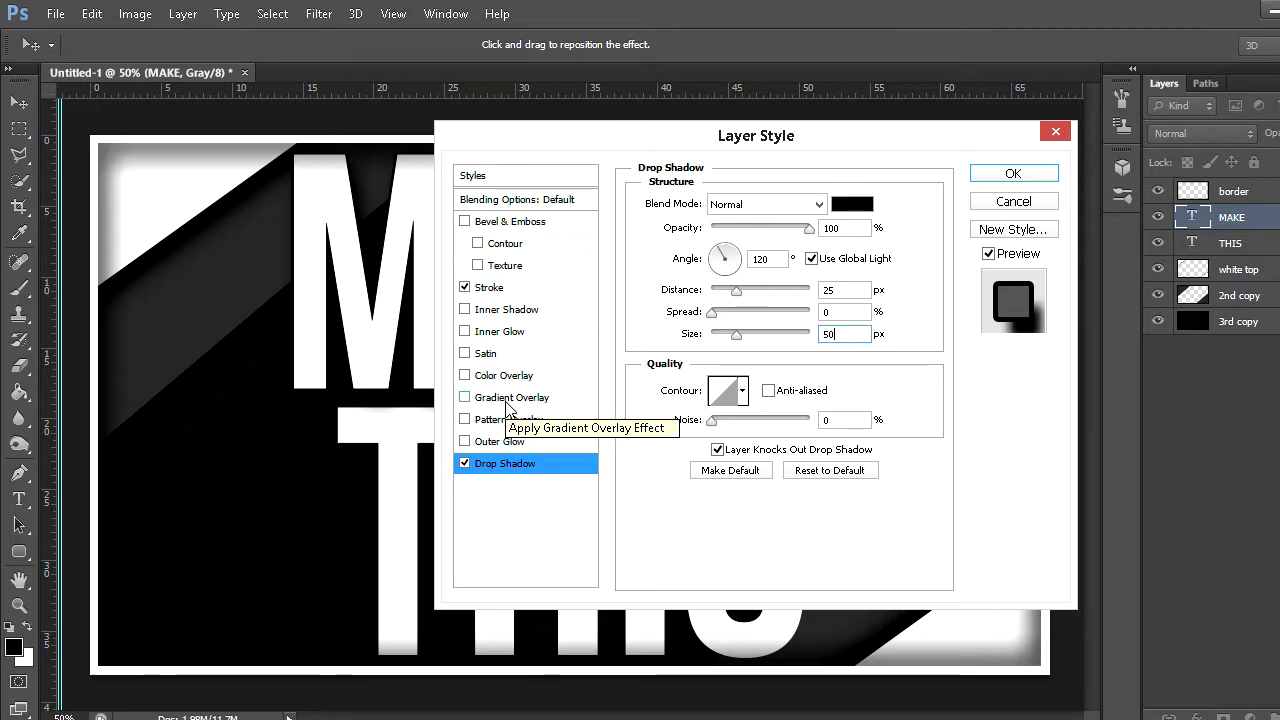
Add a gradient overlay to the MAKE layer and browse the presets available for its gradient
left_click(507, 400)
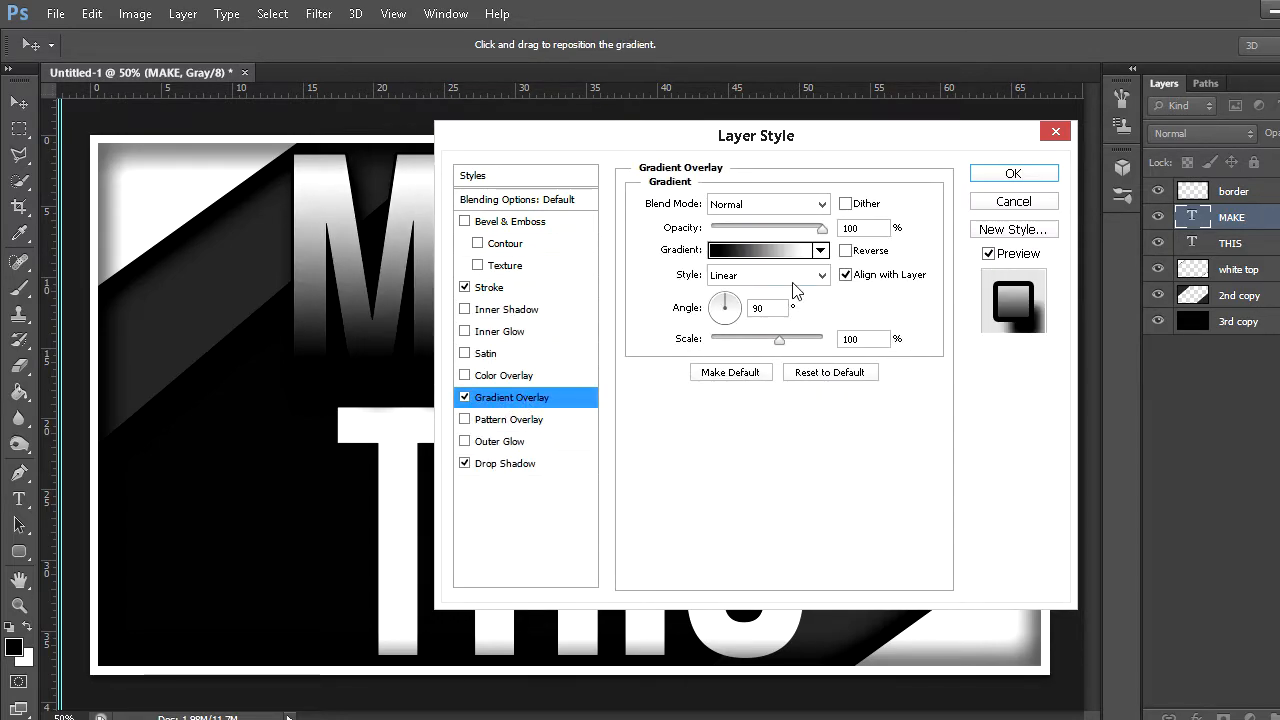
left_click(772, 250)
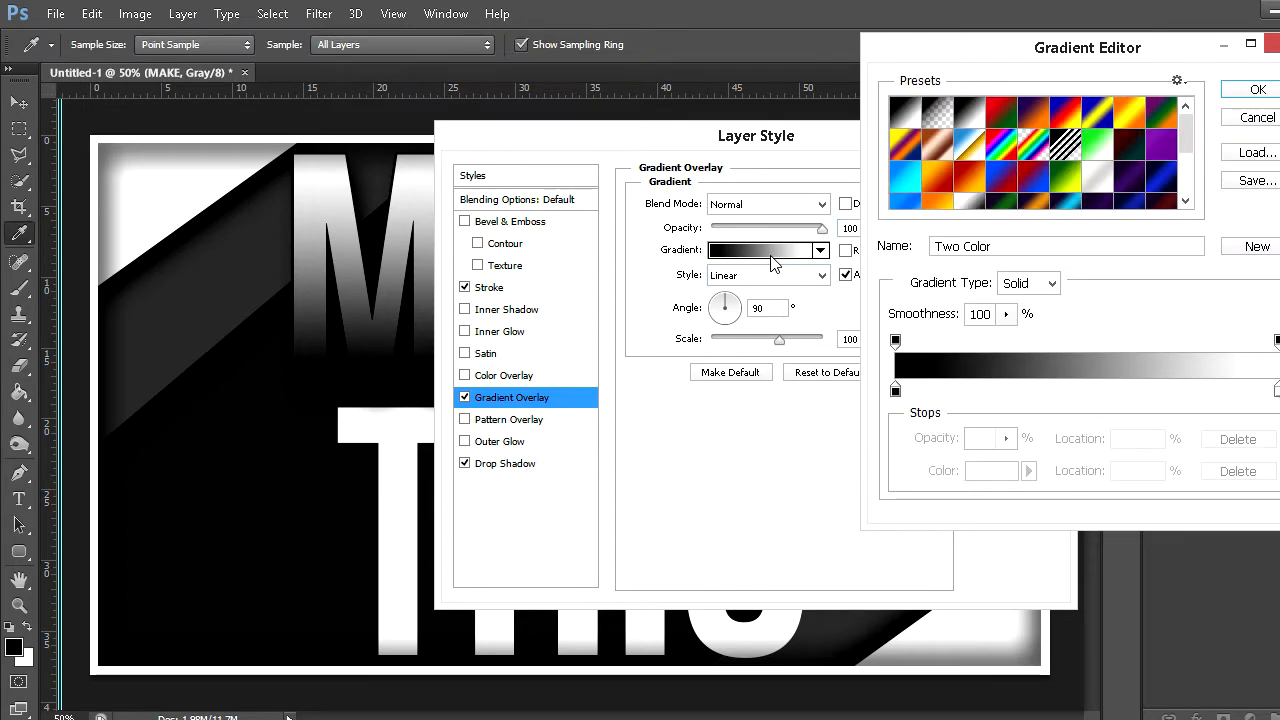
scroll(1005, 130, "down", 3)
scroll(1005, 130, "up", 3)
scroll(1005, 130, "down", 3)
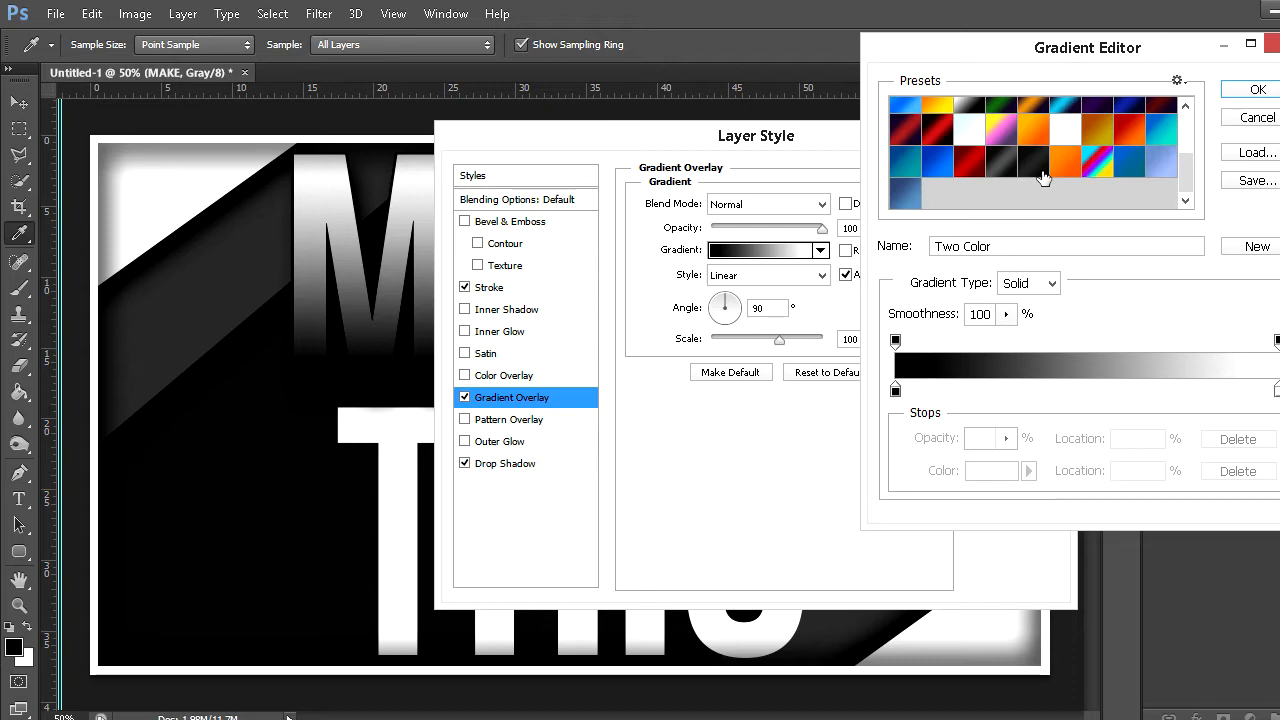
scroll(986, 176, "up", 5)
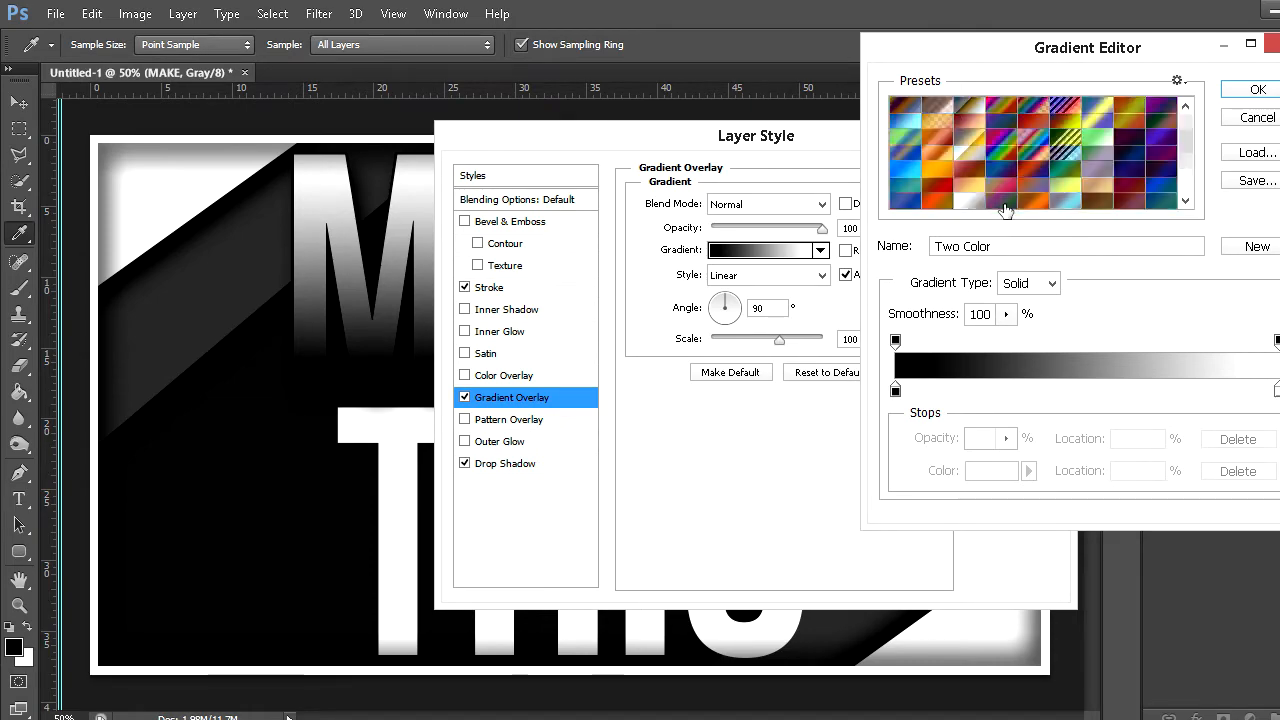
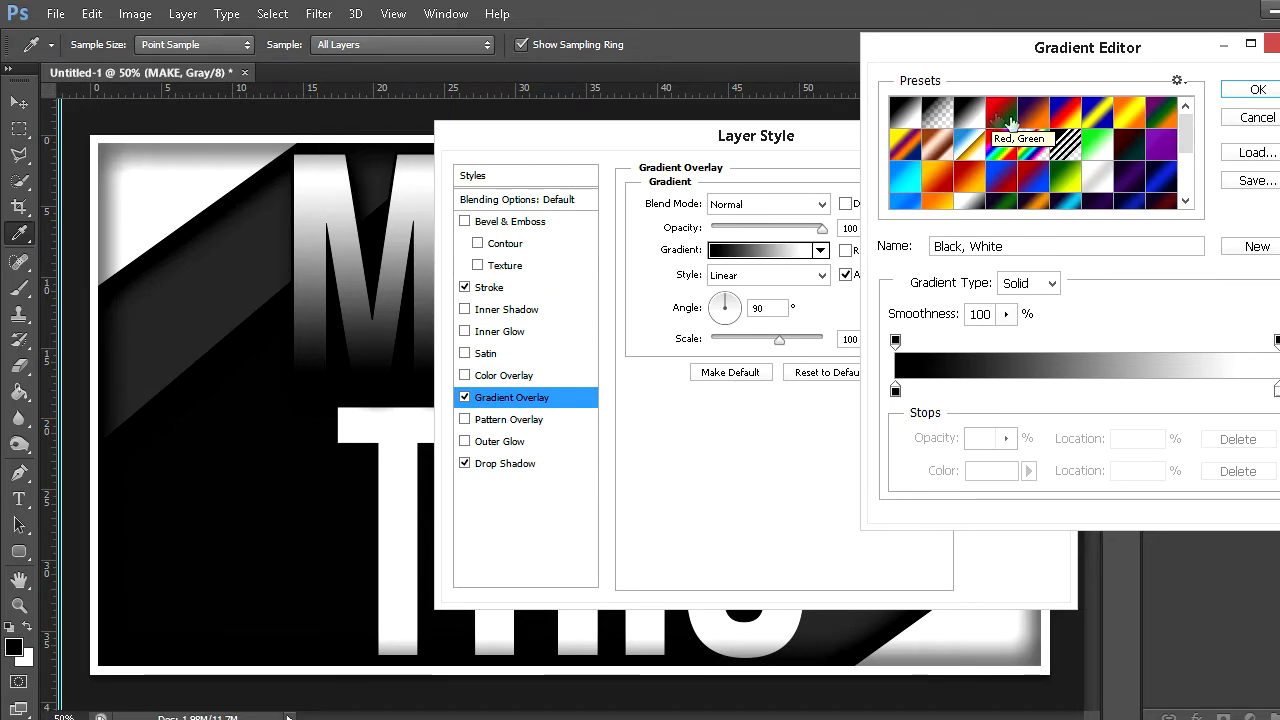
Try the Transparent Stripes and Foreground to Background presets on the overlay, and settle on the Black, White preset
left_click(1067, 145)
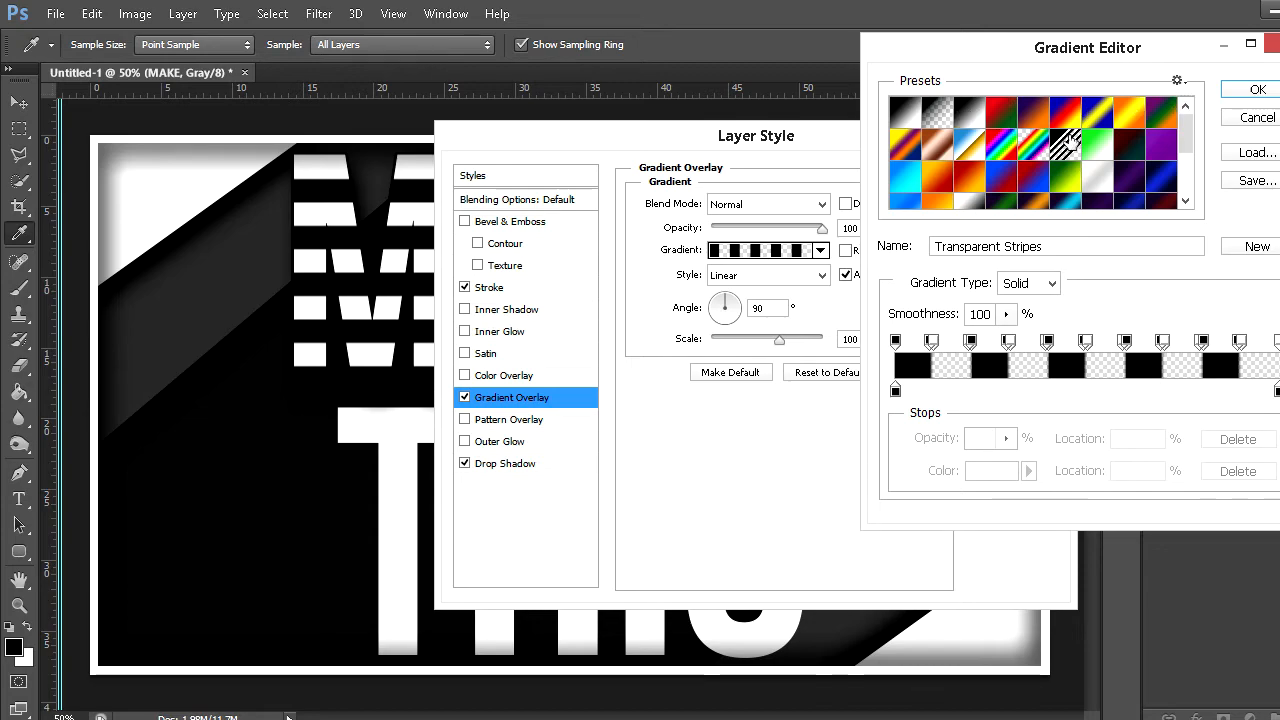
left_click(969, 124)
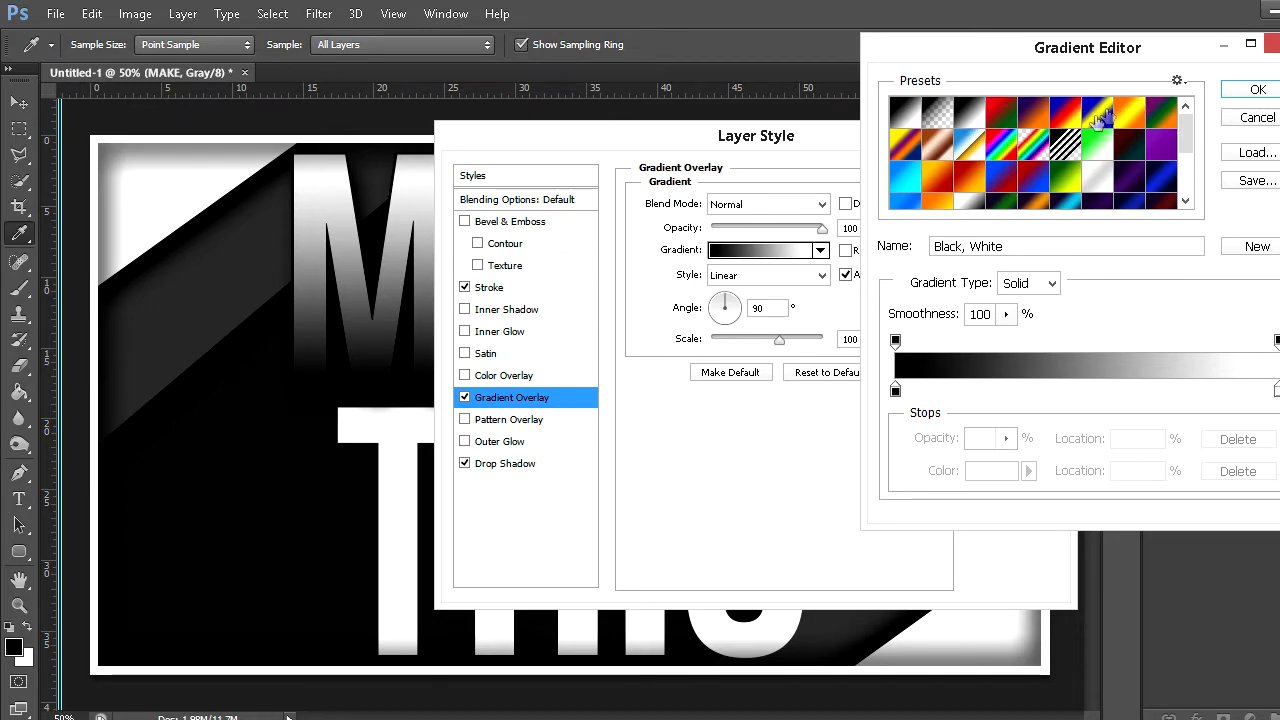
left_click(906, 120)
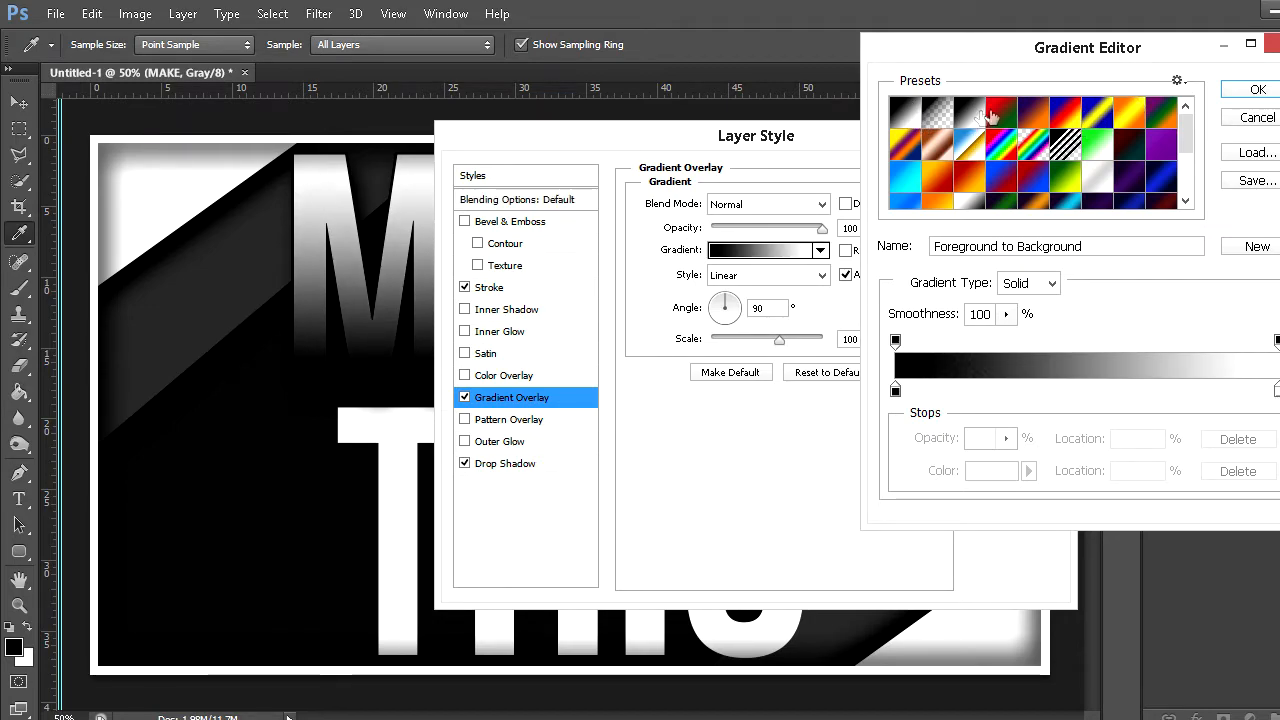
left_click(969, 115)
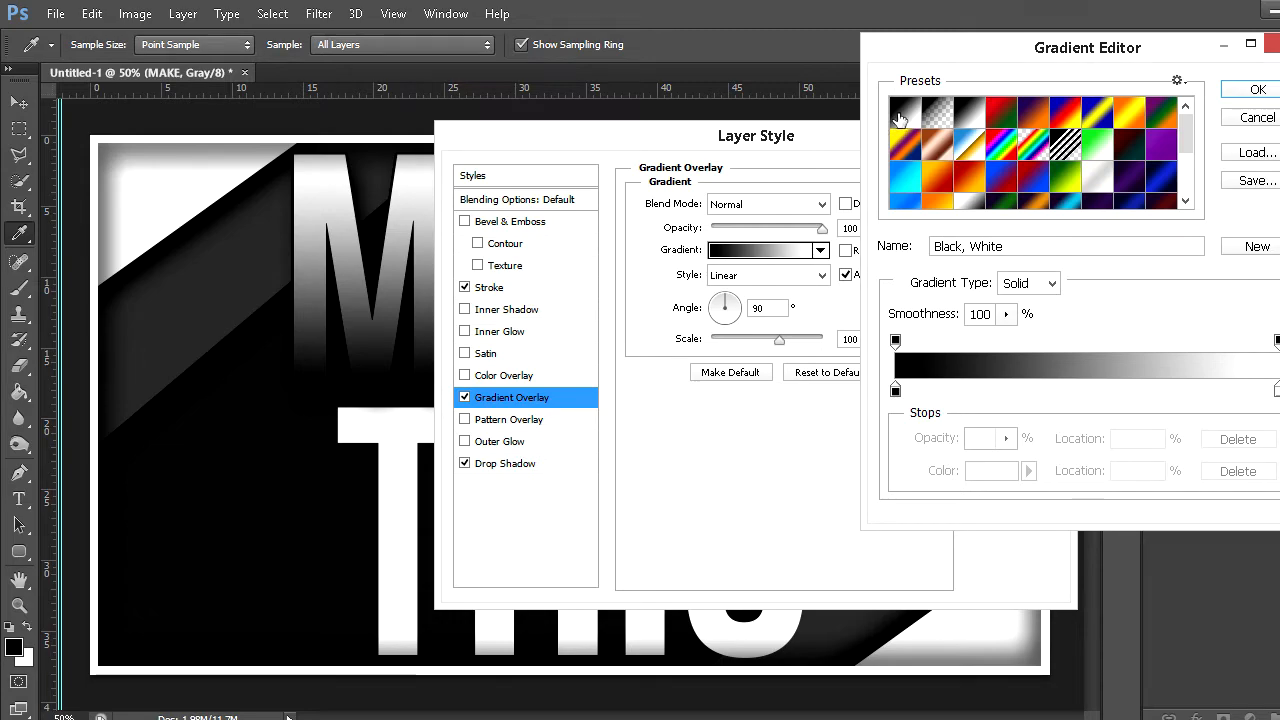
left_click(912, 114)
left_click(967, 115)
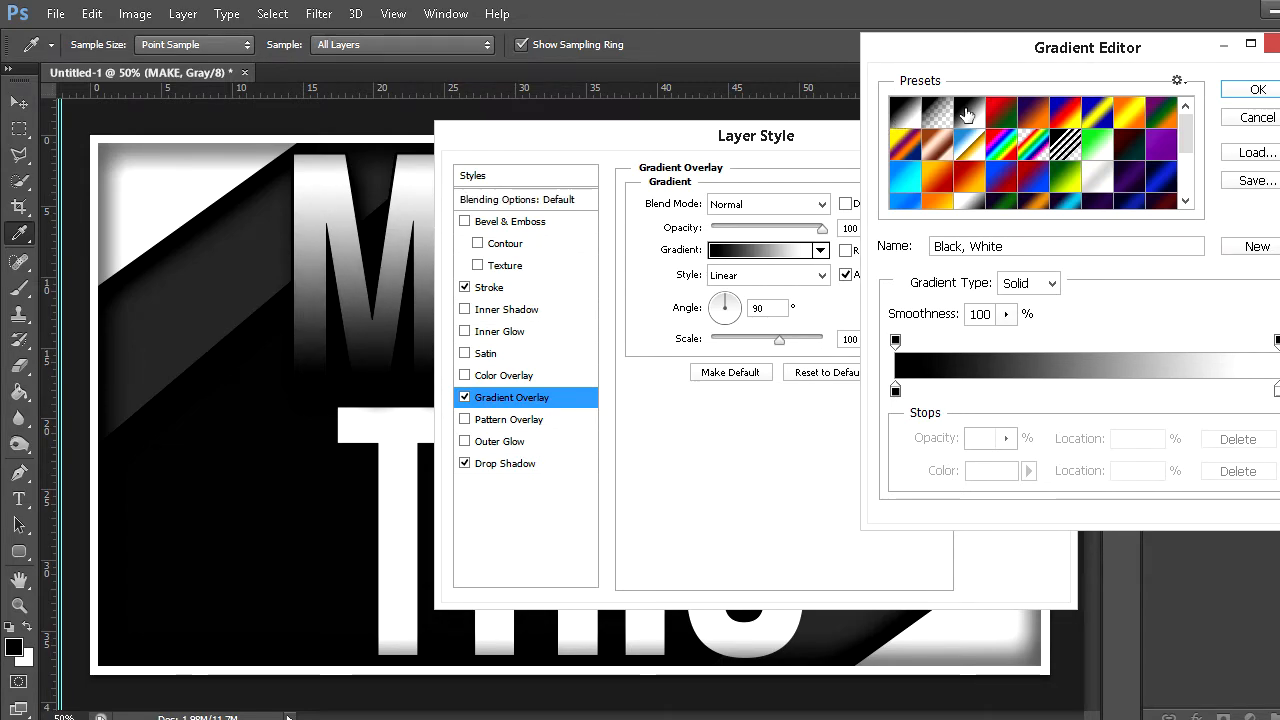
Check the hex colors of the overlay gradient's black and white stops and accept the gradient
double_click(895, 391)
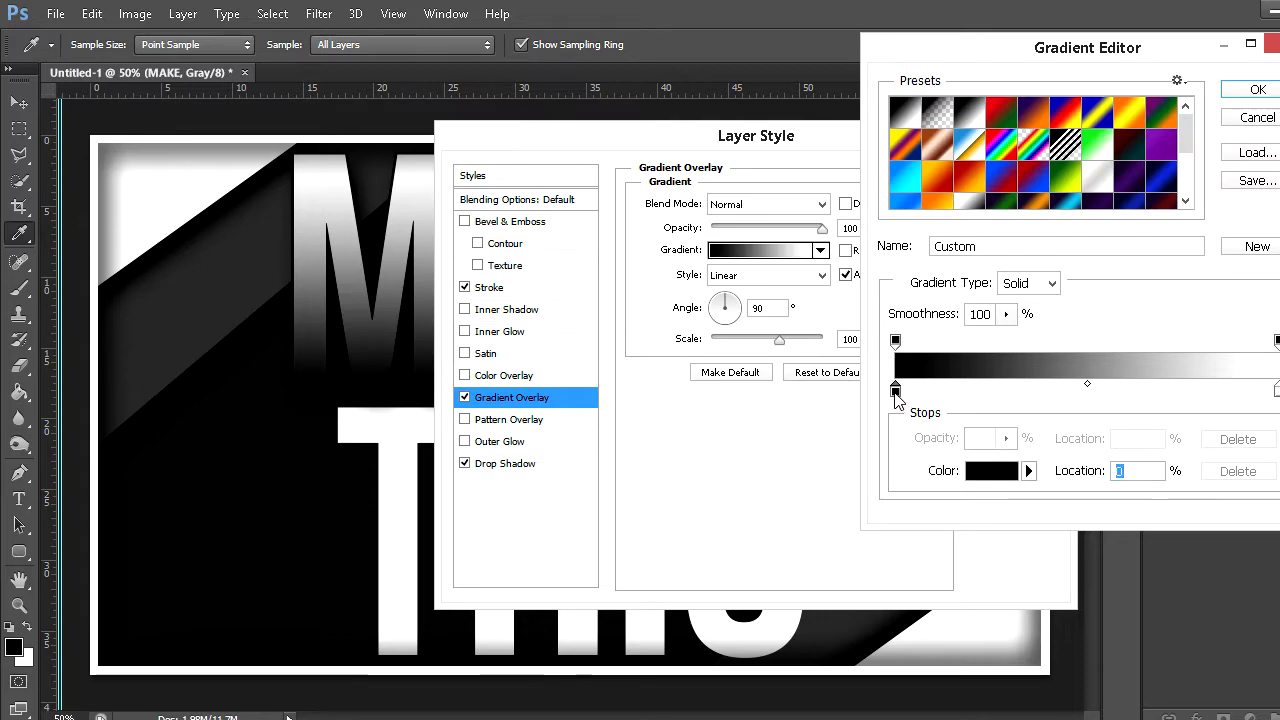
left_click(1240, 426)
left_click(1228, 426)
double_click(1255, 421)
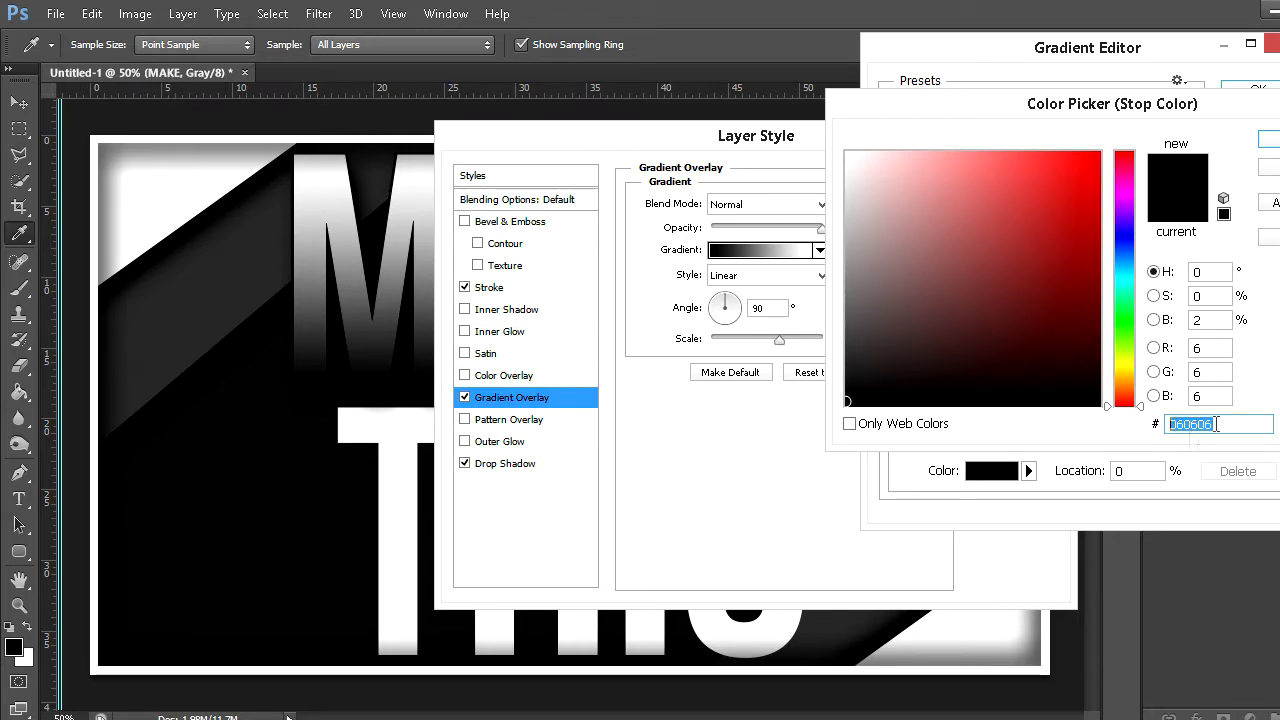
key("Return")
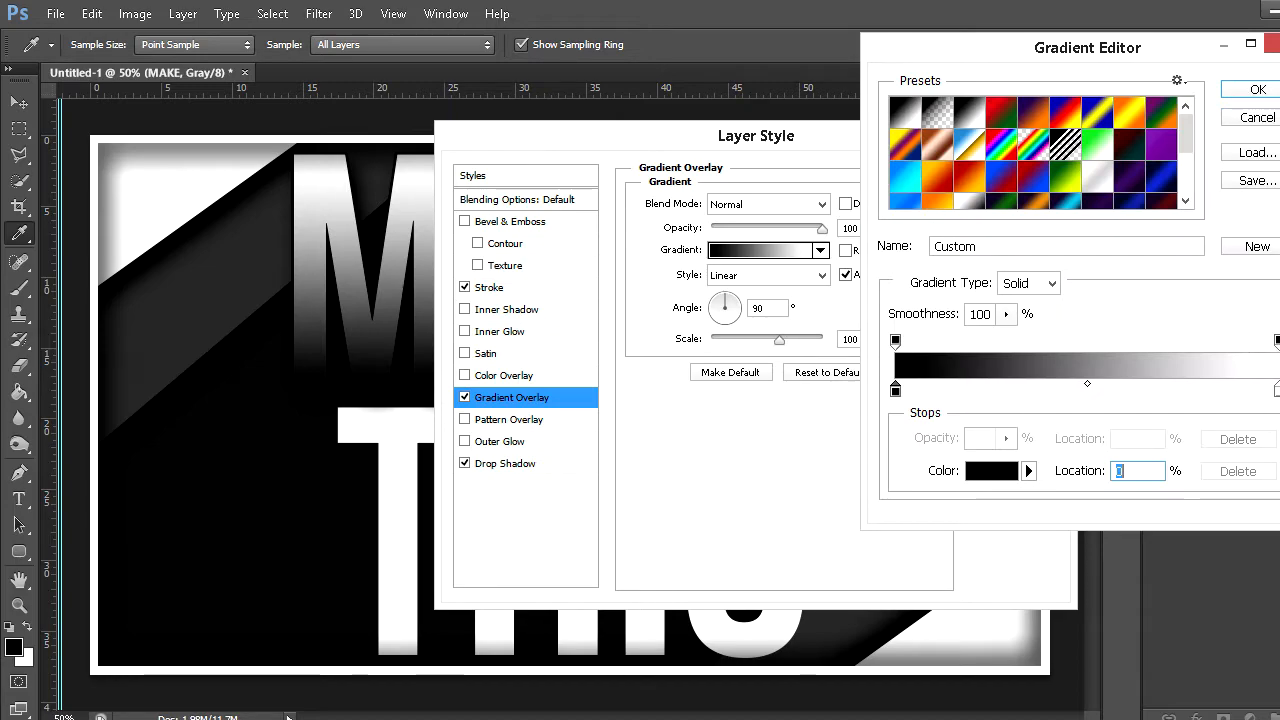
double_click(1277, 391)
left_click_drag(1254, 422, 1120, 430)
key("Return")
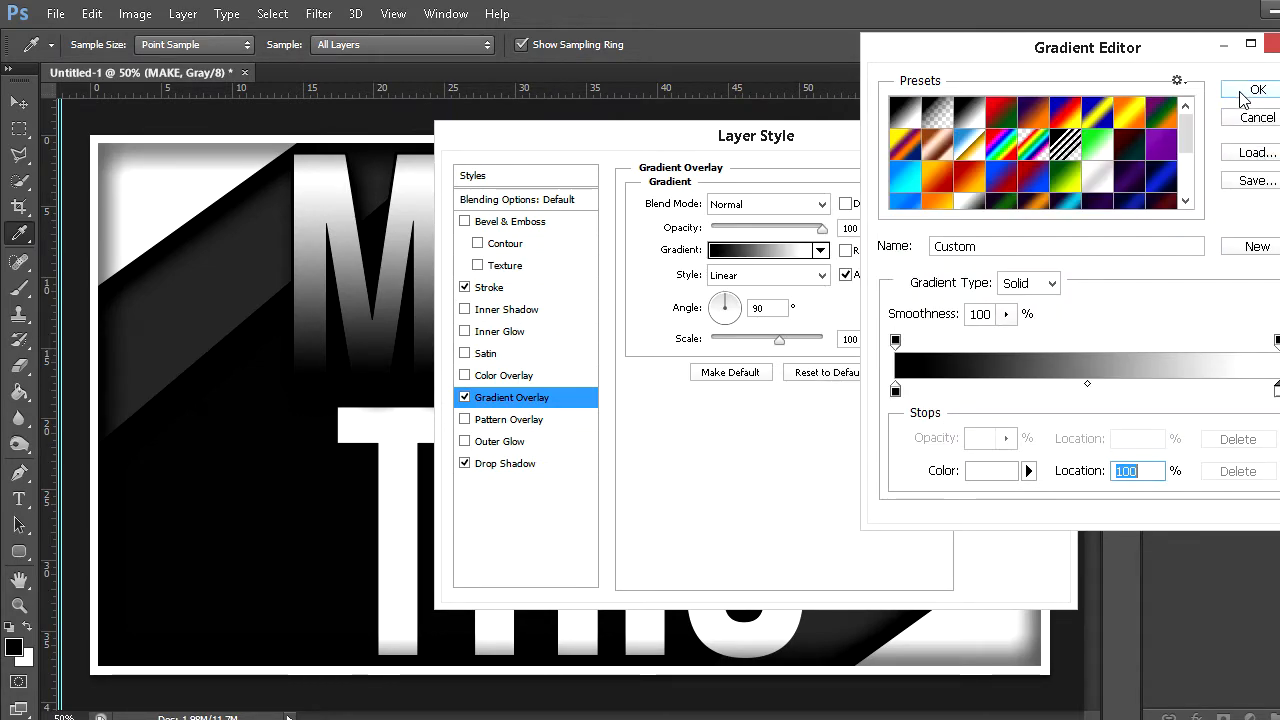
left_click(1249, 93)
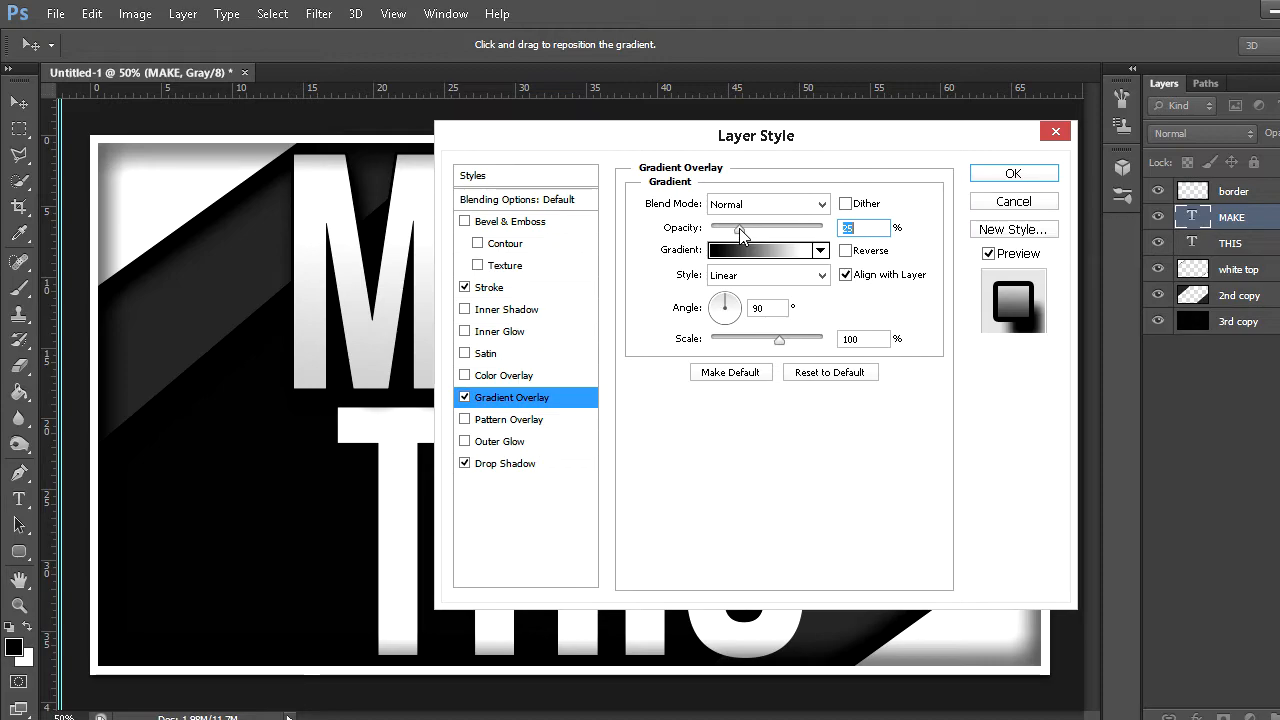
Set the gradient overlay's opacity to 35%, comparing the MAKE text with the overlay off and on
left_click_drag(750, 233, 735, 233)
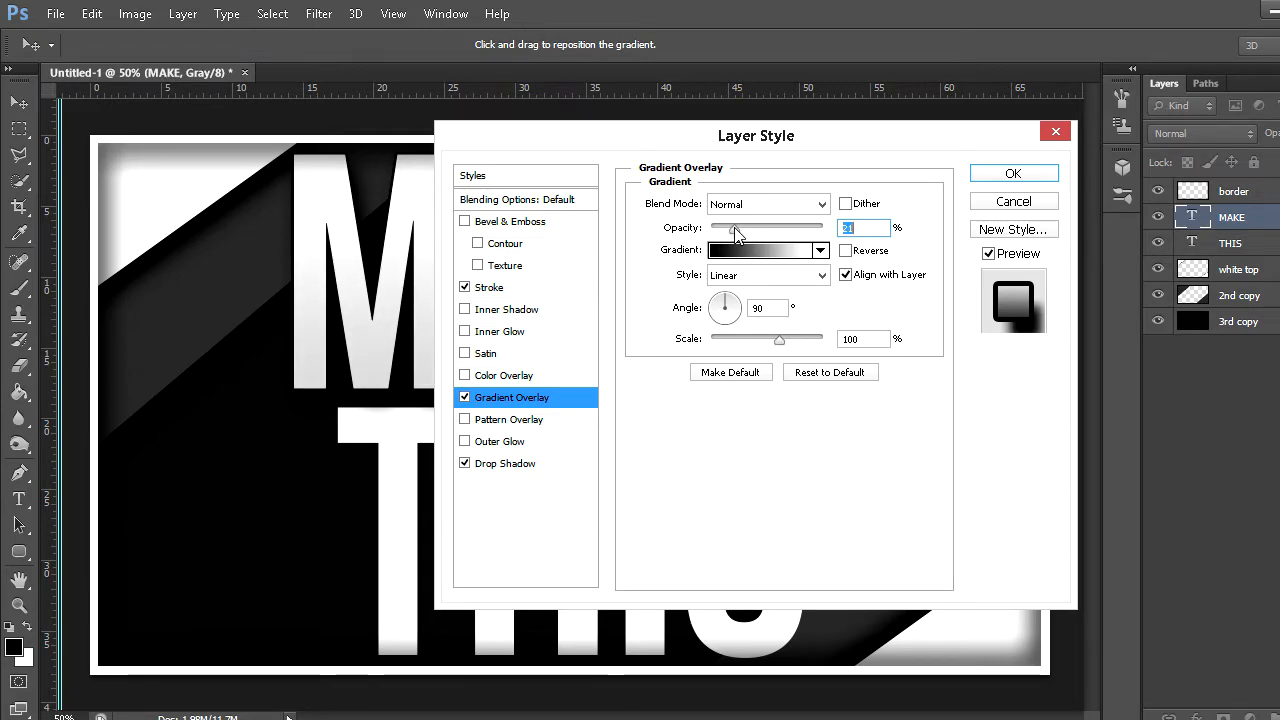
left_click(465, 398)
left_click(465, 398)
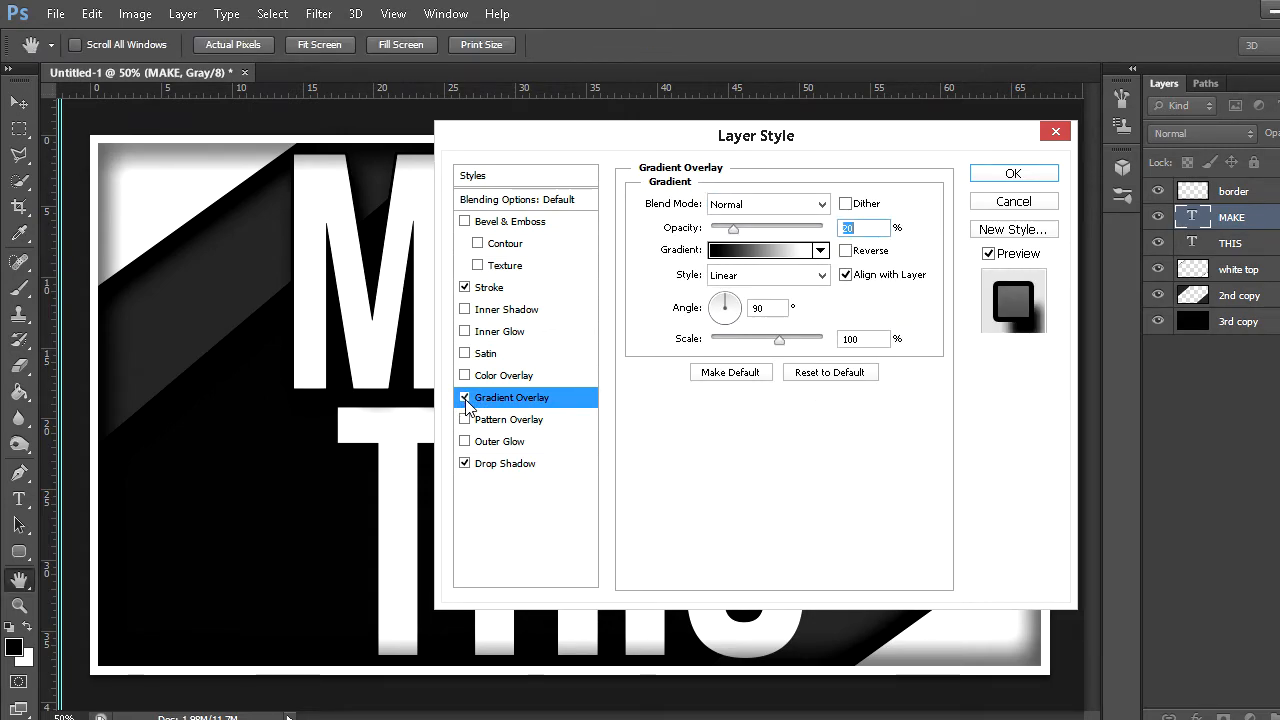
type("35")
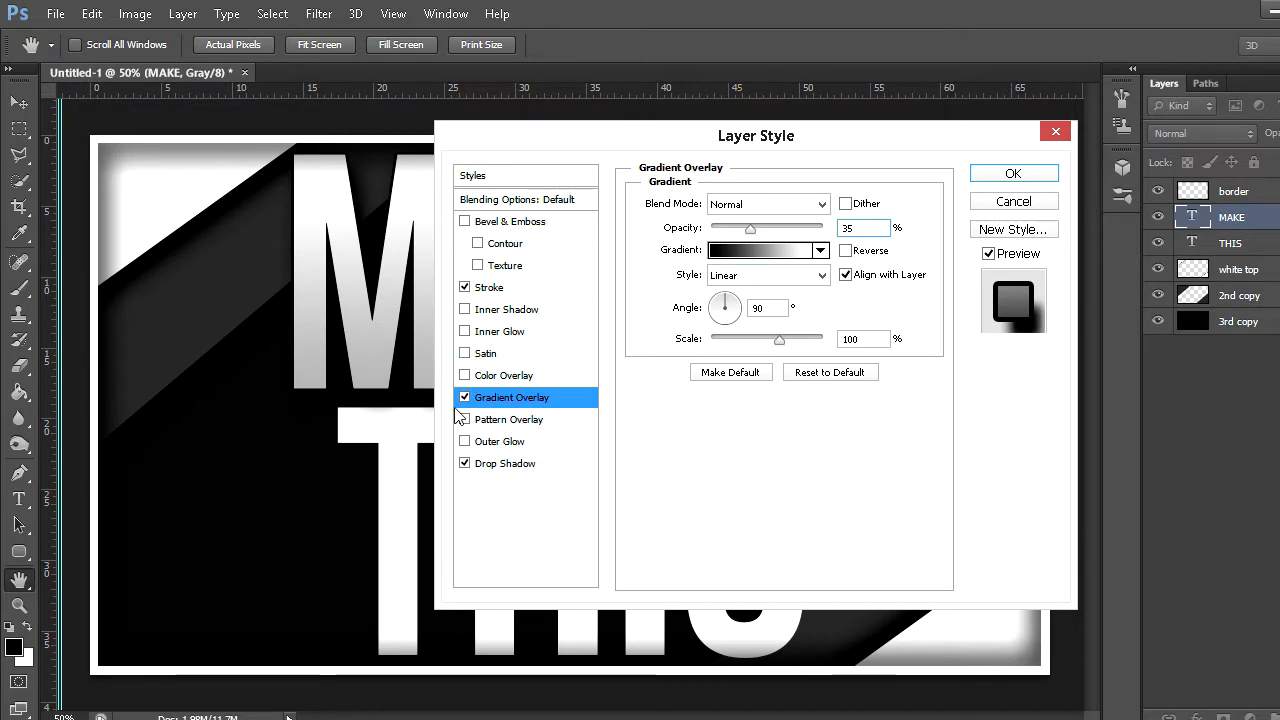
Change the MAKE layer's 5 px stroke to the Gradient fill type and open its gradient for editing
left_click(495, 290)
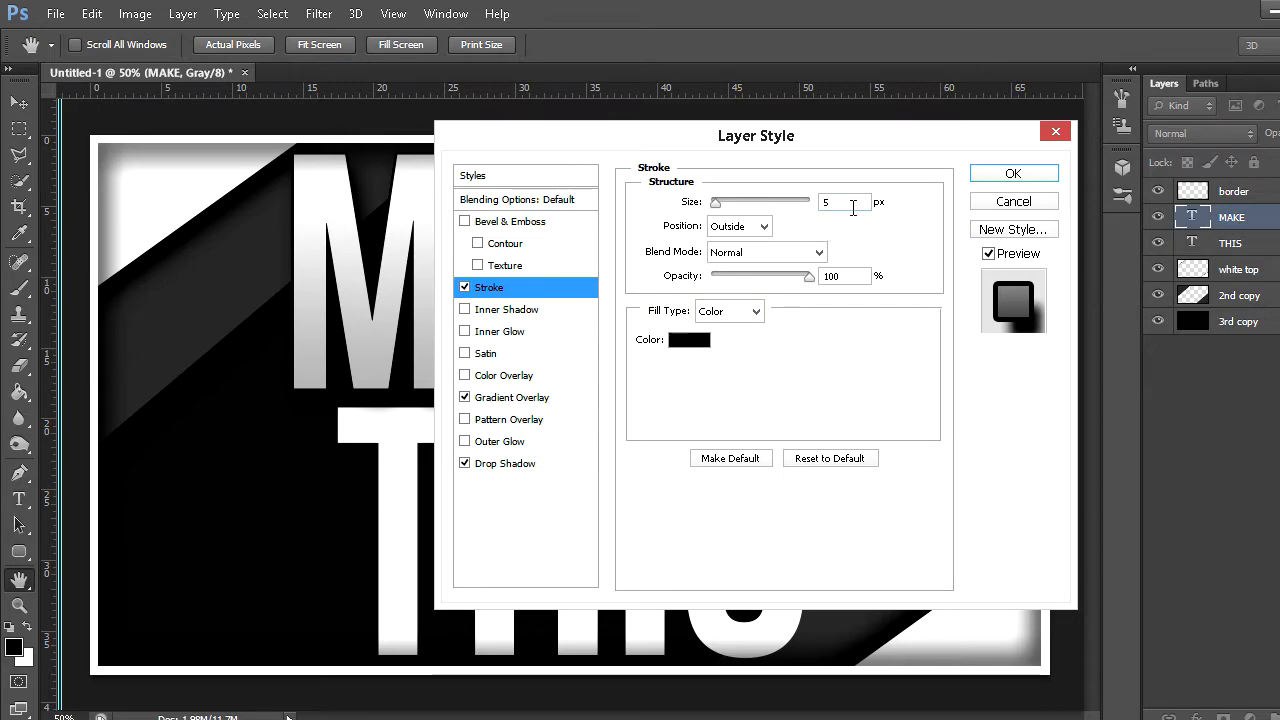
left_click_drag(839, 207, 768, 206)
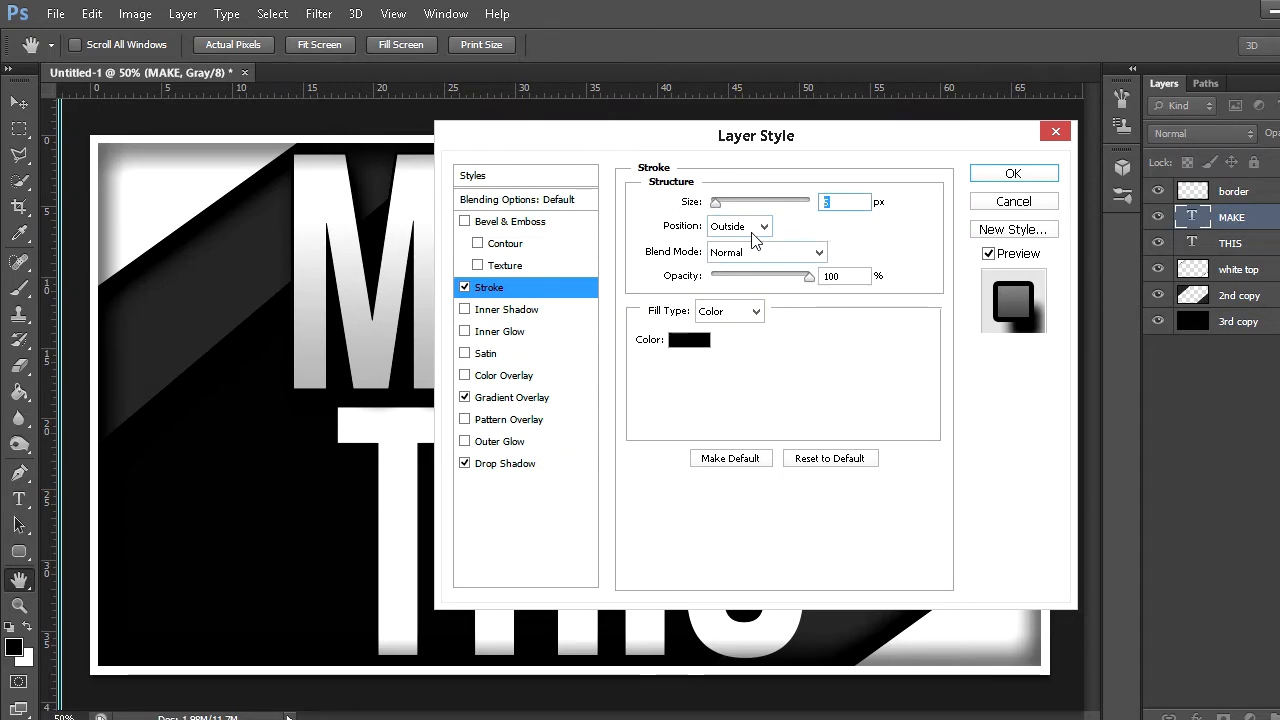
left_click(747, 316)
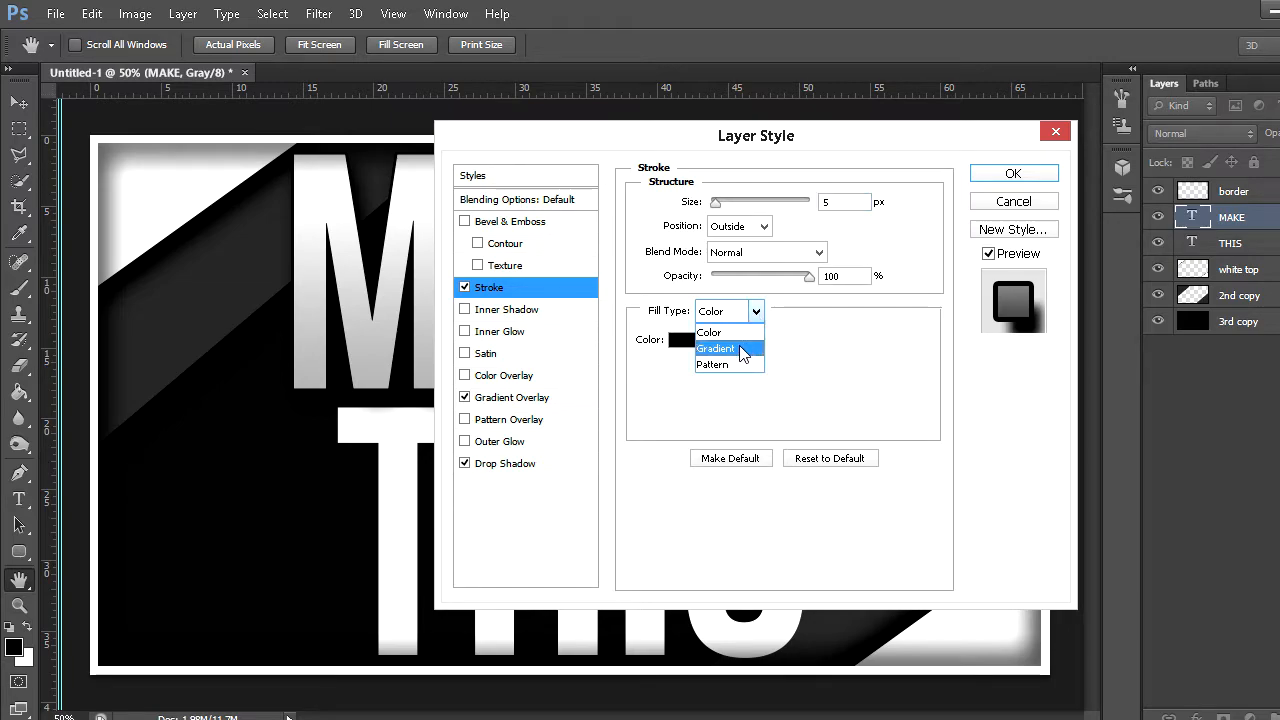
left_click(743, 348)
left_click(778, 344)
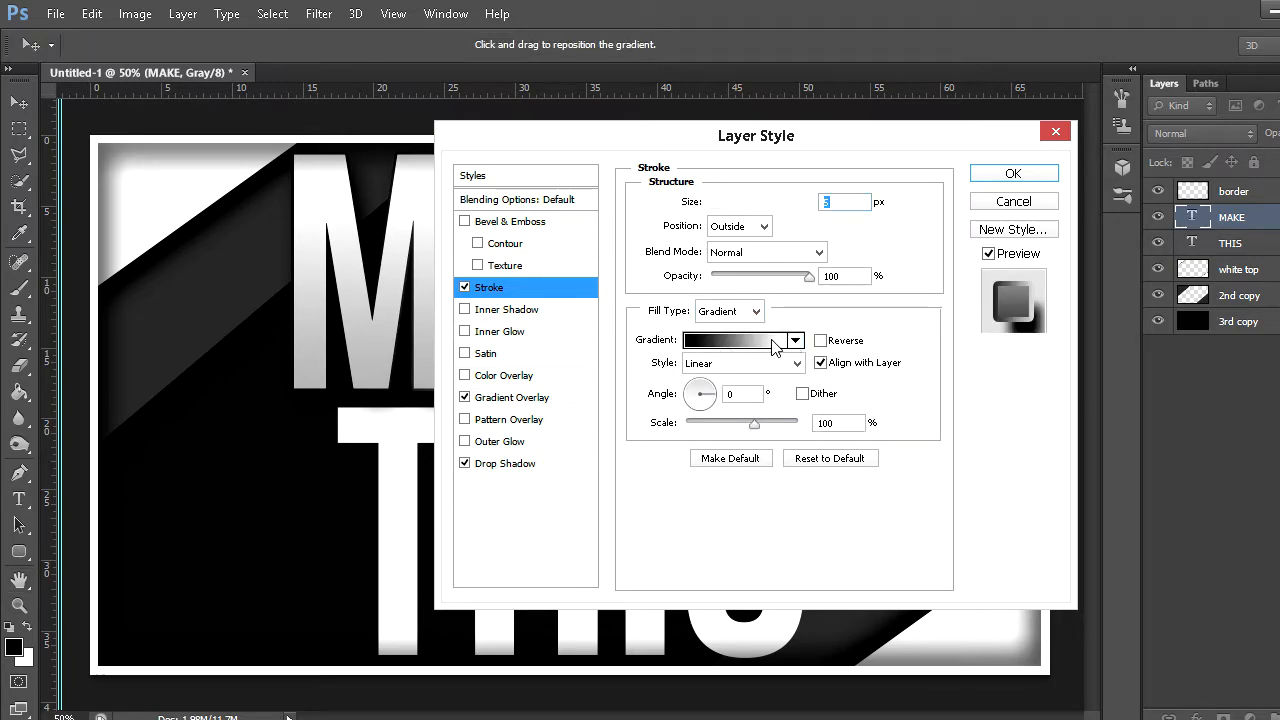
Try several colored gradient presets on the MAKE layer's stroke
scroll(1077, 185, "down", 5)
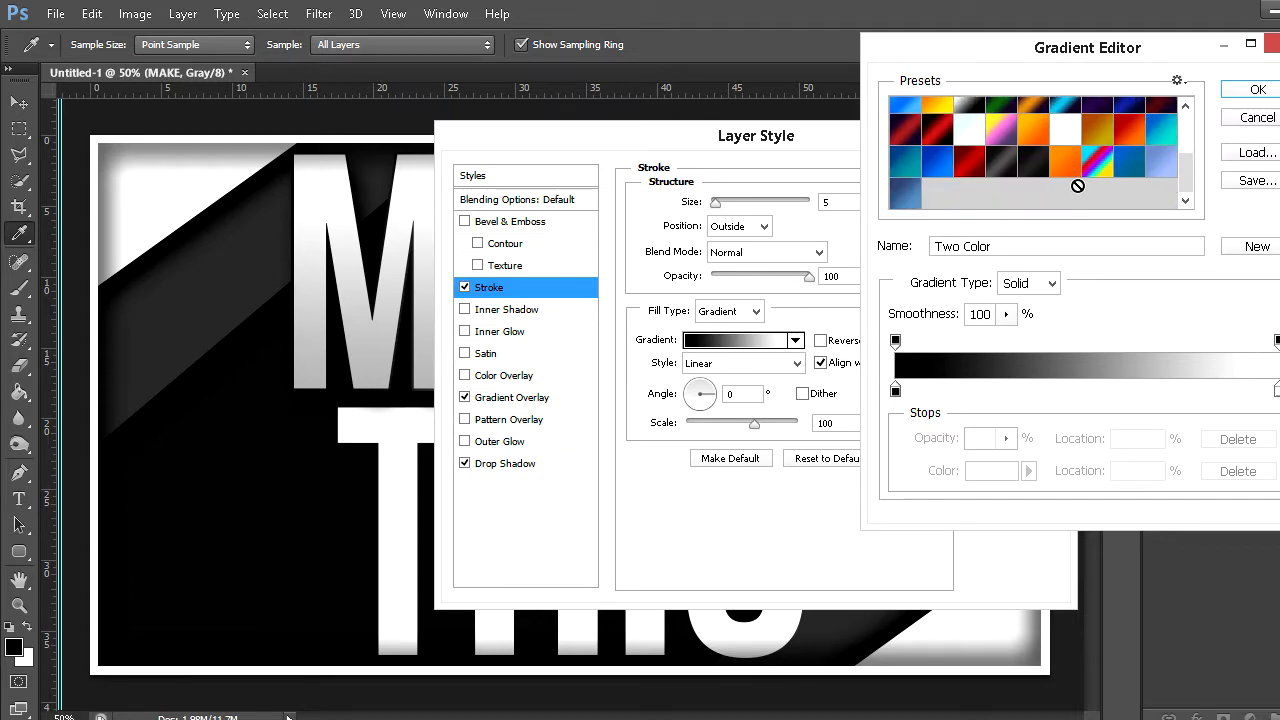
scroll(920, 150, "up", 5)
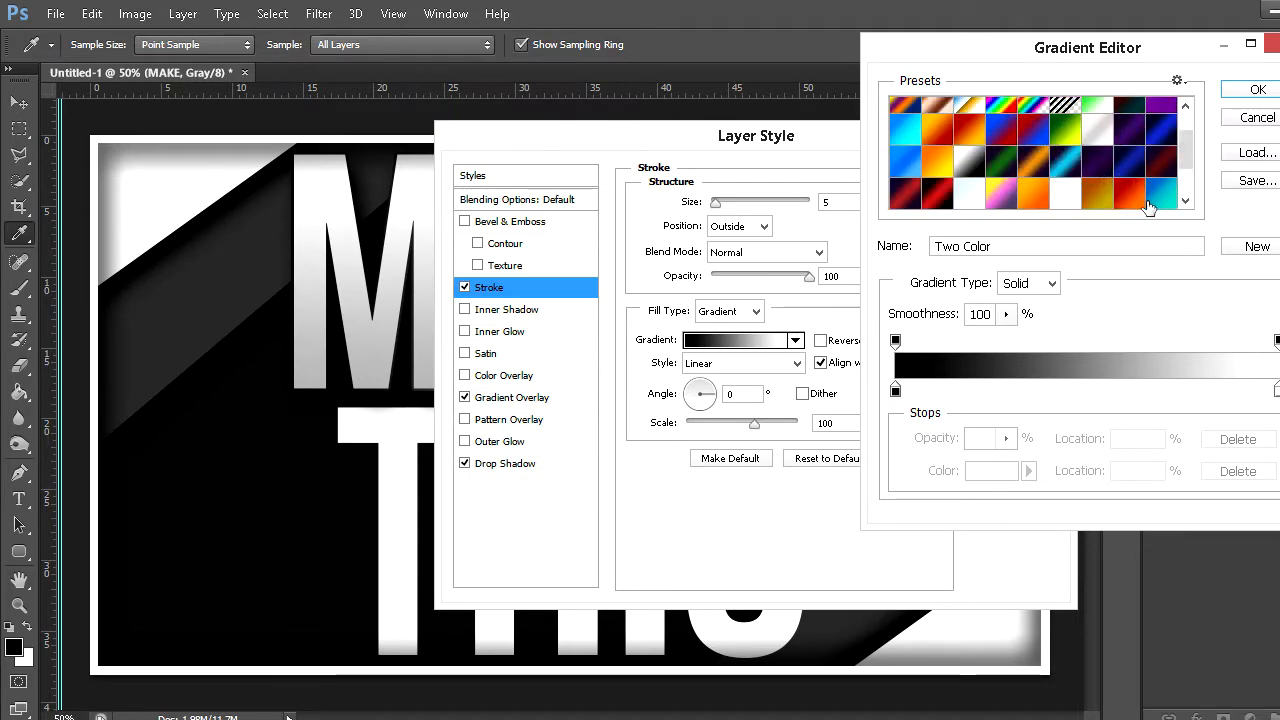
scroll(970, 145, "down", 4)
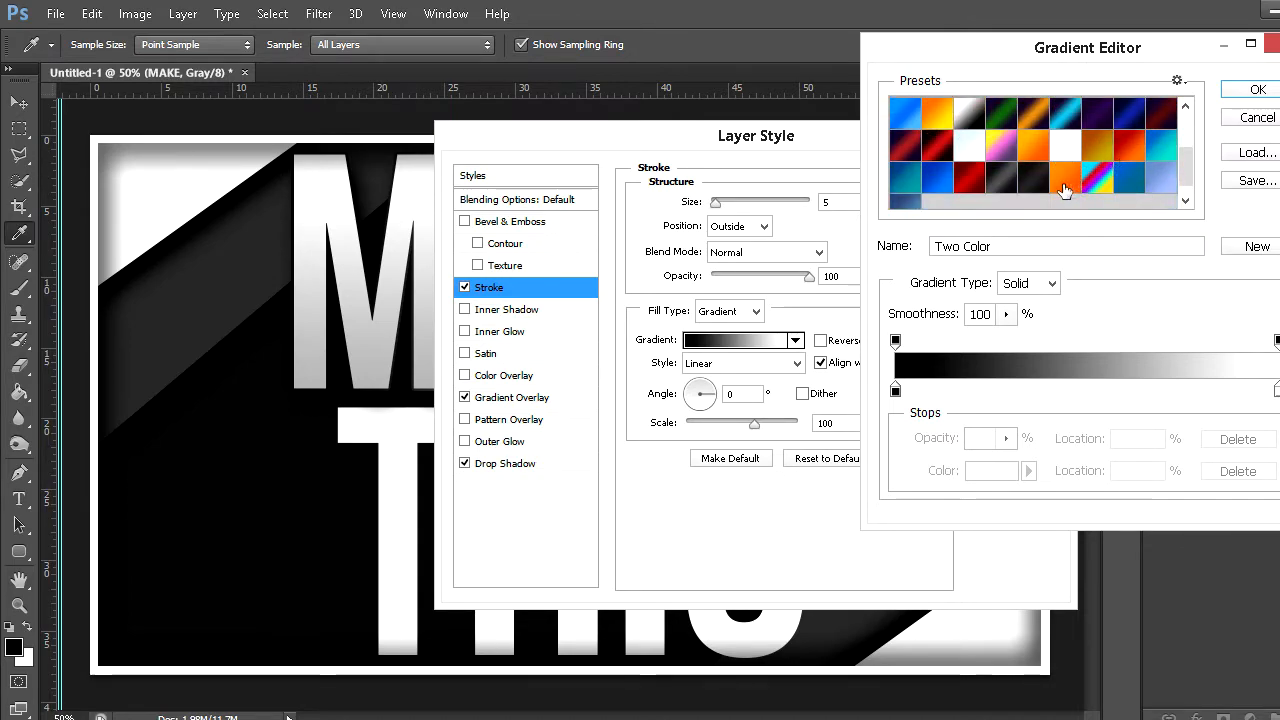
left_click(1063, 188)
left_click(1035, 159)
left_click(898, 177)
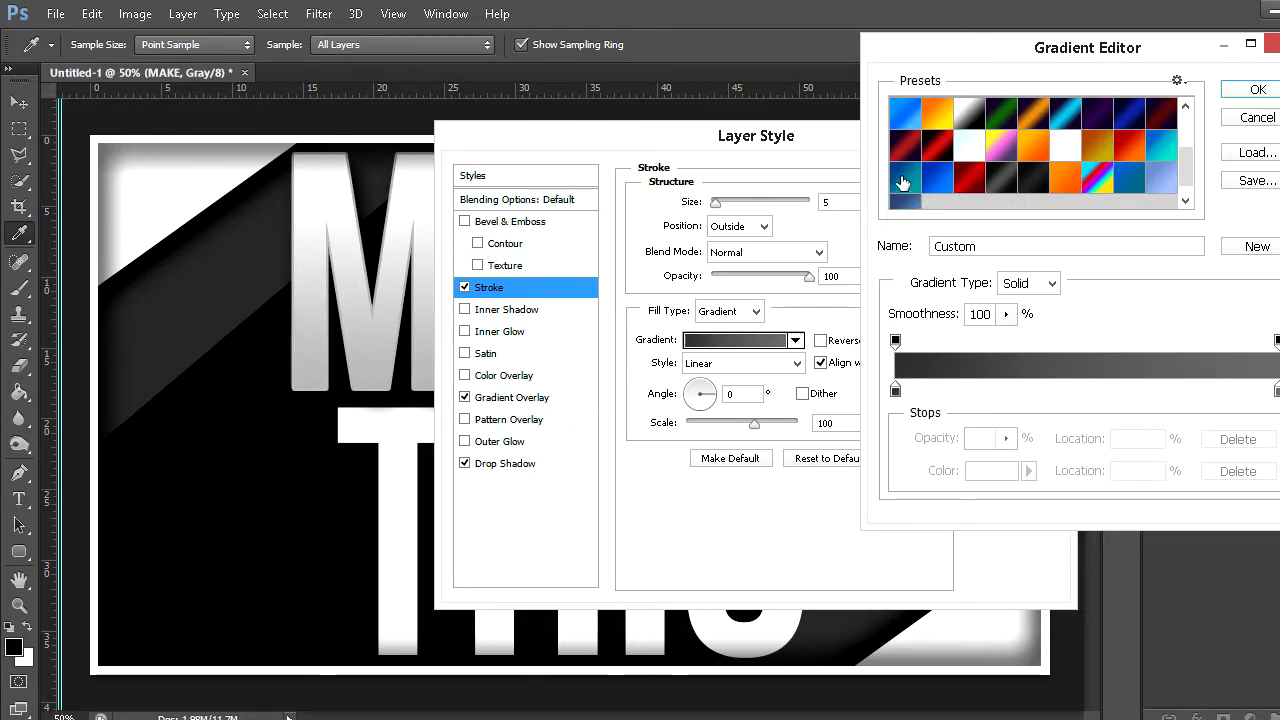
left_click(967, 184)
left_click(1055, 184)
left_click(1149, 187)
left_click(1119, 187)
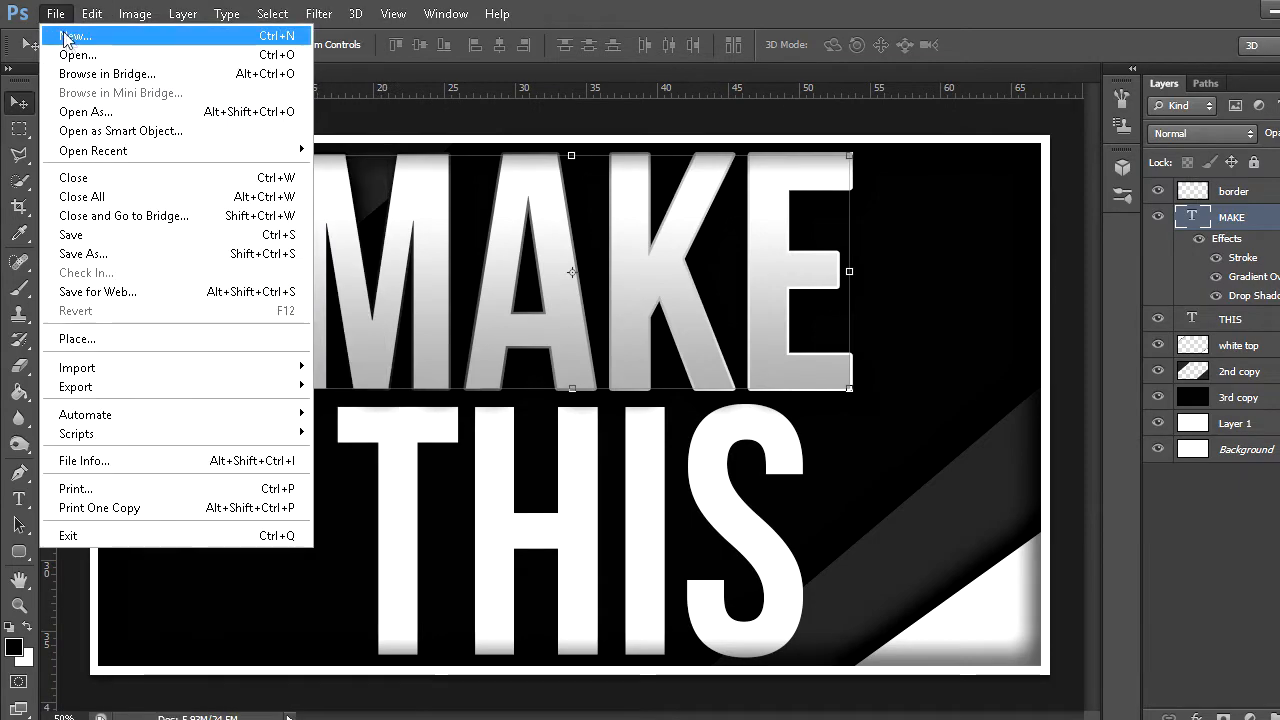
Examine the color mode options for a new document, including RGB Color, and cancel without creating one
left_click(75, 40)
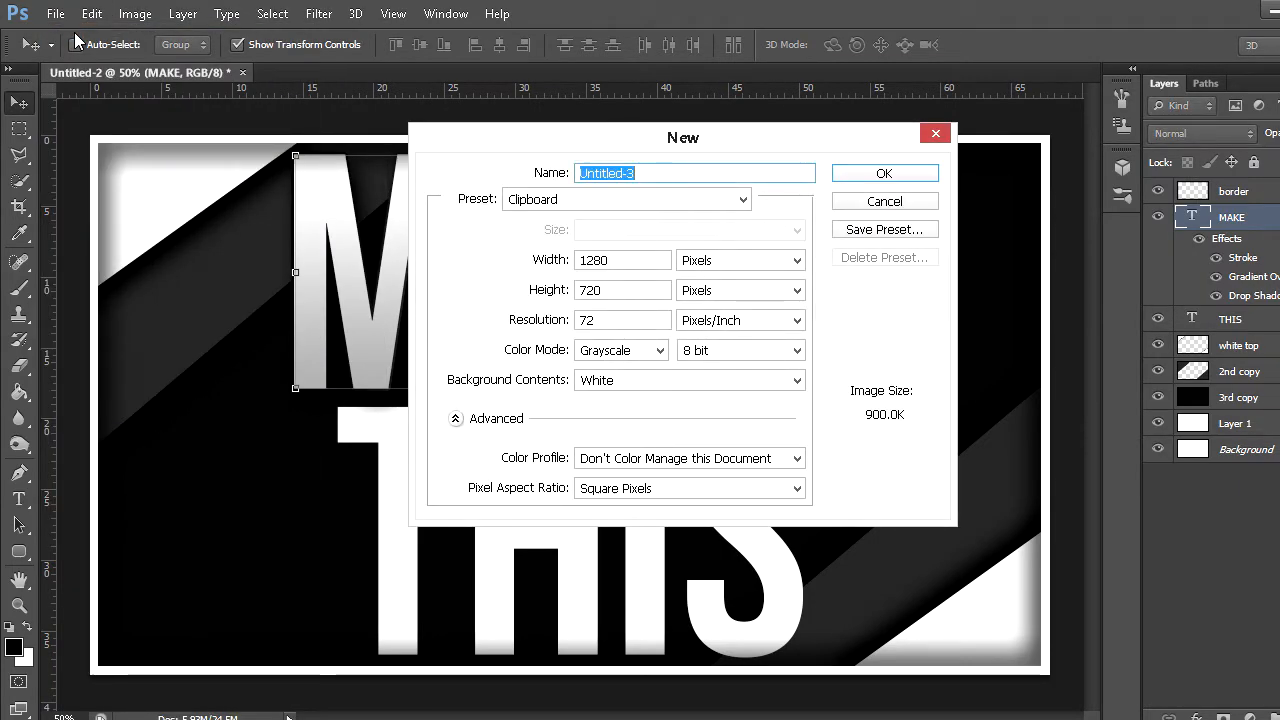
left_click(600, 352)
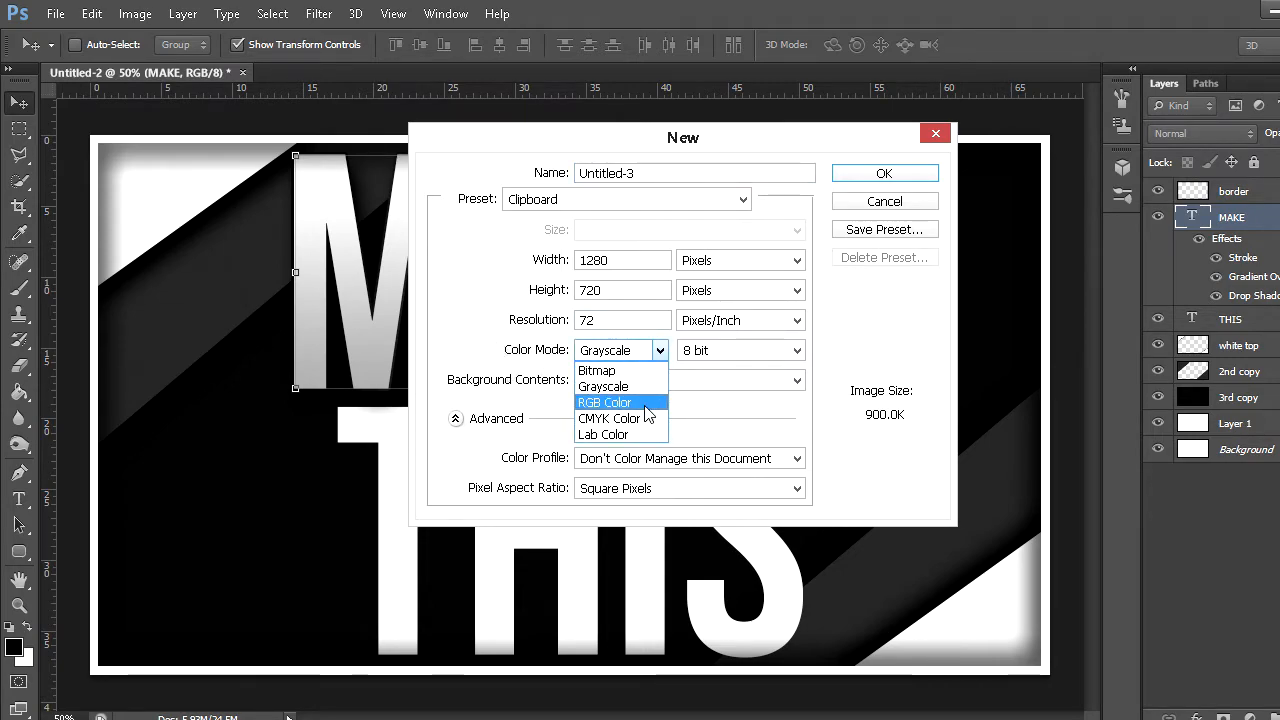
left_click(893, 205)
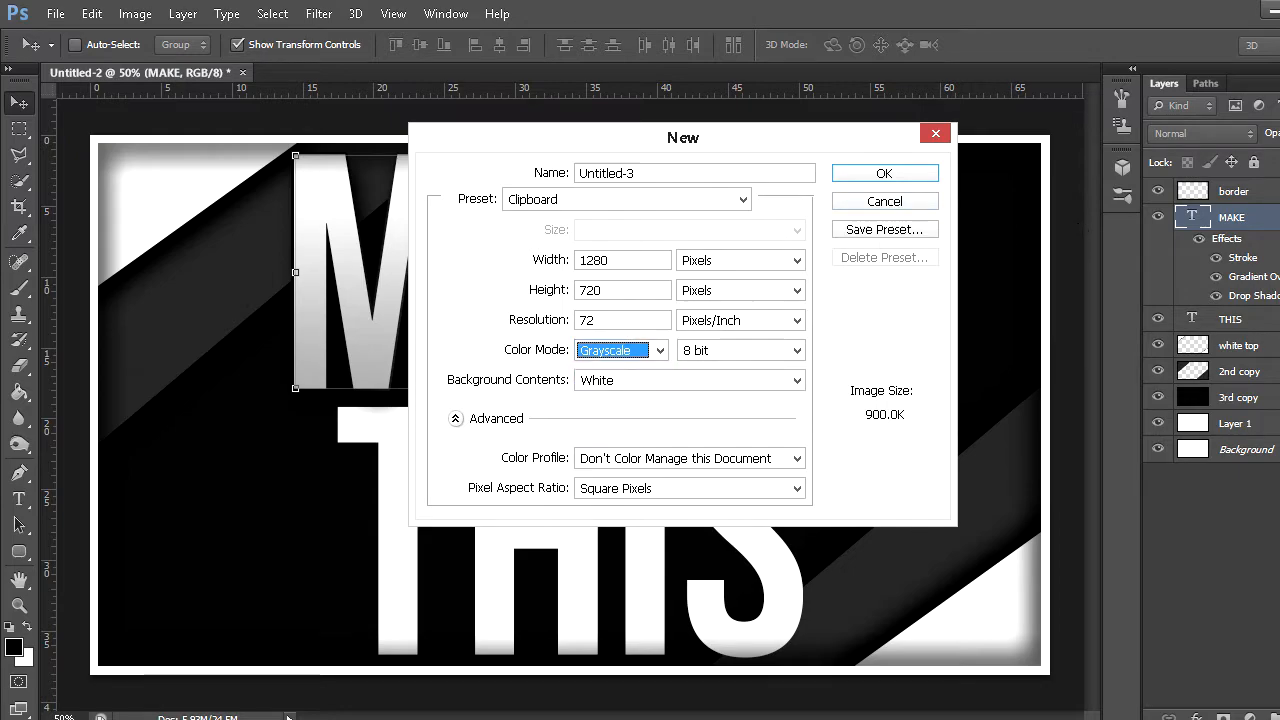
left_click(878, 203)
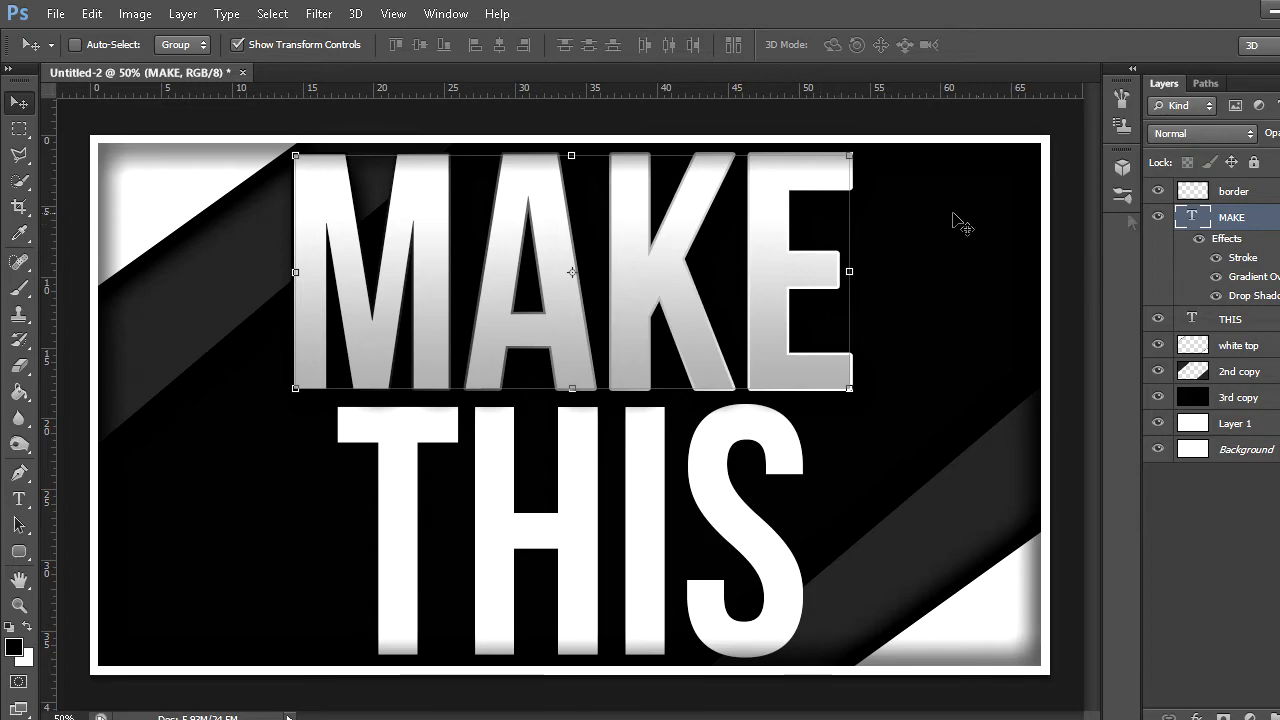
Reopen the MAKE layer's stroke gradient for editing and try the red-to-blue preset
right_click(1253, 230)
left_click(928, 108)
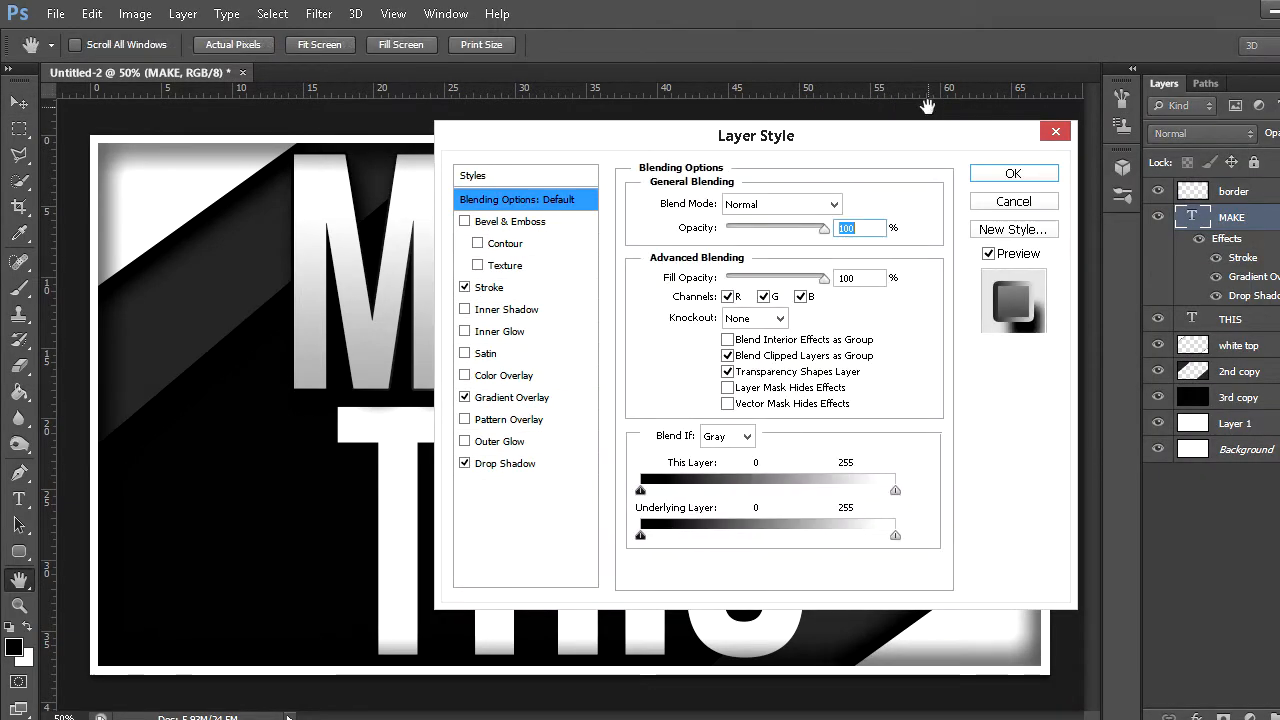
left_click(486, 292)
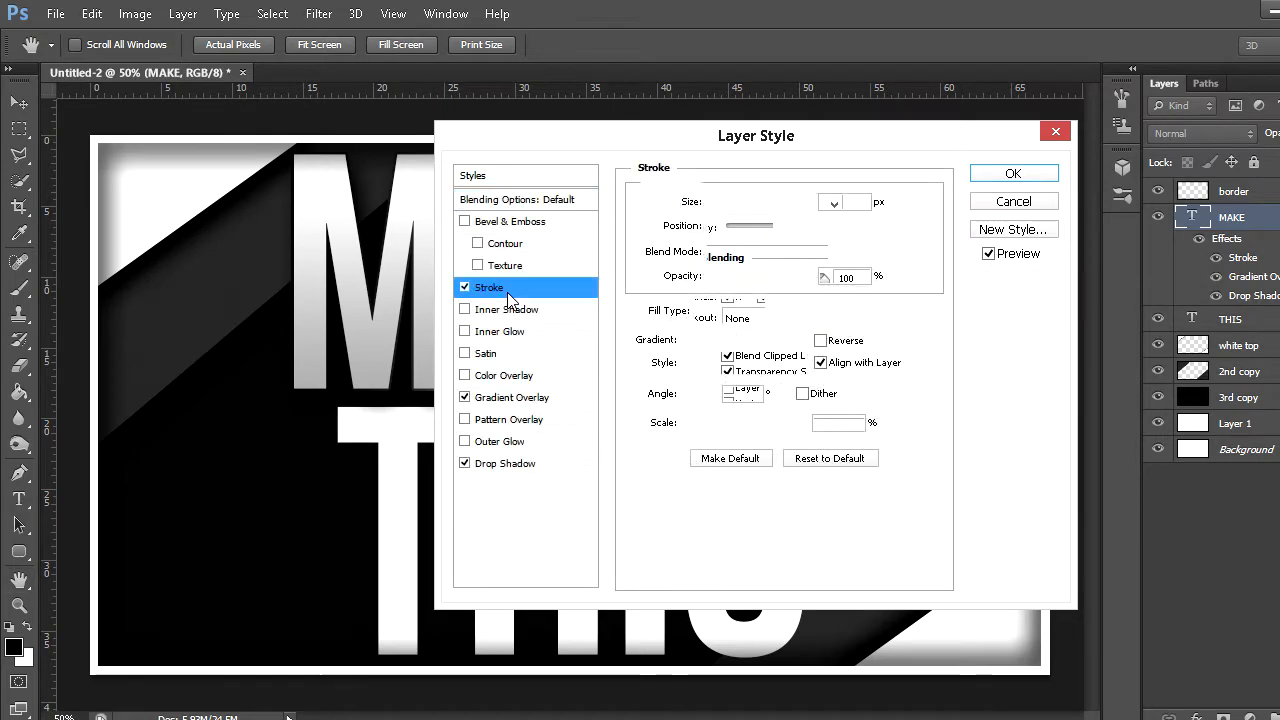
left_click_drag(714, 140, 1029, 164)
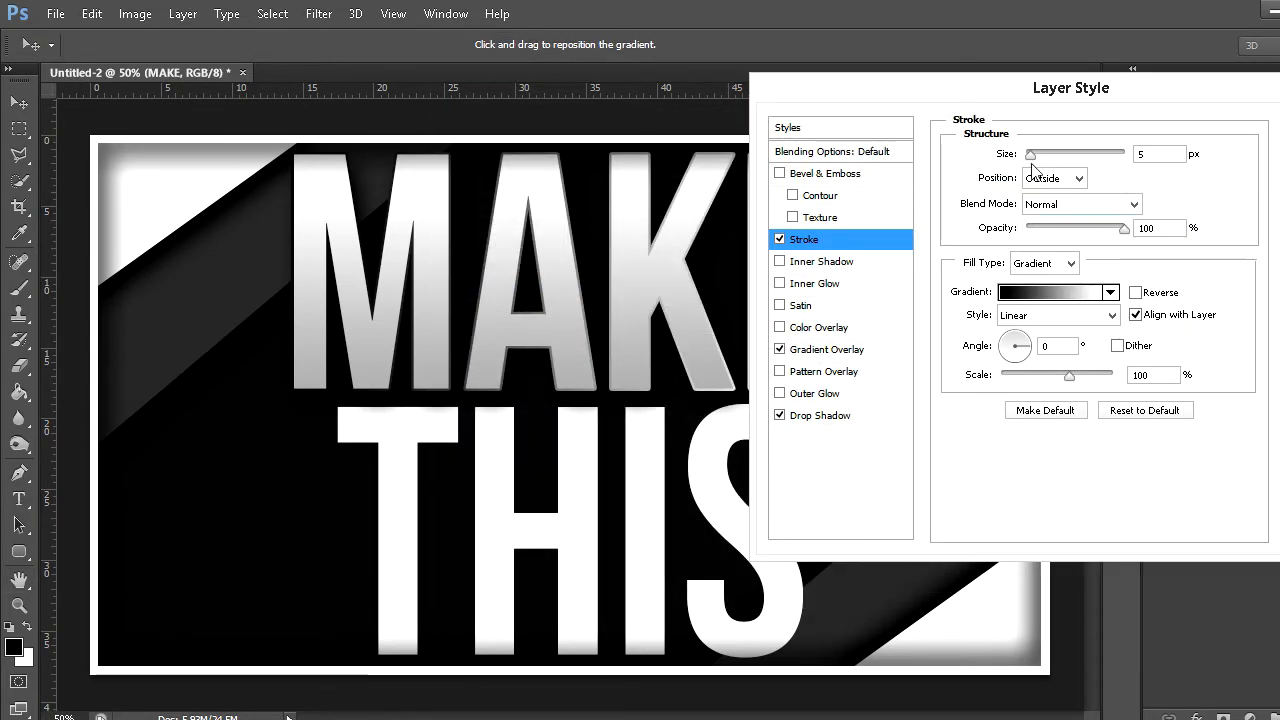
left_click(1078, 292)
left_click(1040, 187)
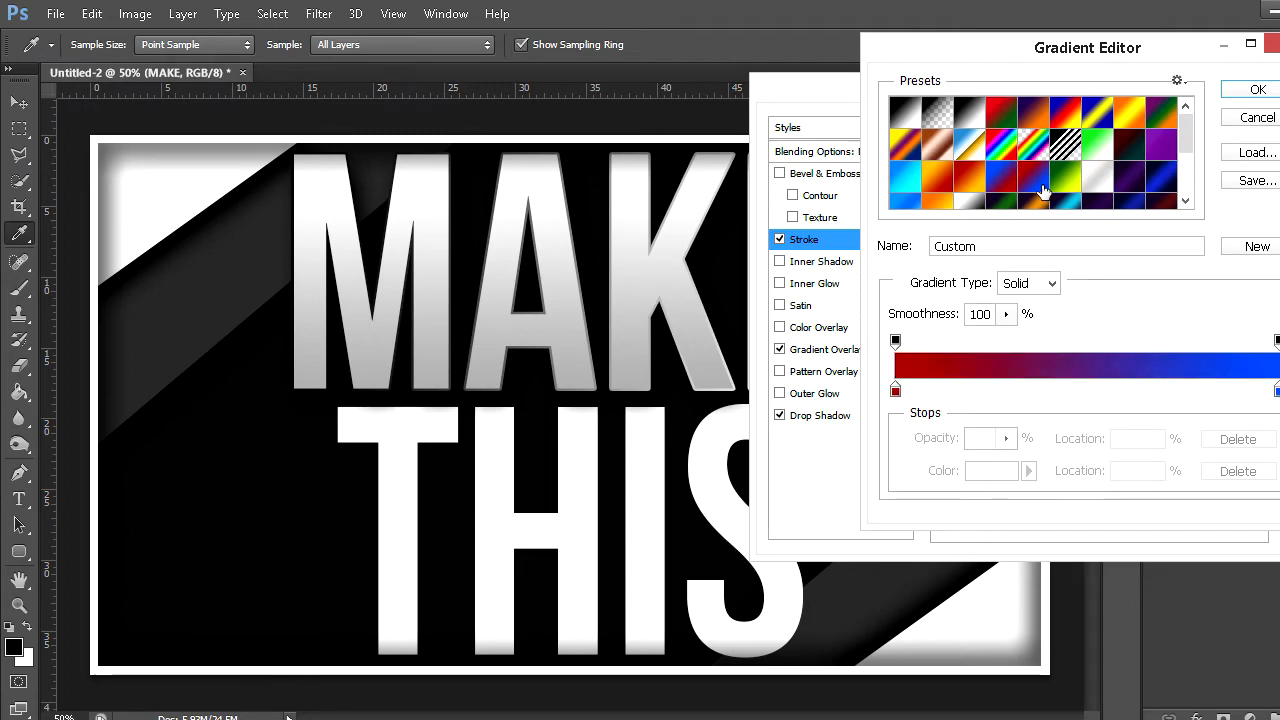
Try orange, red and several blue gradient presets on the MAKE layer's stroke
scroll(1045, 185, "down", 2)
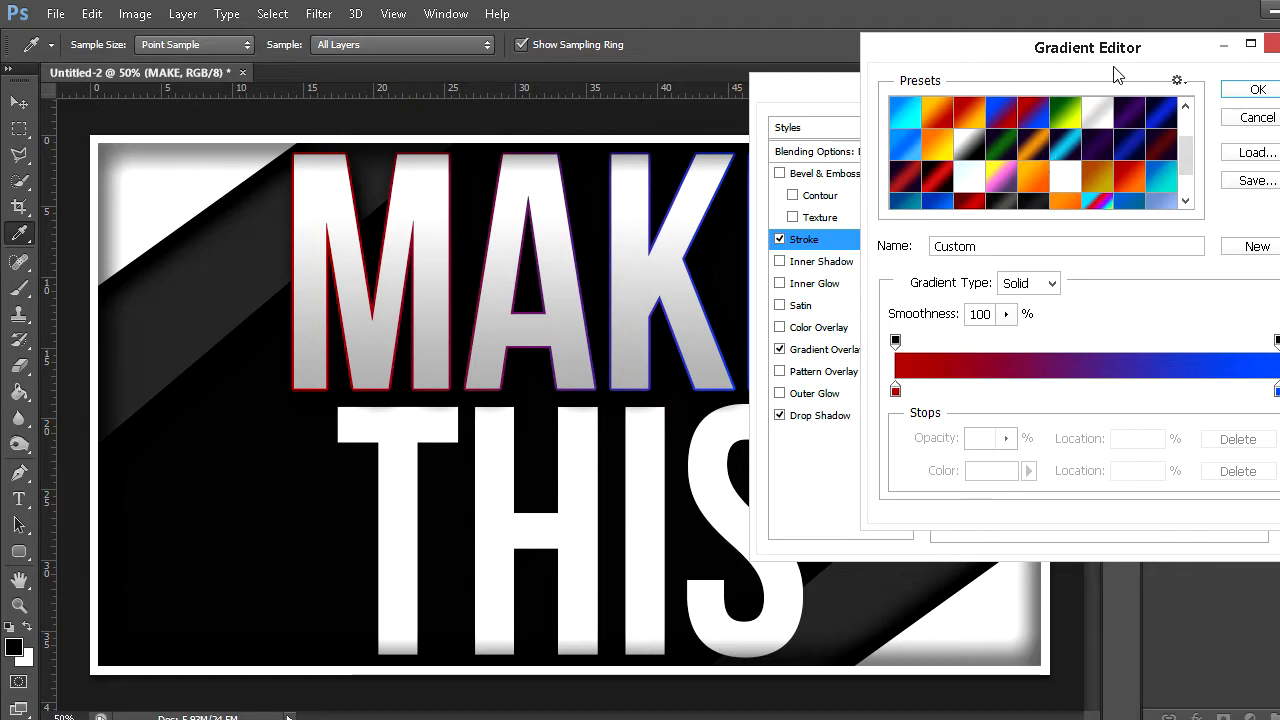
scroll(1148, 183, "down", 1)
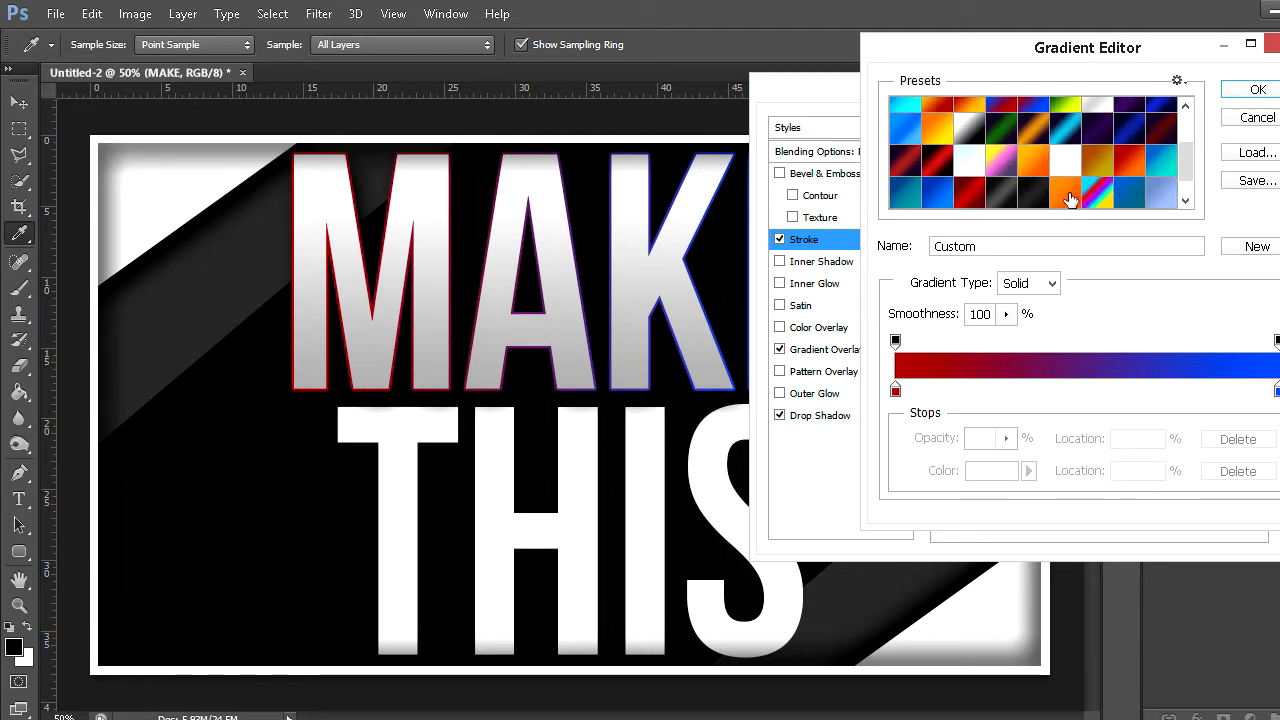
left_click(1068, 197)
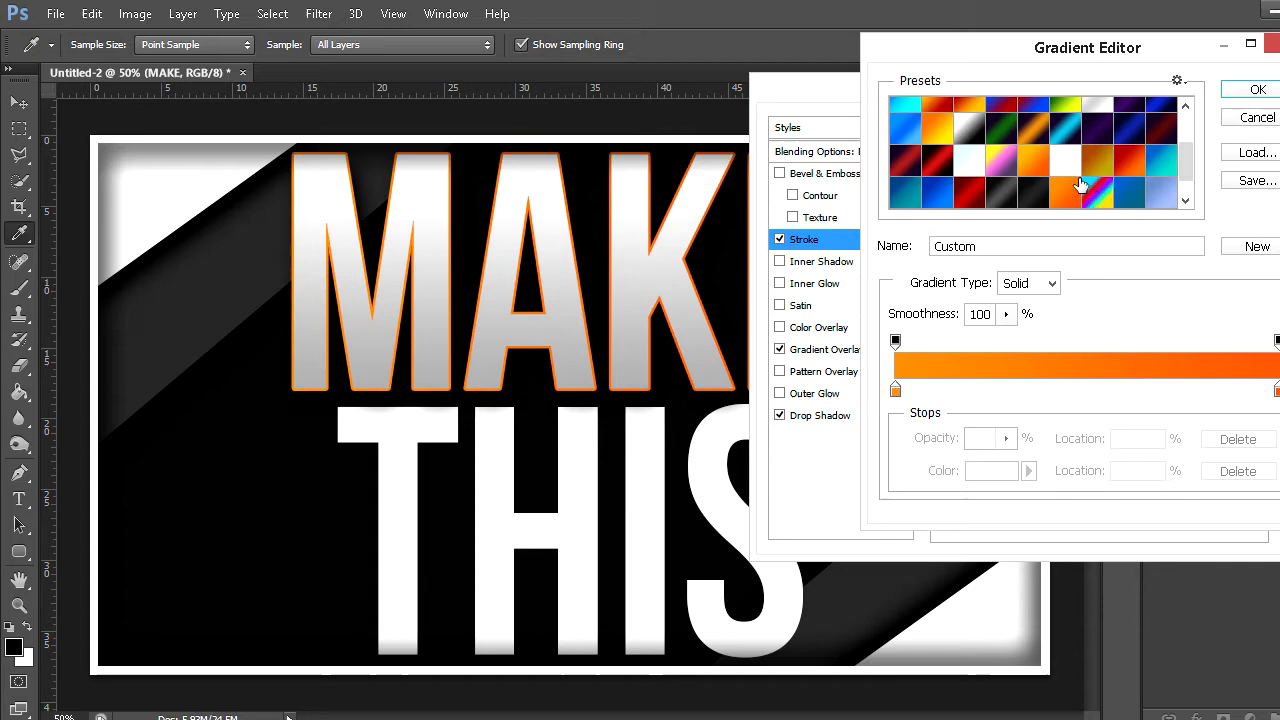
left_click(1124, 170)
scroll(1124, 170, "down", 1)
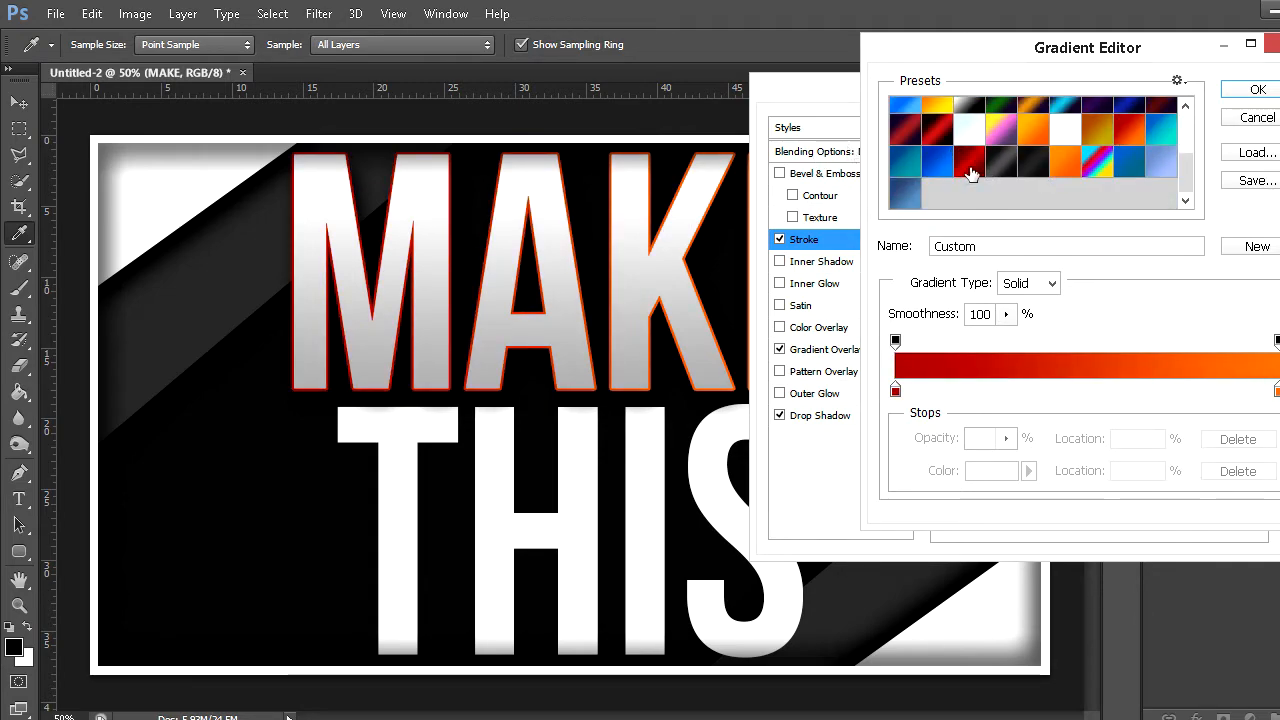
left_click(971, 173)
left_click(1160, 160)
left_click(1163, 158)
left_click(1153, 133)
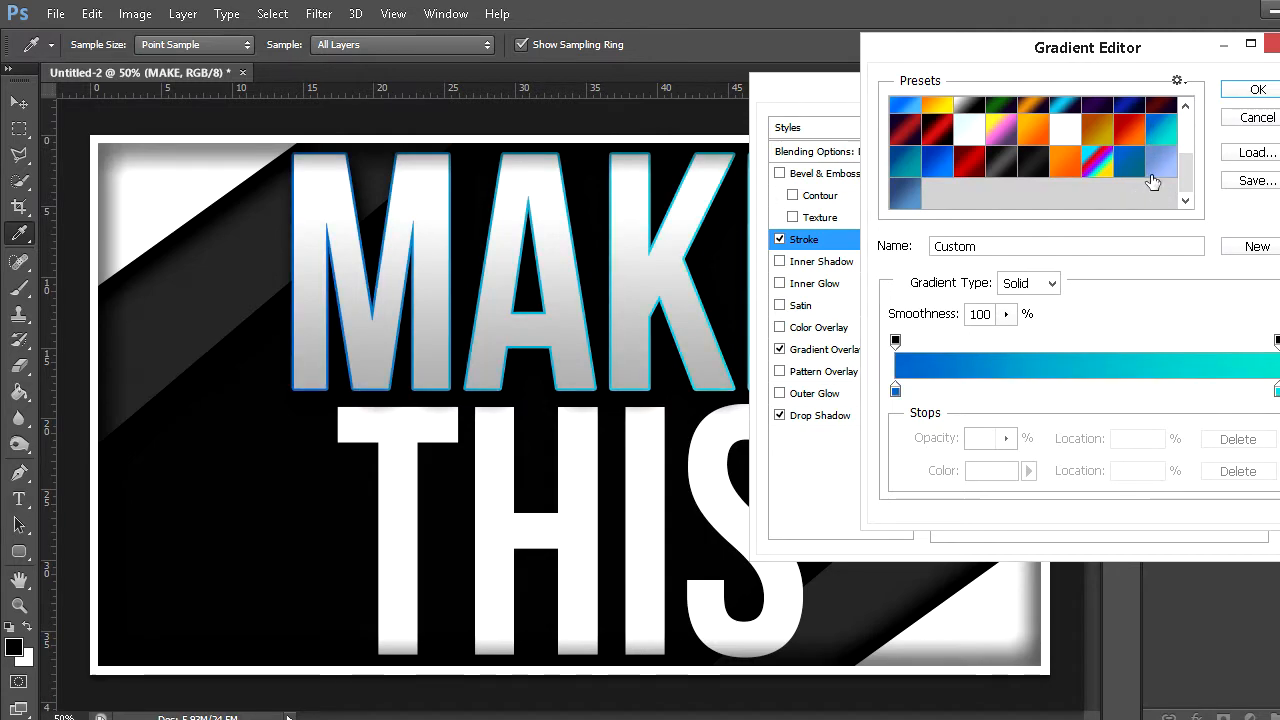
left_click(1153, 174)
left_click(1126, 171)
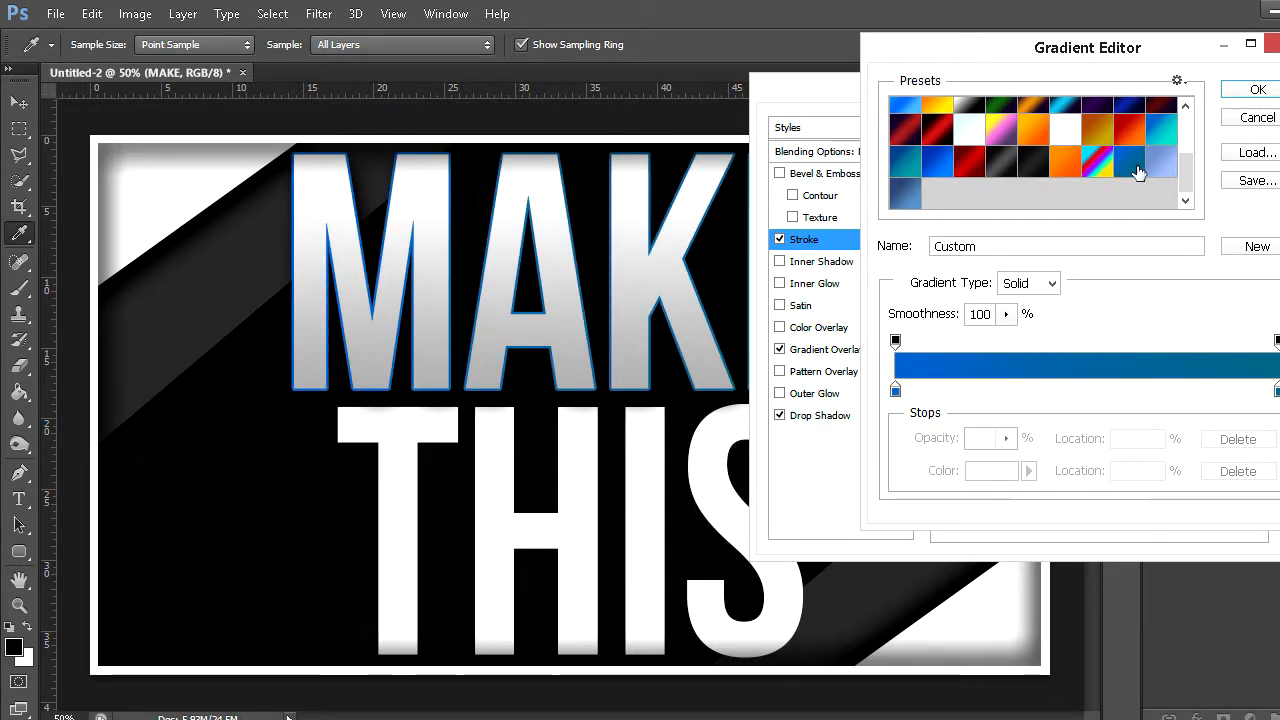
Apply the dark-to-light blue gradient preset to the stroke, checking its end stop colors 344b75 and 5a90bf
left_click(902, 196)
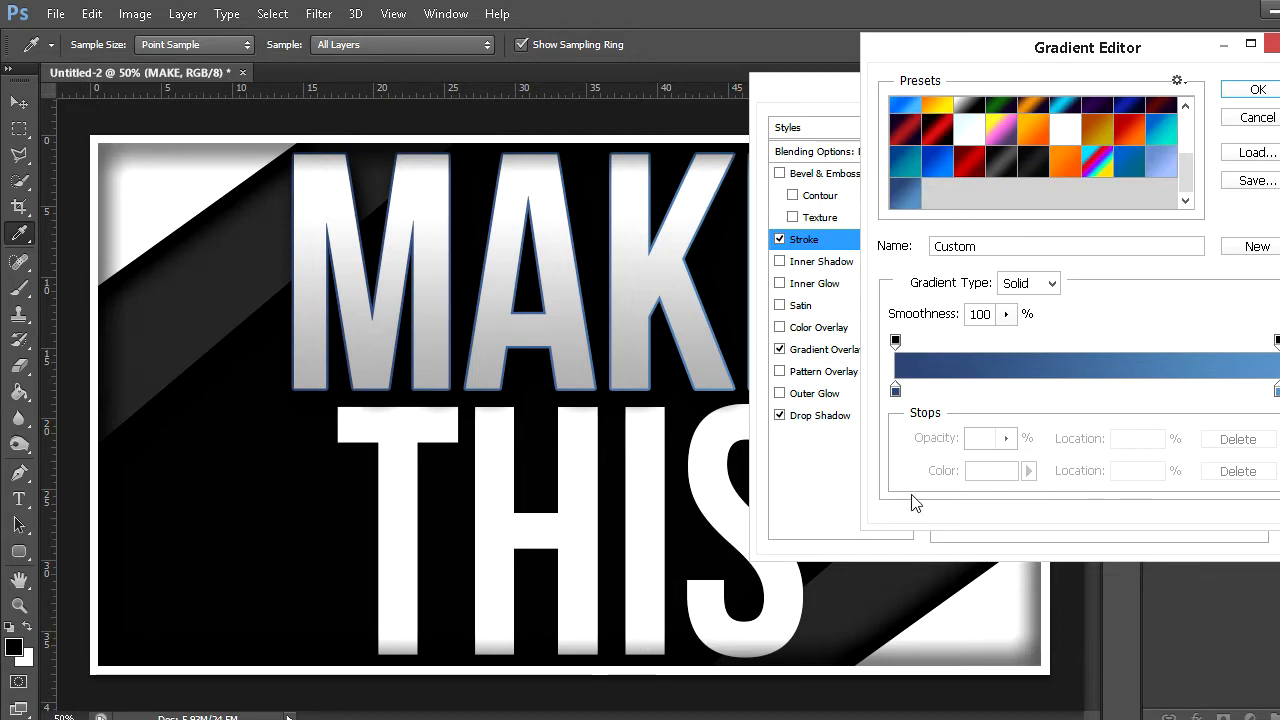
left_click(895, 390)
double_click(895, 390)
double_click(1188, 430)
left_click(1189, 434)
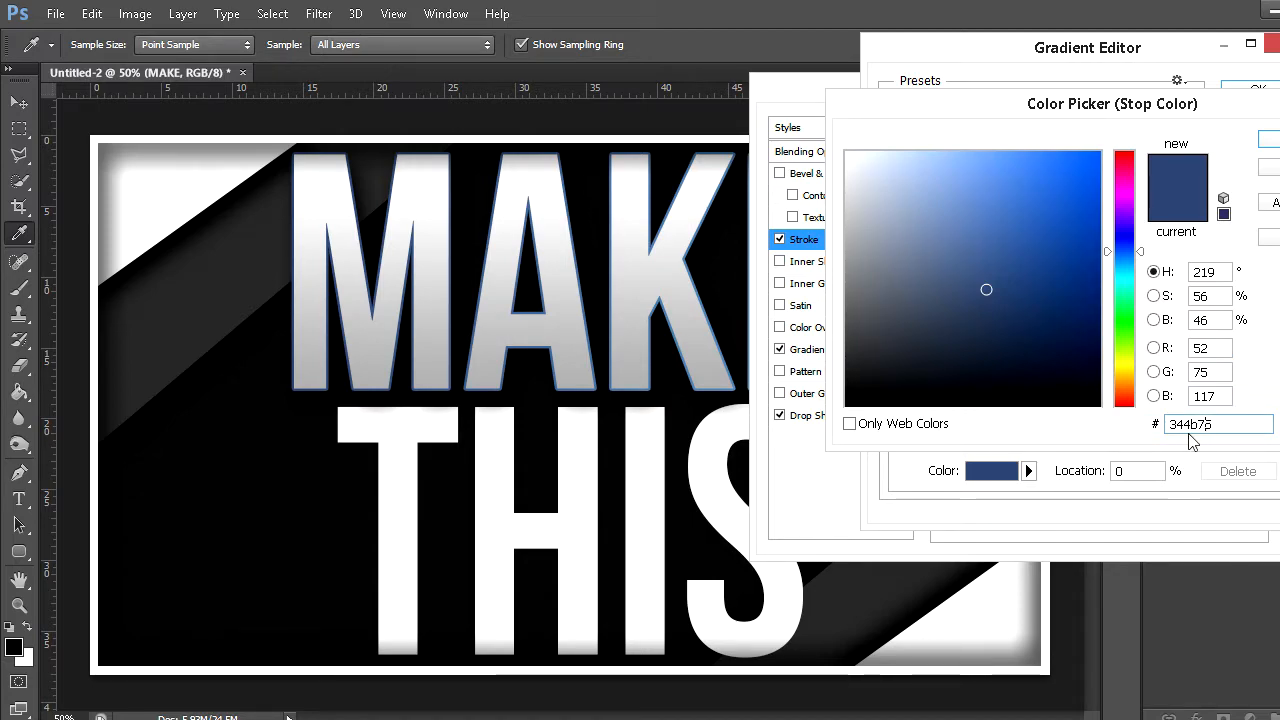
key("Return")
left_click(1277, 392)
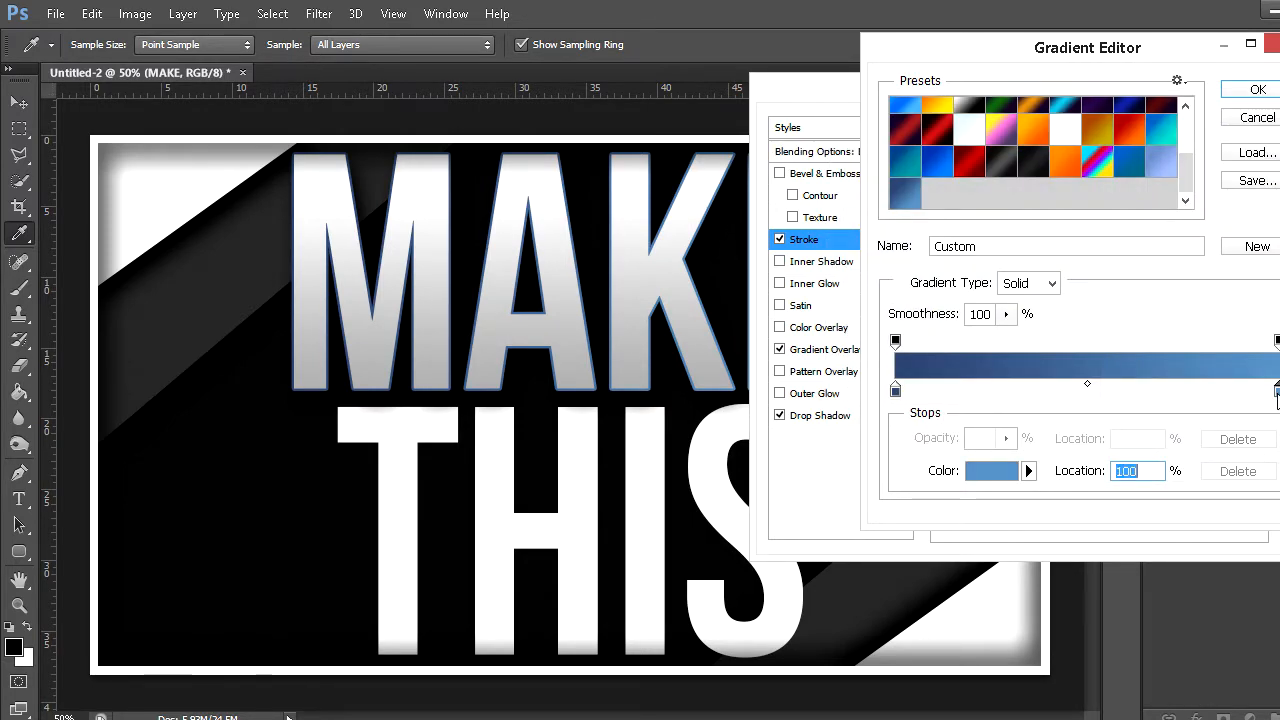
double_click(1274, 394)
double_click(1214, 426)
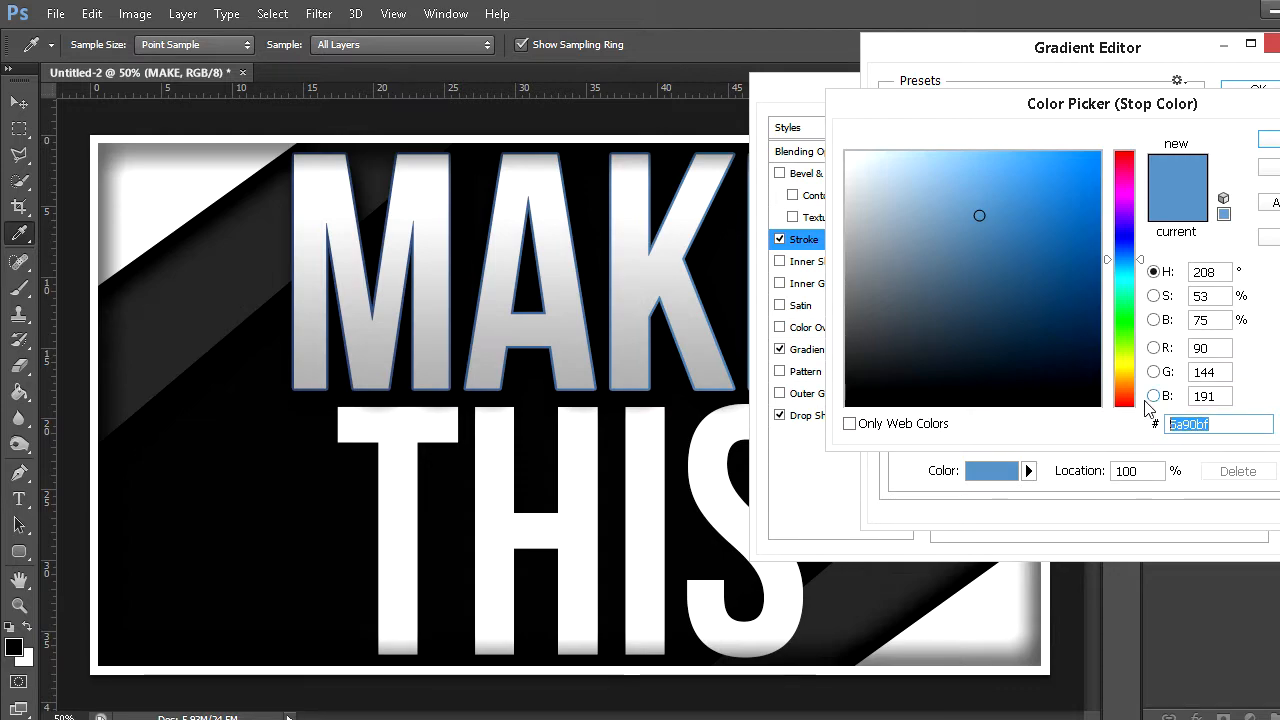
key("Return")
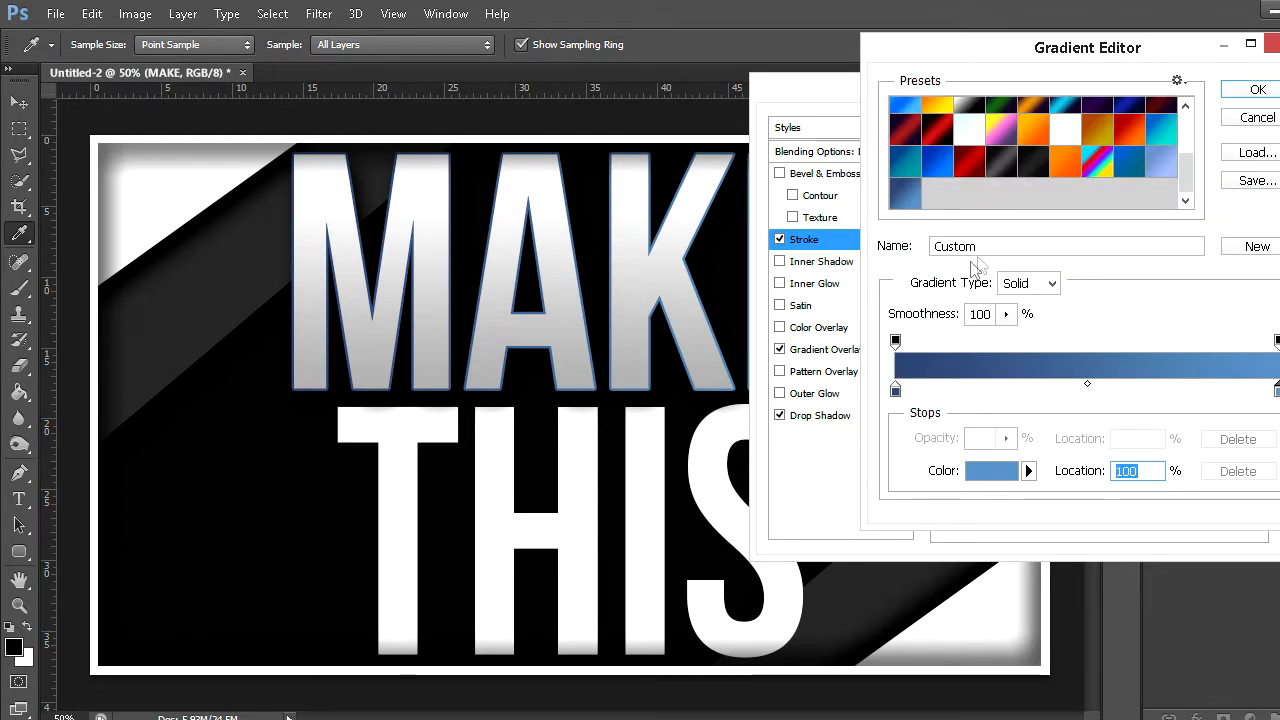
Save the blue gradient as a new preset named Custom and apply the stroke style to the MAKE layer
left_click_drag(984, 246, 847, 227)
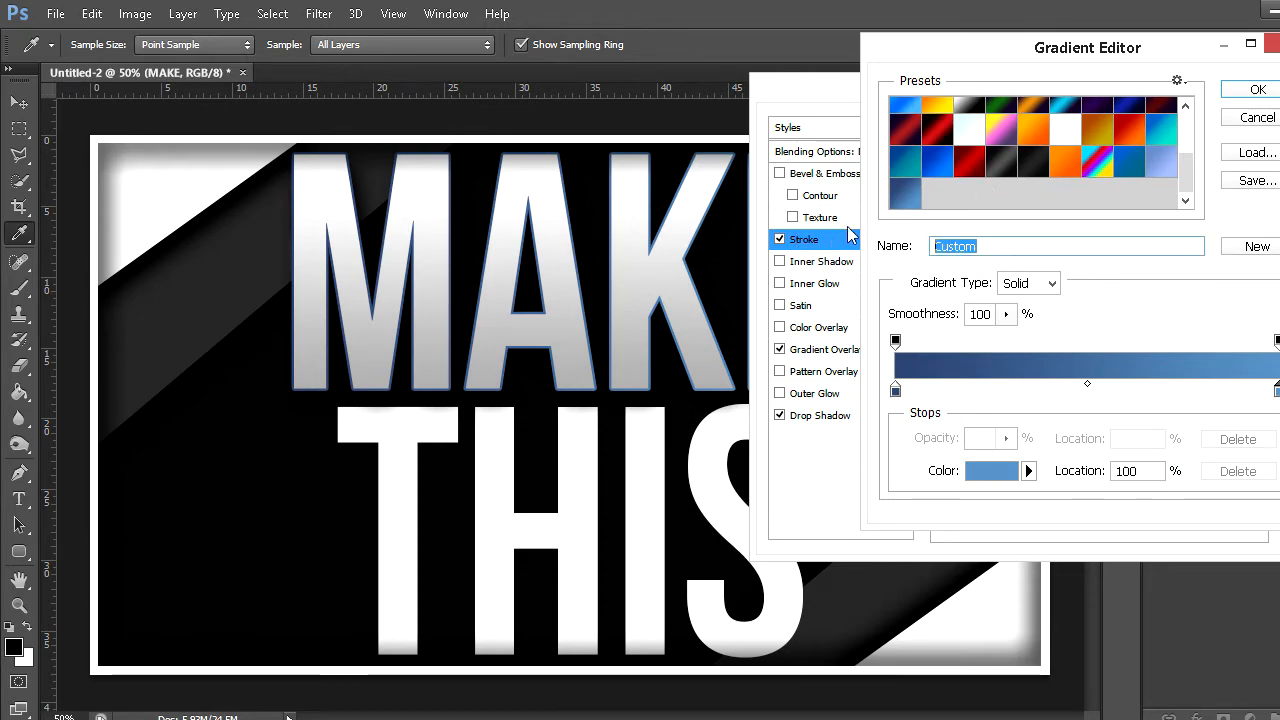
left_click(1007, 245)
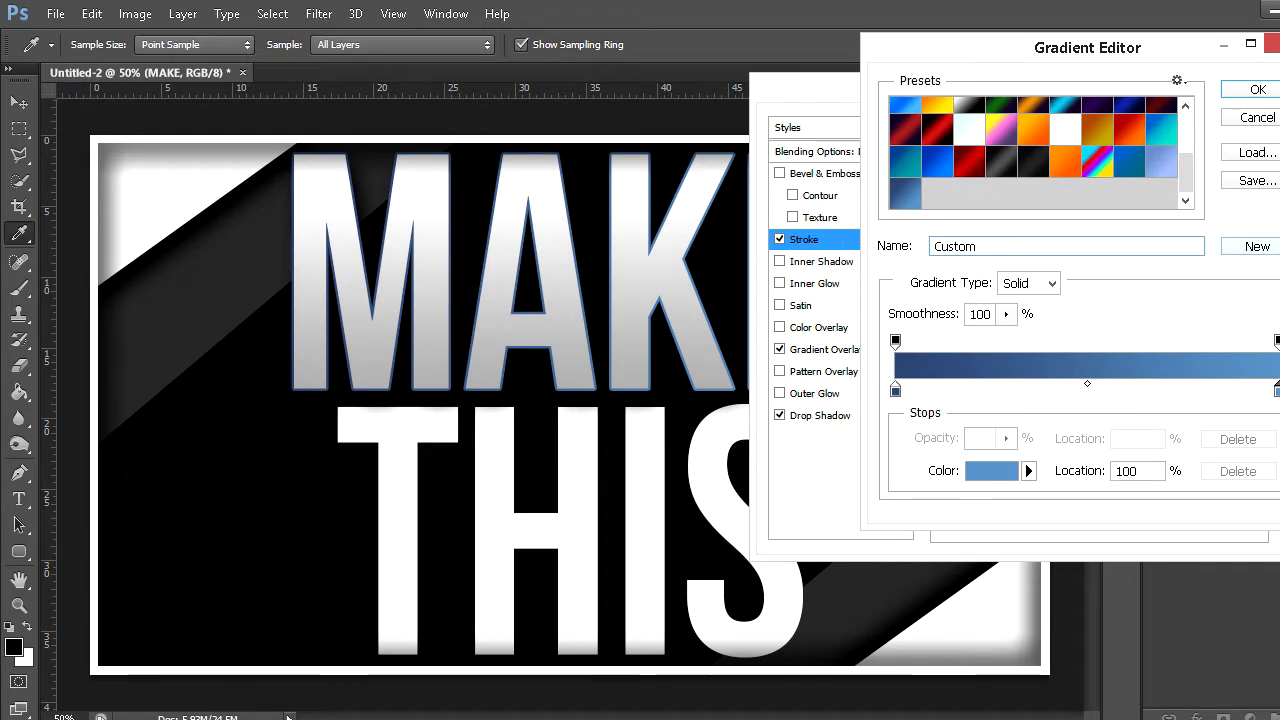
left_click(1257, 246)
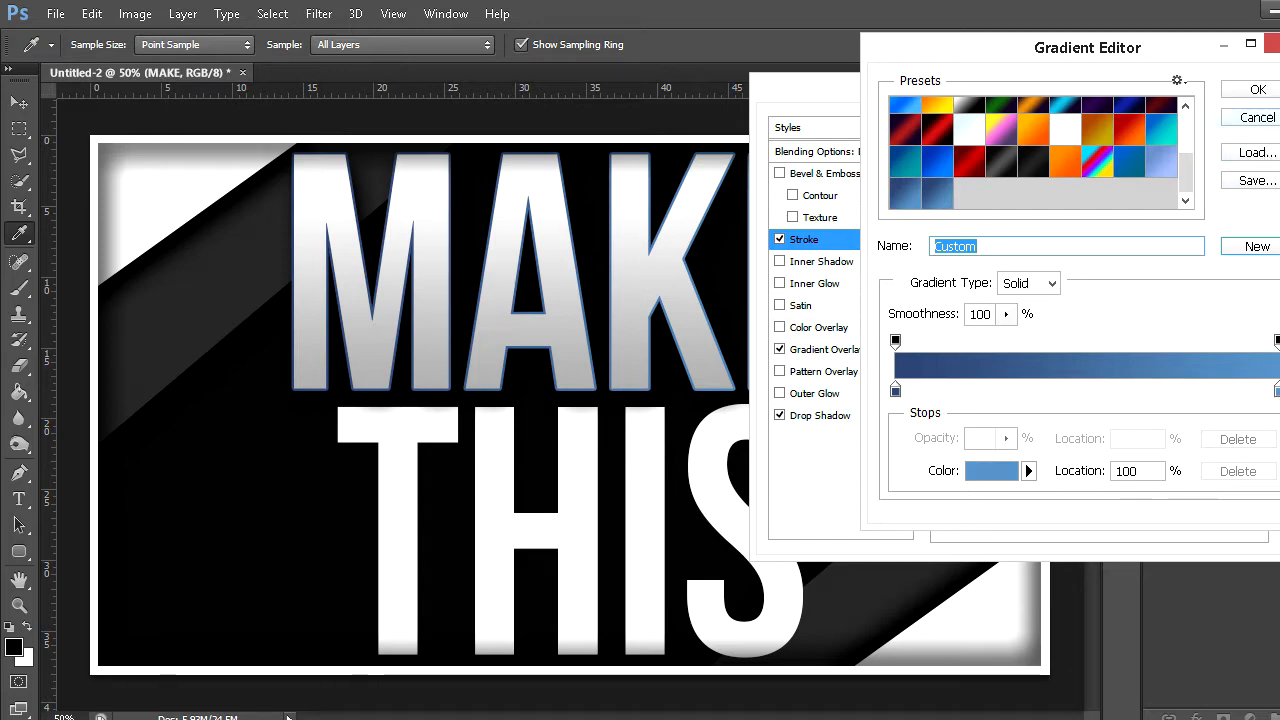
left_click(1258, 92)
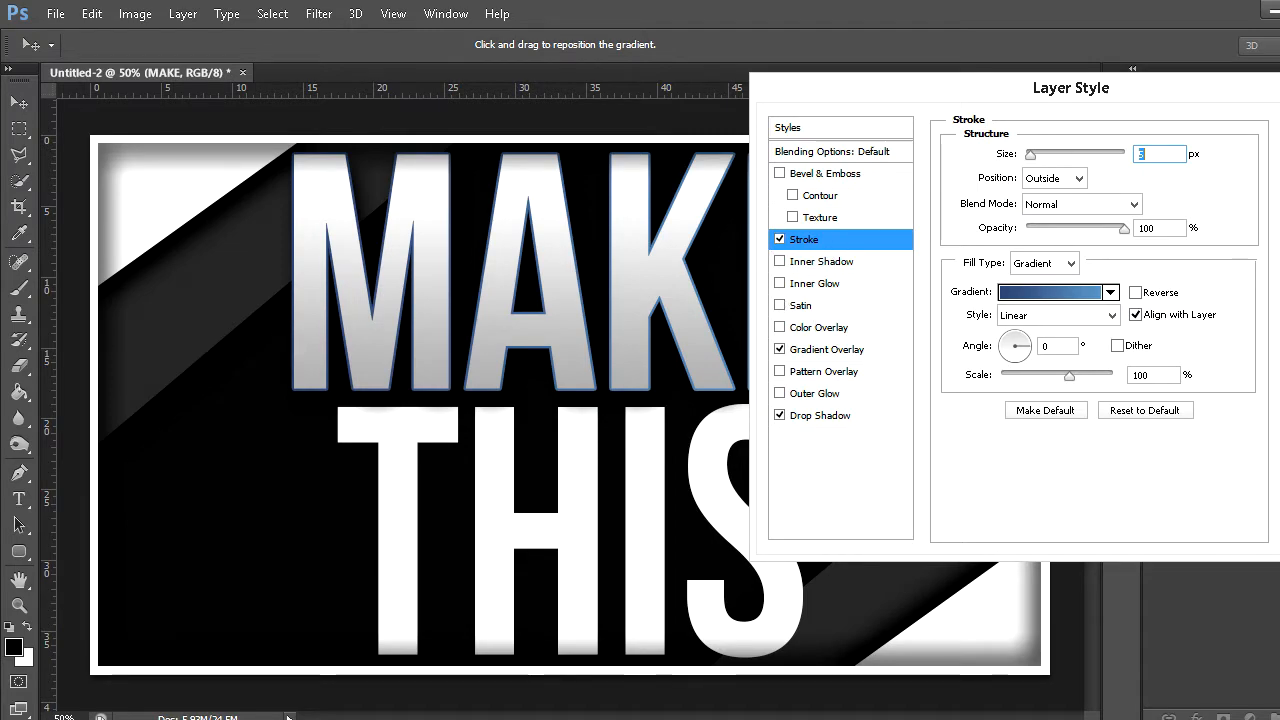
left_click(1279, 130)
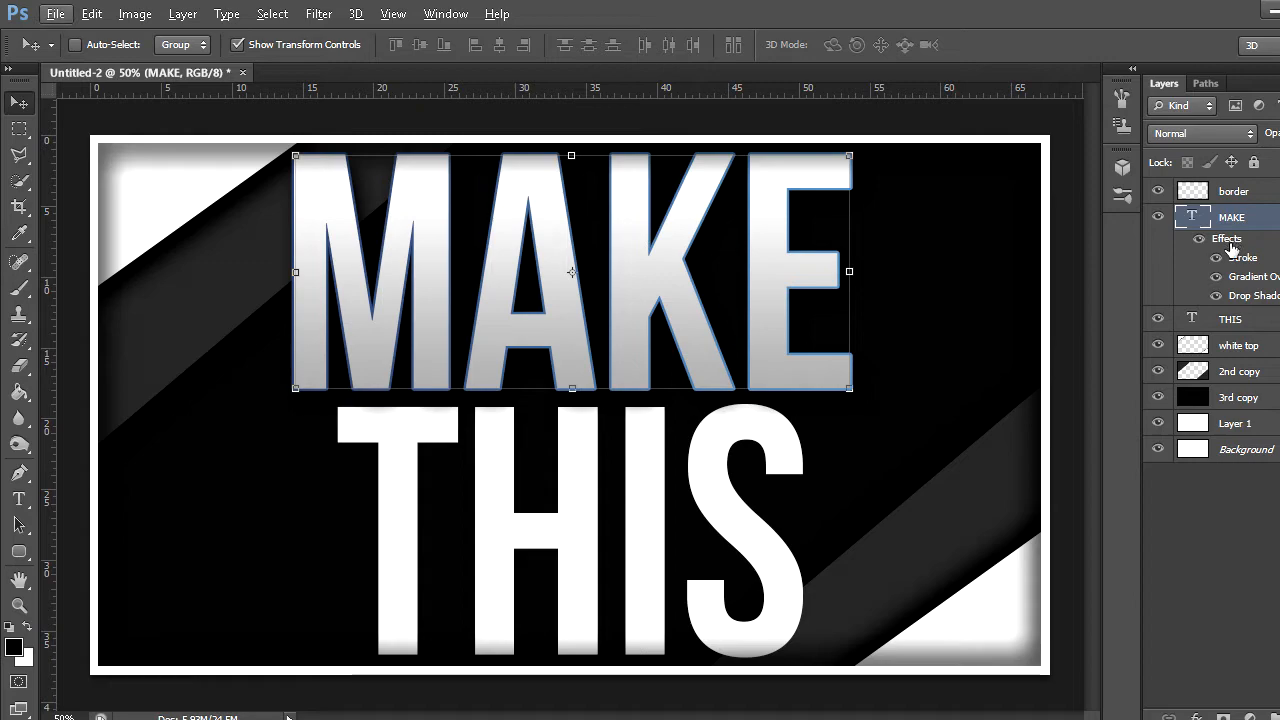
Copy the MAKE layer's effects onto the THIS layer and view the text without transform handles
mouse_move(1228, 243)
left_mouse_down()
mouse_move(1248, 343)
mouse_move(1257, 323)
left_mouse_up()
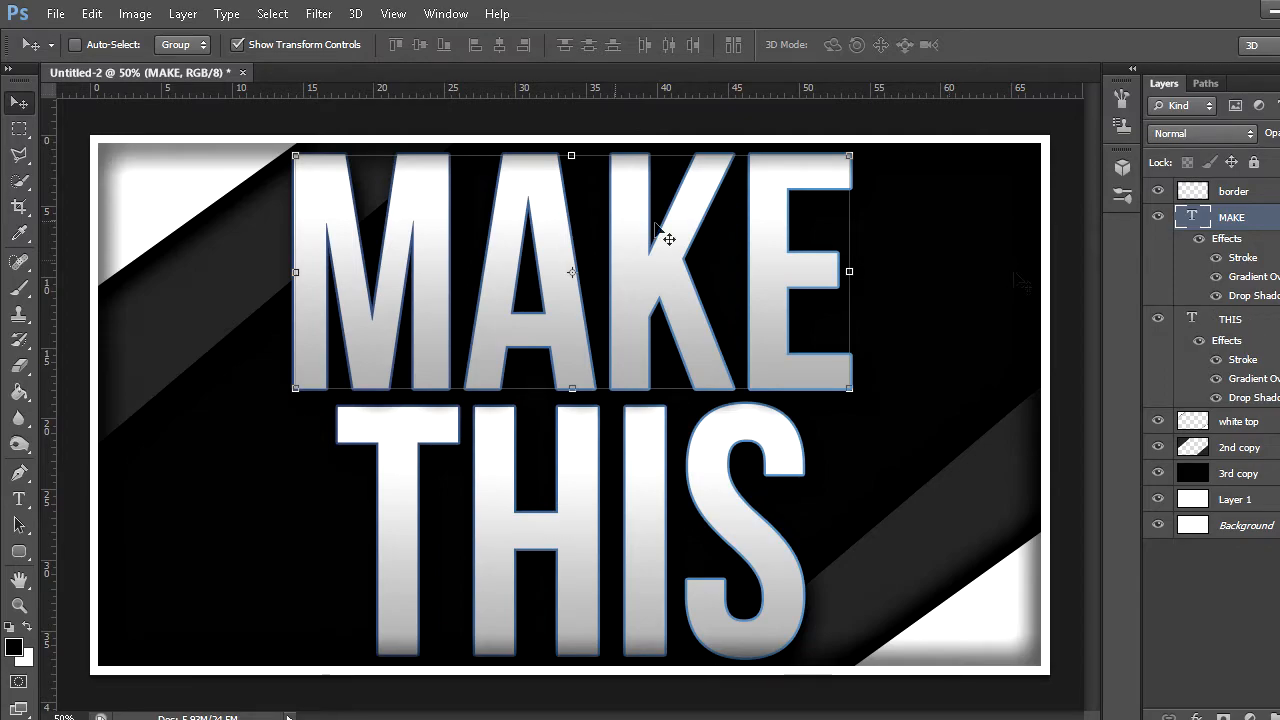
left_click(19, 128)
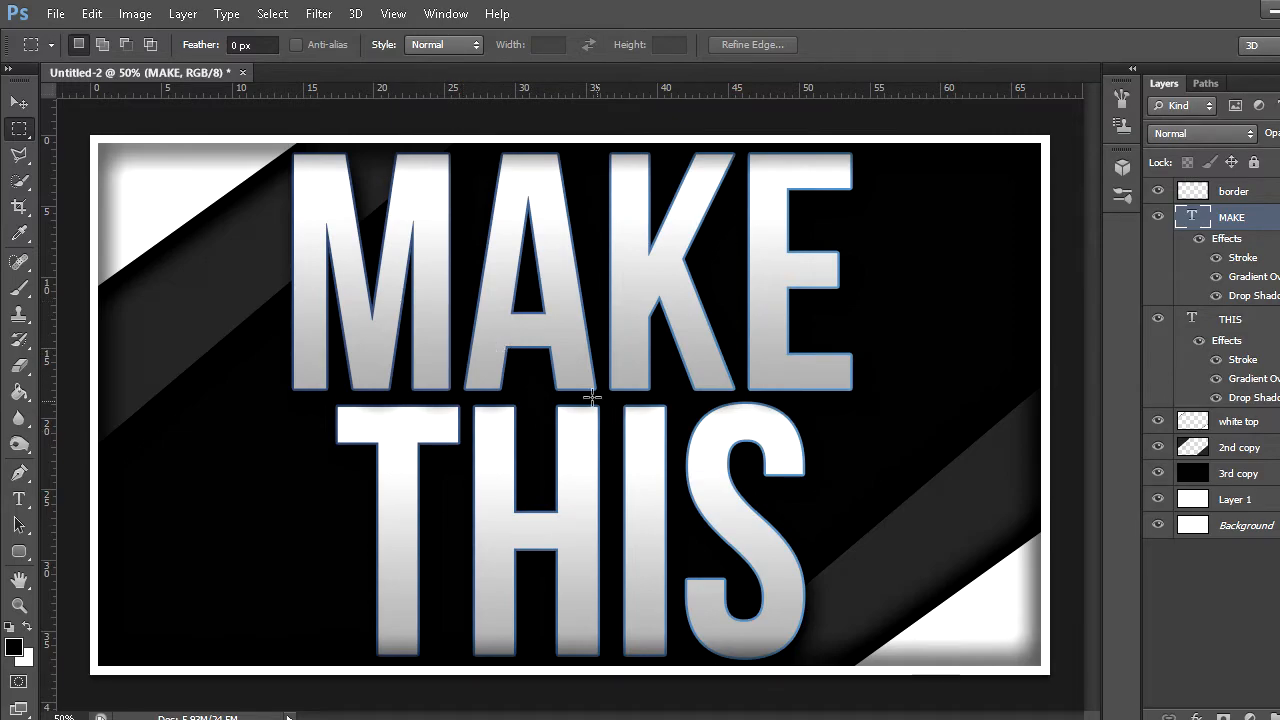
Set the THIS layer's gradient overlay opacity to 40%
right_click(1230, 319)
left_click(866, 113)
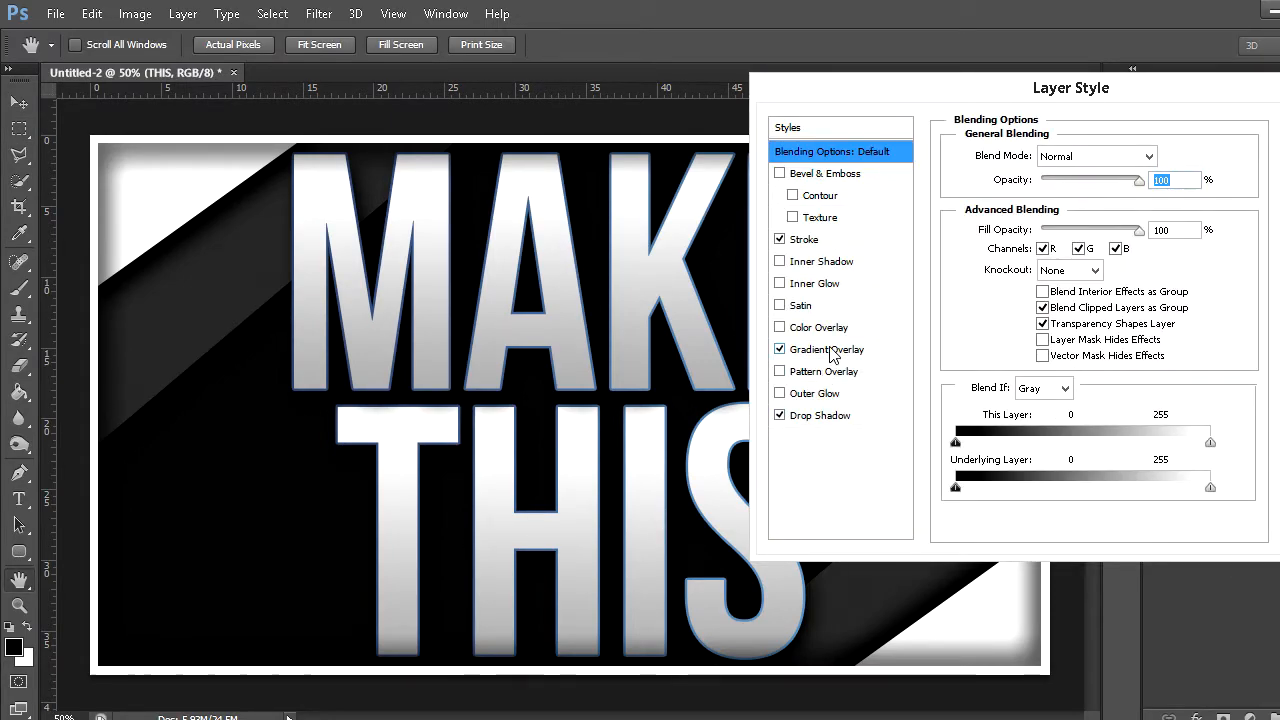
left_click(832, 352)
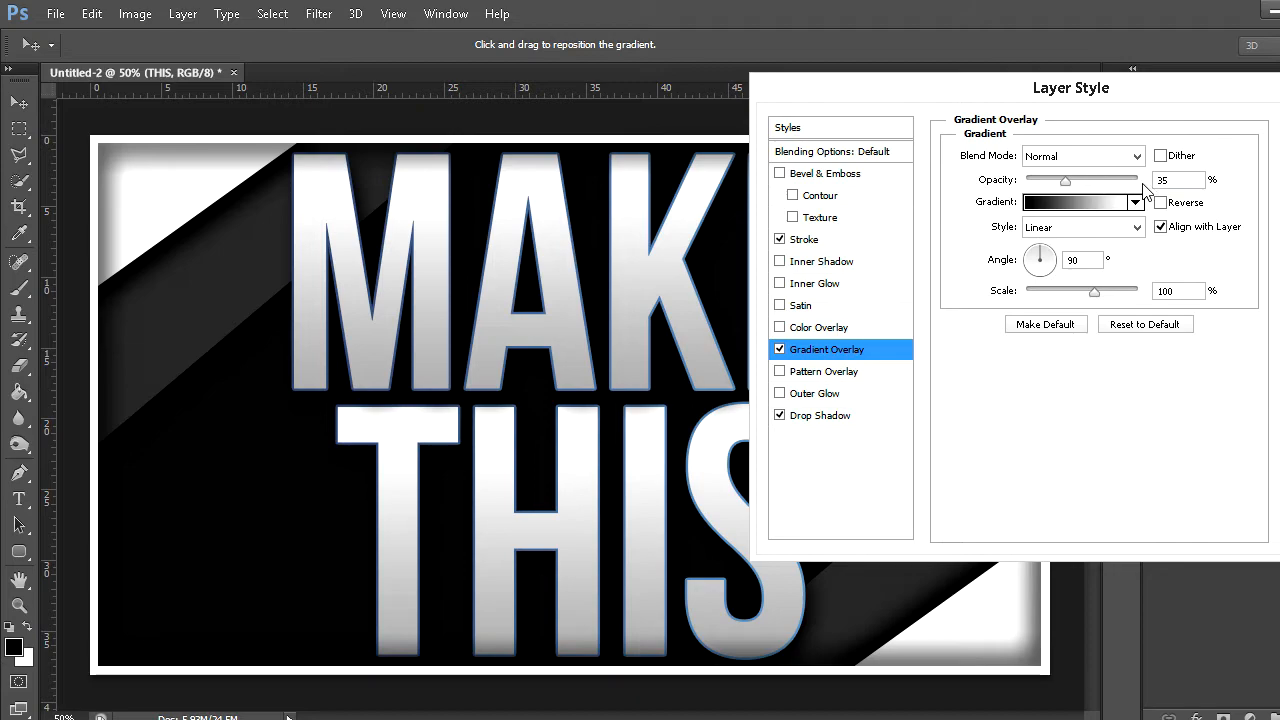
double_click(1165, 180)
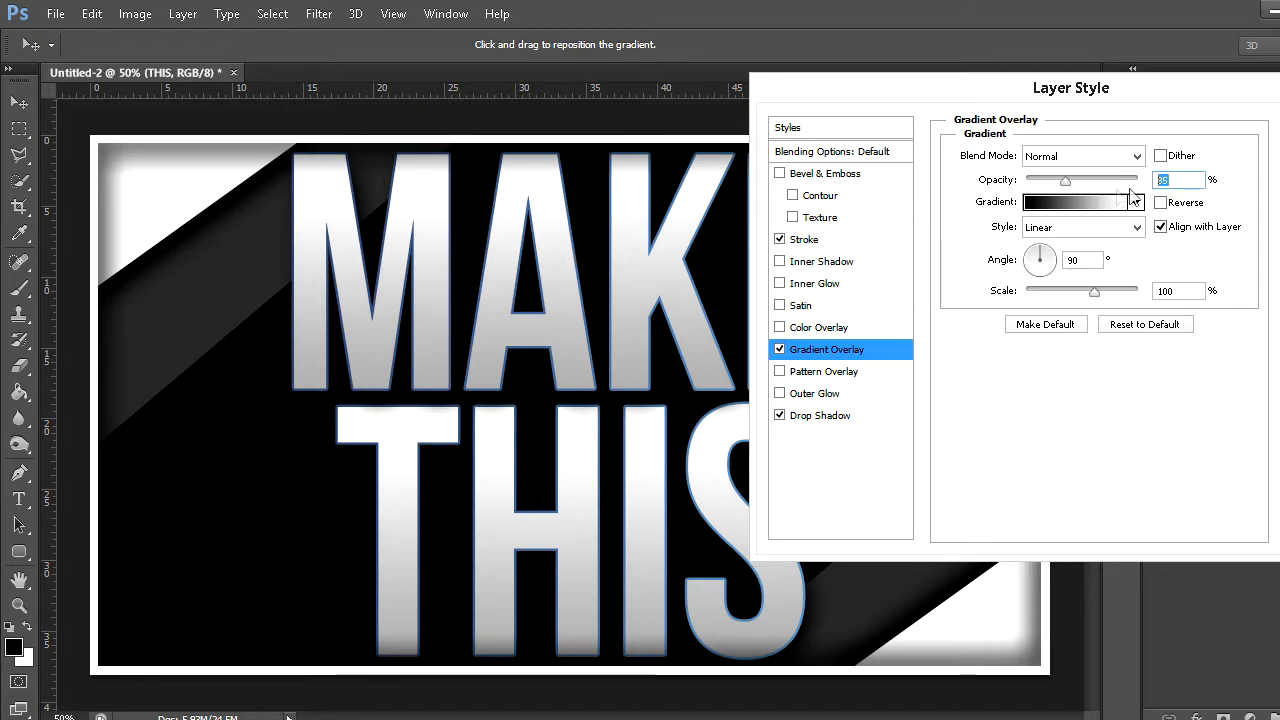
type("40")
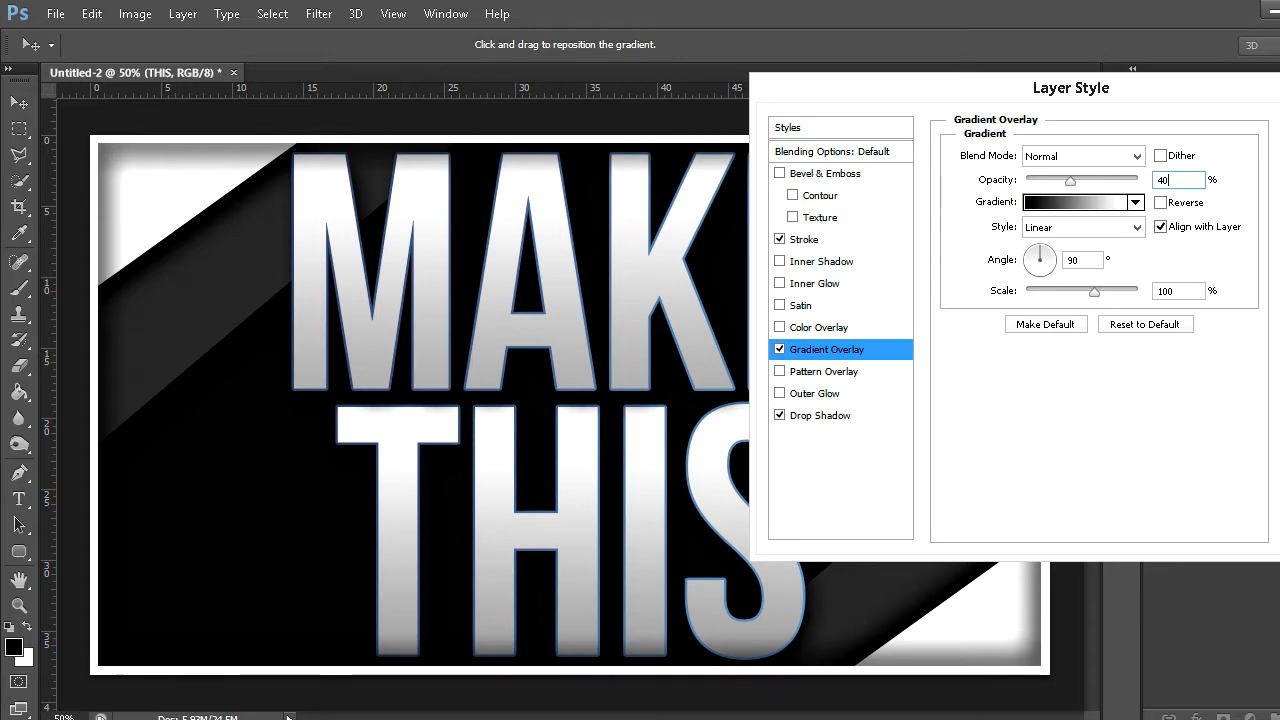
key("Return")
left_click(19, 206)
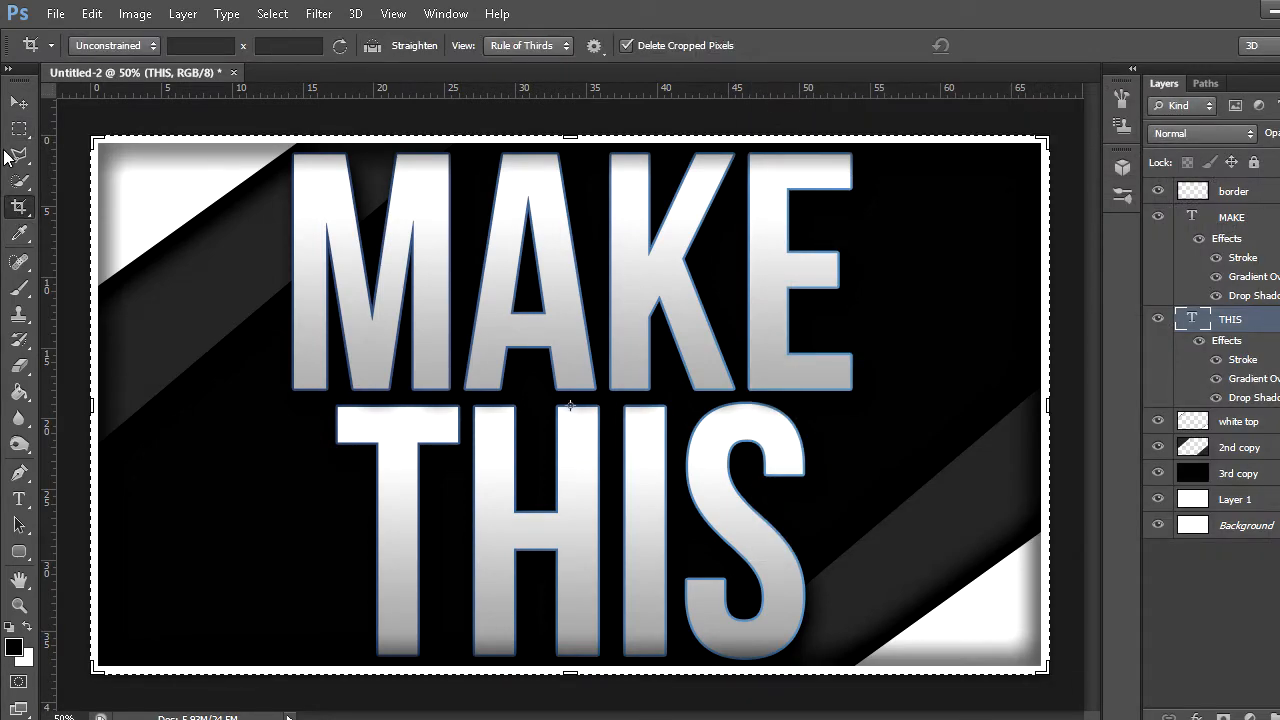
left_click(10, 102)
left_click(19, 128)
left_click(21, 108)
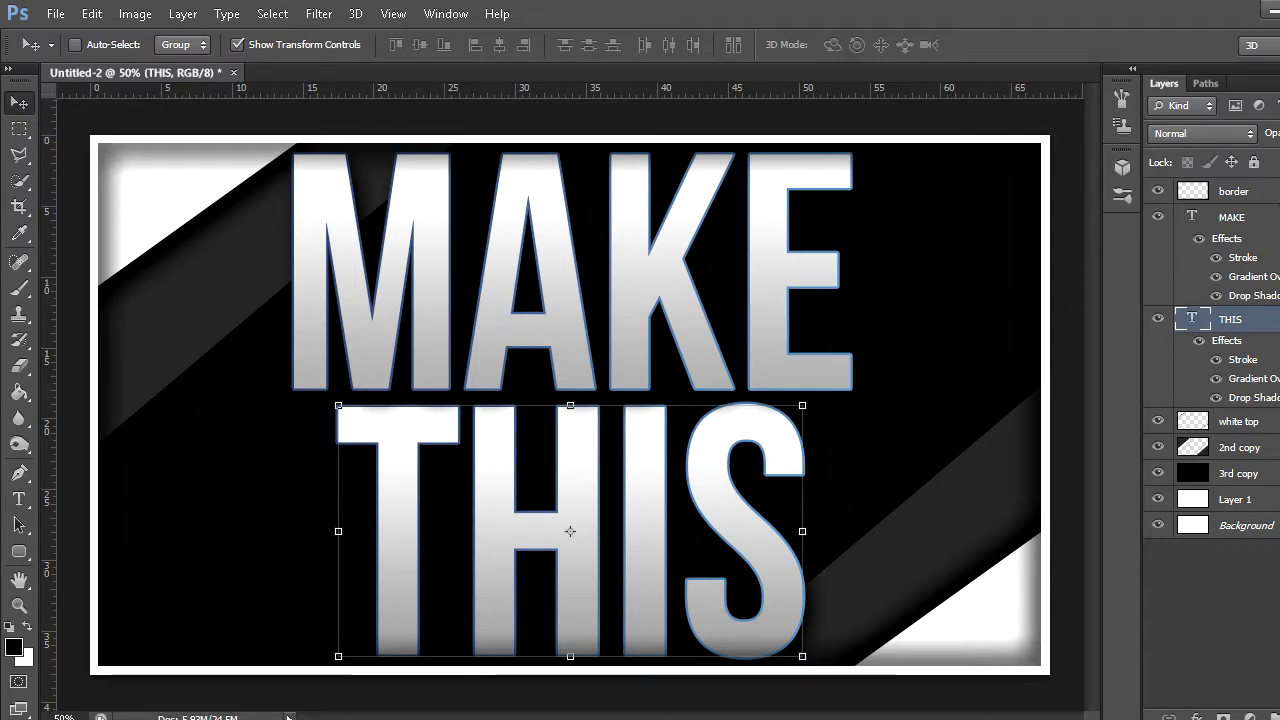
Add a Vibrance adjustment layer above the border layer with vibrance +100, comparing the artwork with it off and on
left_click(1268, 191)
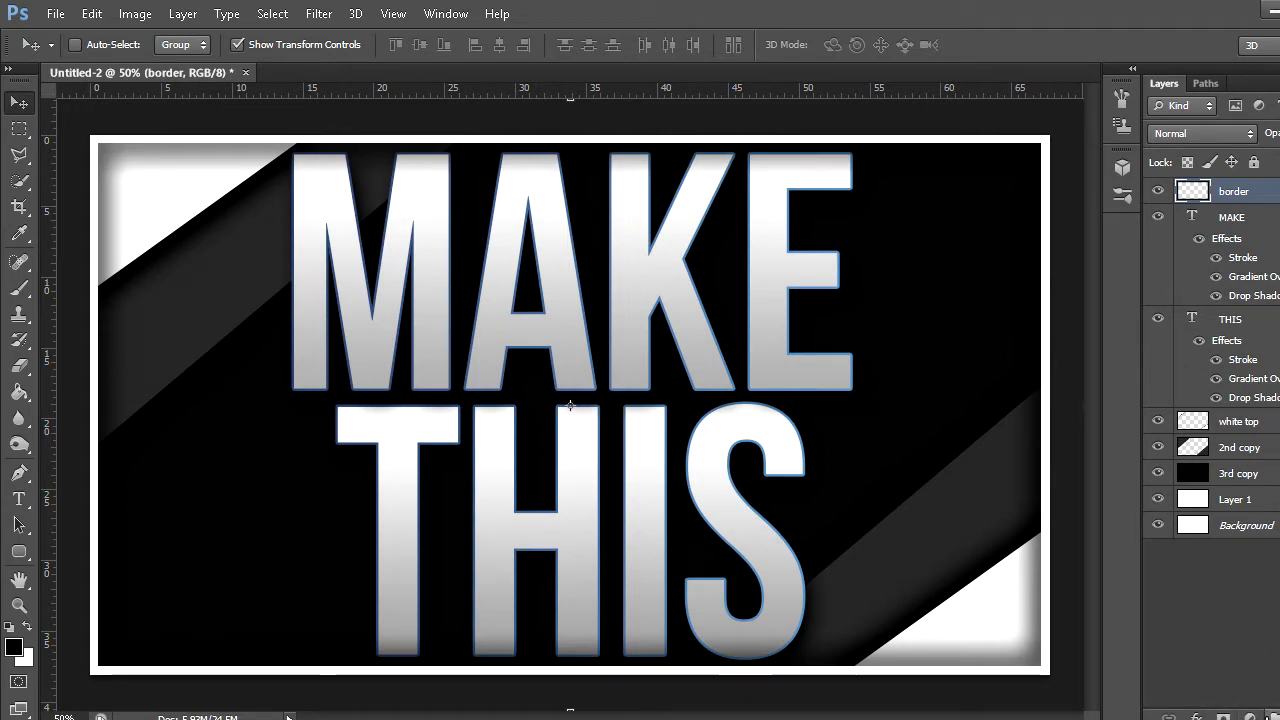
left_click(1251, 716)
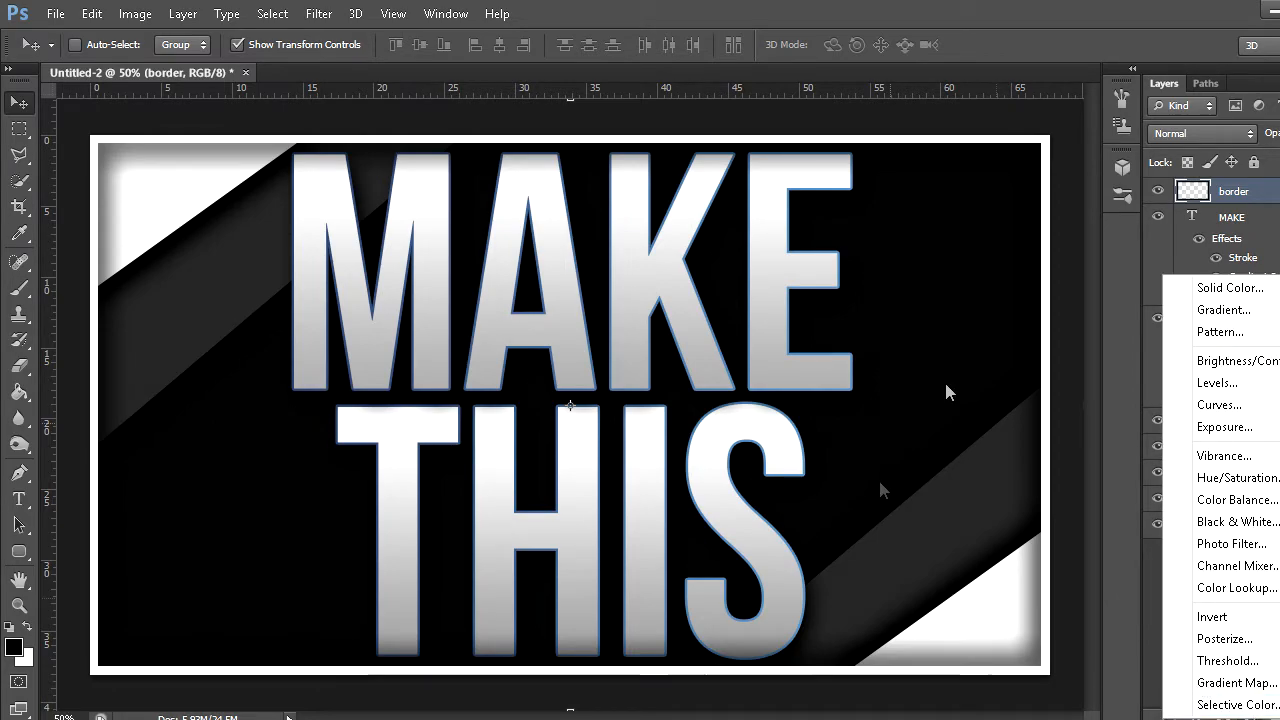
left_click(1205, 458)
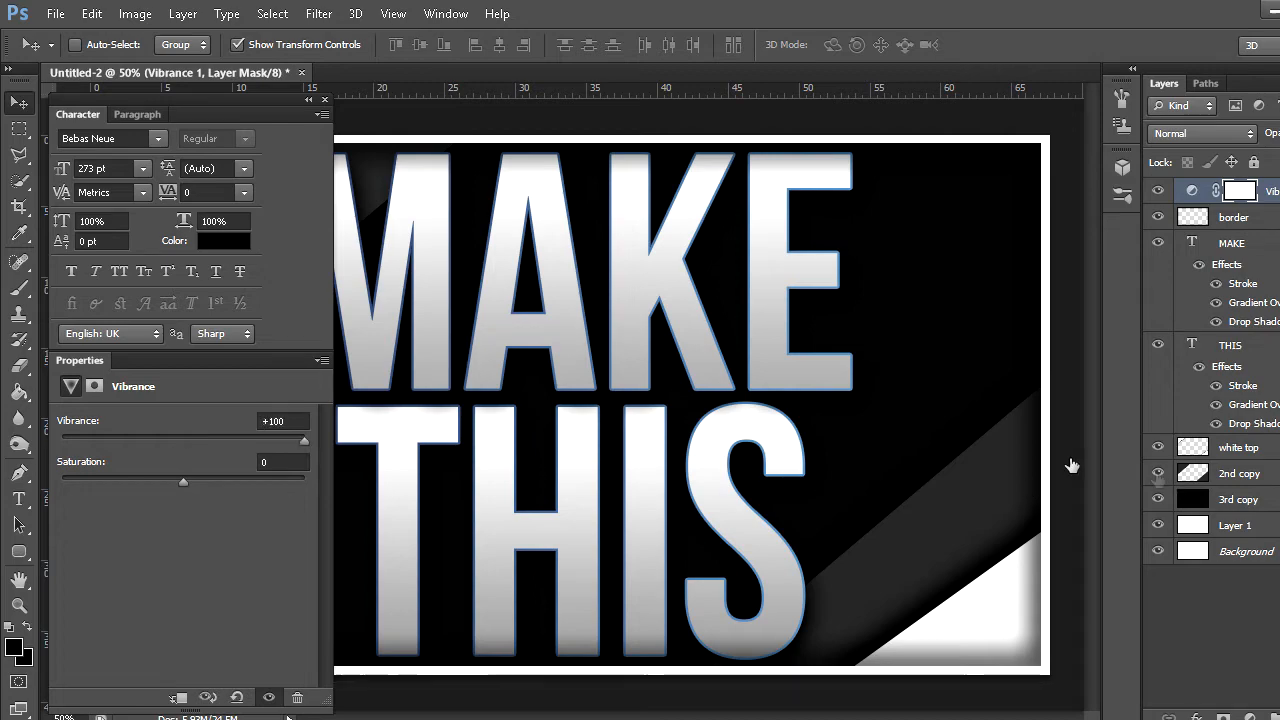
left_click(326, 101)
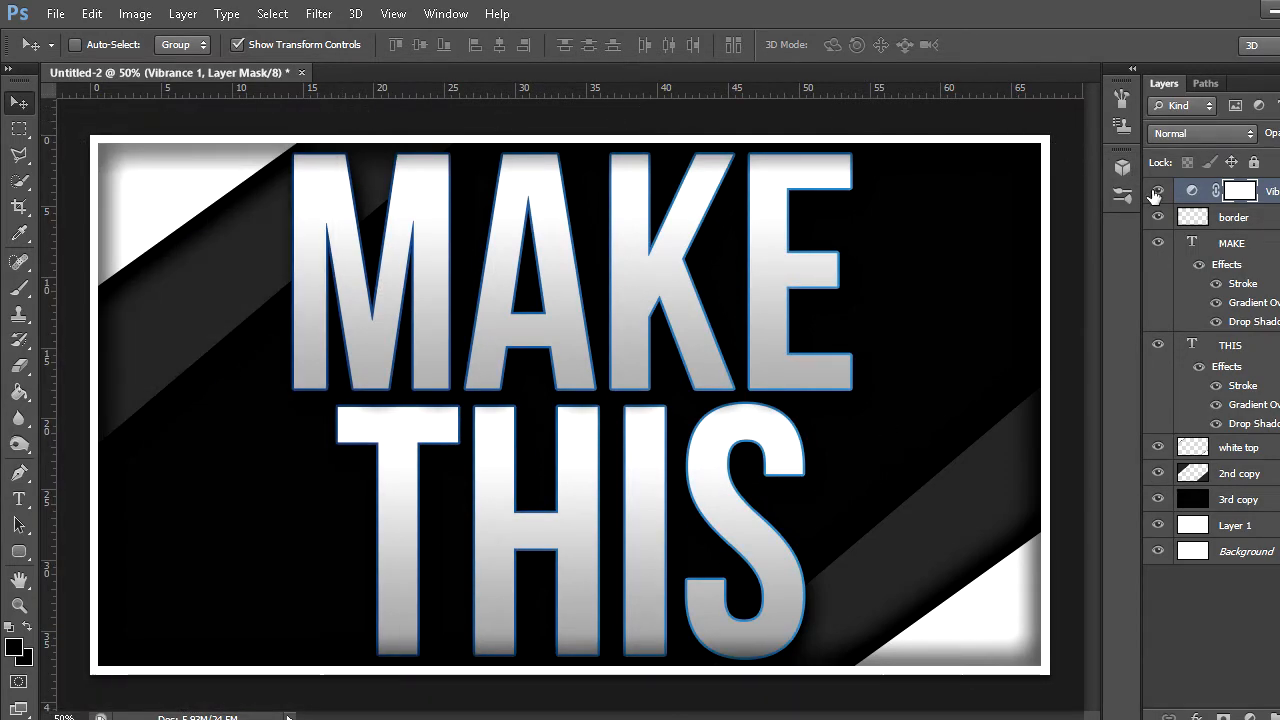
left_click(1157, 192)
left_click(1157, 192)
left_click(1157, 192)
left_click(1157, 192)
Add a Curves adjustment layer above the Vibrance layer
left_click(1251, 716)
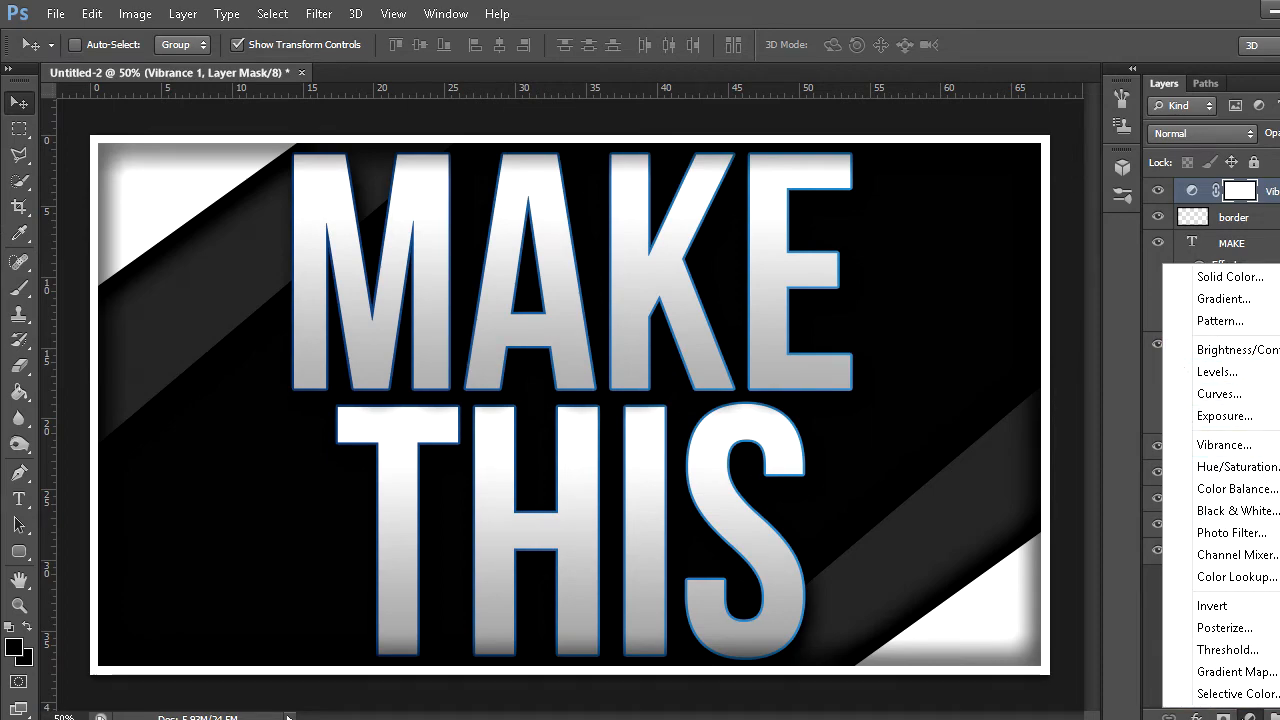
left_click(1251, 716)
left_click(1250, 716)
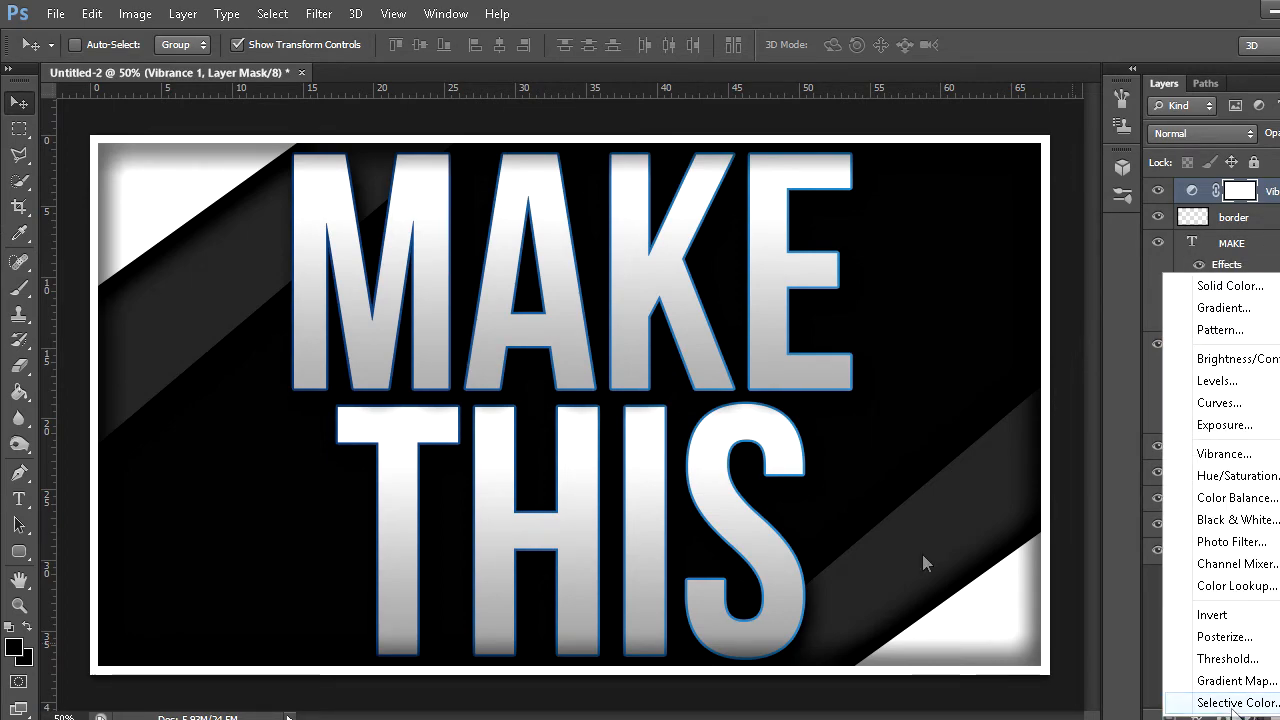
left_click(1235, 403)
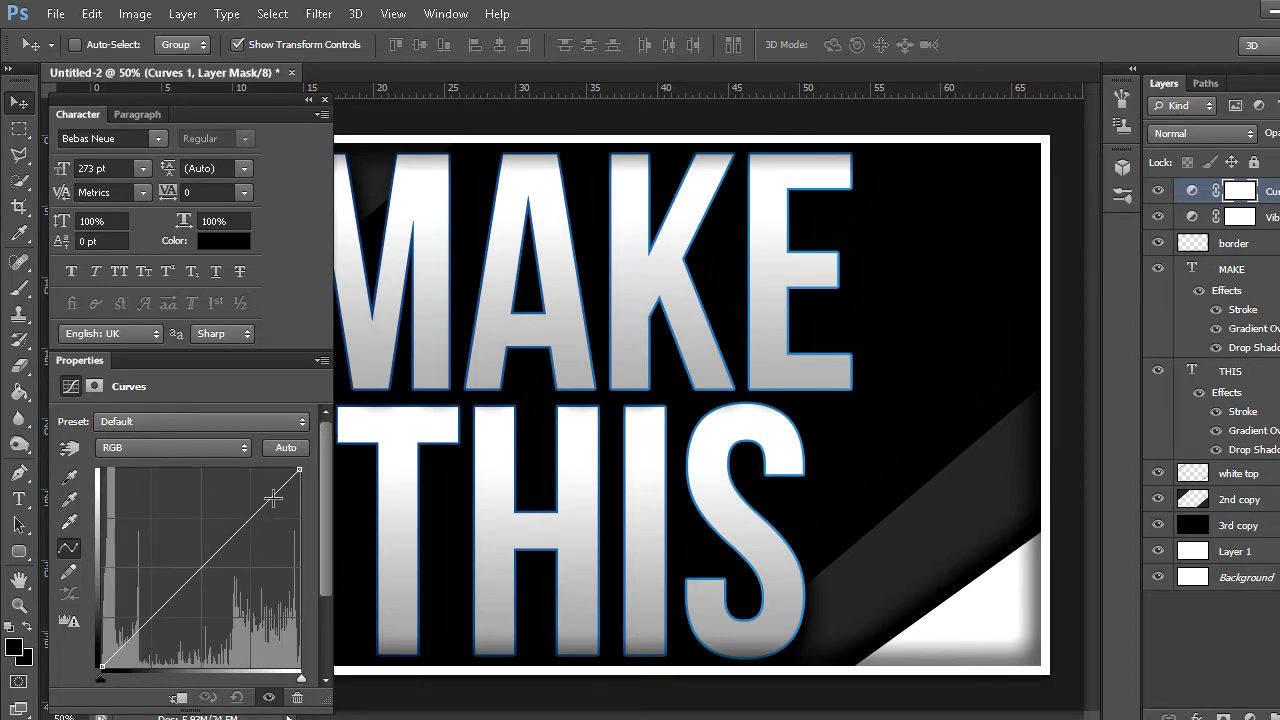
Shape the Curves adjustment into a gentle S-curve with a raised highlight point and a lowered shadow point, and close the adjustment settings
left_click_drag(271, 498, 263, 493)
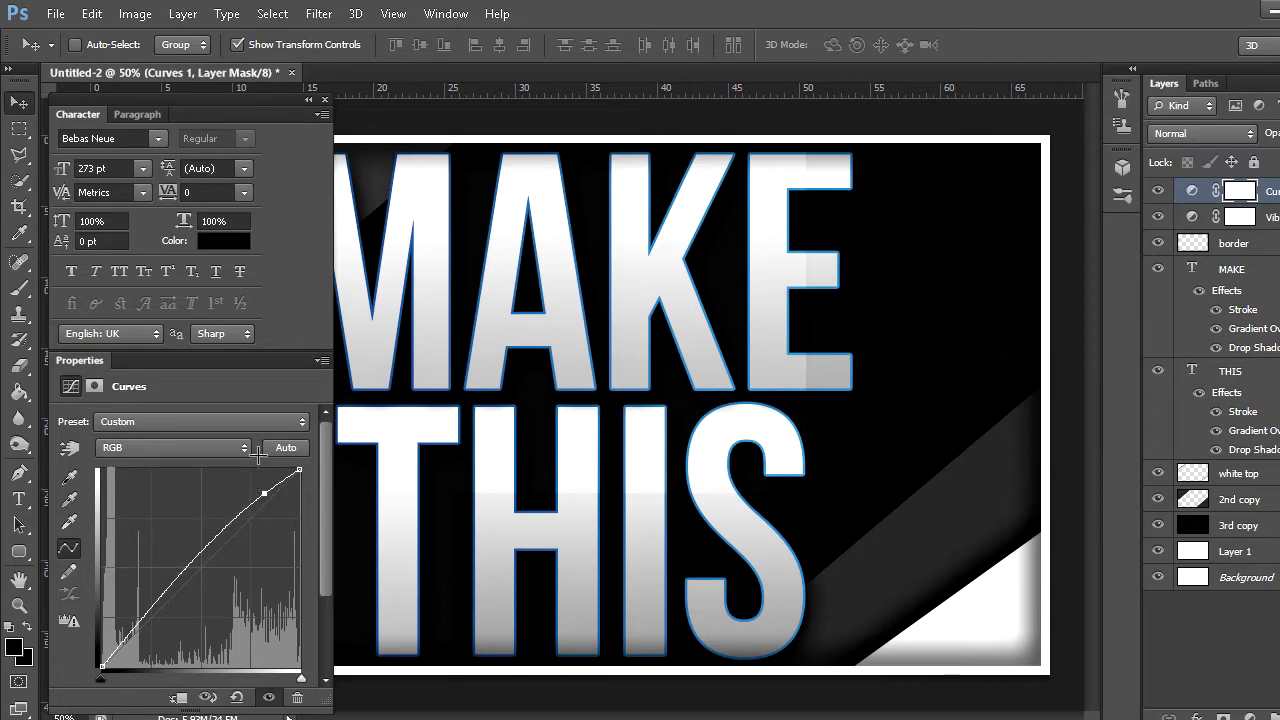
left_click_drag(265, 494, 259, 493)
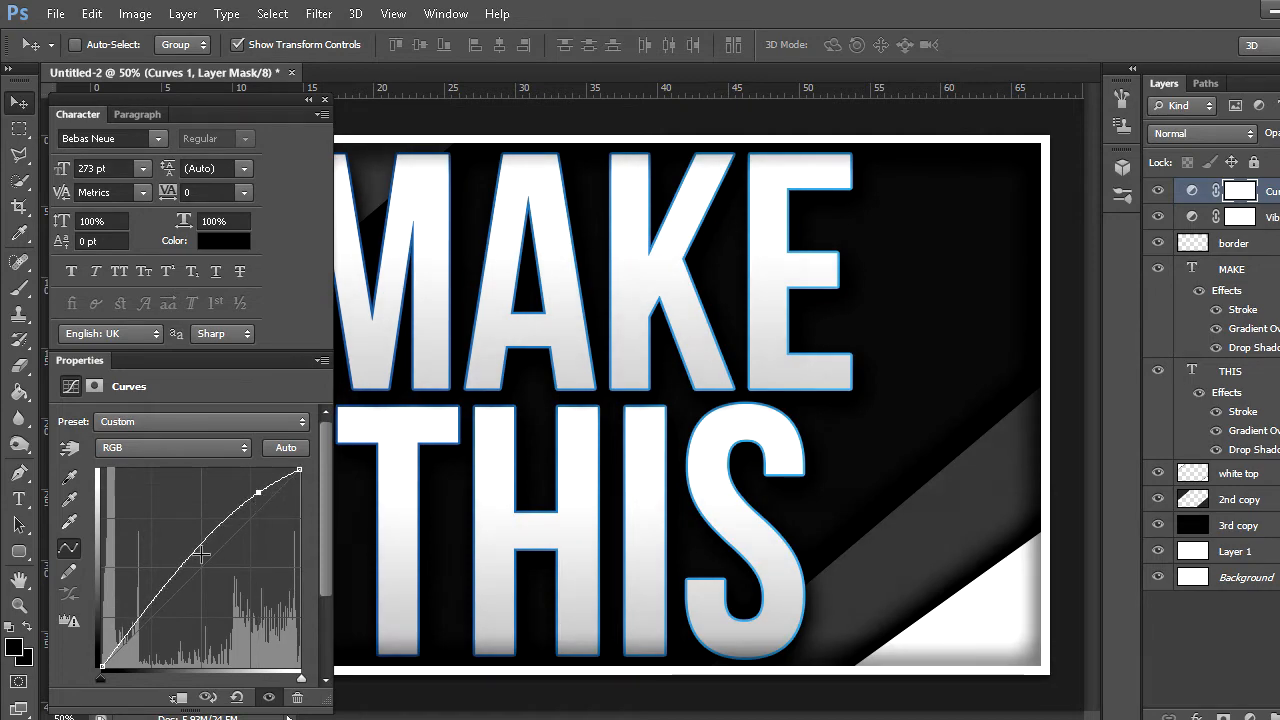
mouse_move(163, 592)
left_mouse_down()
mouse_move(175, 604)
mouse_move(165, 597)
left_mouse_up()
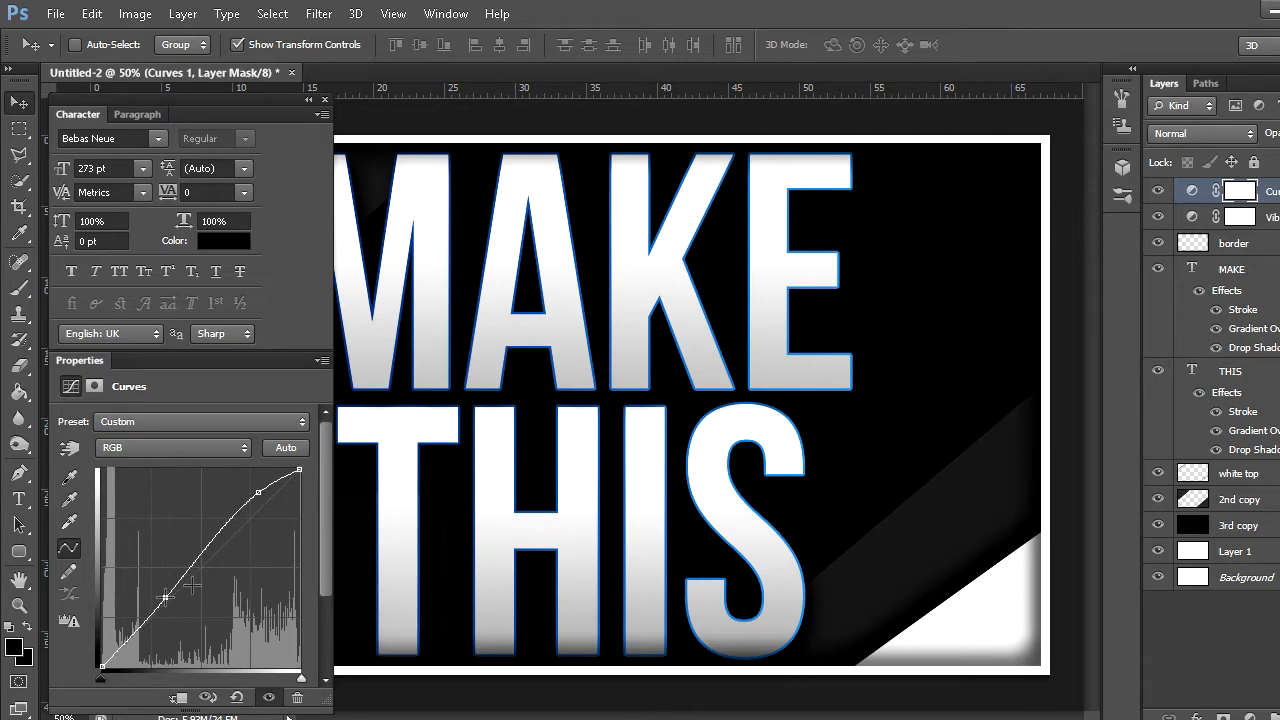
left_click_drag(258, 492, 254, 493)
left_click_drag(165, 598, 168, 598)
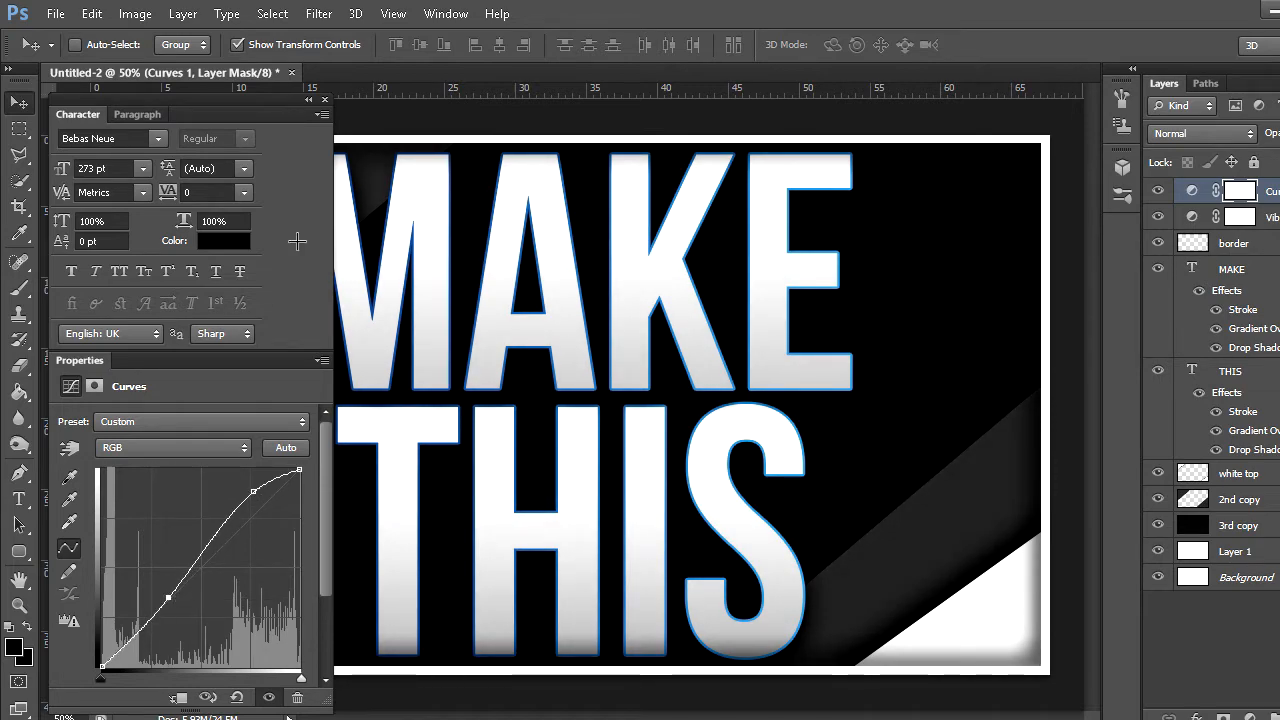
left_click(324, 101)
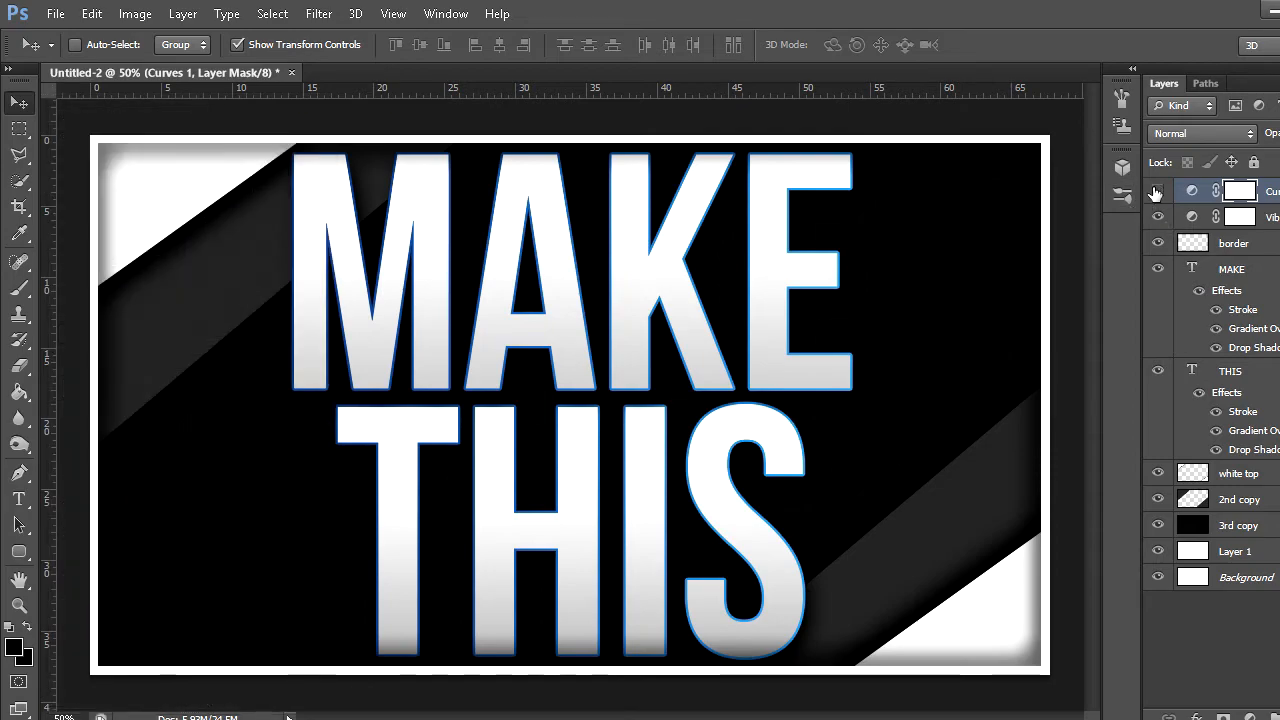
Compare the artwork with the Curves adjustment layer hidden and shown
left_click(1157, 191)
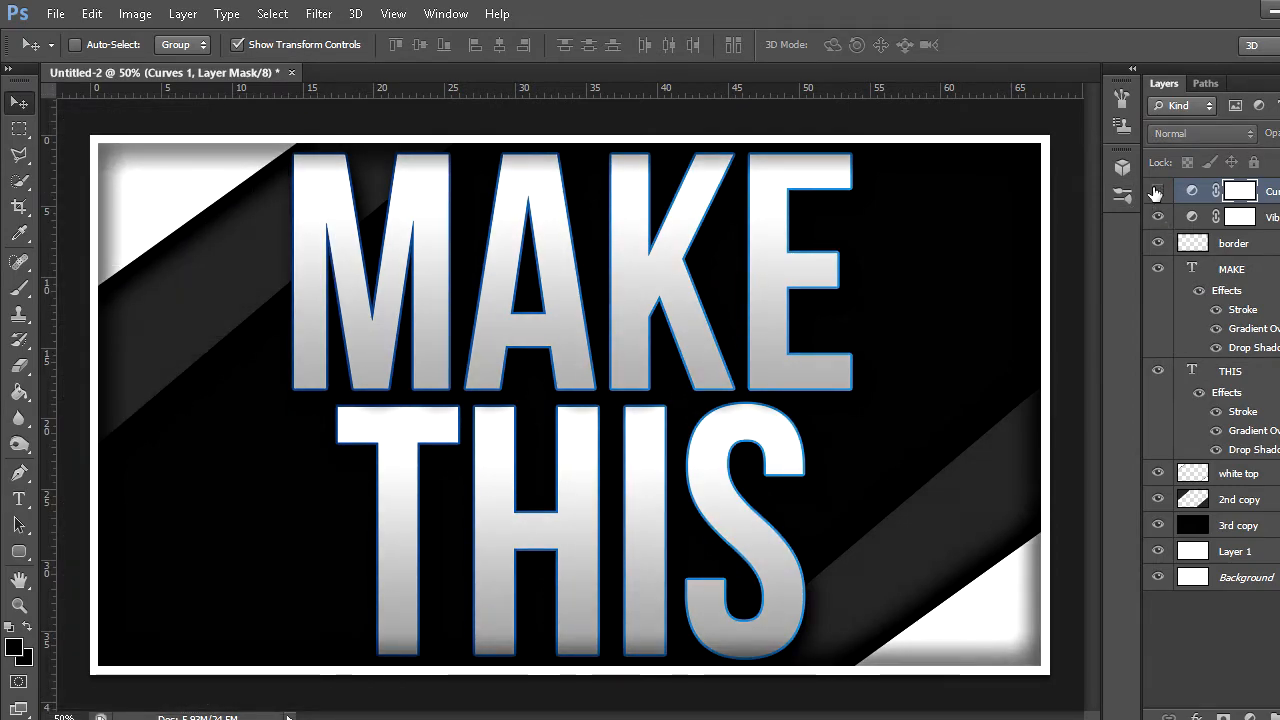
left_click(1157, 191)
left_click(1157, 191)
left_click(1157, 191)
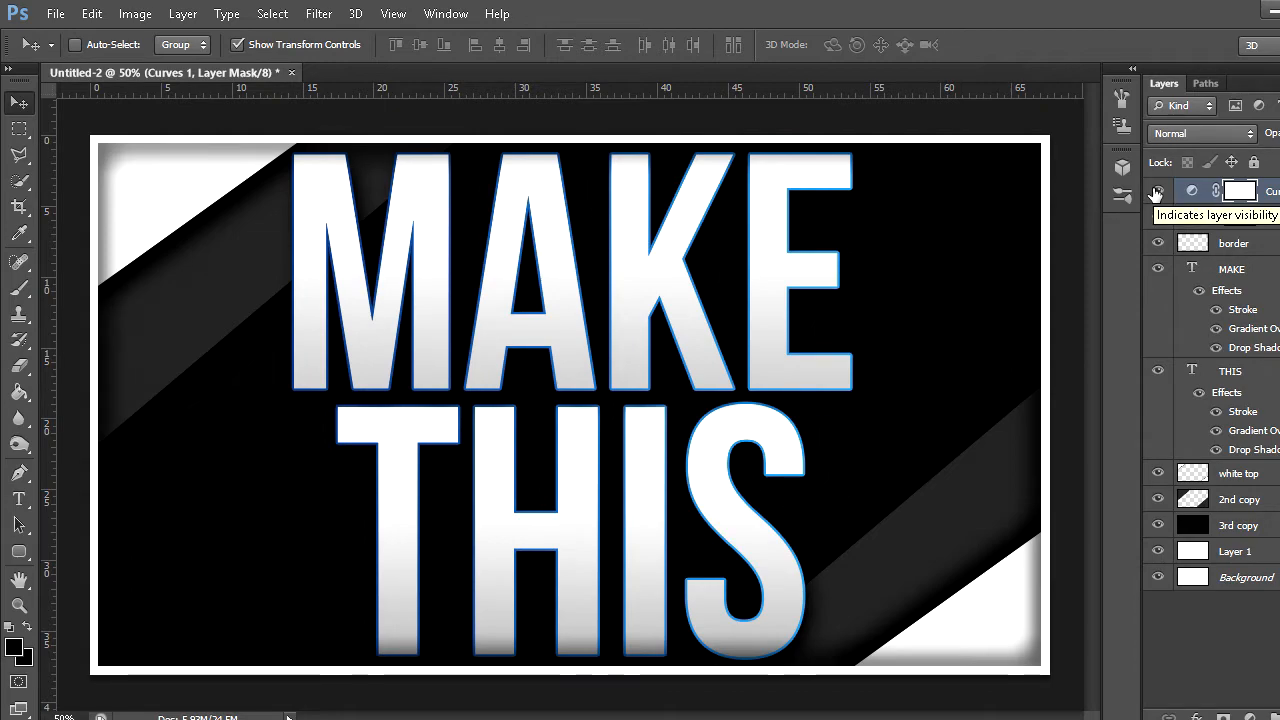
left_click(1156, 193)
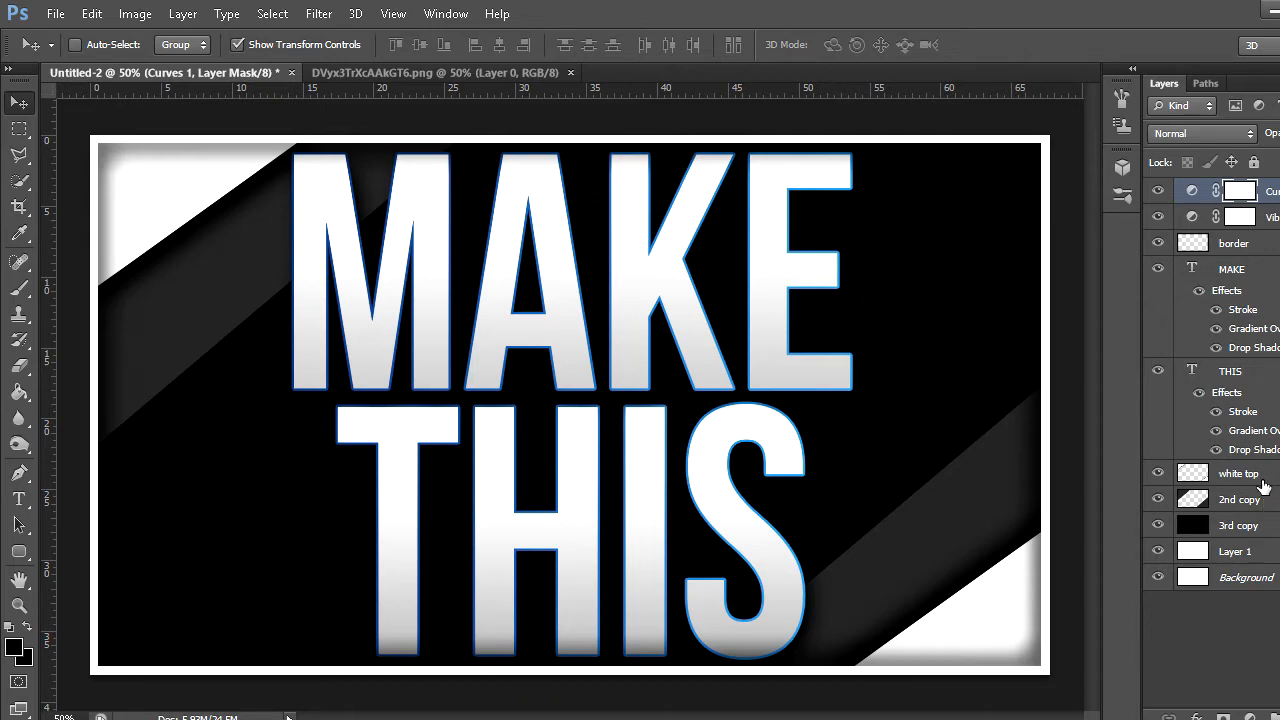
Add a new layer above the white top layer and fill it with black
left_click(1265, 485)
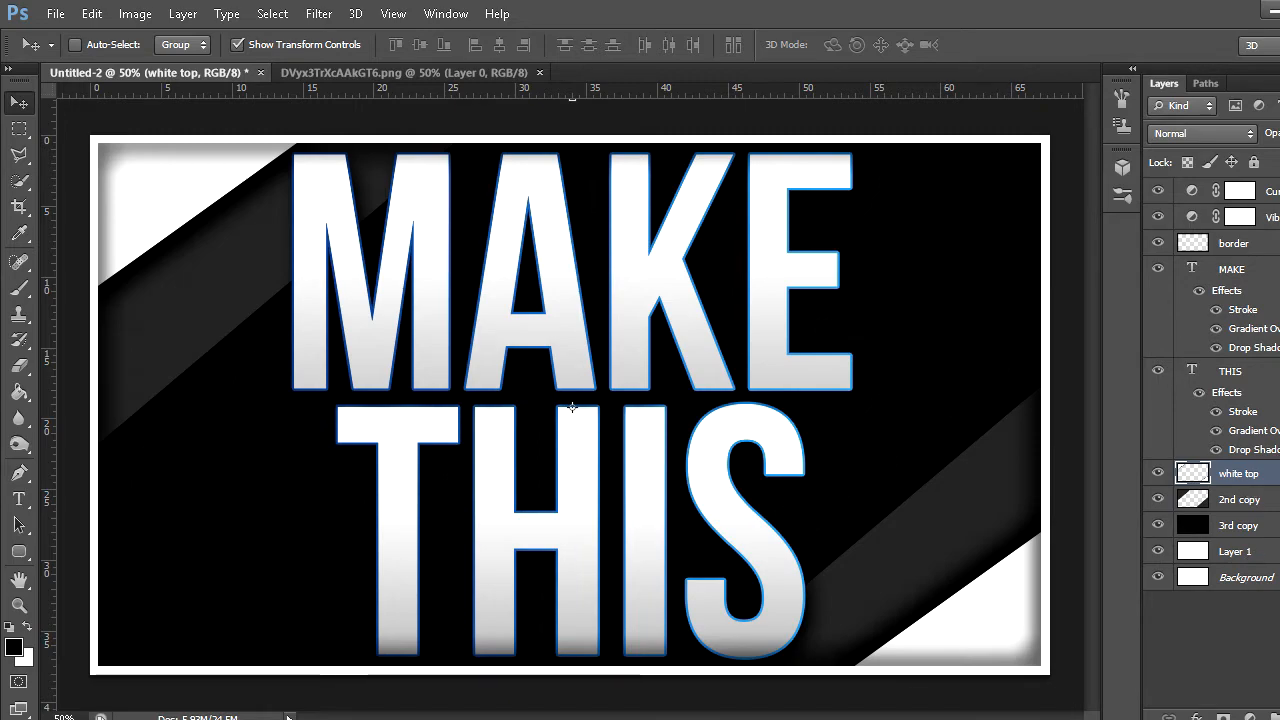
left_click(1223, 716)
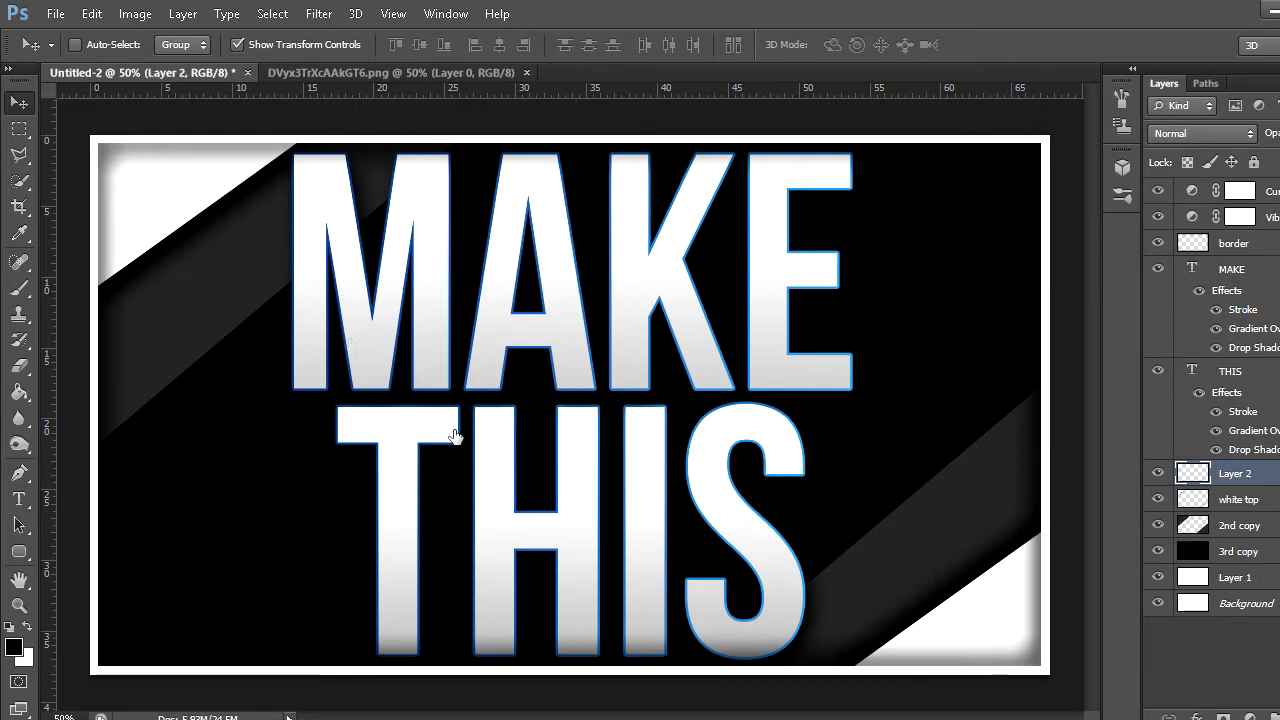
left_click(21, 396)
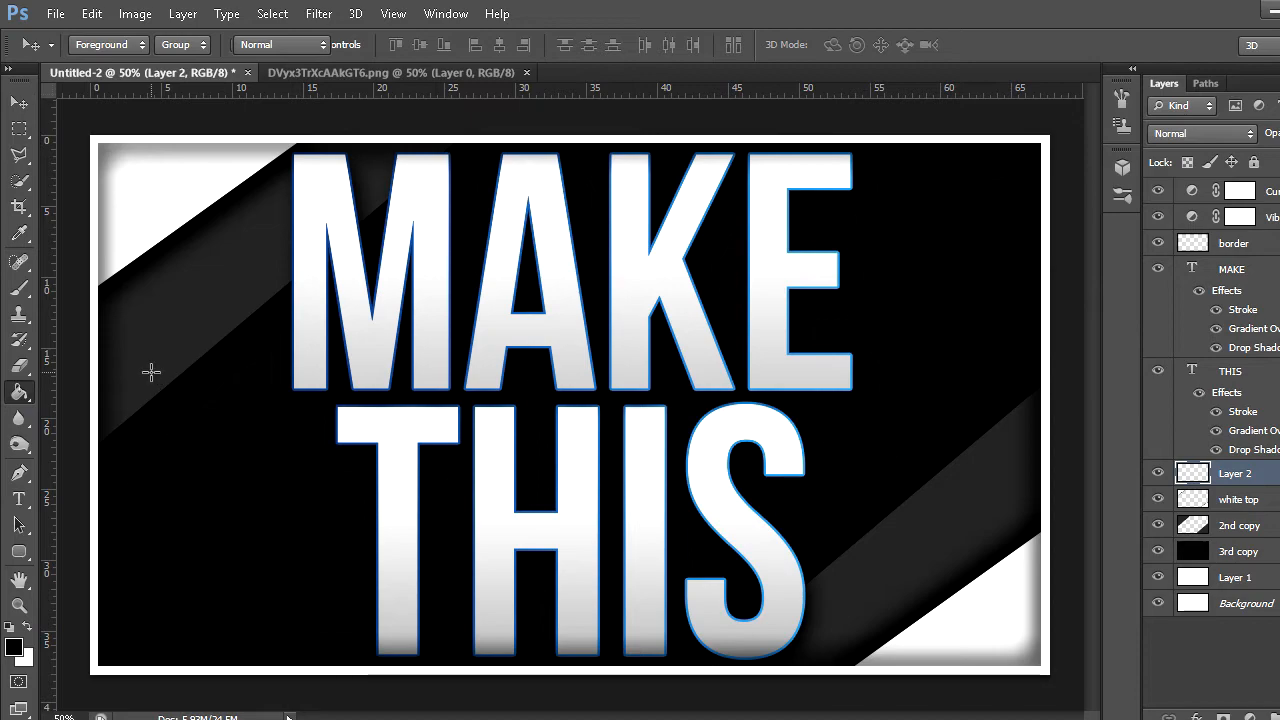
left_click(151, 374)
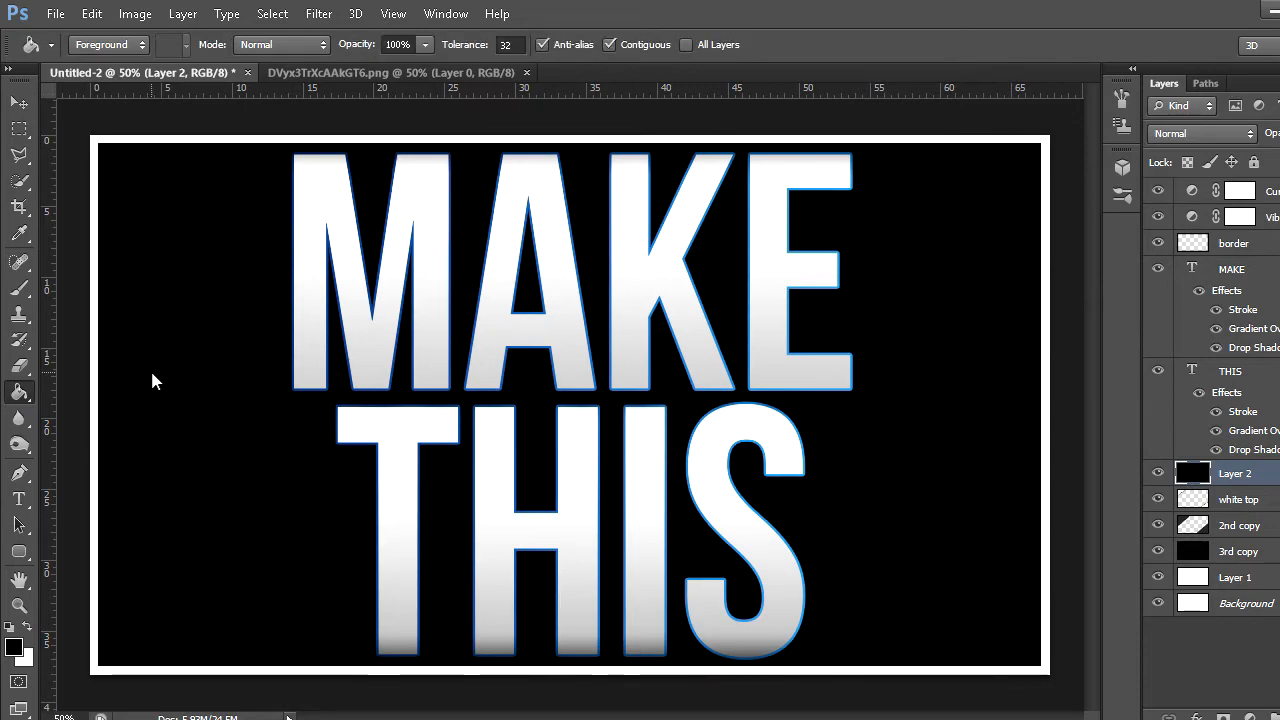
left_click(19, 102)
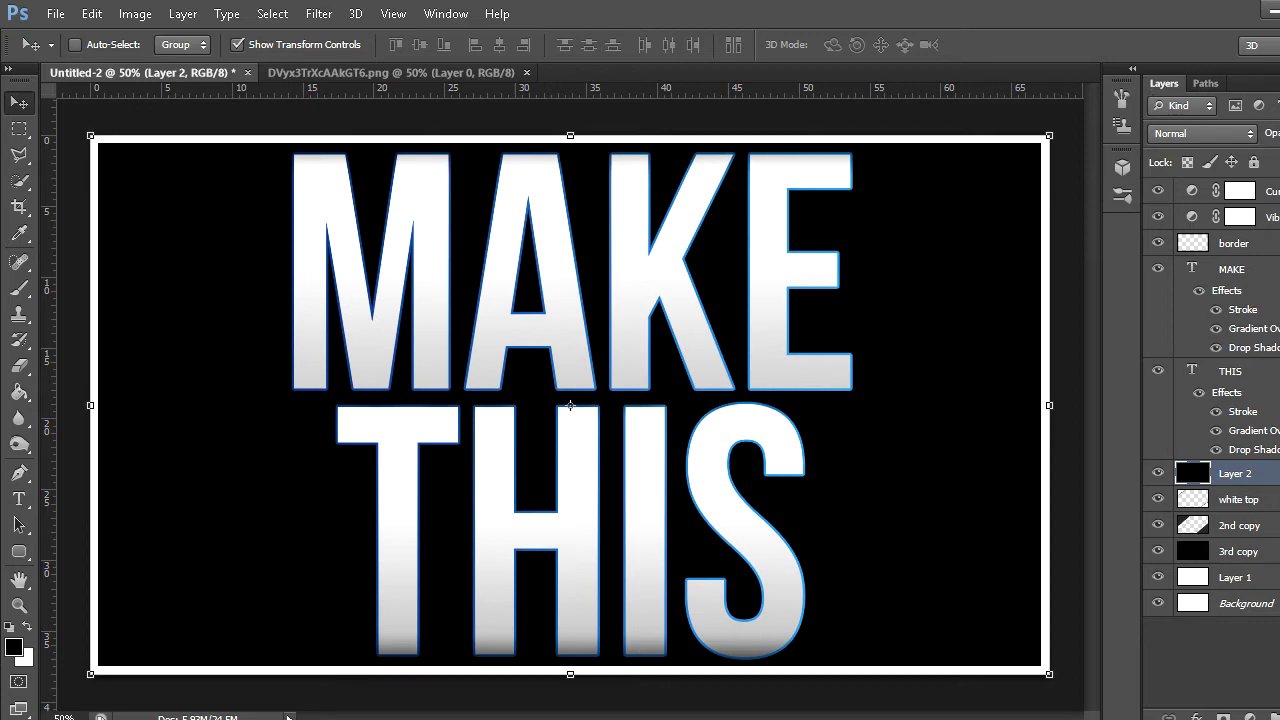
Lower the black layer's opacity so it only slightly darkens the diagonal corners
left_click(1279, 133)
left_click_drag(1279, 157, 1270, 157)
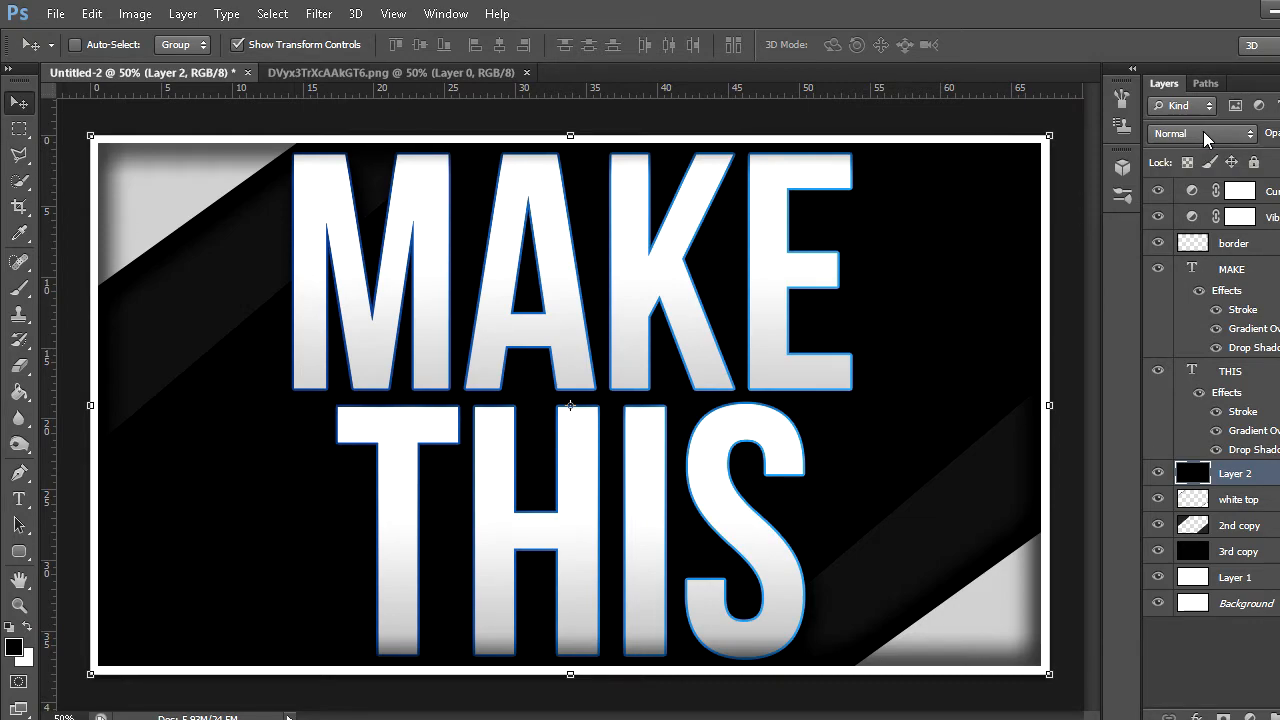
left_click_drag(1279, 152, 1275, 152)
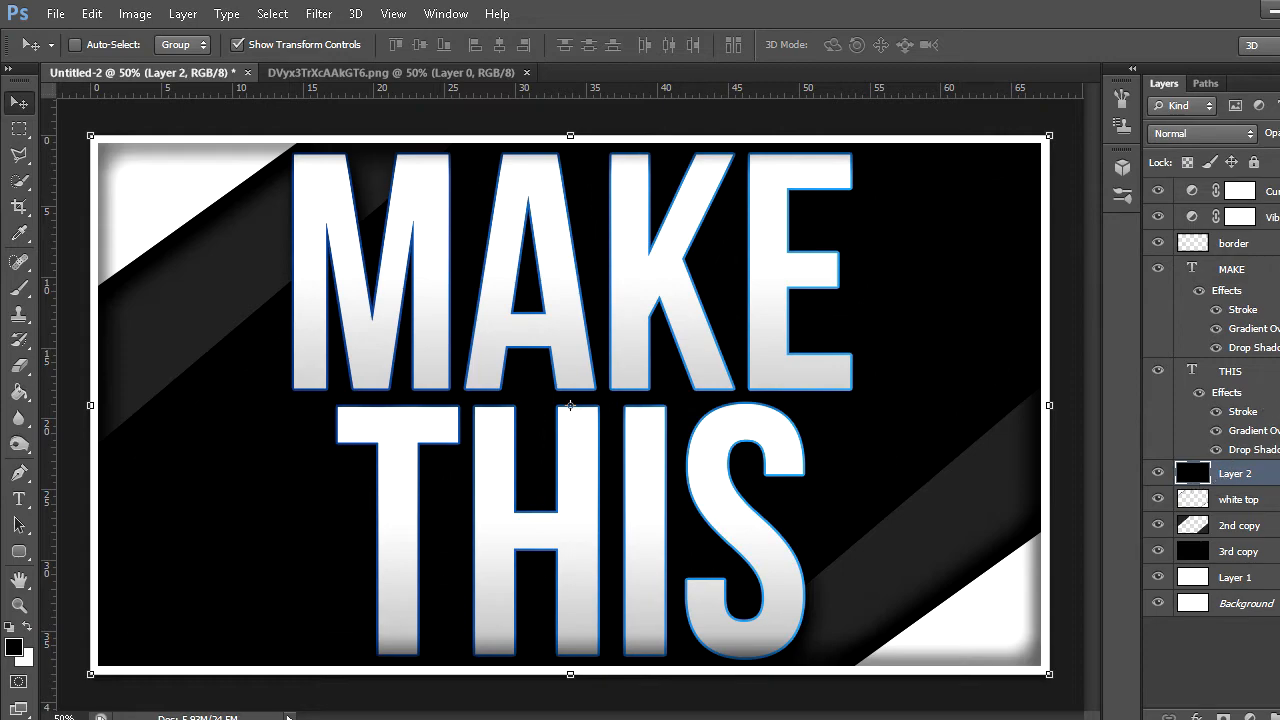
left_click_drag(1275, 152, 1279, 152)
Compare the background corners with the semi-transparent black Layer 2 hidden and shown
left_click(1275, 371)
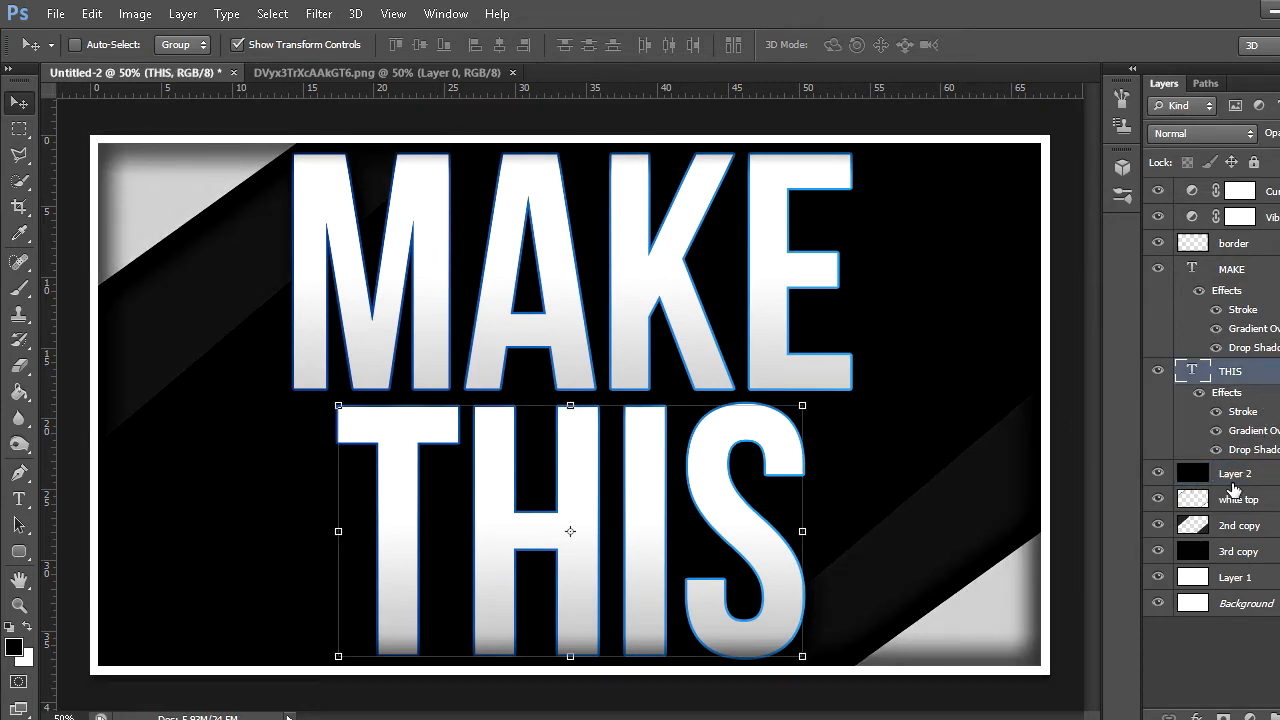
left_click(1230, 480)
left_click(1174, 480)
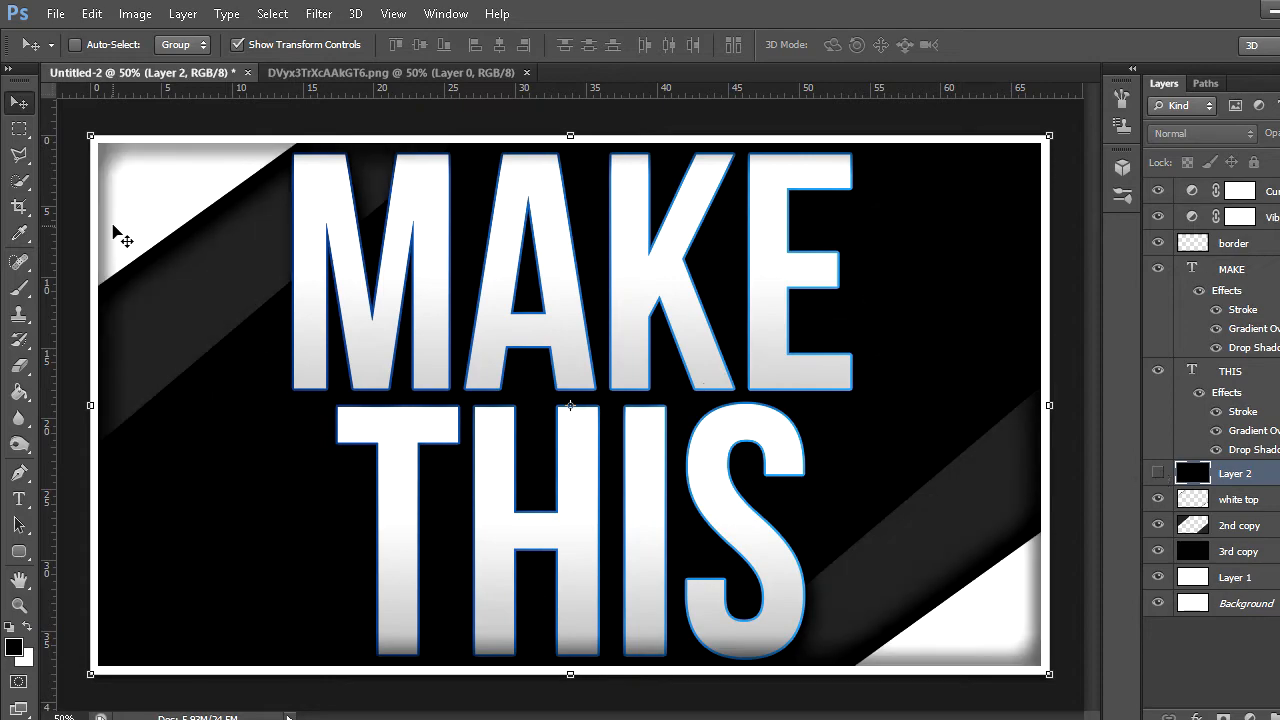
left_click(1158, 475)
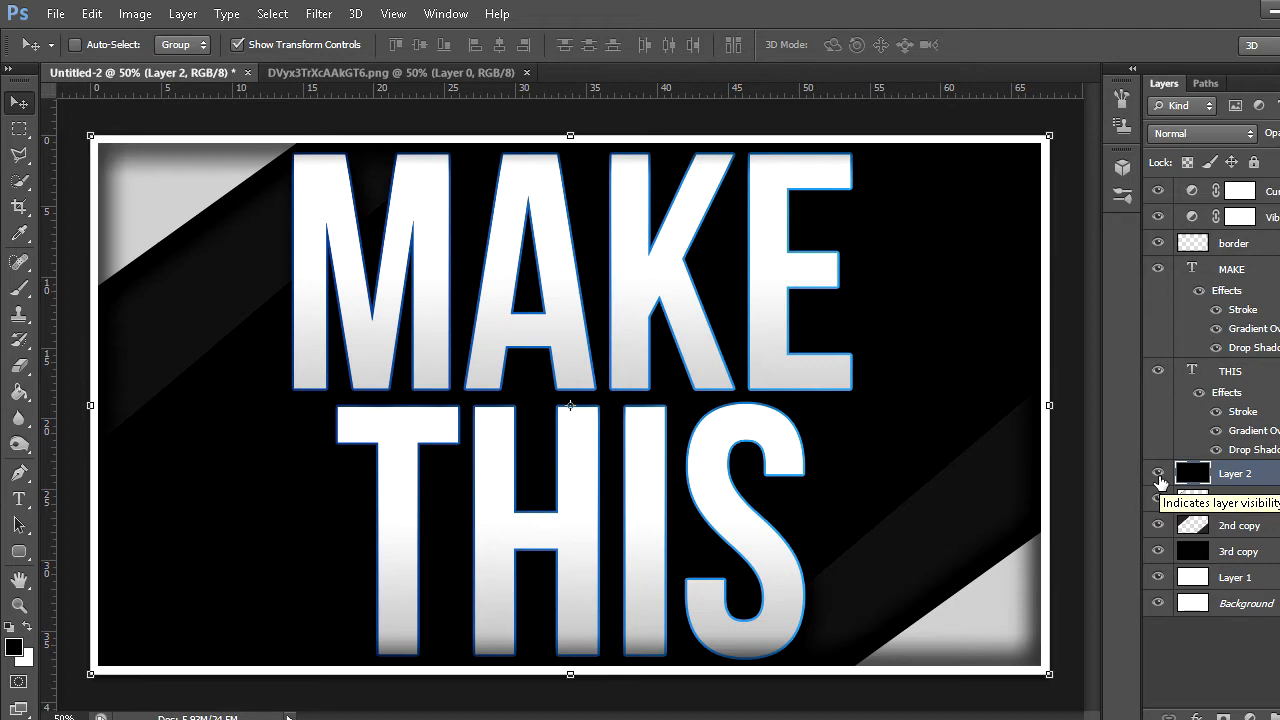
Duplicate the THIS and MAKE text layers, hide both copies, and move the original THIS layer above its copy
left_click(1245, 375)
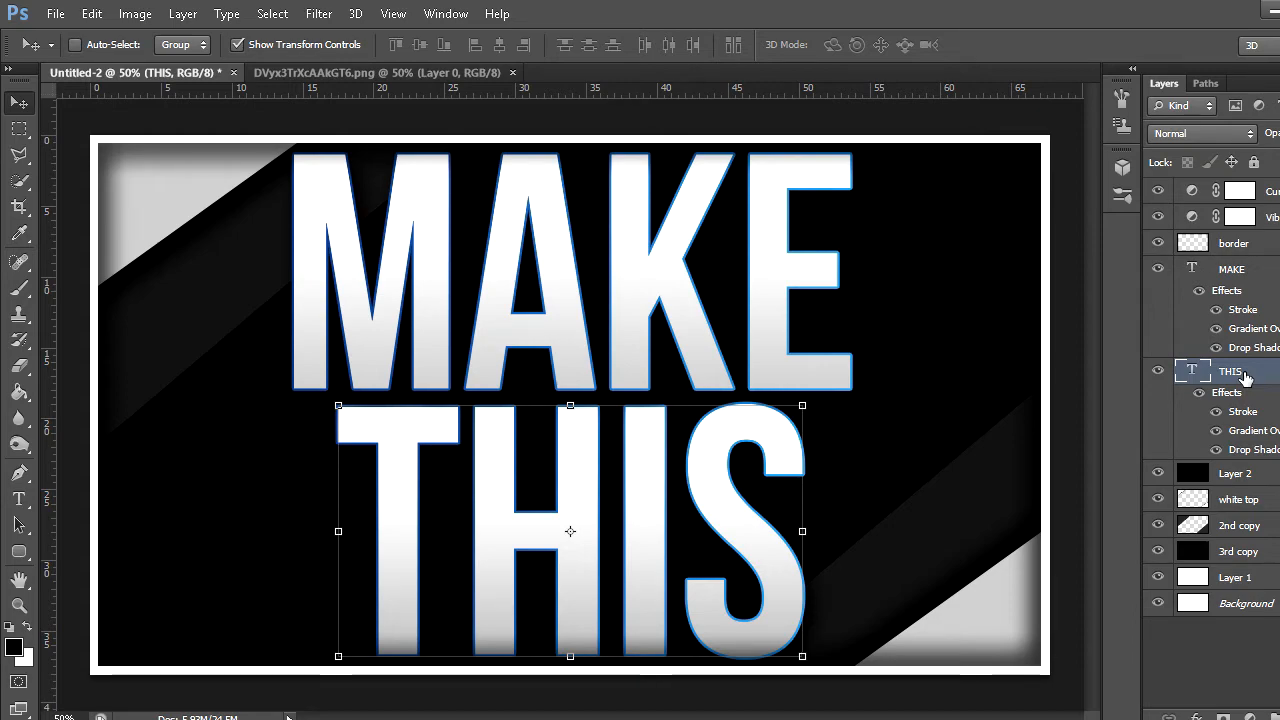
key("ctrl+j")
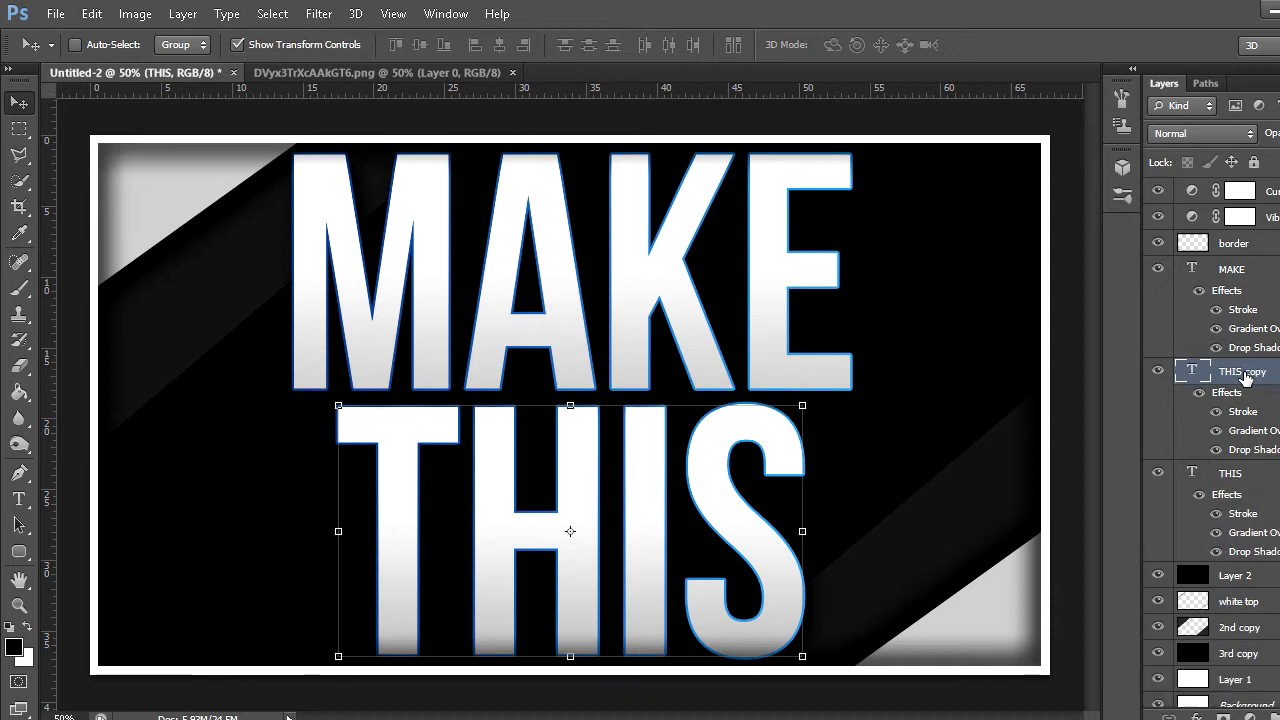
left_click(1237, 274)
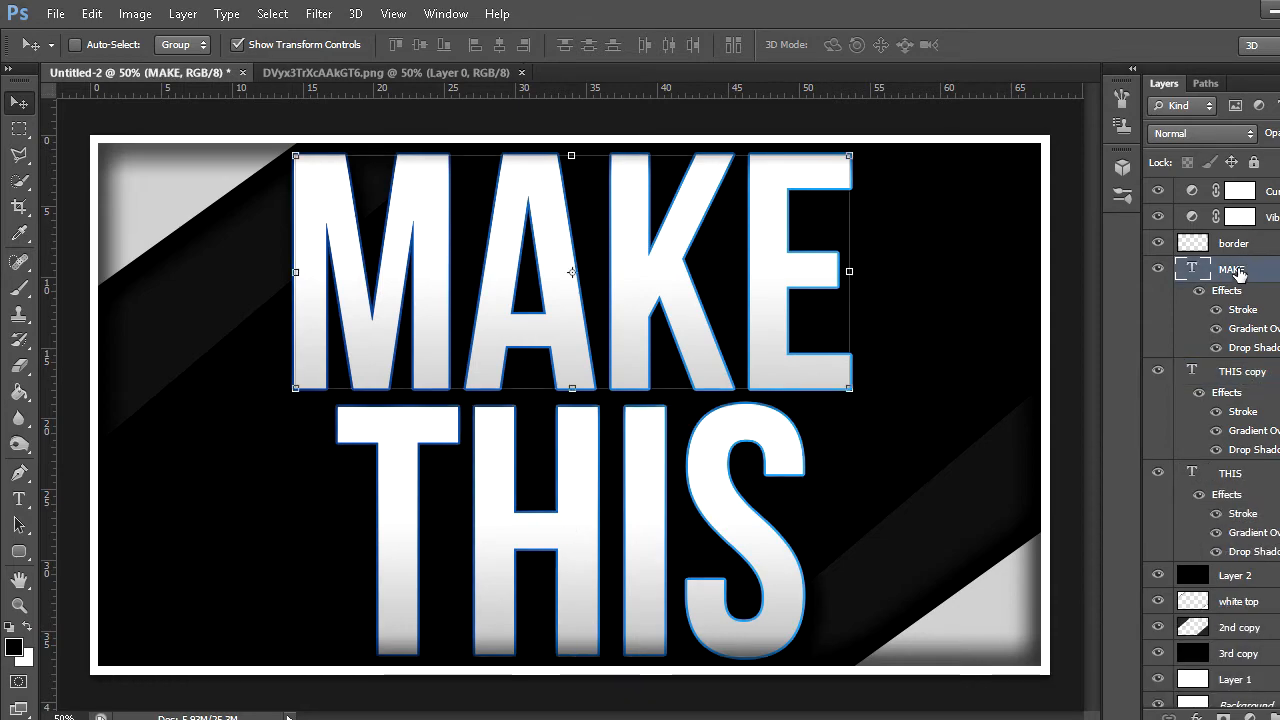
key("ctrl+j")
left_click(1158, 279)
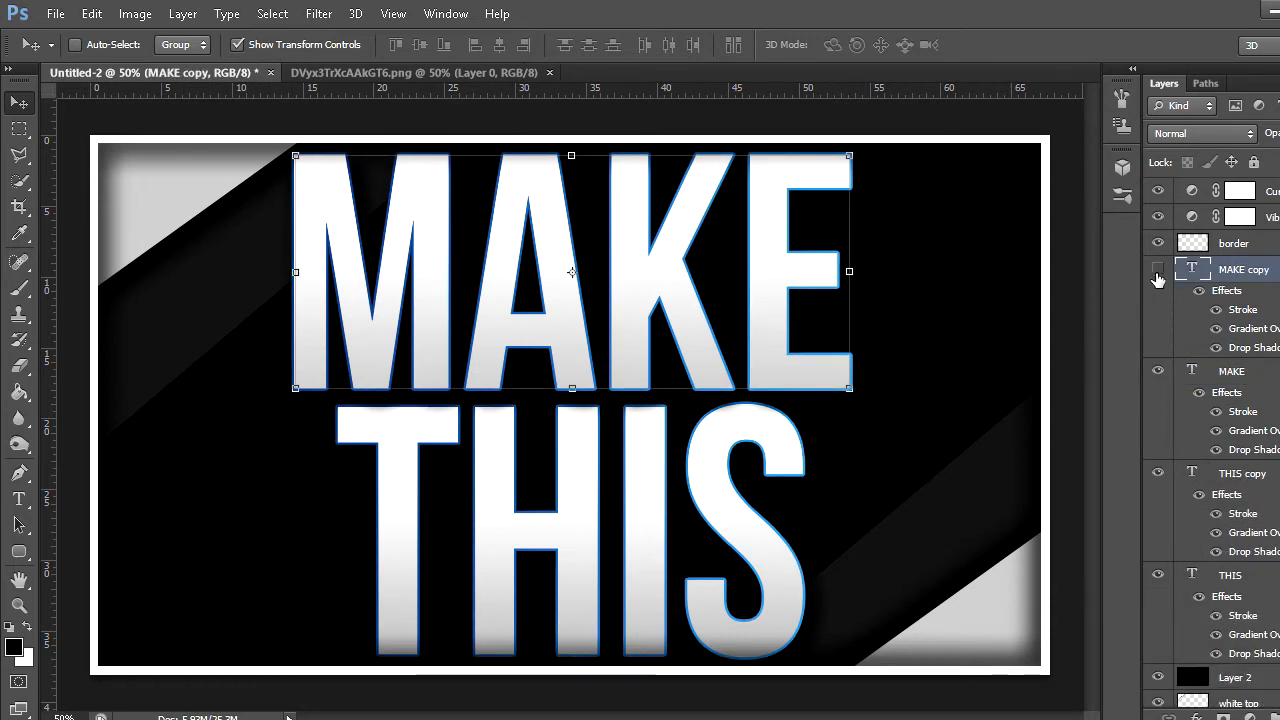
left_click(1158, 473)
left_click_drag(1265, 570, 1230, 478)
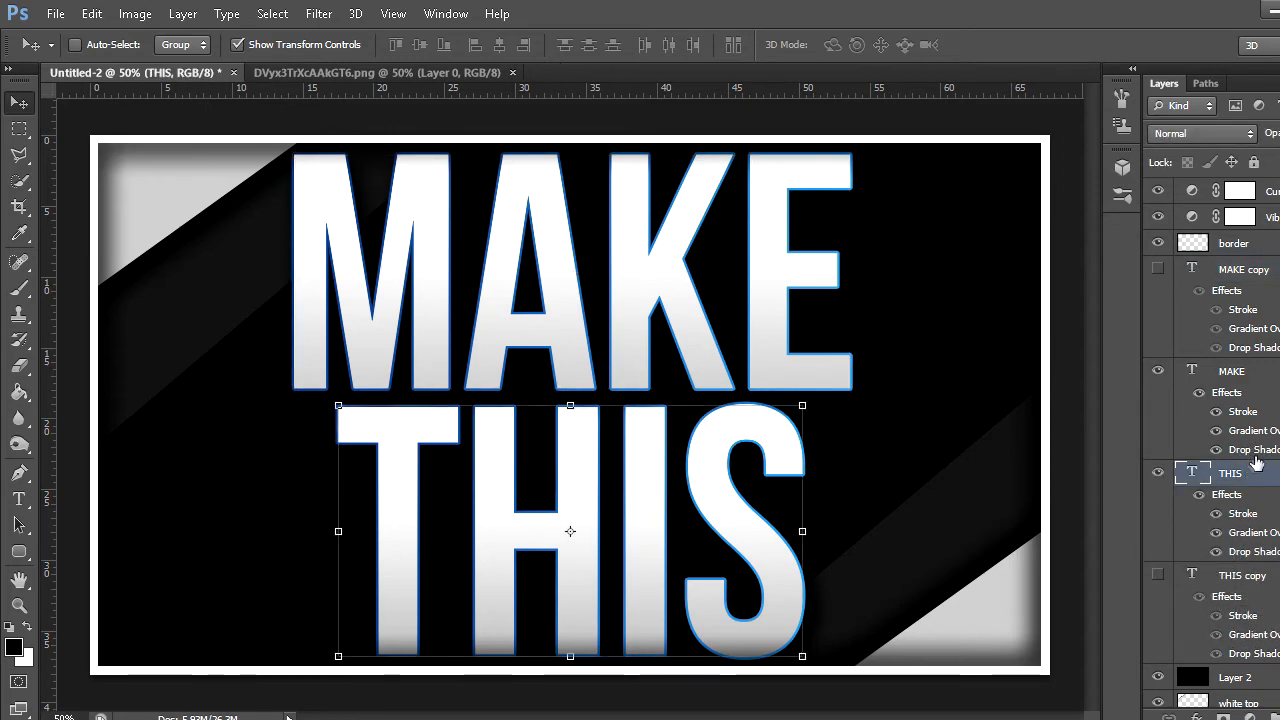
Rasterize the layer styles of the original MAKE and THIS text layers
right_click(1240, 373)
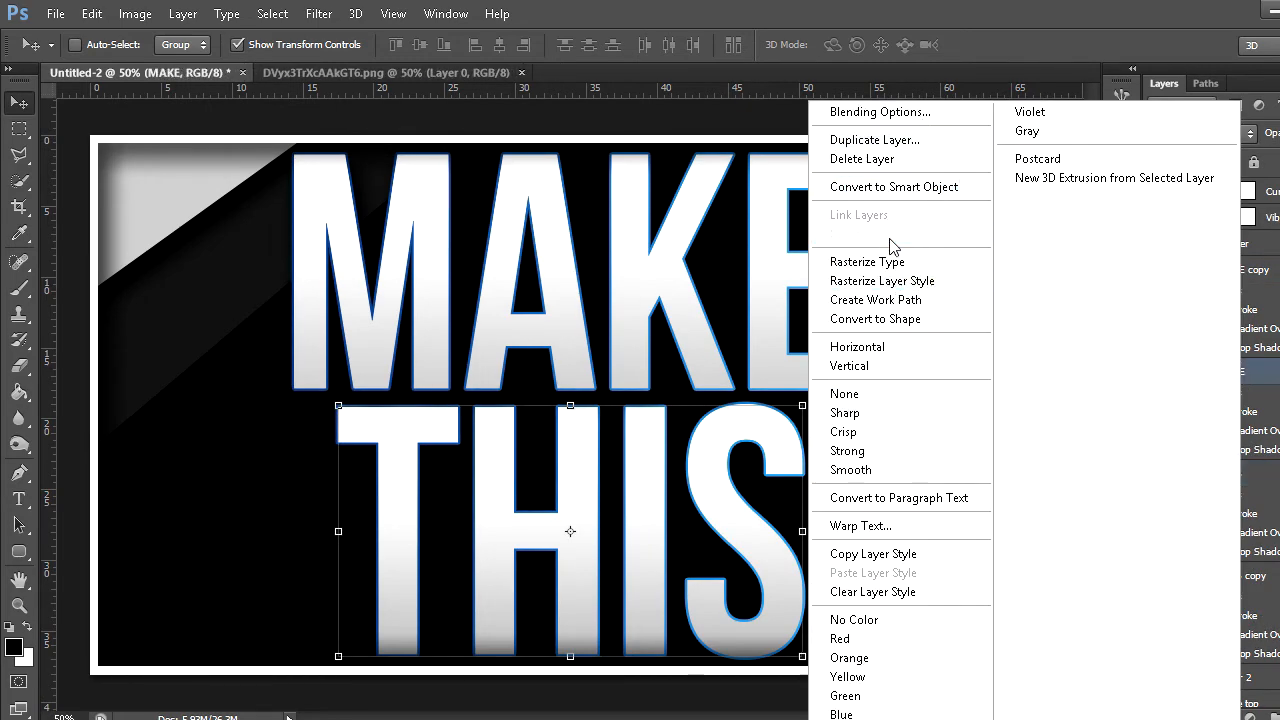
left_click(919, 280)
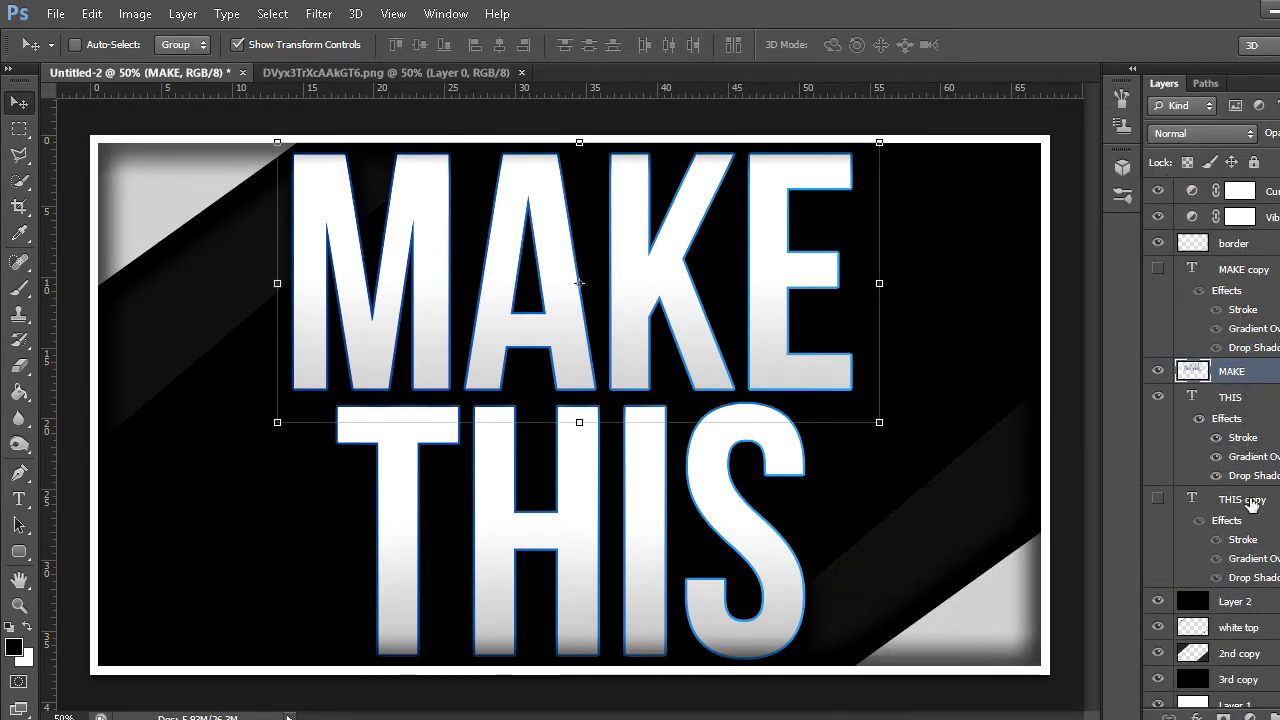
right_click(1230, 398)
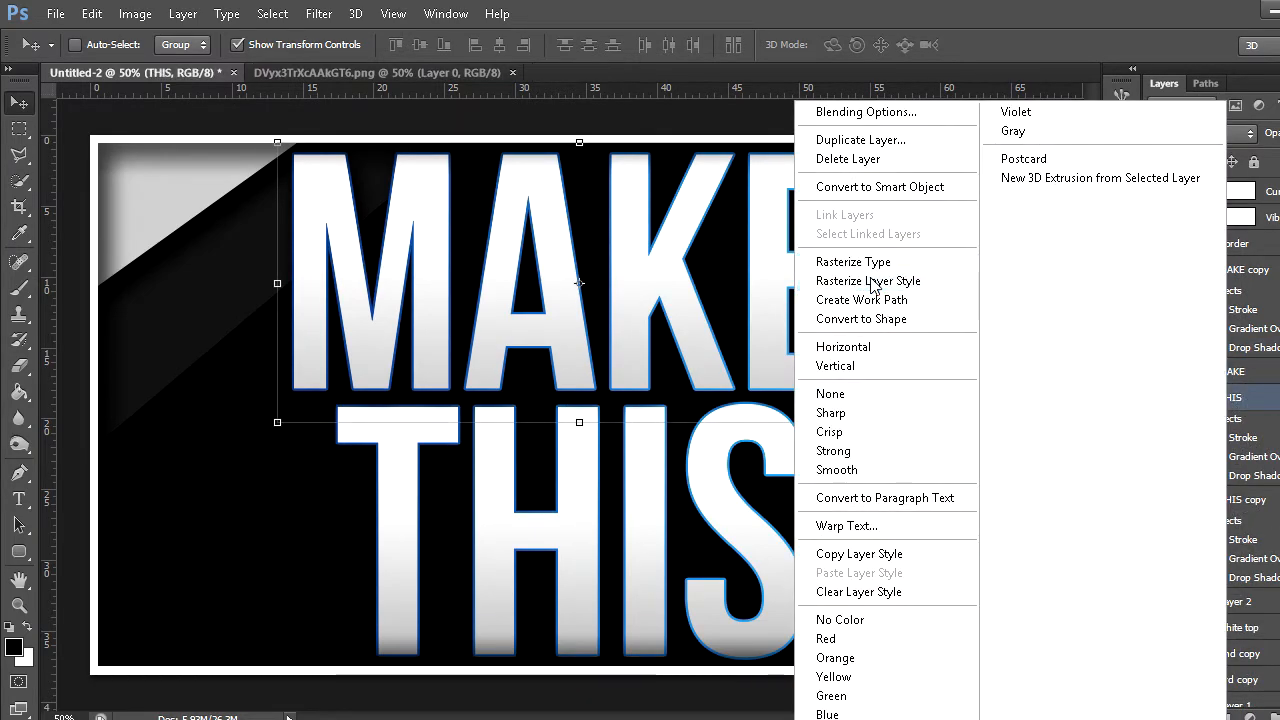
left_click(860, 285)
Add a drop shadow to the rasterized MAKE layer, entering 25 for its distance and 50 for the setting that follows
right_click(1242, 372)
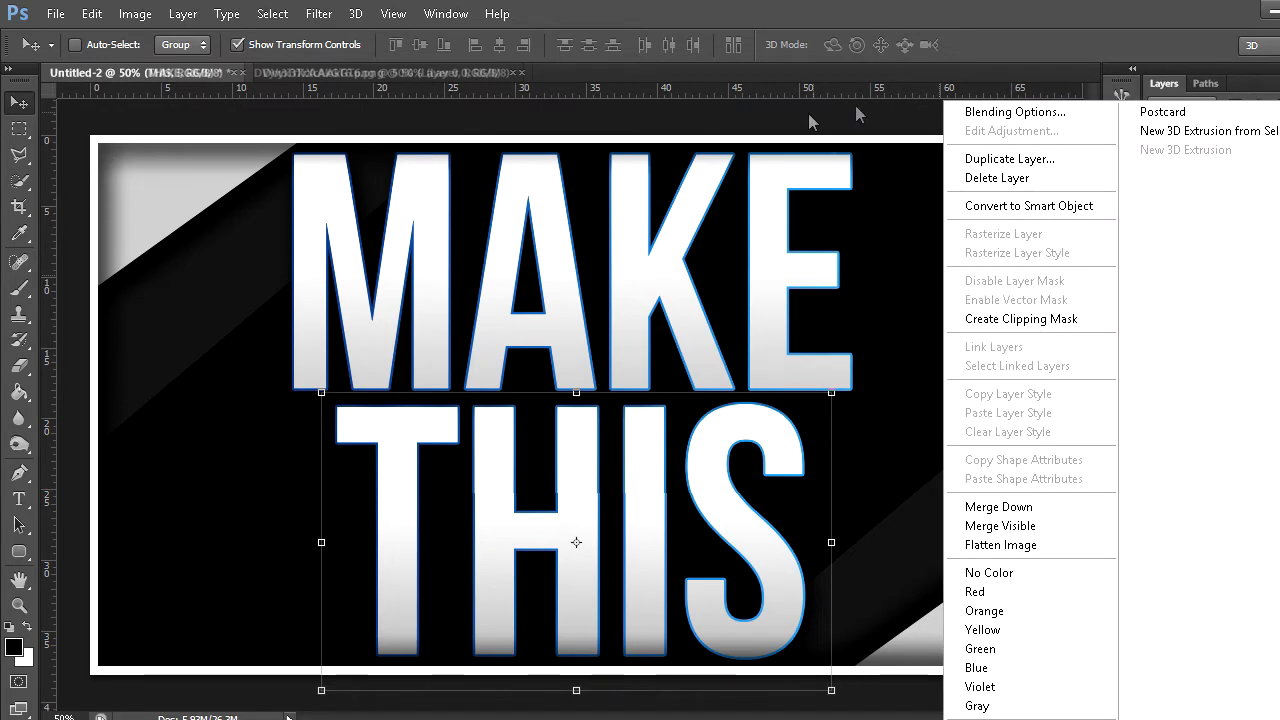
left_click(963, 111)
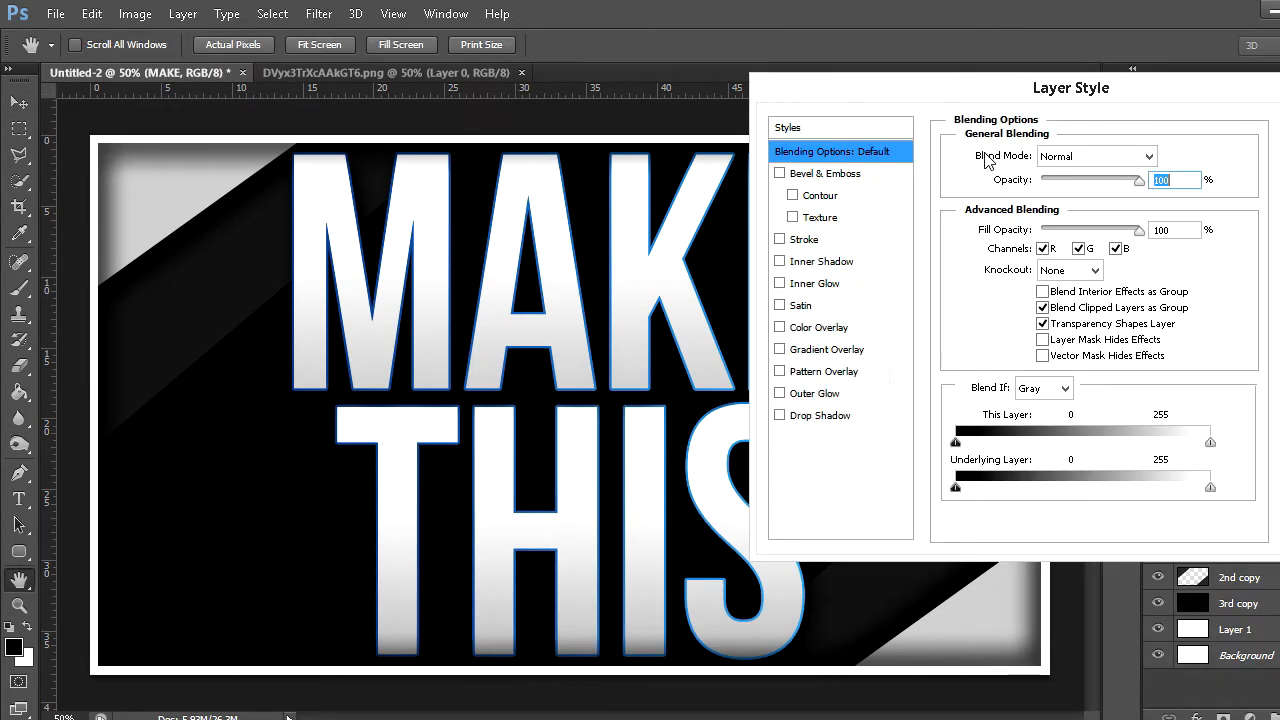
left_click(845, 418)
left_click(1140, 240)
type("25")
key("Tab")
type("50")
key("Return")
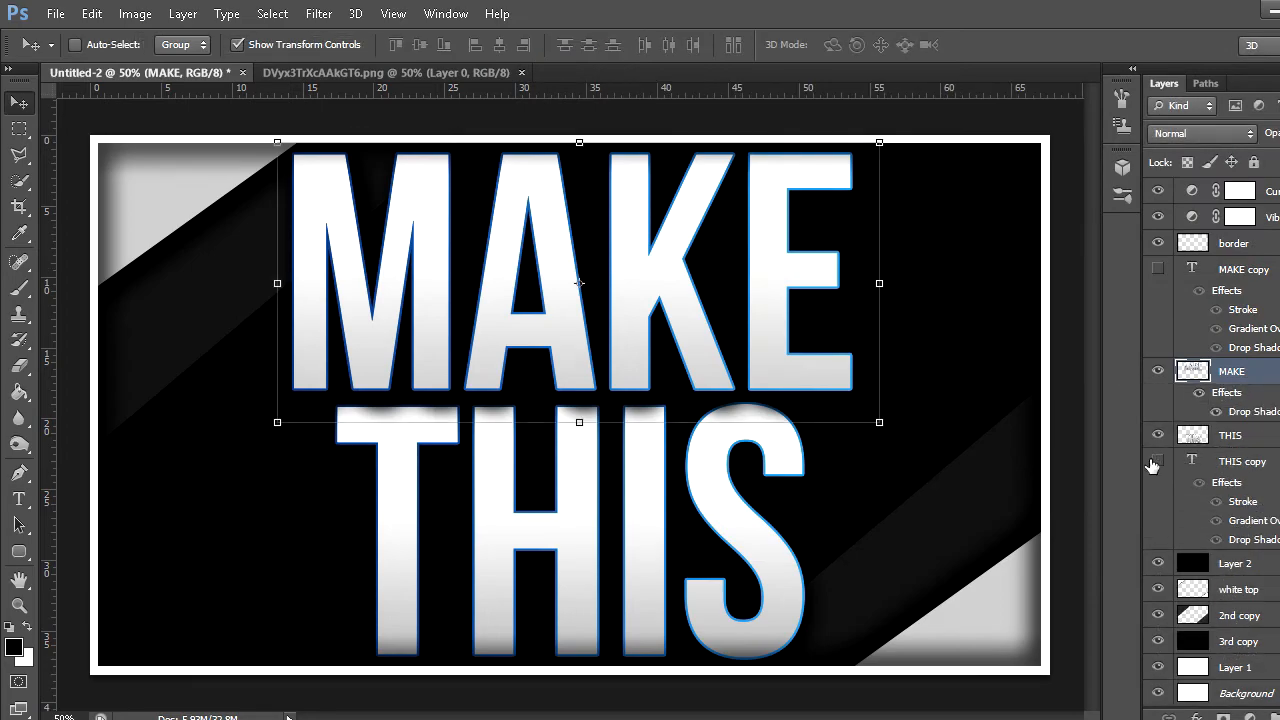
Copy the MAKE layer's drop shadow effect onto the rasterized THIS layer
right_click(1249, 440)
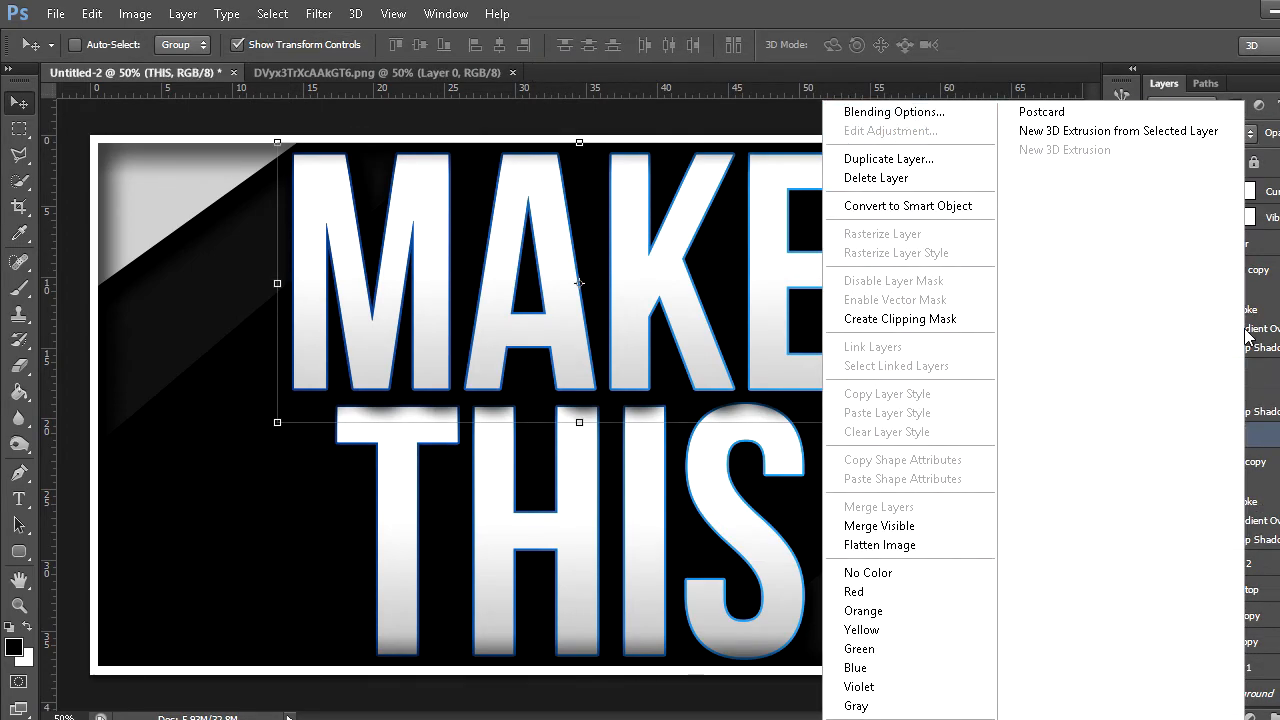
left_click(1262, 444)
left_click(1258, 380)
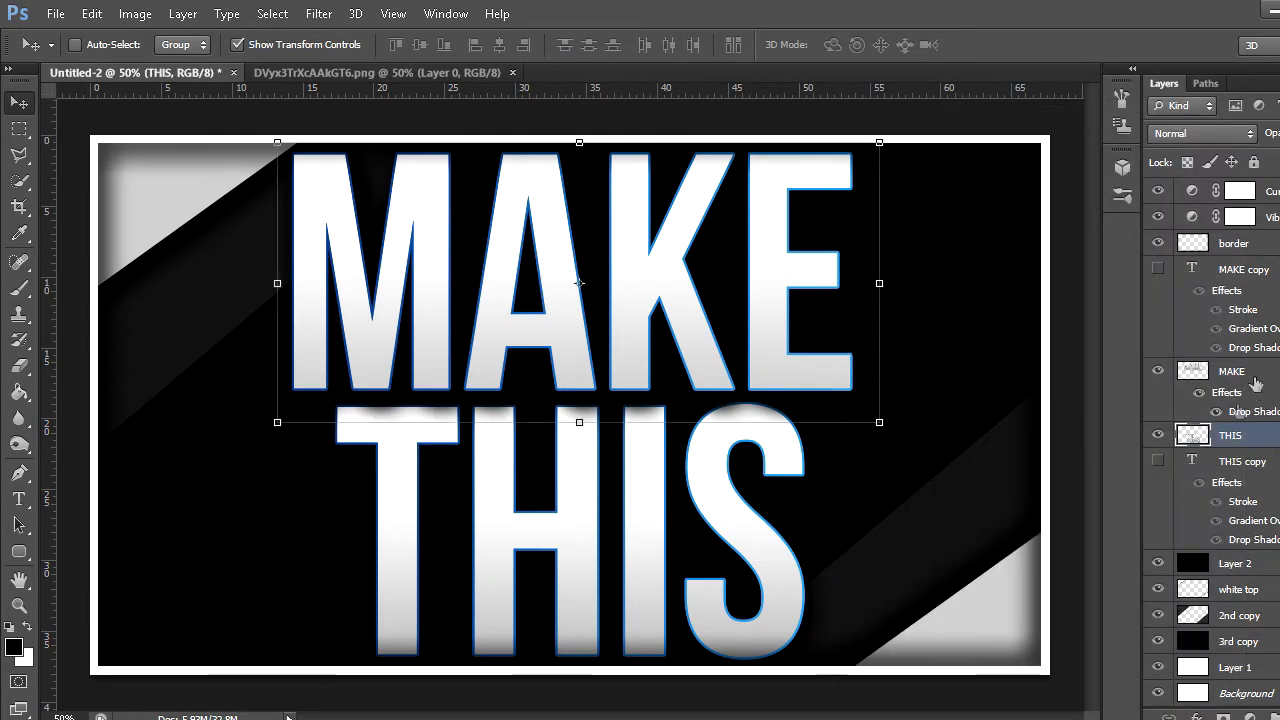
Rasterize the new drop shadows into the THIS and MAKE layers
right_click(1241, 442)
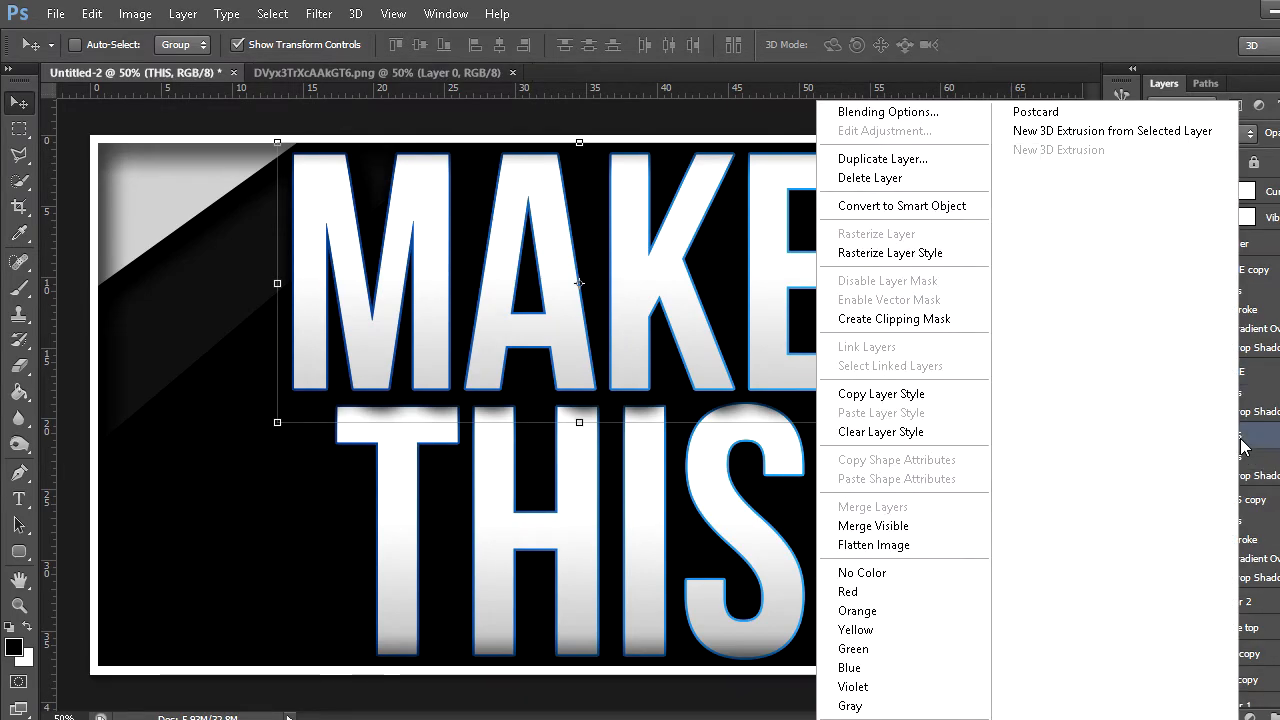
left_click(950, 252)
right_click(1240, 378)
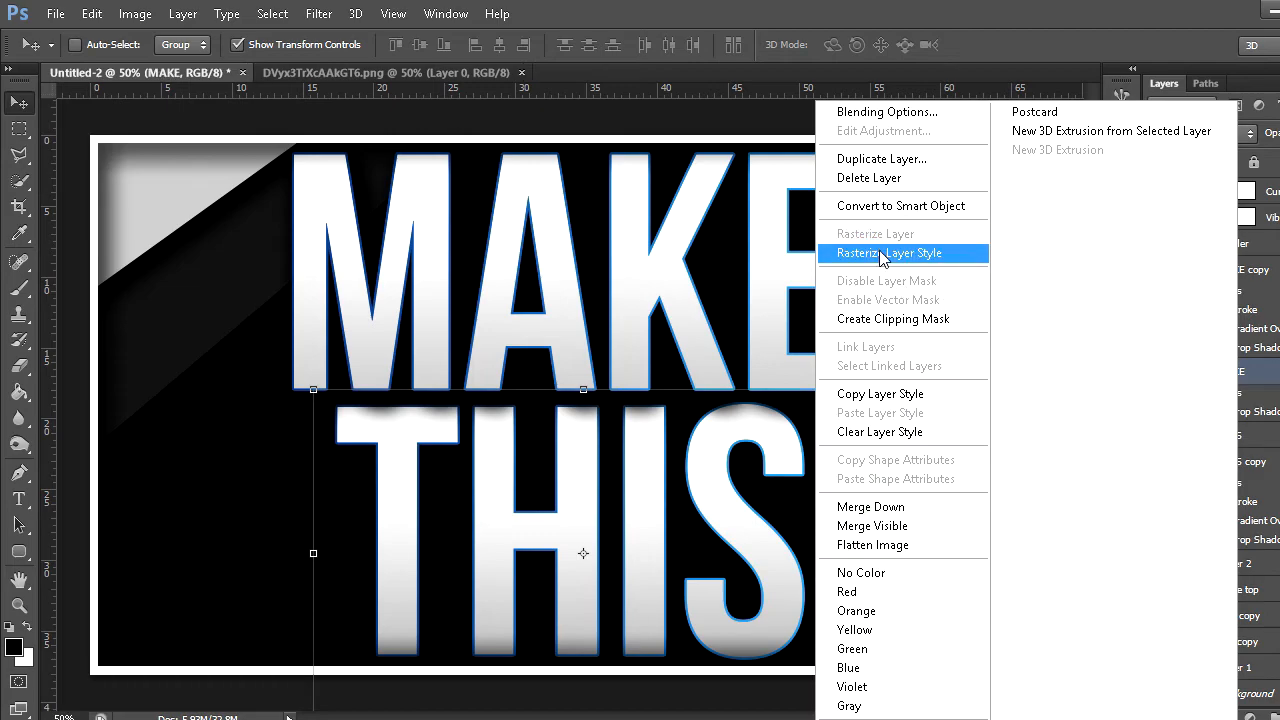
left_click(940, 252)
Add a drop shadow to the rasterized MAKE layer with distance 25 px and size 50 px
right_click(1256, 385)
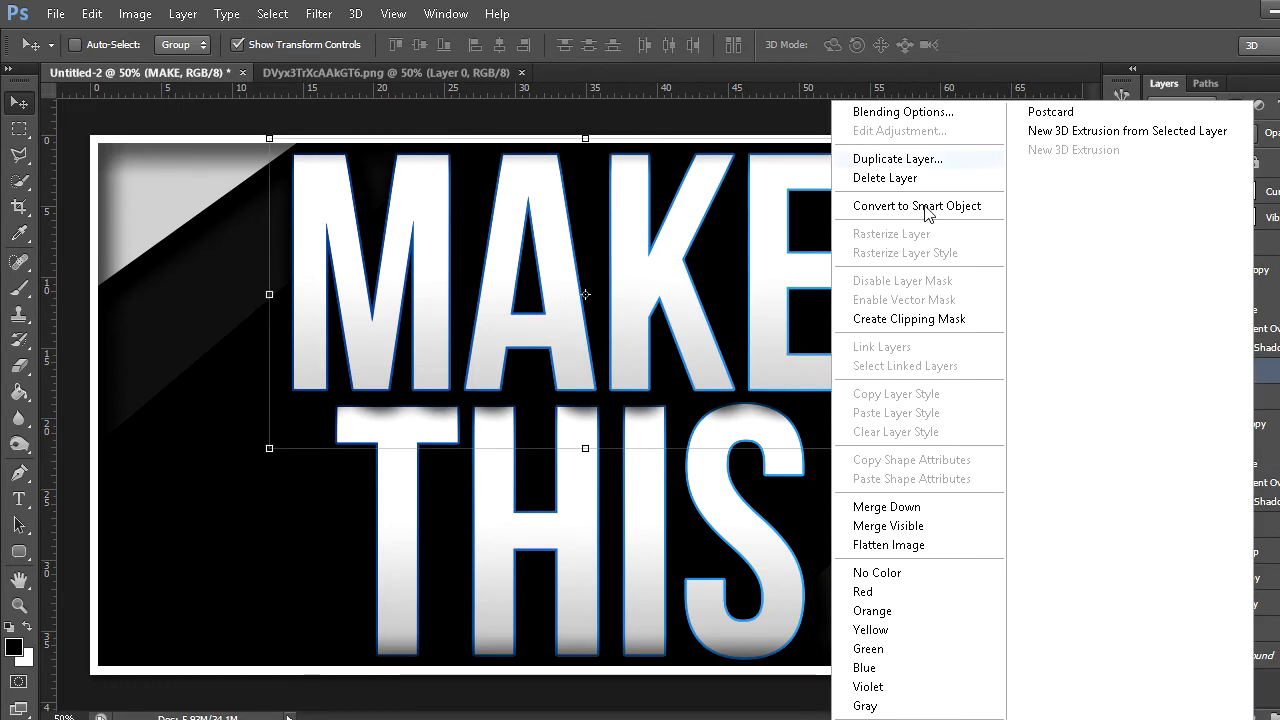
left_click(918, 115)
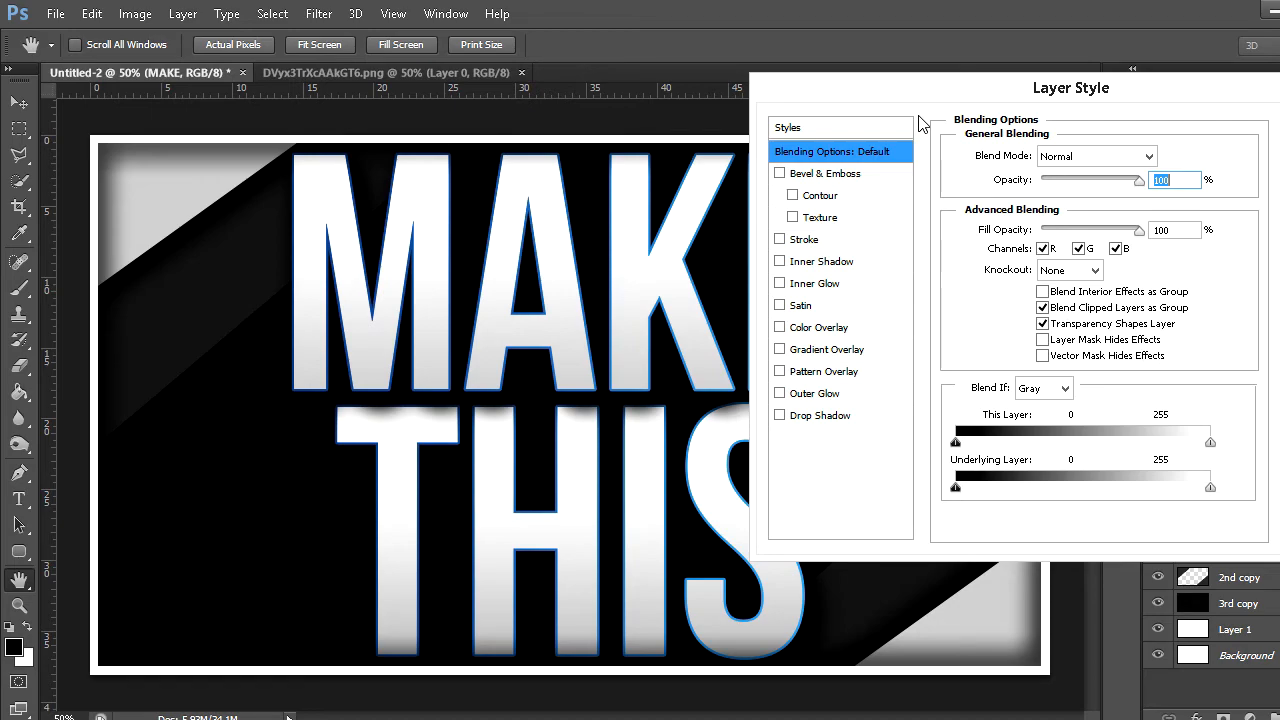
left_click(812, 416)
left_click(1145, 241)
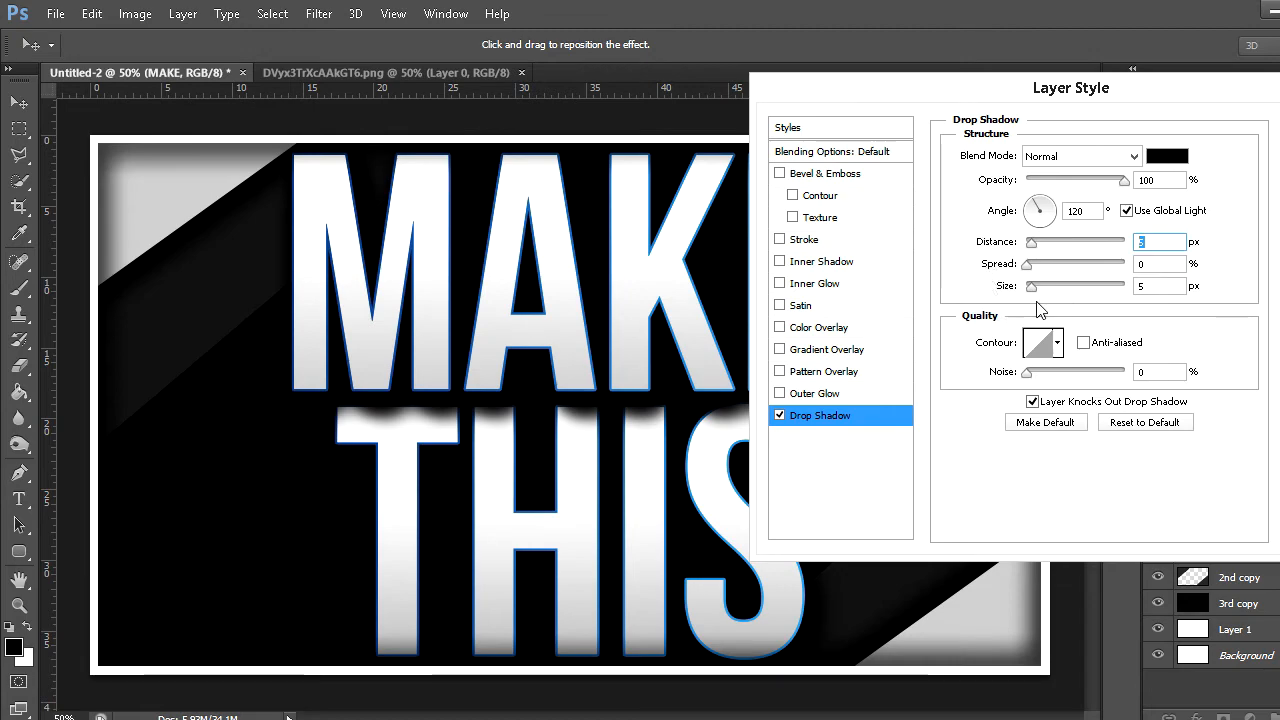
type("25")
key("Tab")
key("Tab")
type("50")
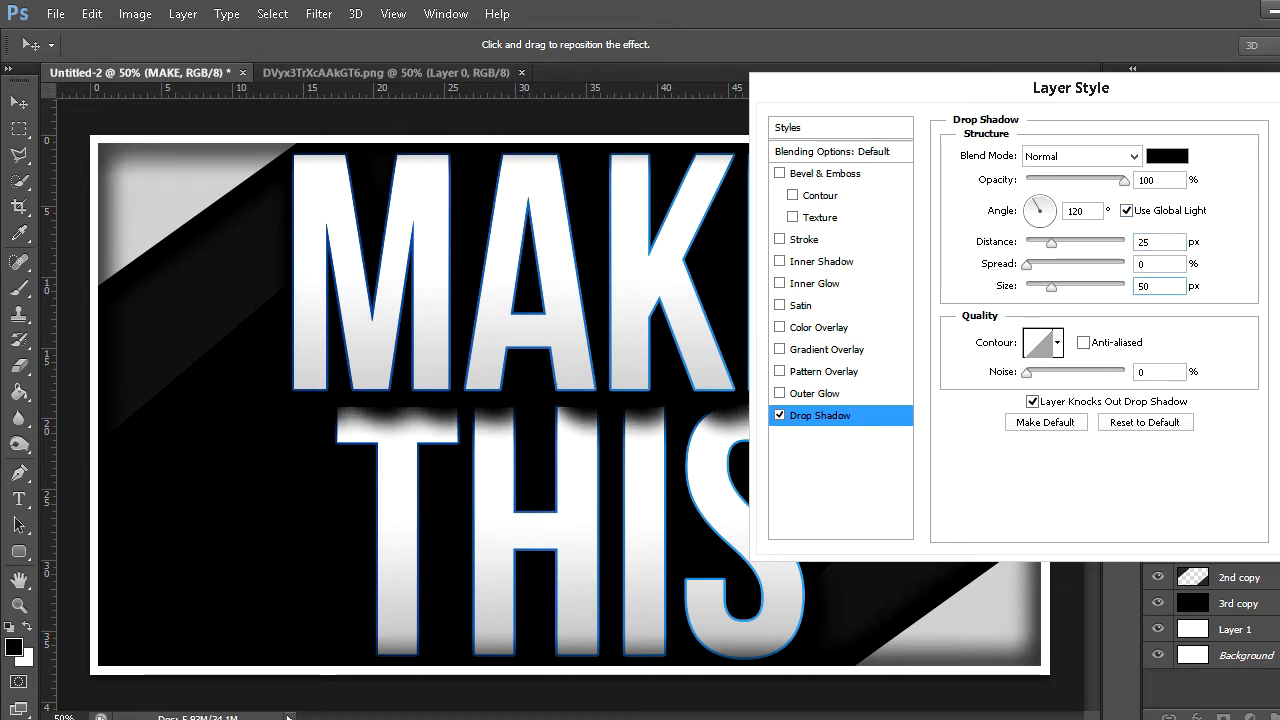
key("Return")
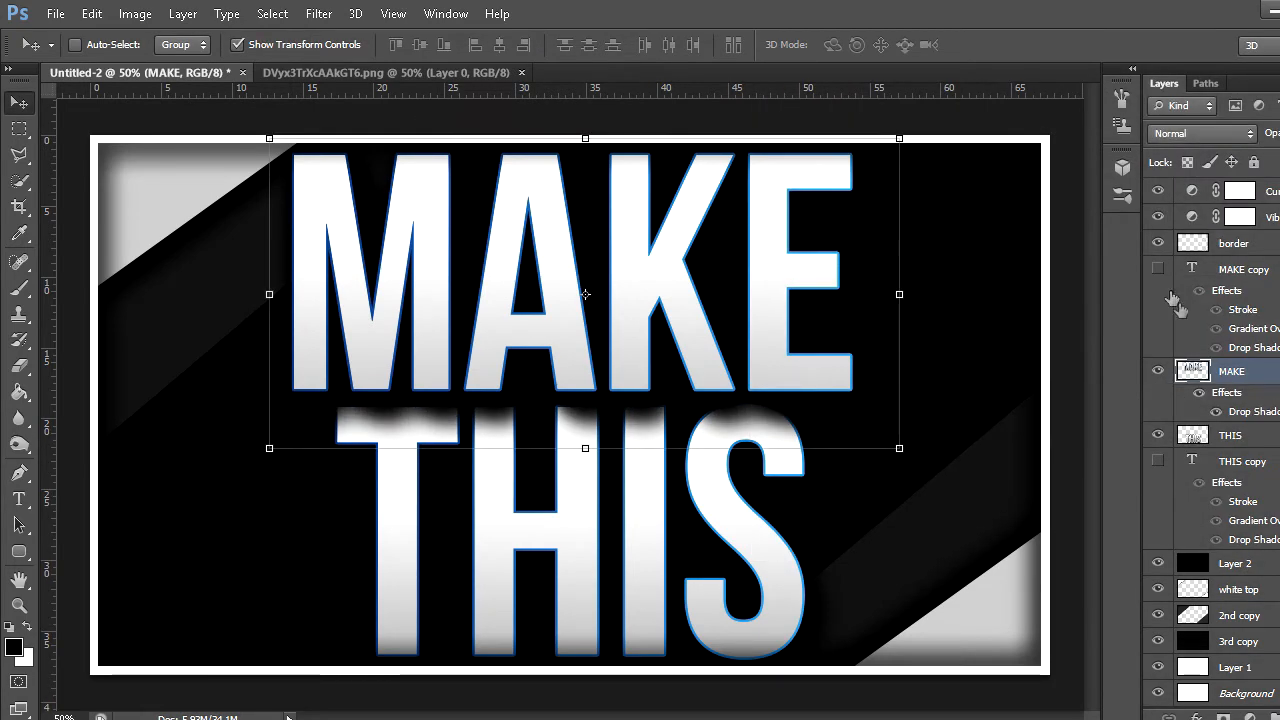
Undo the accidental duplication of the MAKE layer and copy its drop shadow effect onto the THIS layer
left_click_drag(1203, 401, 1238, 370)
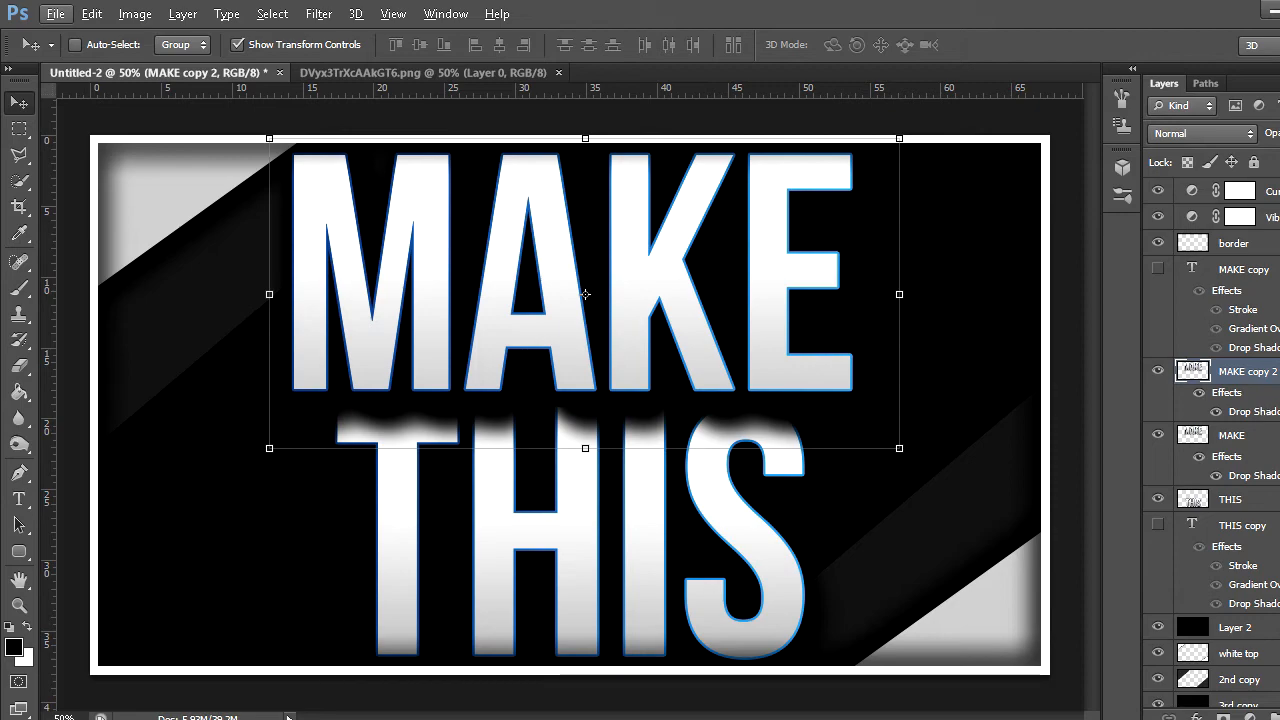
key("ctrl+z")
left_click_drag(1230, 395, 1248, 436)
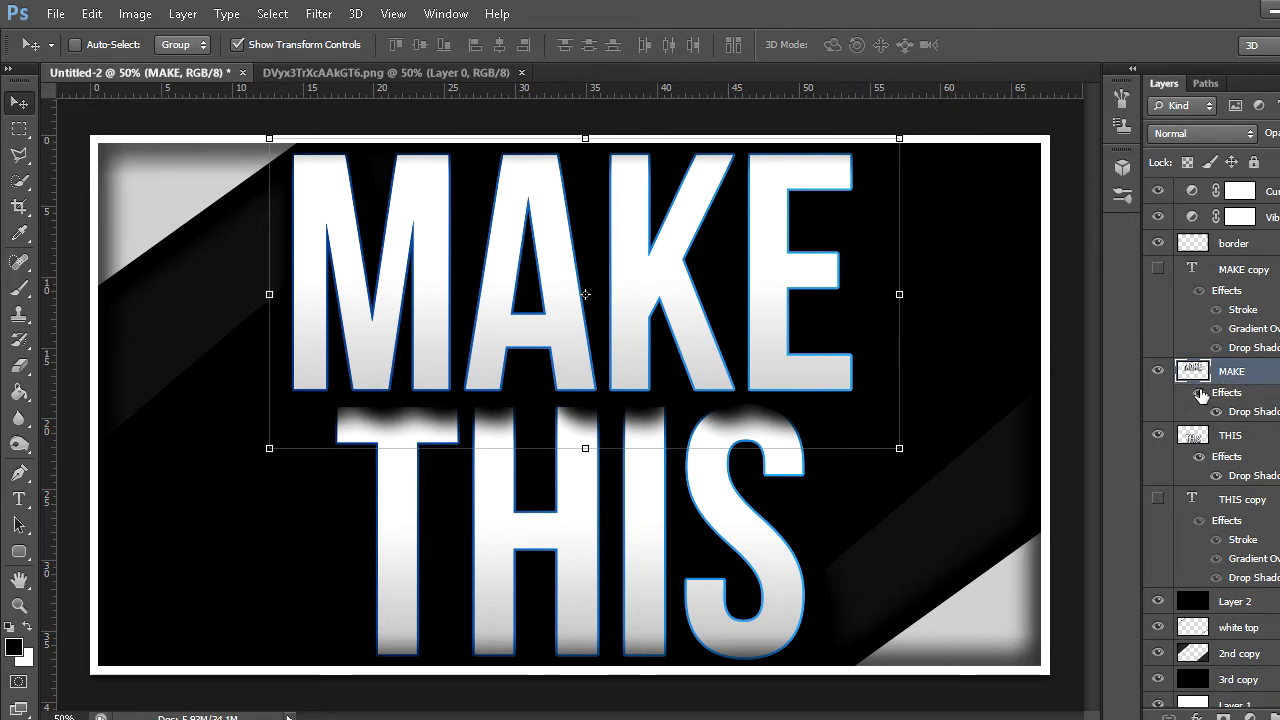
Hide the layer effects of the rasterized MAKE and THIS layers
left_click(1199, 392)
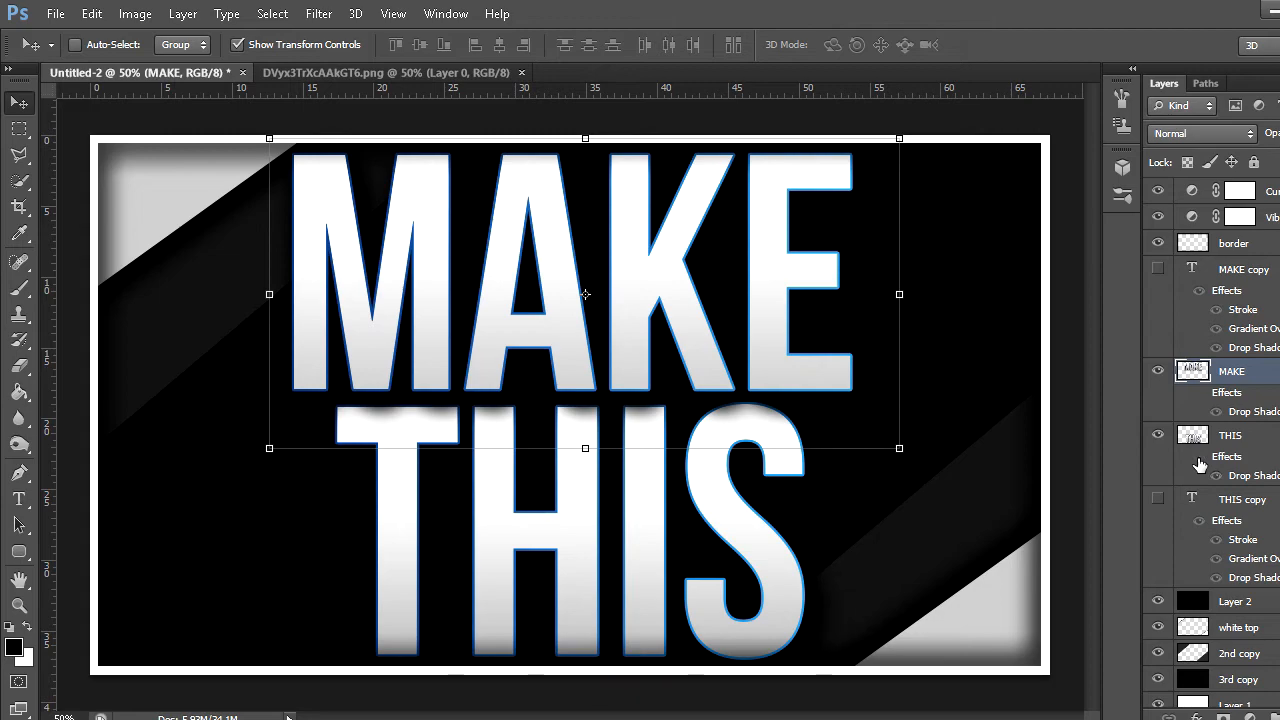
left_click(18, 128)
left_click(18, 102)
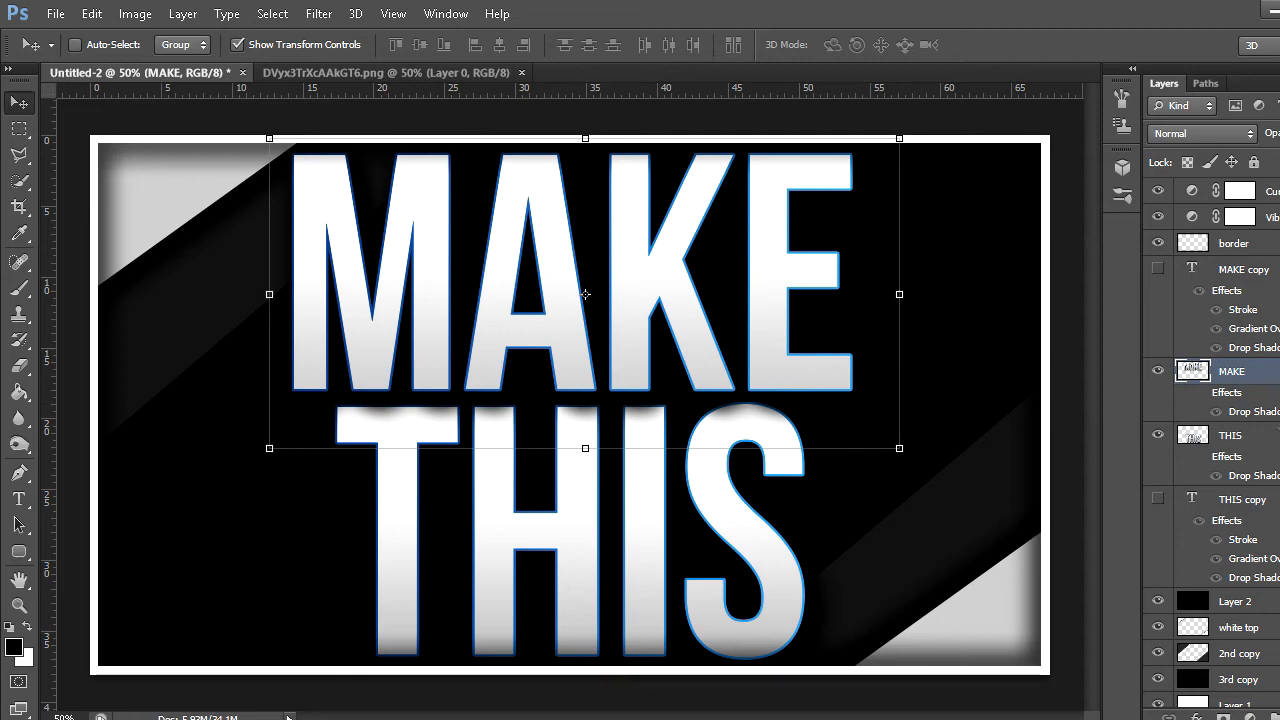
Reorder the layers so that the rasterized THIS layer sits directly above MAKE
left_click_drag(1238, 455, 1238, 365)
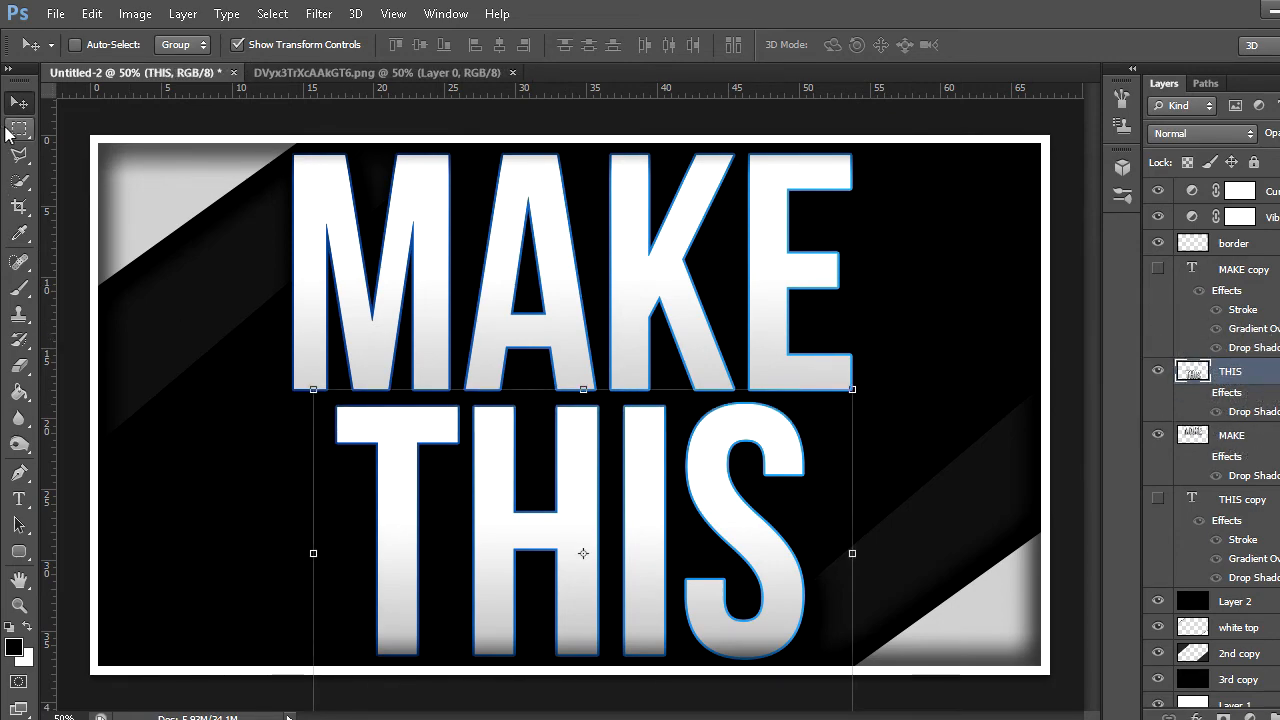
left_click_drag(1235, 372, 1263, 372)
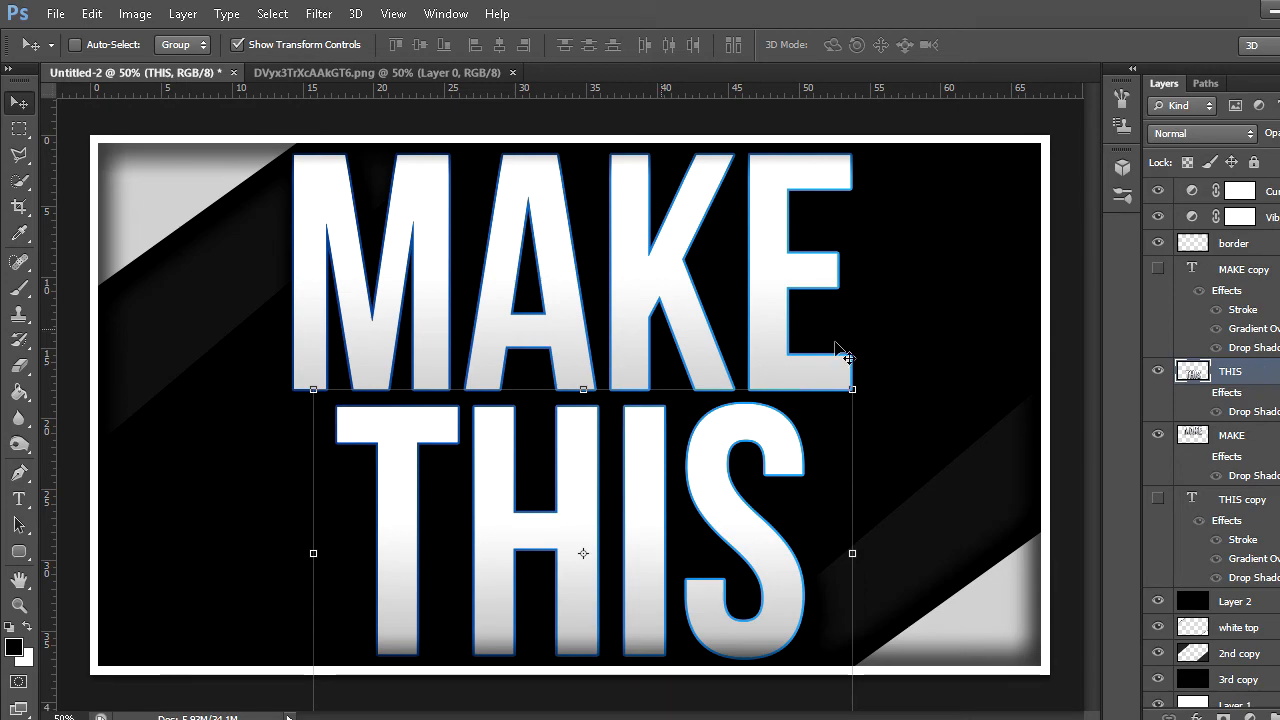
left_click(19, 128)
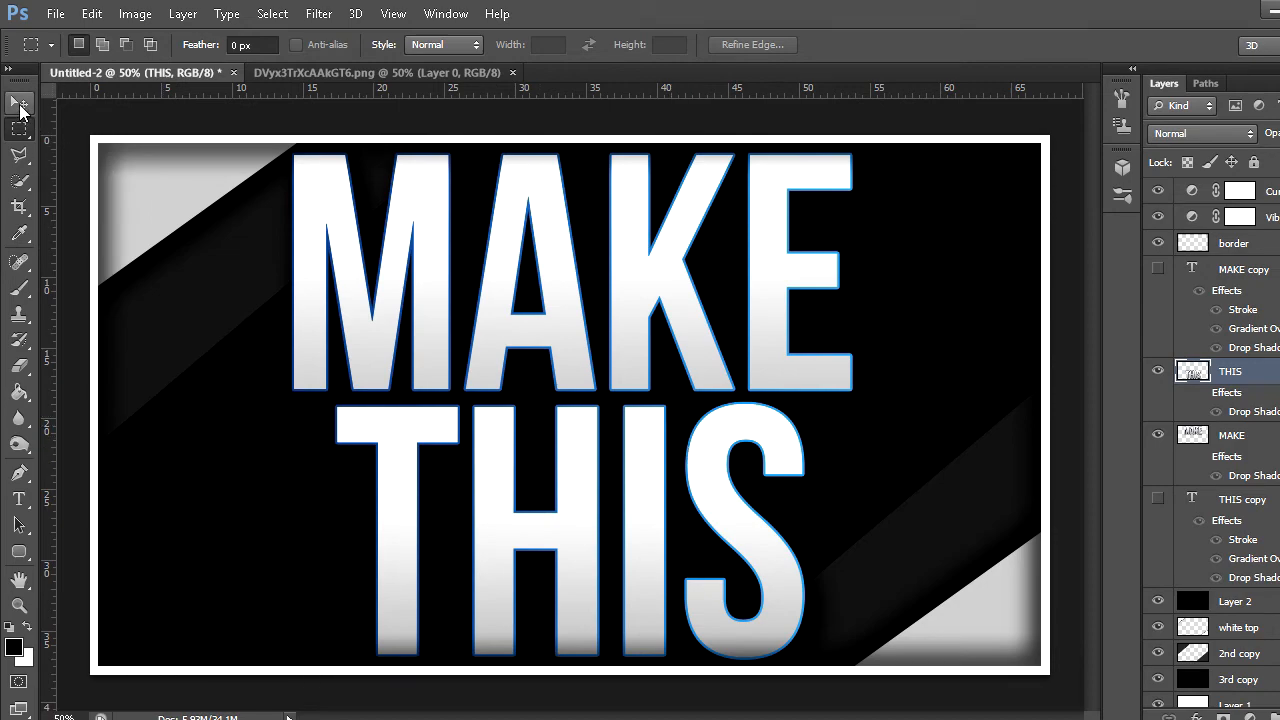
left_click(19, 103)
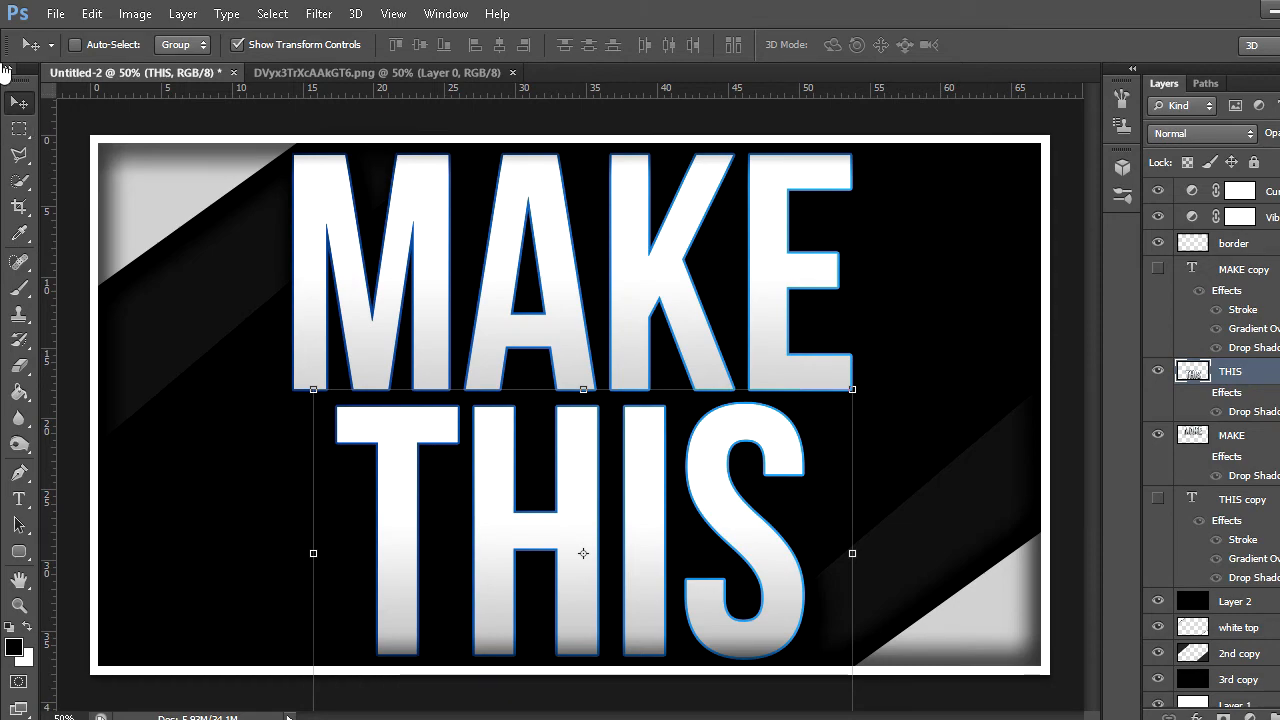
Combine the rasterized THIS and MAKE layers into a single smart object
left_click(1254, 443, "ctrl")
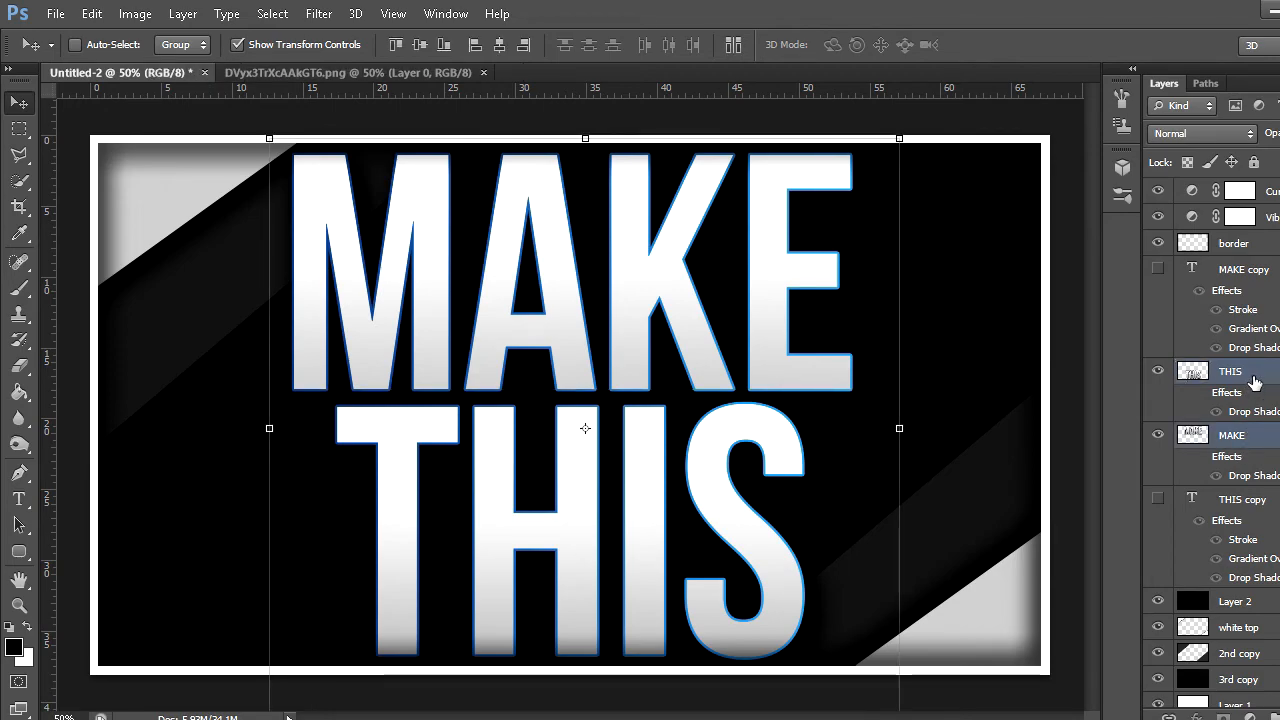
right_click(1252, 374)
left_click(952, 218)
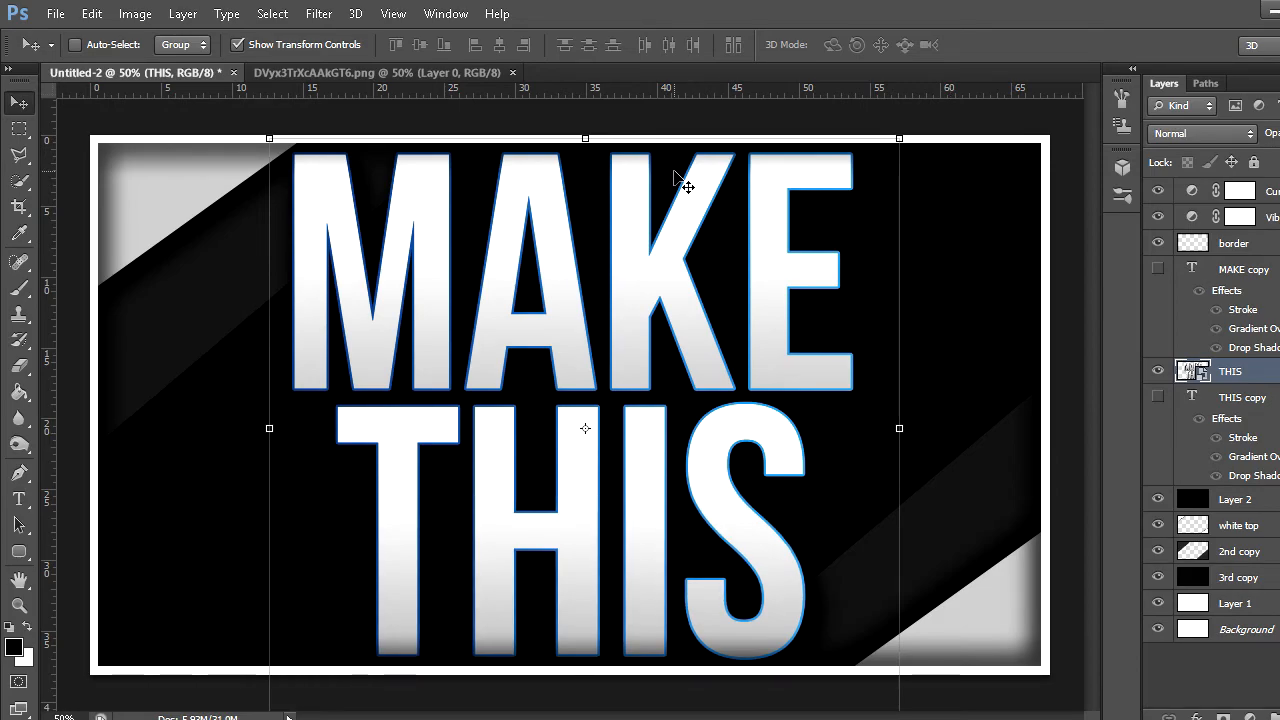
Rotate the MAKE THIS smart object to an angle of -3.35° with Free Transform and apply it
key("ctrl+minus")
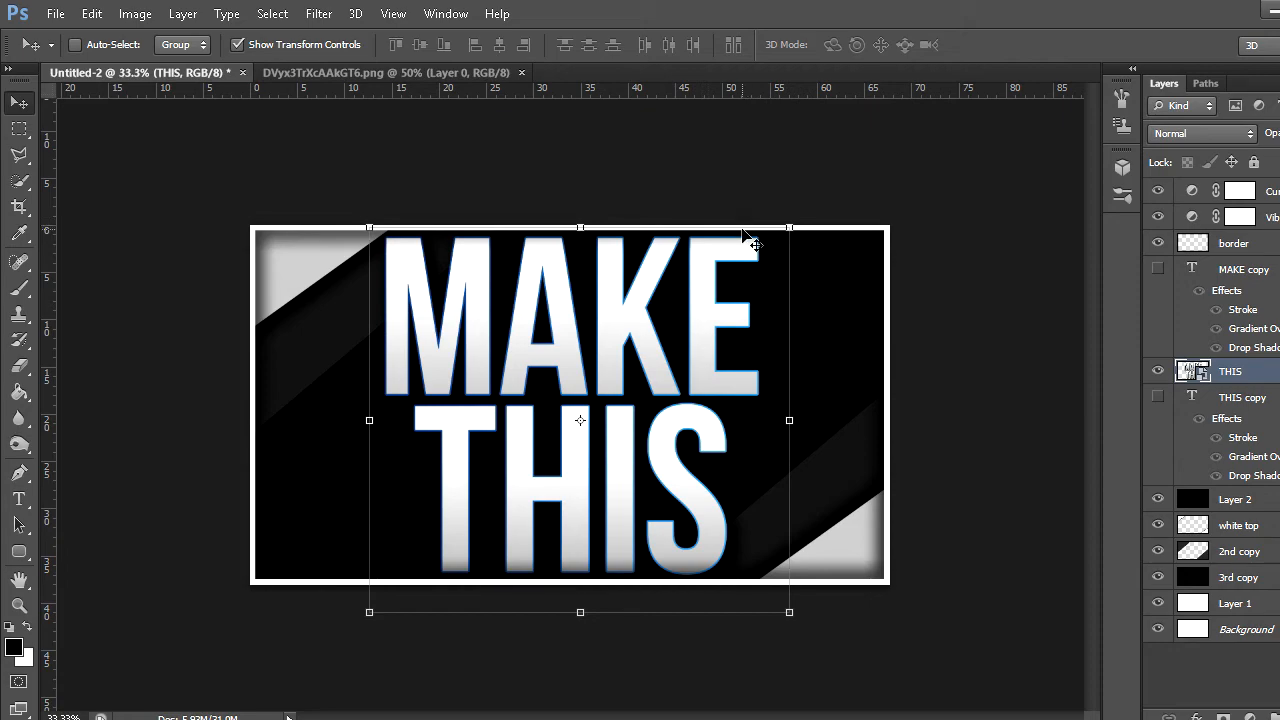
key("ctrl+t")
mouse_move(810, 219)
left_mouse_down()
mouse_move(791, 217)
mouse_move(803, 209)
left_mouse_up()
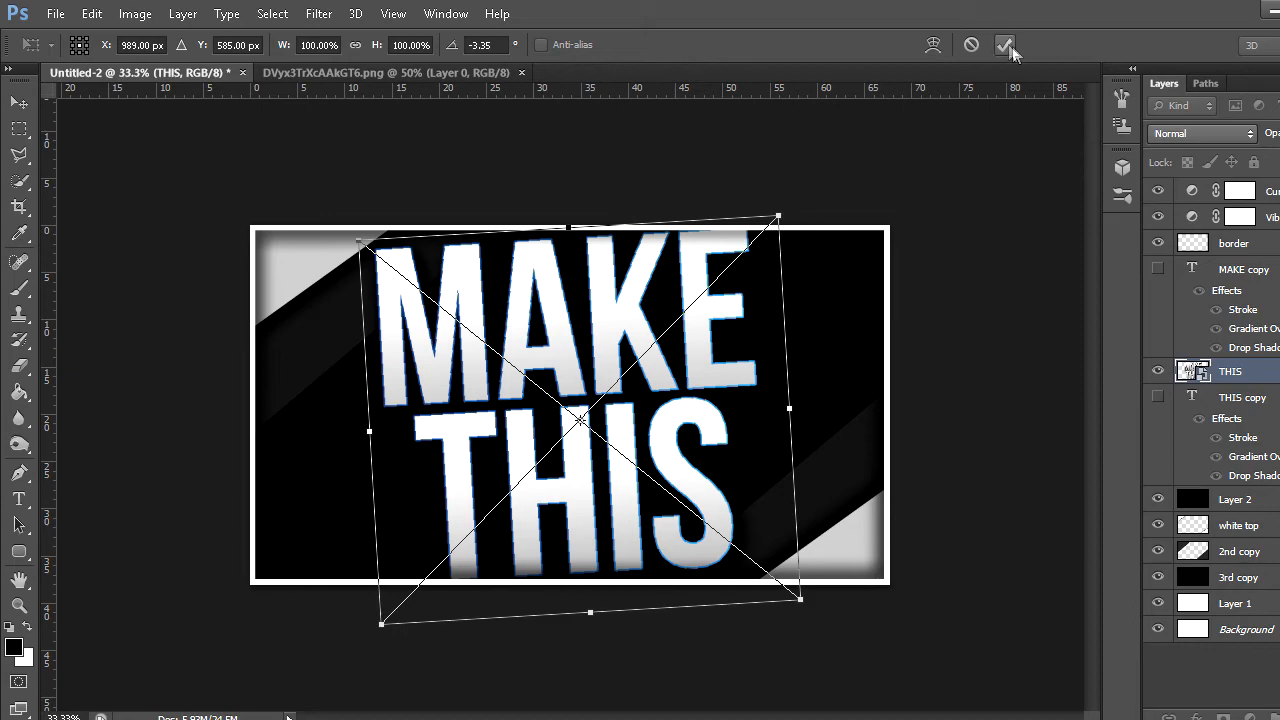
left_click(1004, 45)
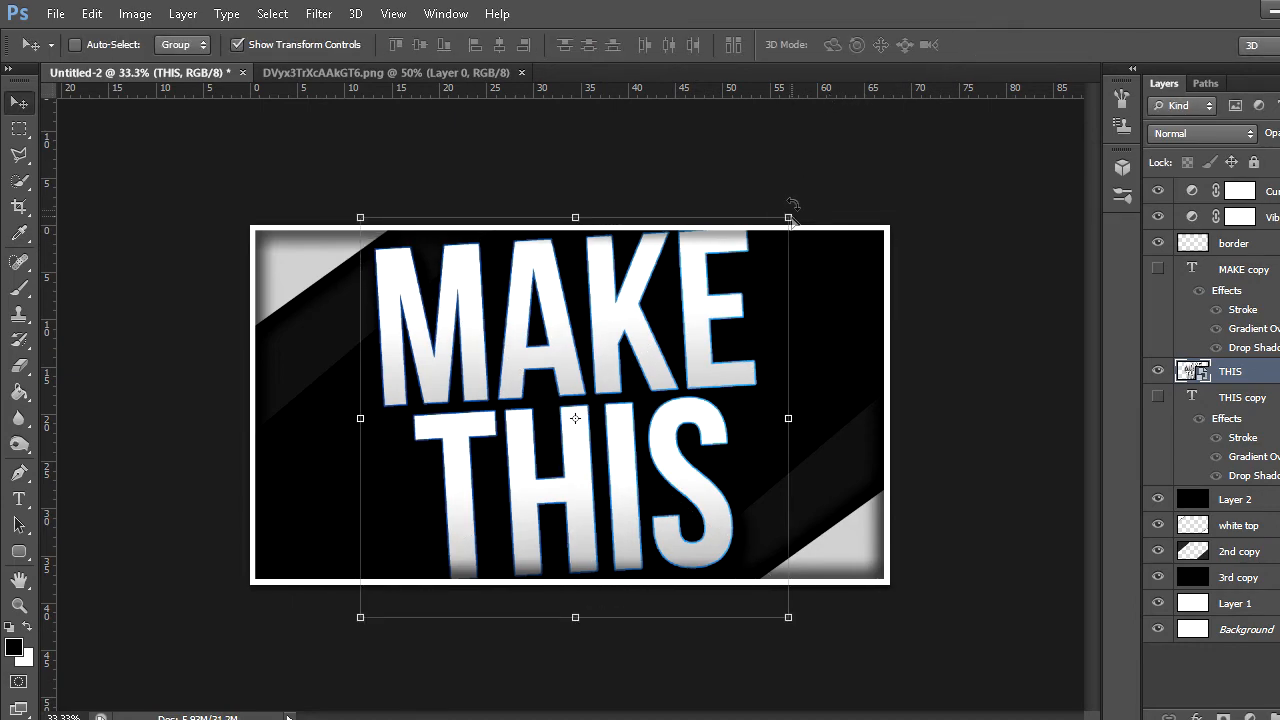
left_click(788, 217)
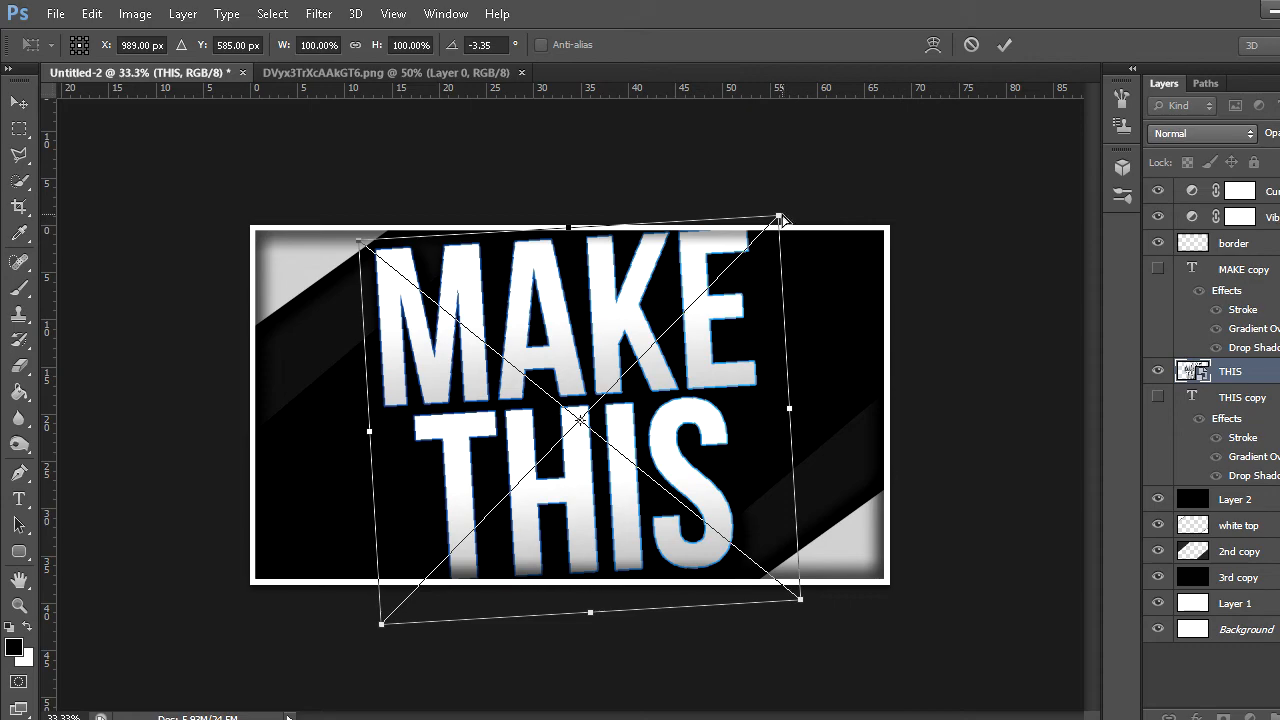
left_click_drag(779, 218, 737, 256)
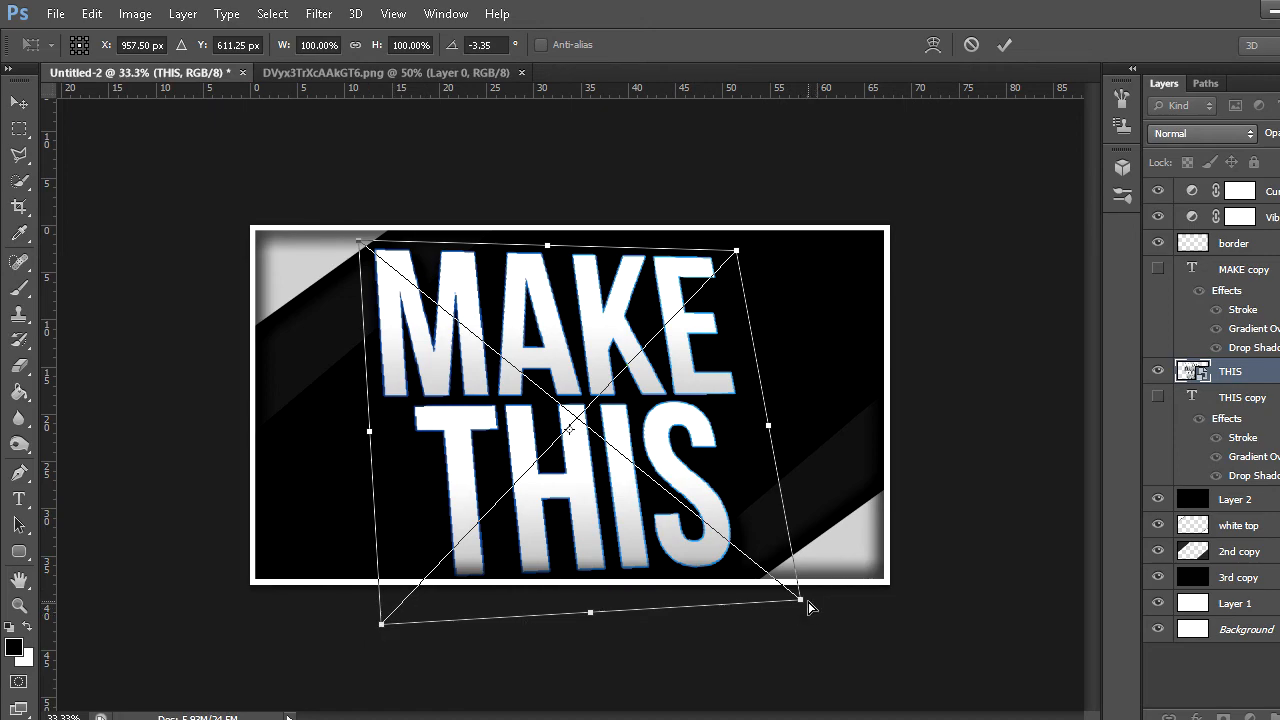
left_click_drag(802, 606, 728, 550)
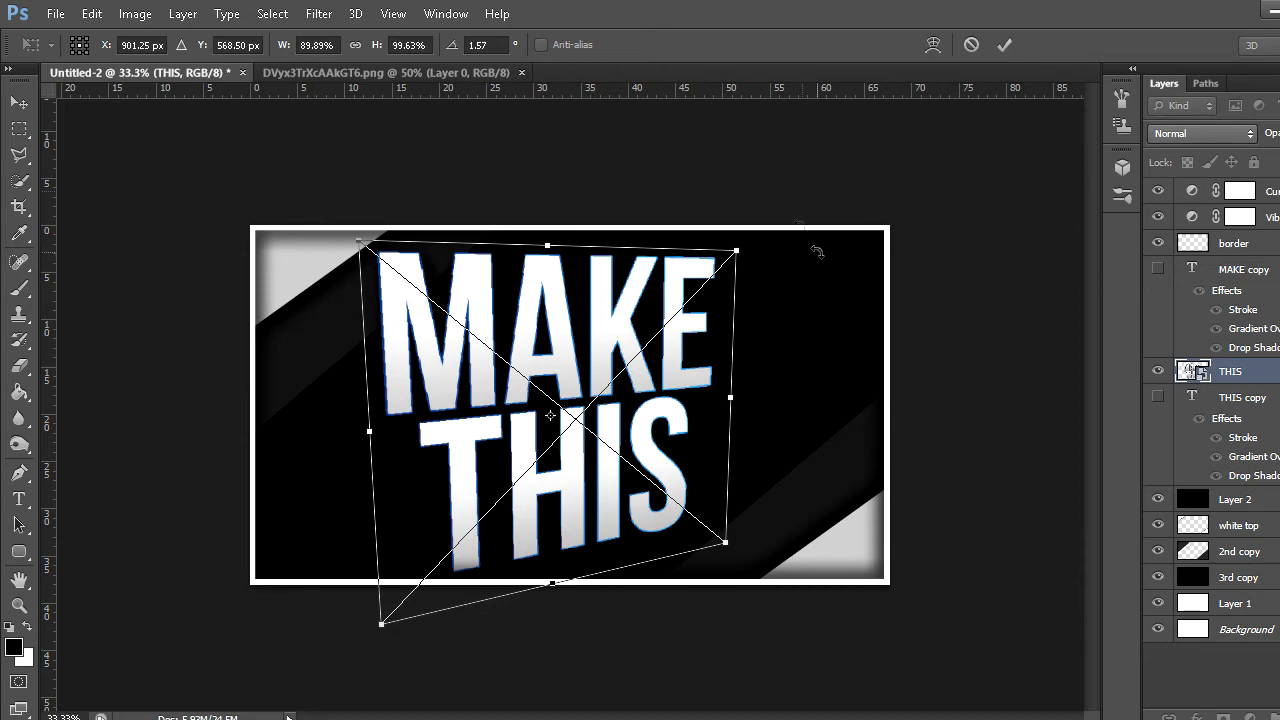
left_click(969, 46)
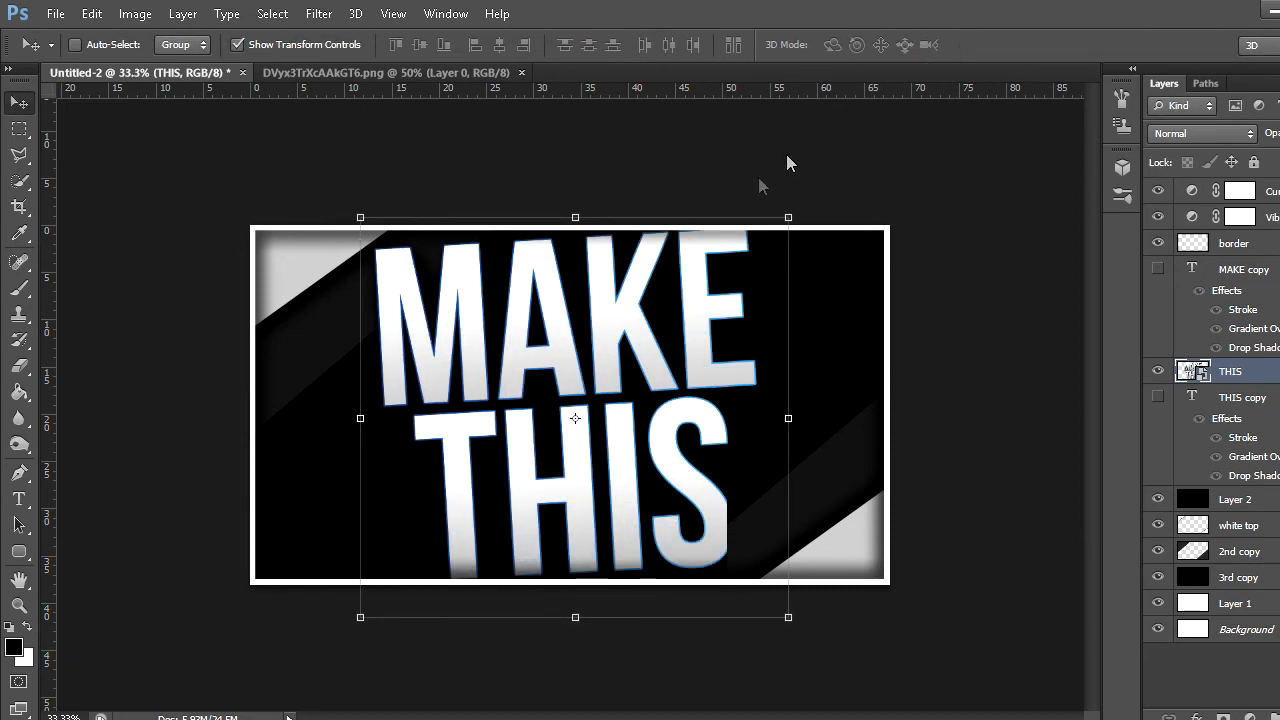
left_click_drag(775, 210, 804, 193)
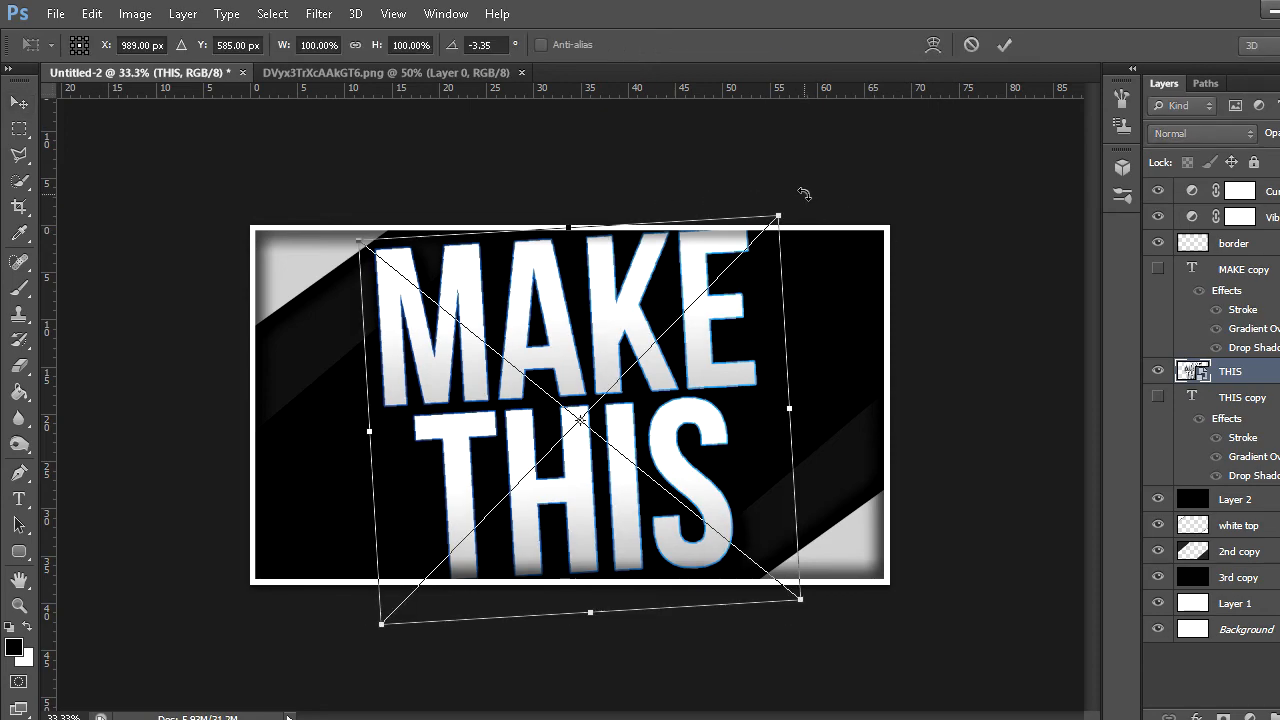
left_click(970, 45)
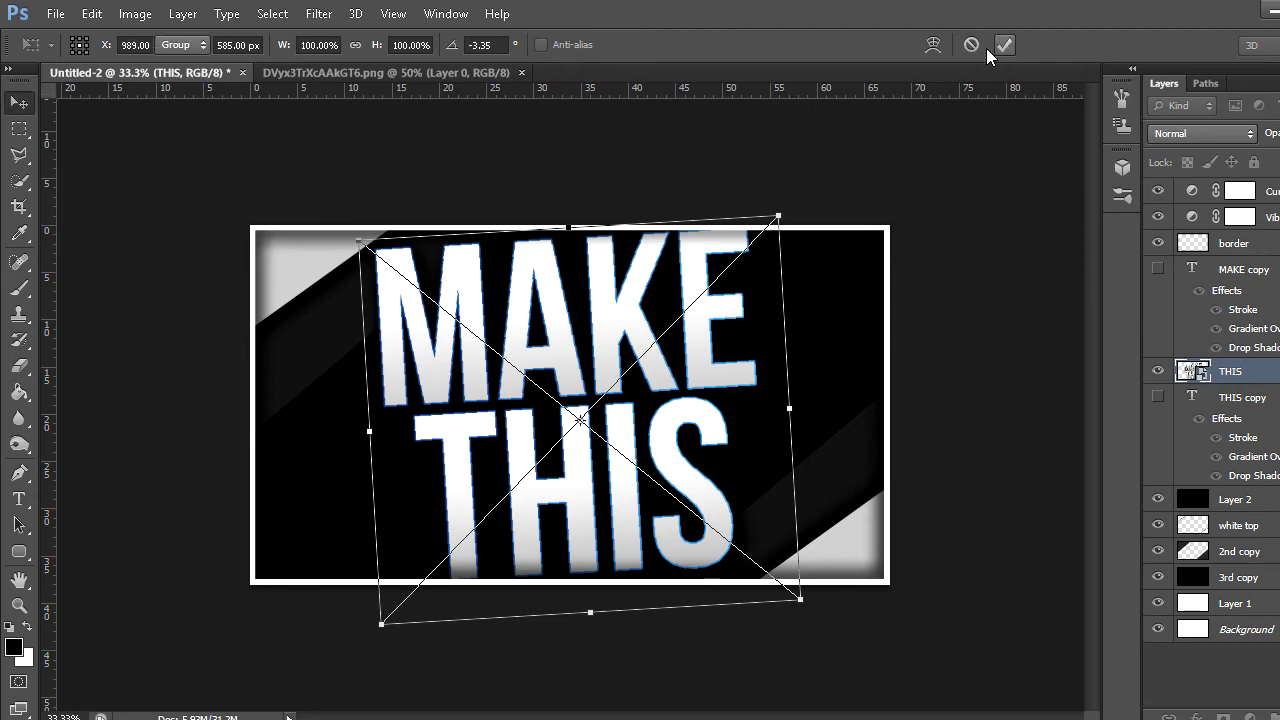
left_click(21, 130)
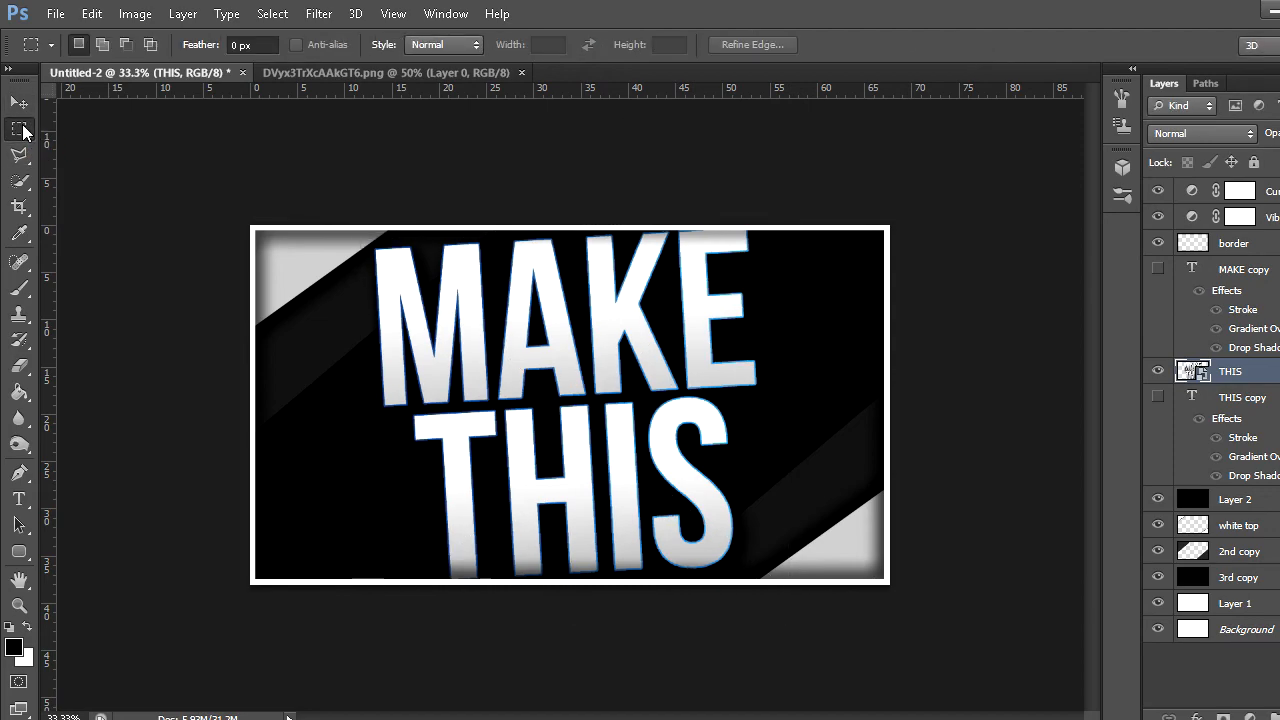